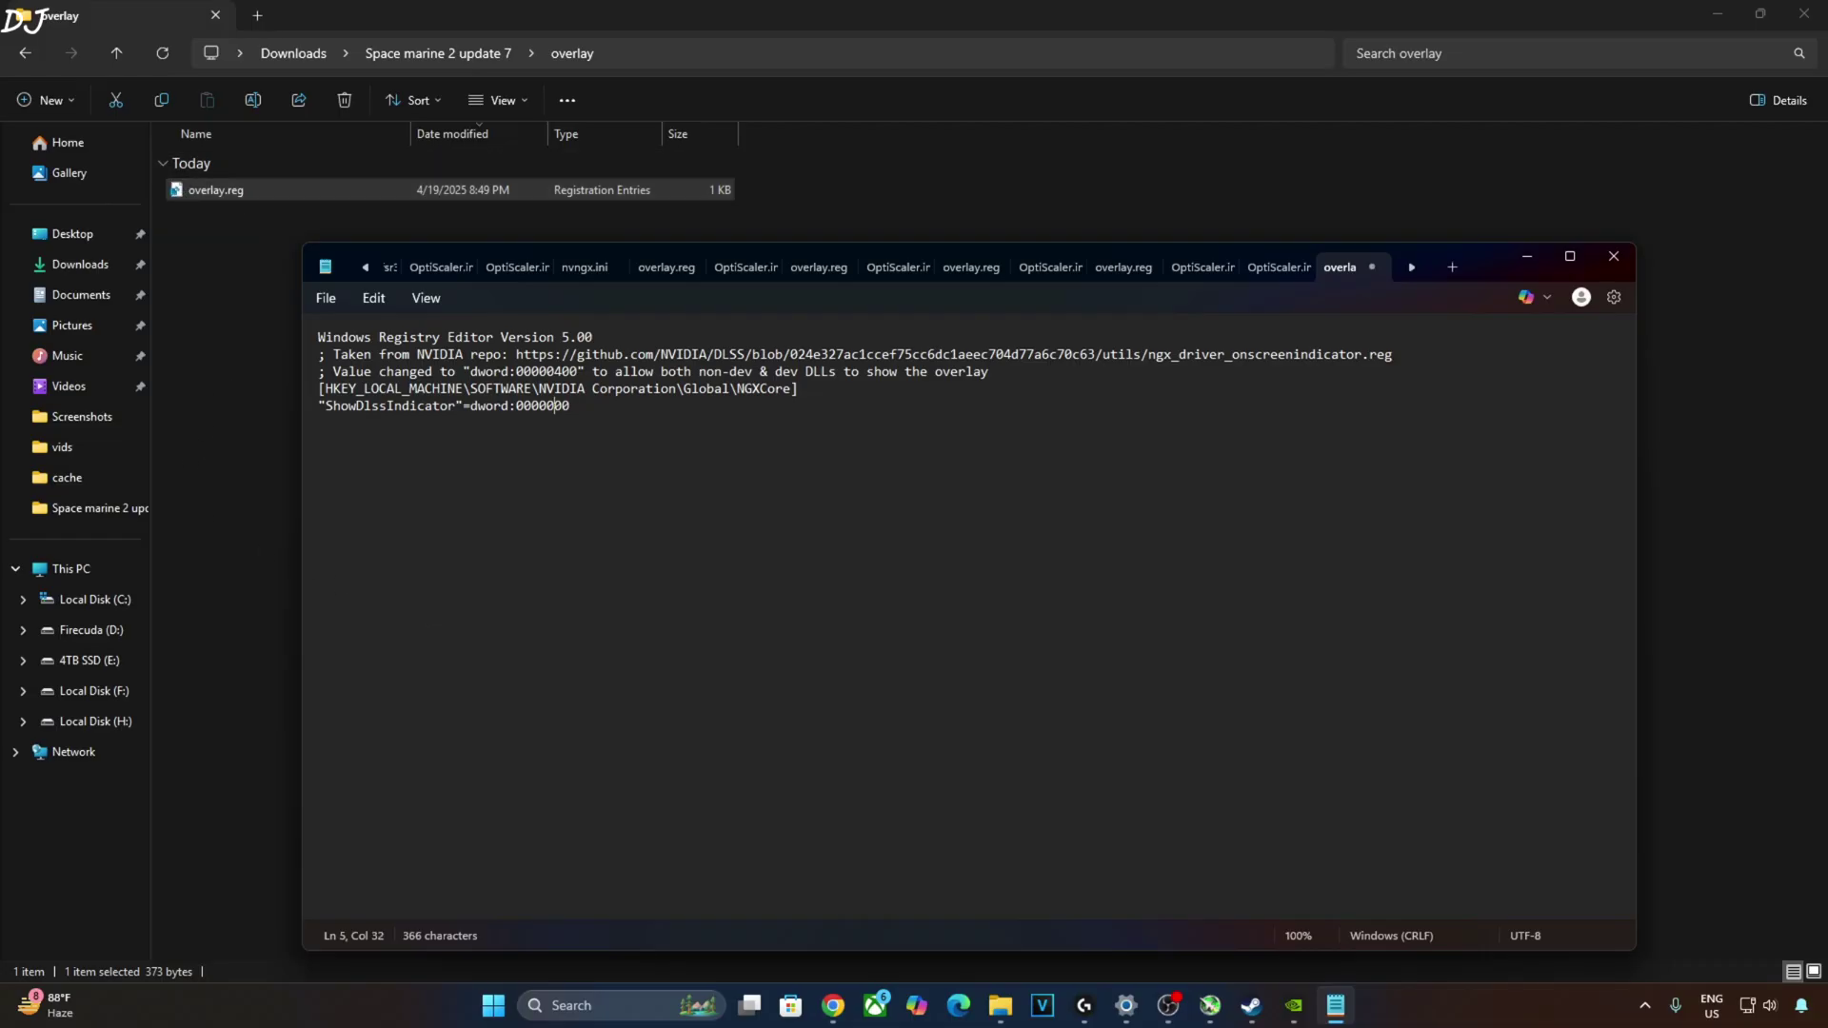
Step: Save the edited overlay.reg and close the text editor
left_click(325, 298)
left_click(337, 467)
left_click(1614, 257)
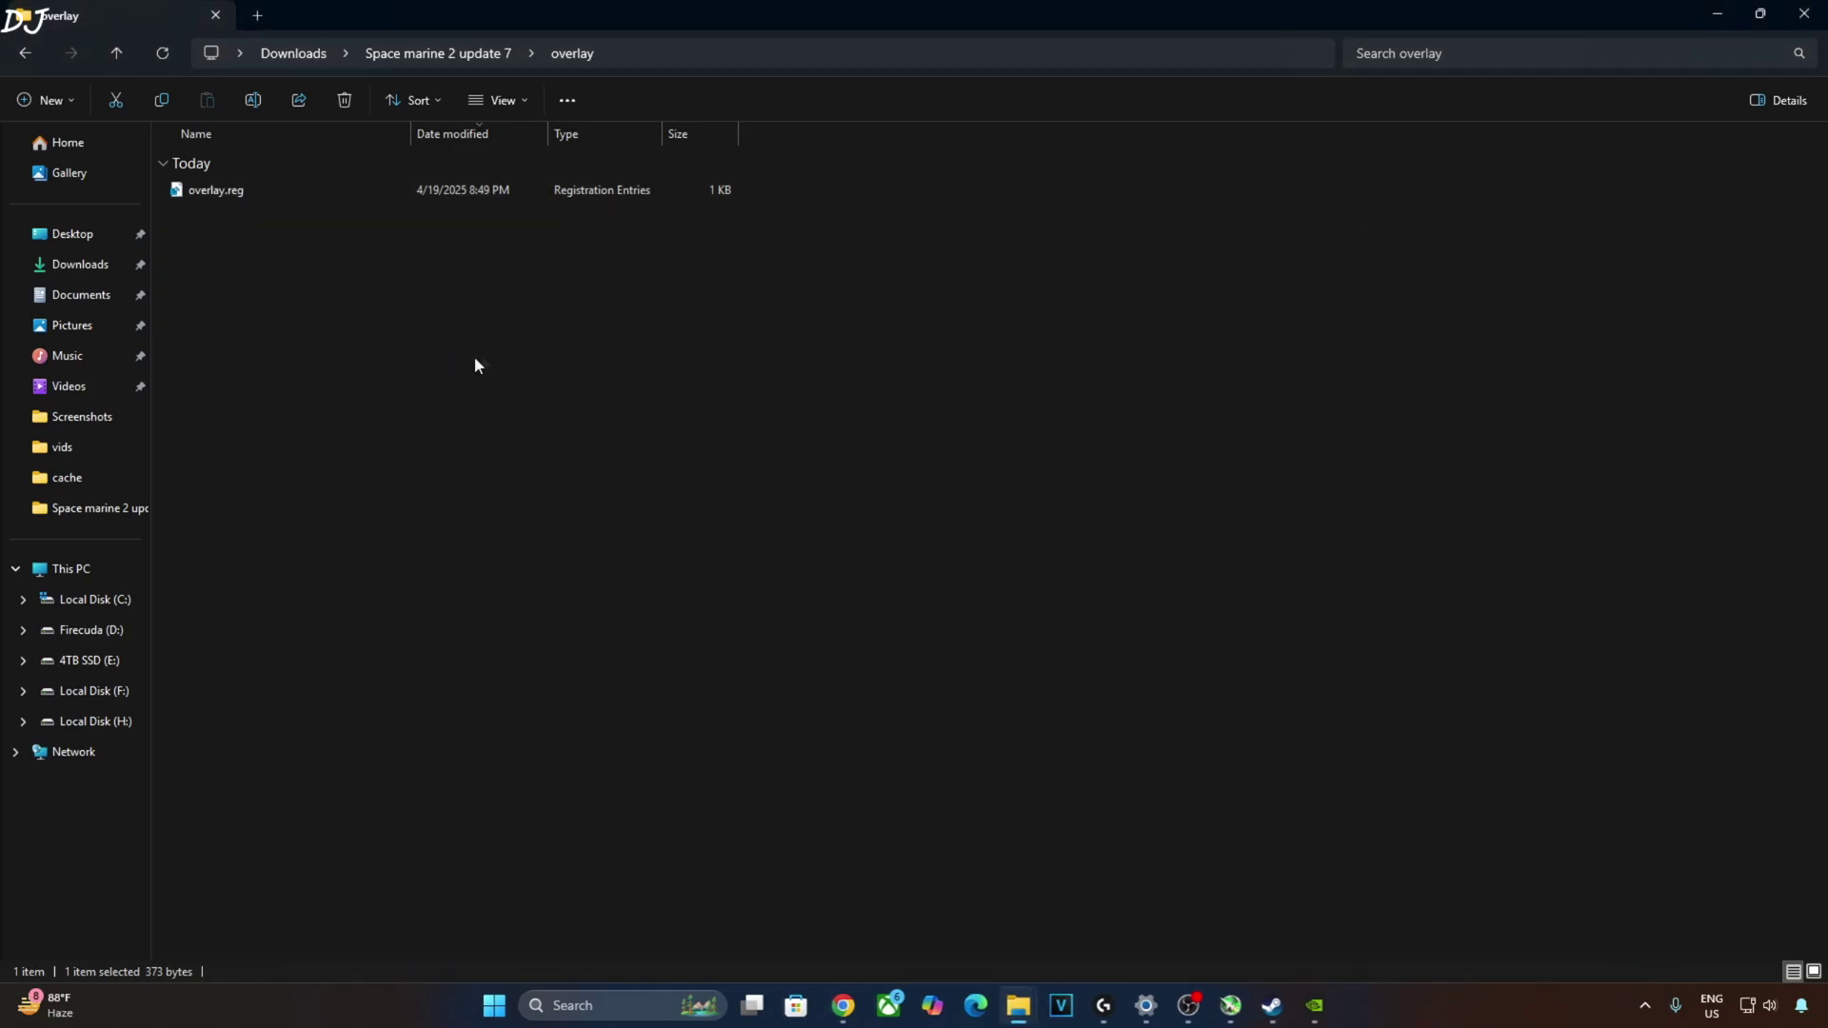
Step: Merge overlay.reg into the Windows registry, accepting the confirmation dialogs
right_click(200, 192)
left_click(264, 270)
left_click(1058, 527)
left_click(1119, 504)
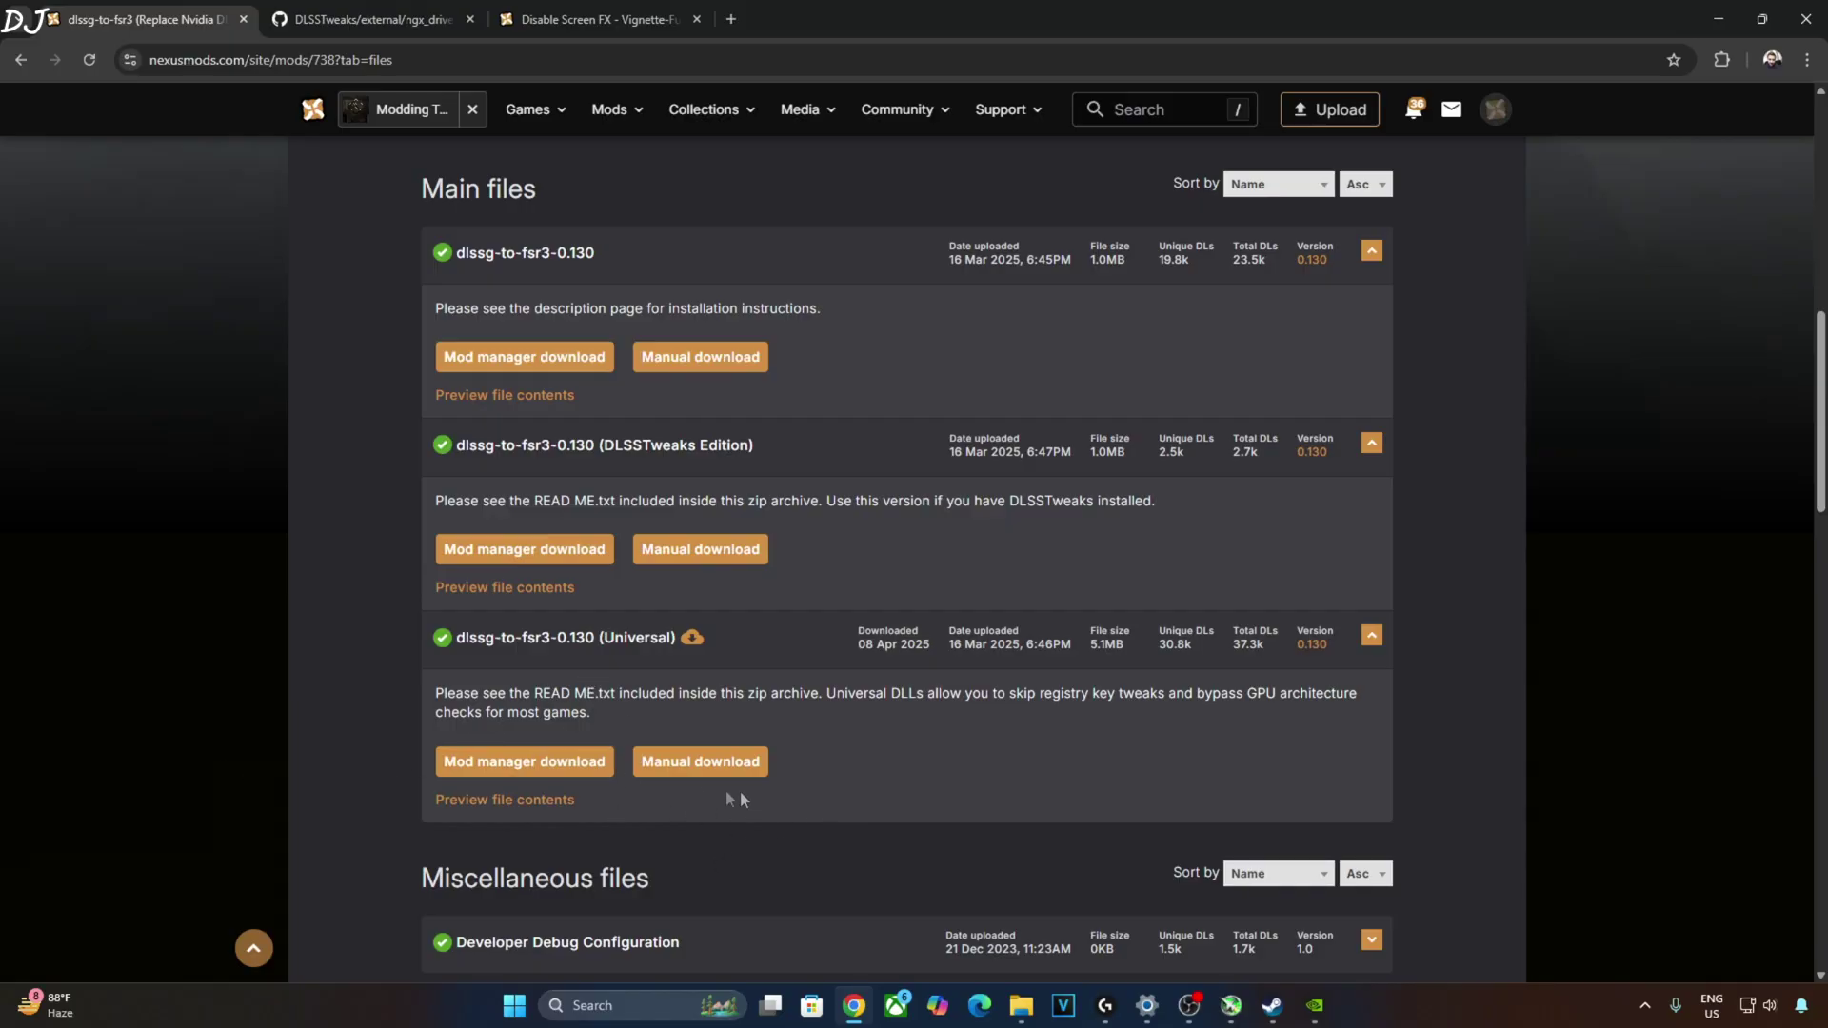
Step: Download the dlssg-to-fsr3-0.130 (Universal) archive manually with the free slow download option
left_click(684, 760)
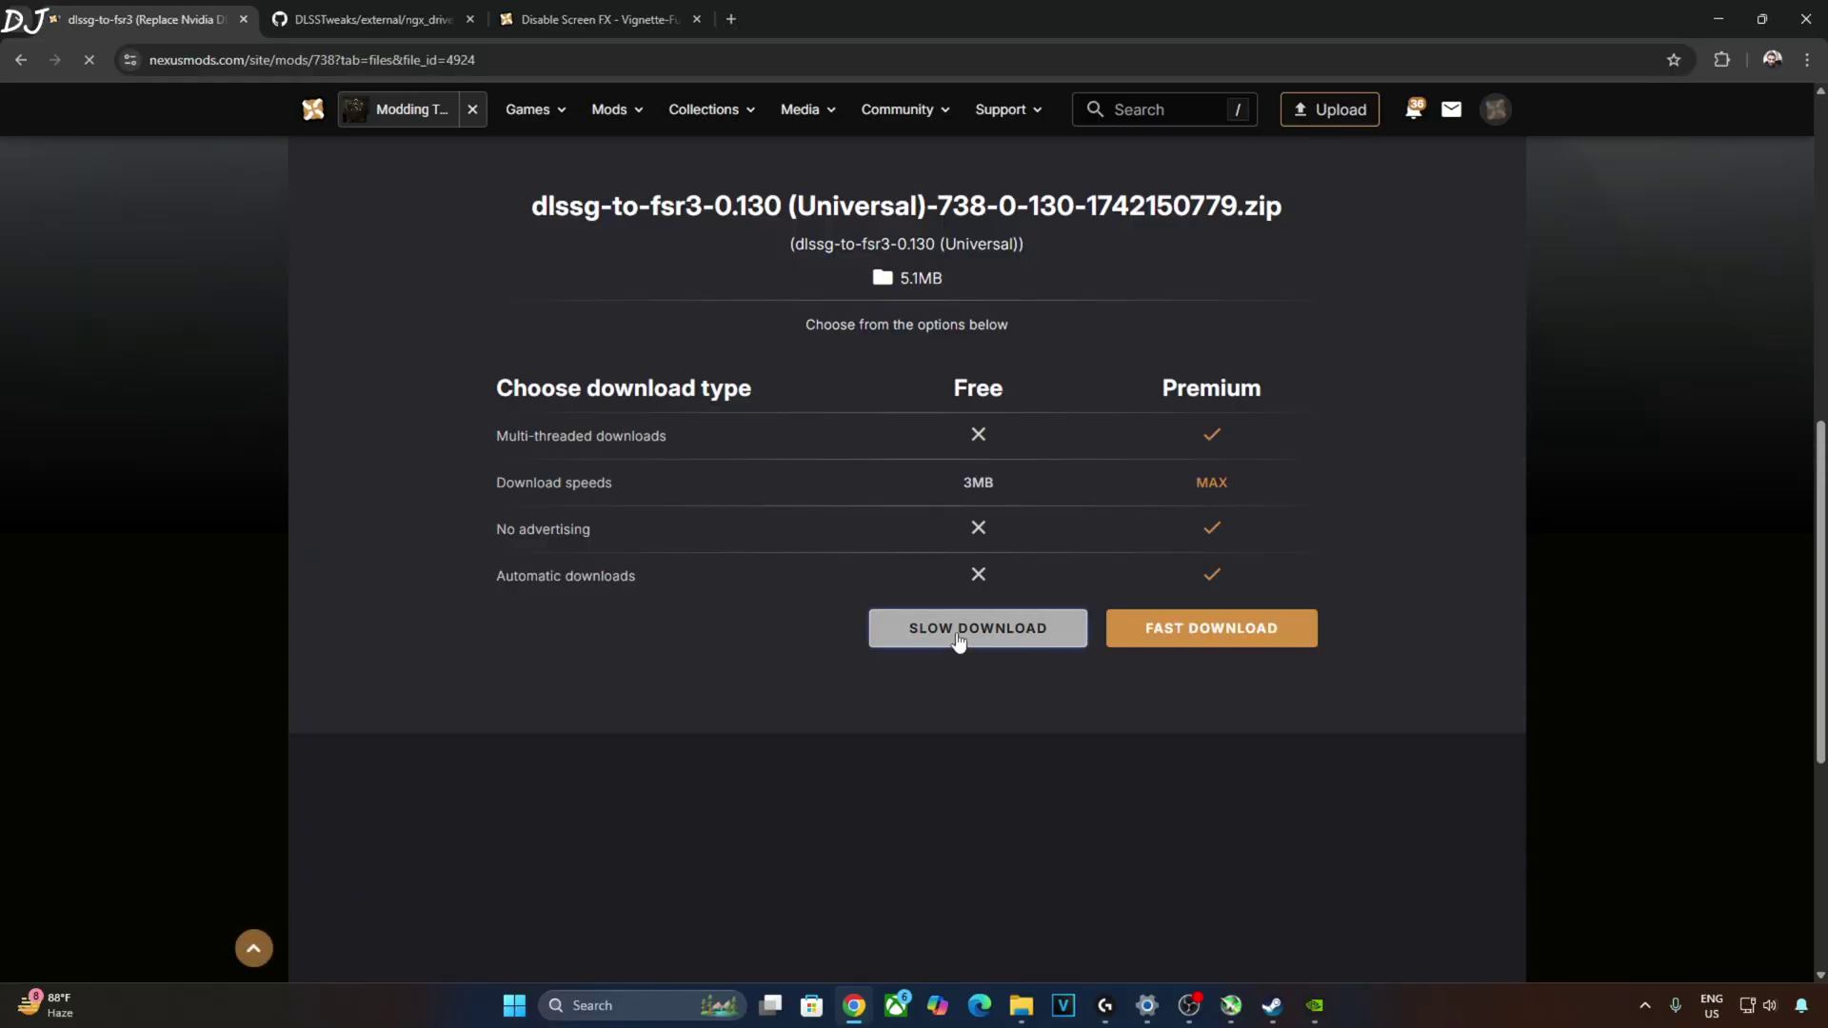
left_click(958, 635)
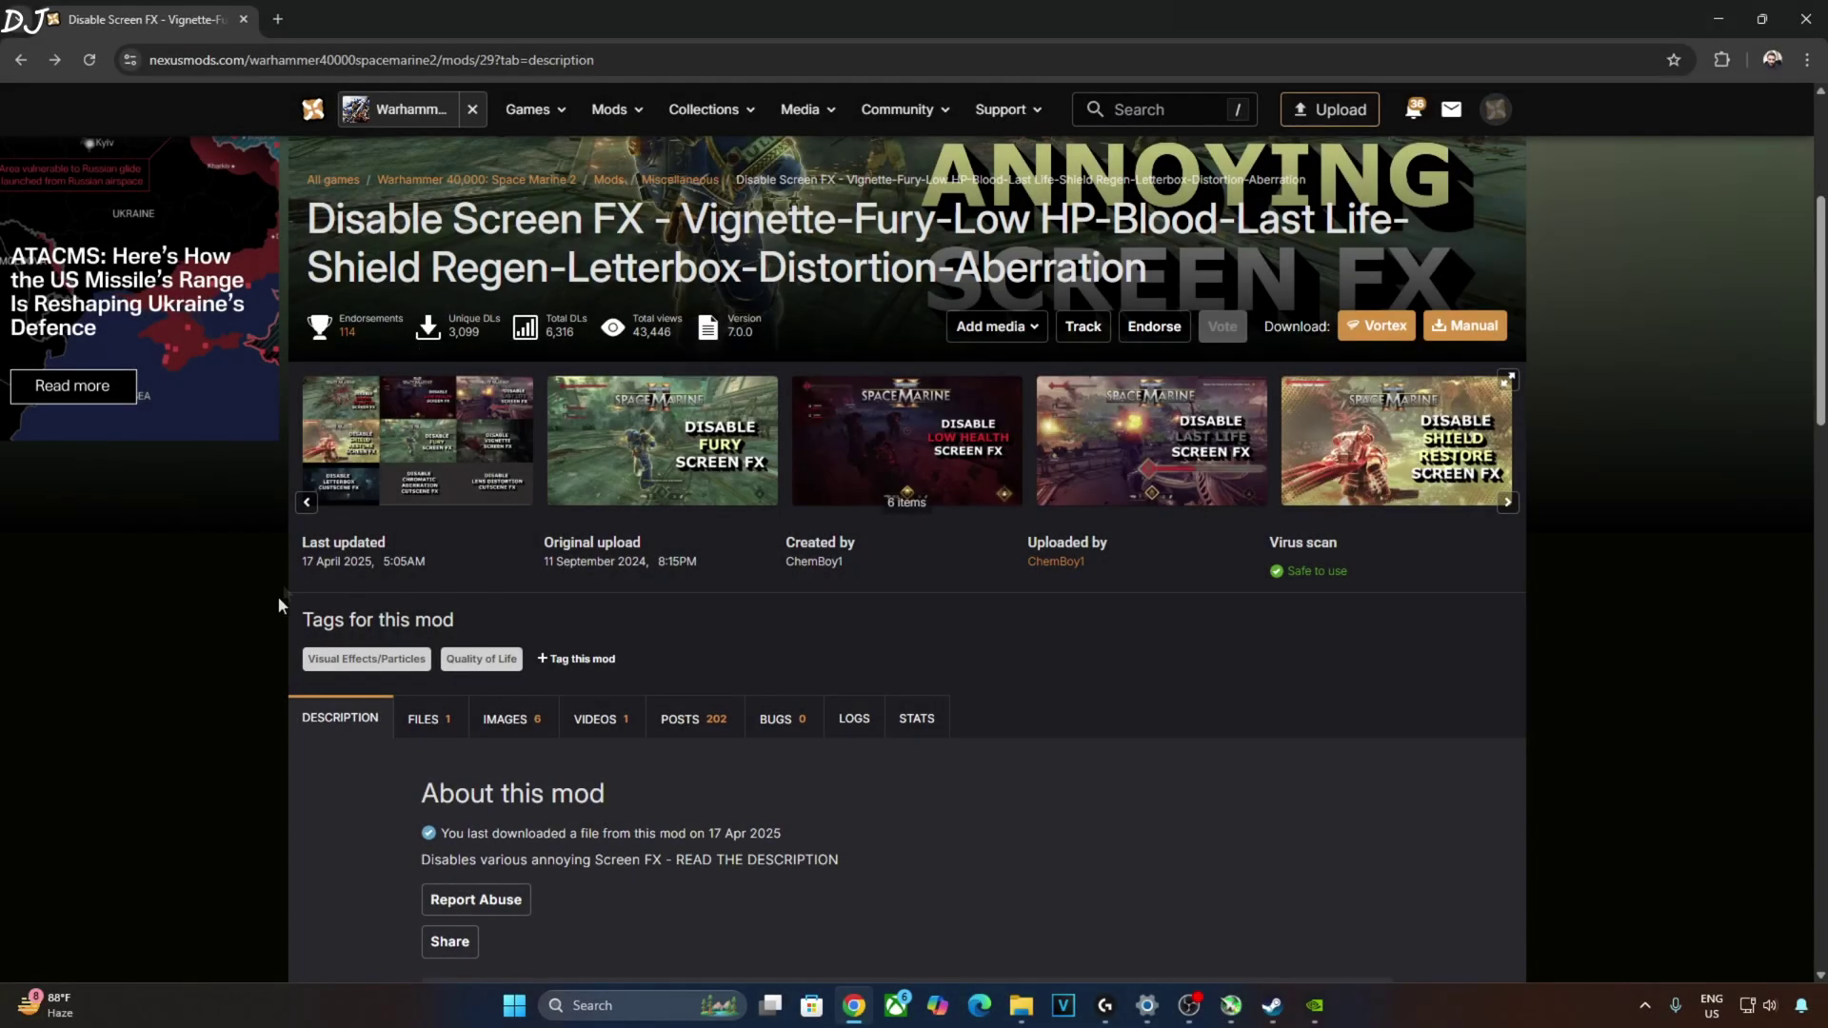
Step: Download the main Disable Screen FX 7.0.0 mod file manually with the free slow download option
scroll(277, 709, "down", 2)
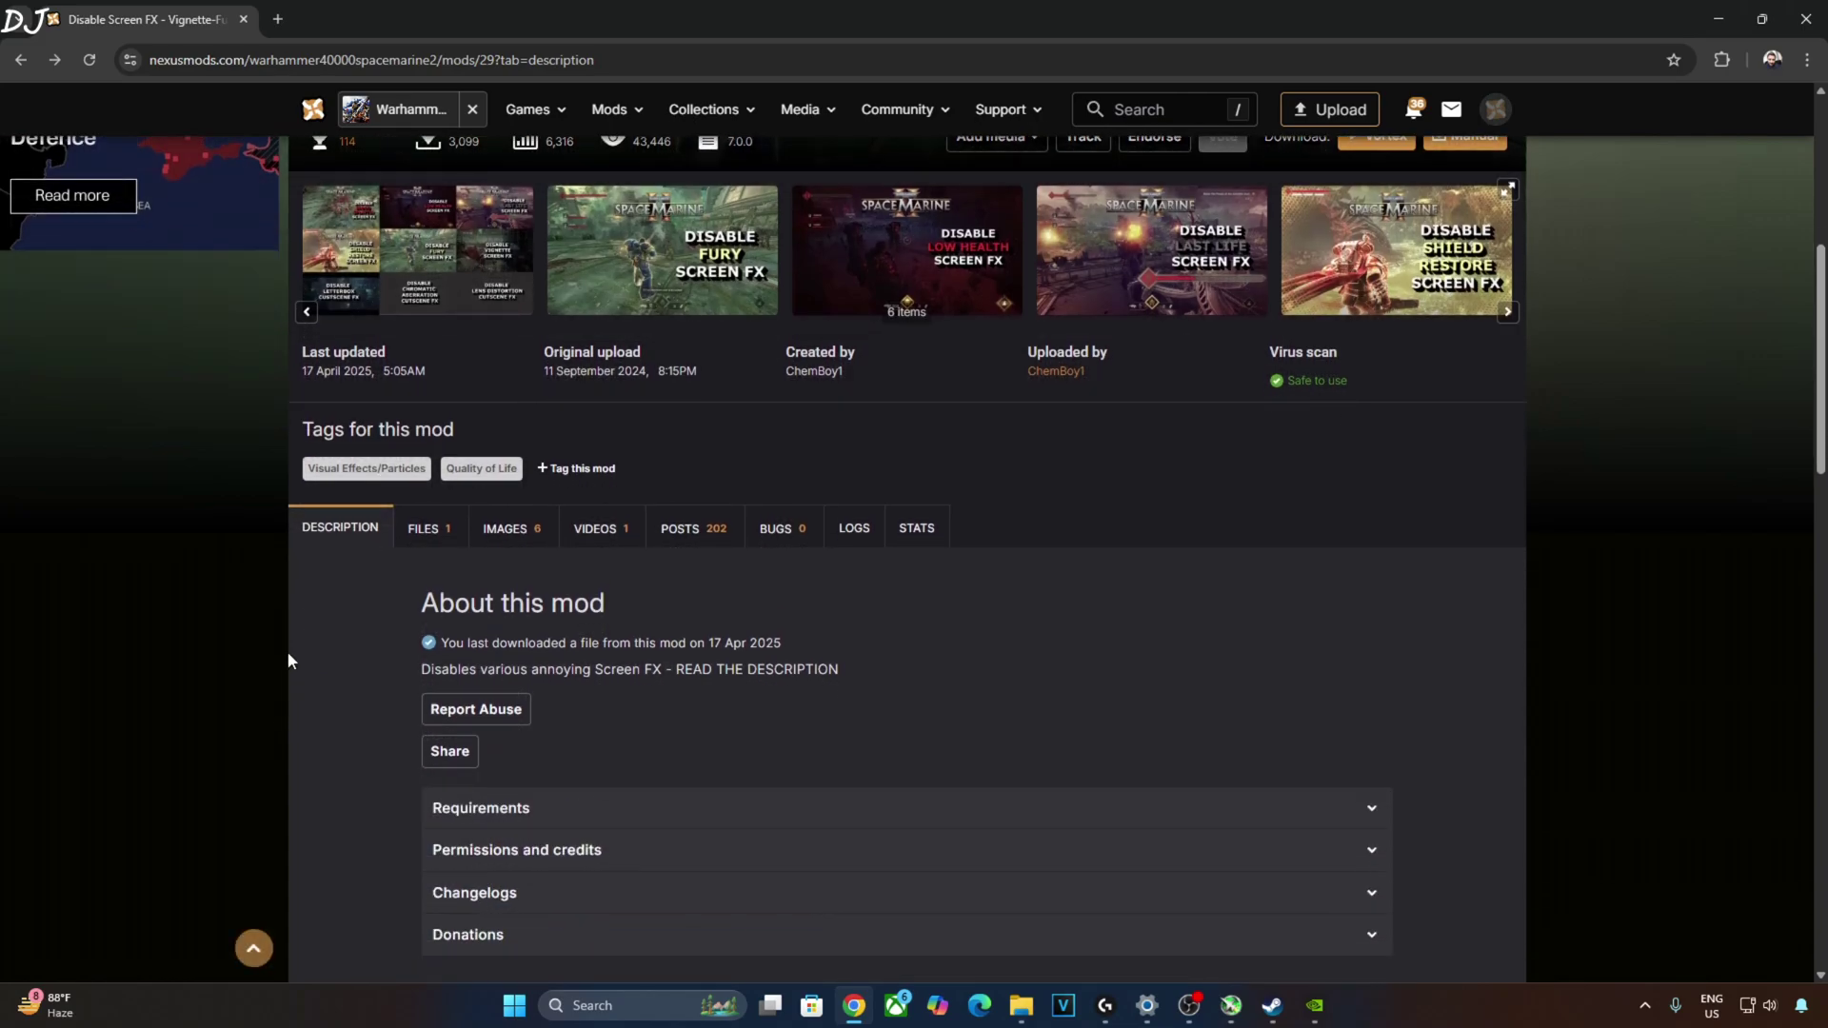
scroll(362, 825, "down", 2)
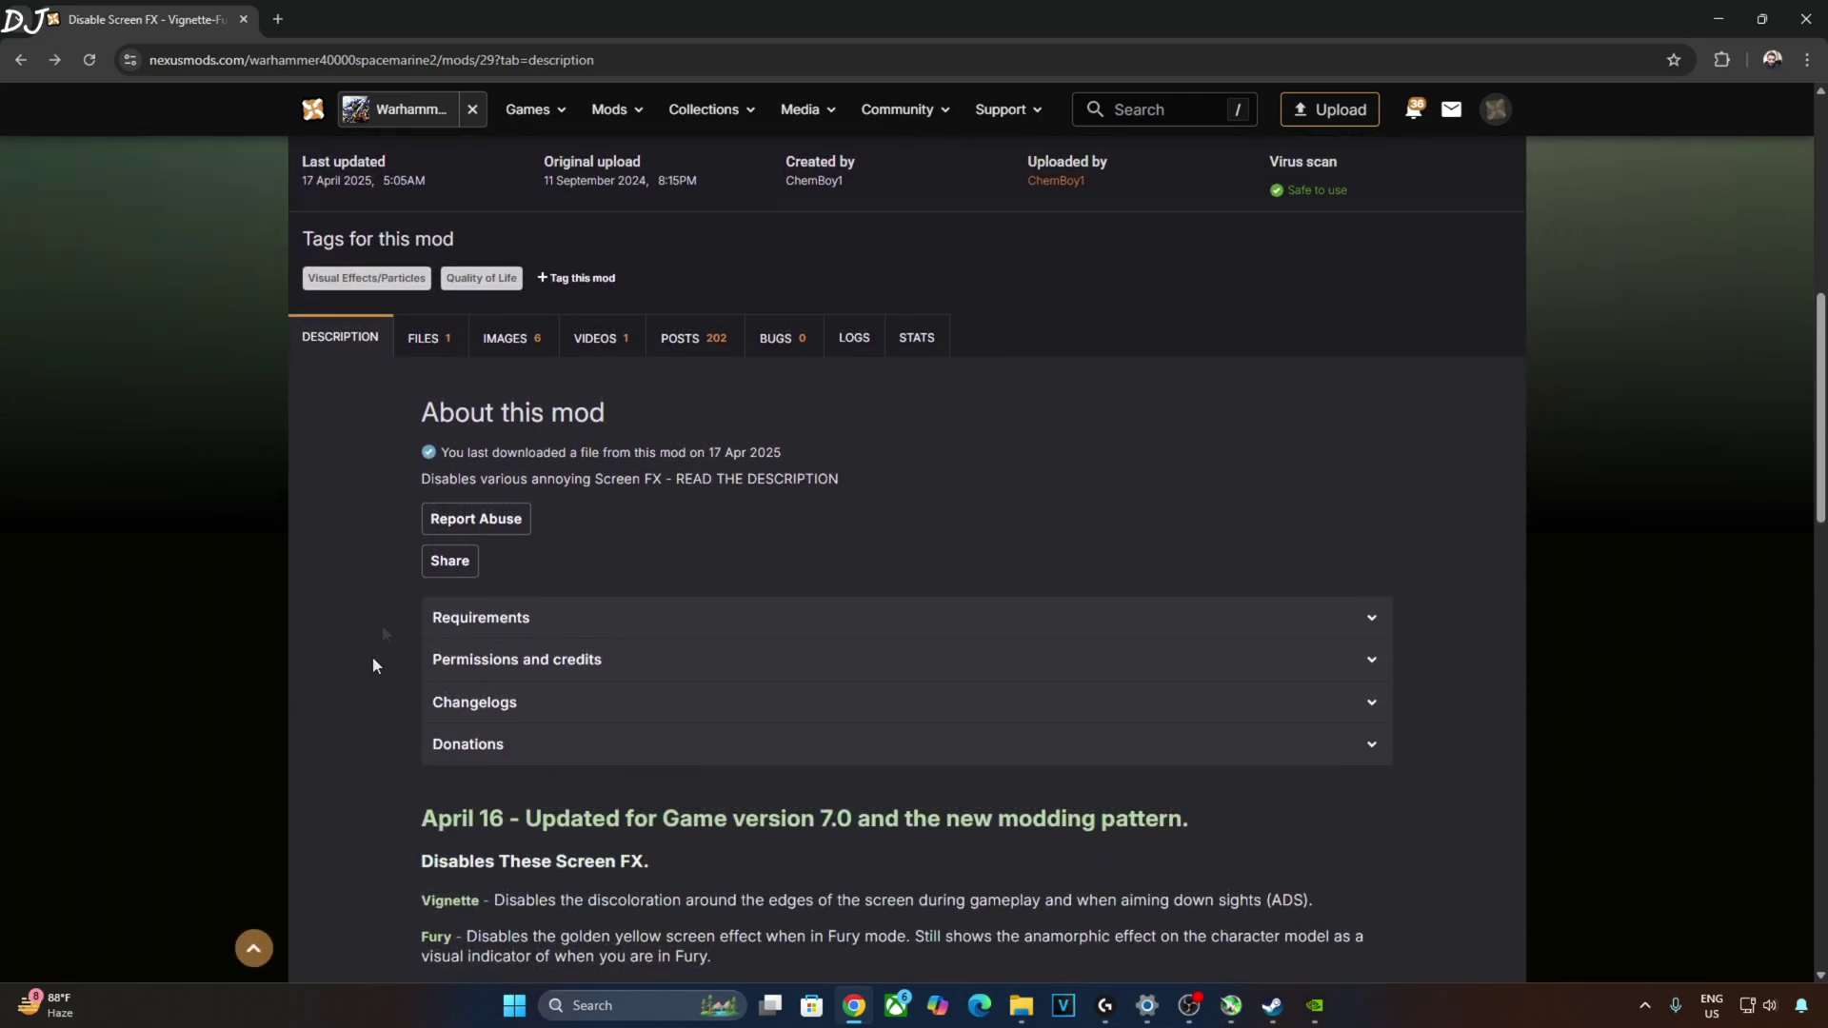
left_click(410, 341)
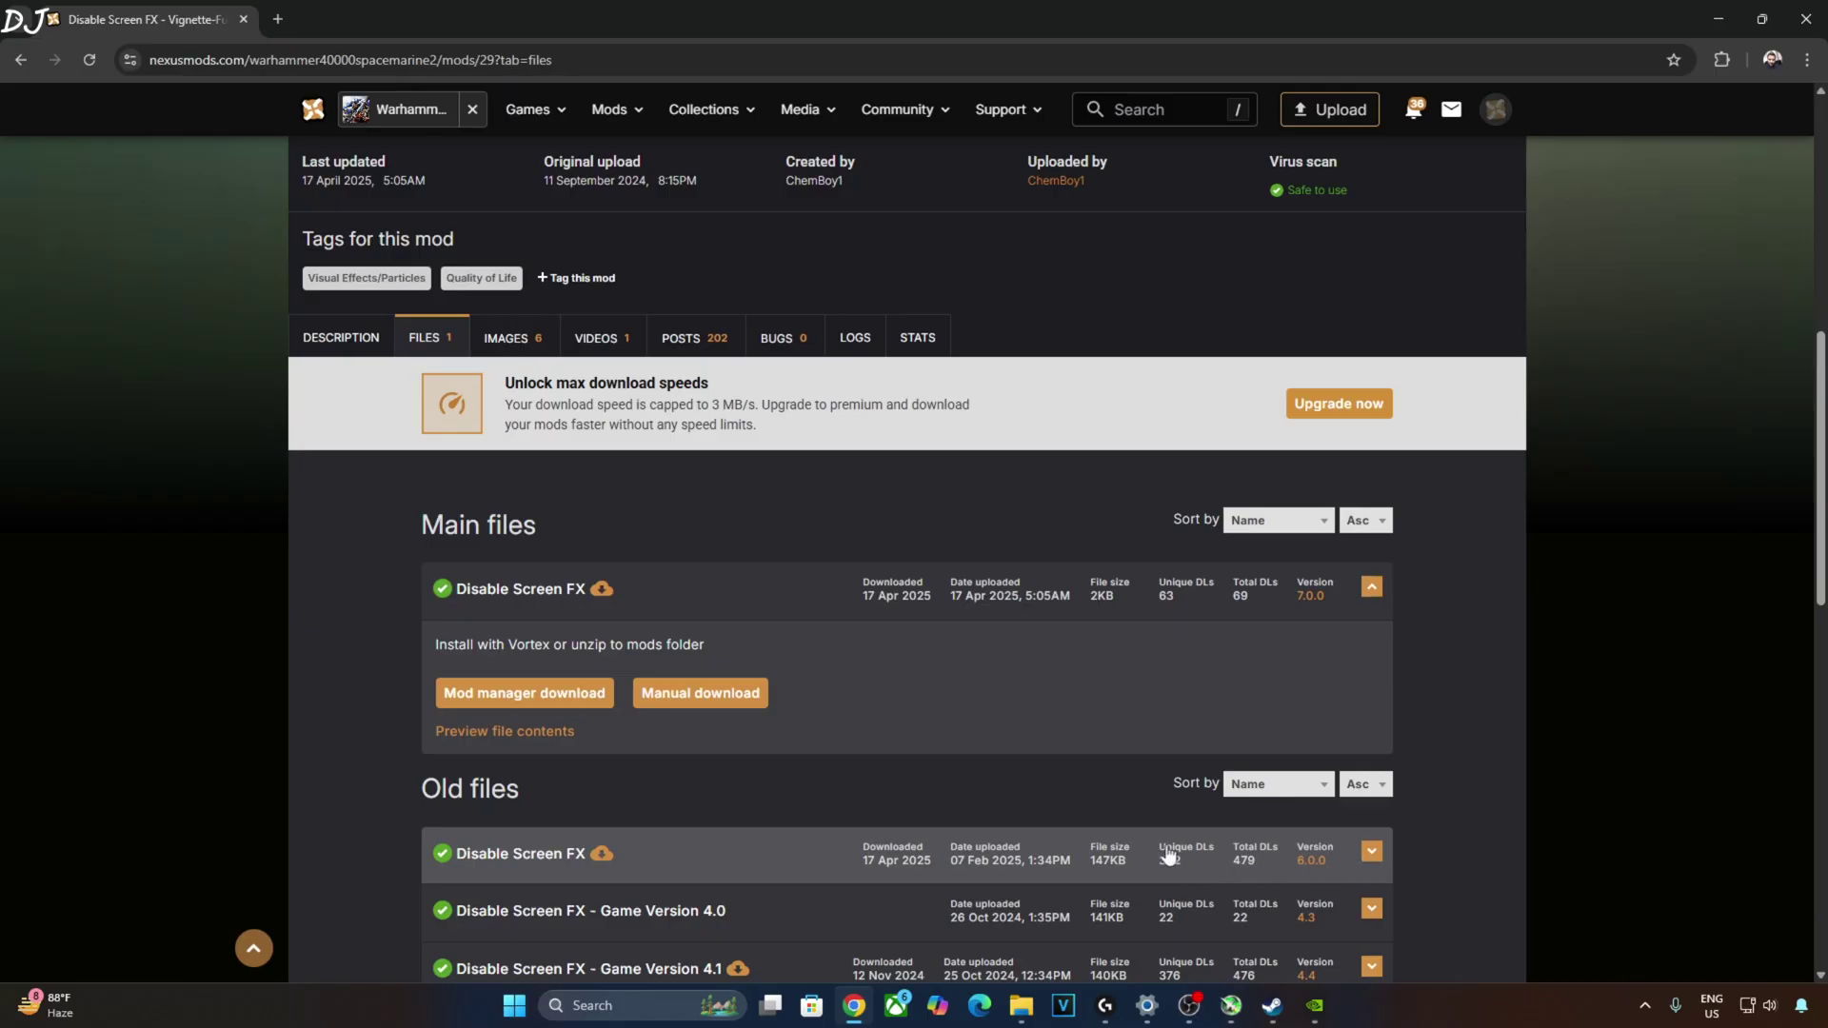
left_click(699, 693)
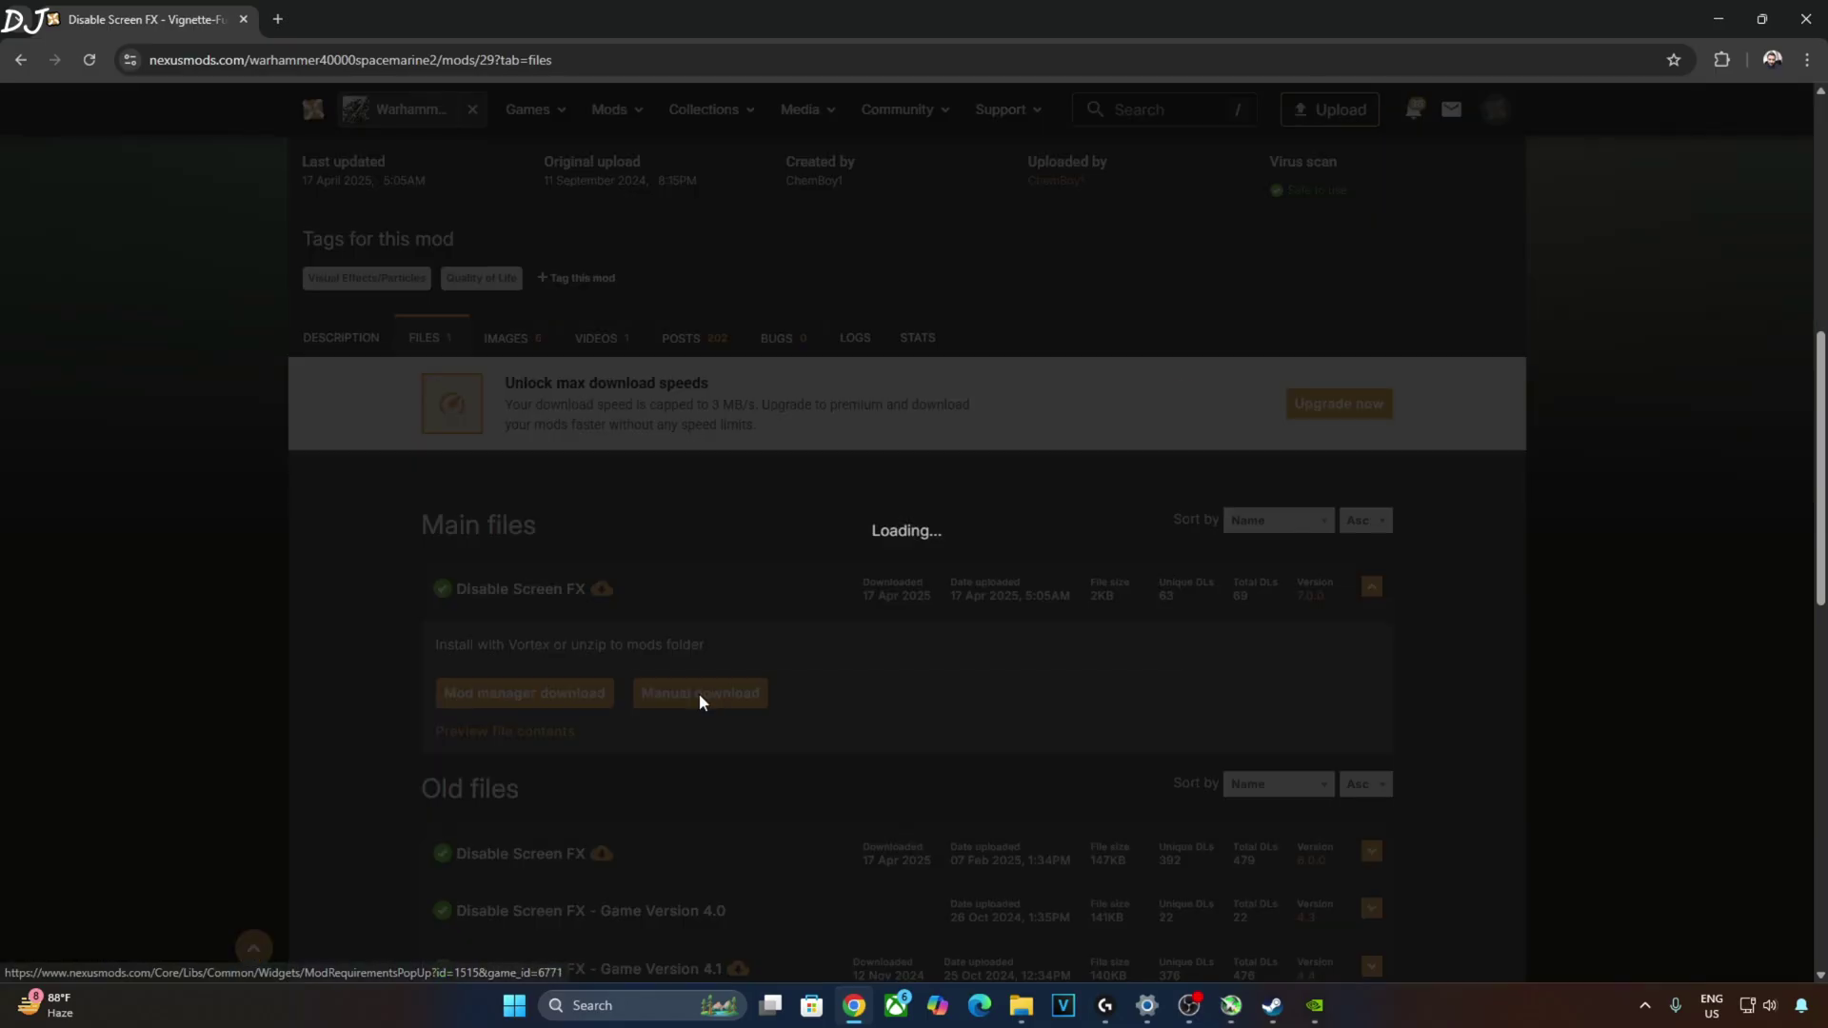
left_click(700, 632)
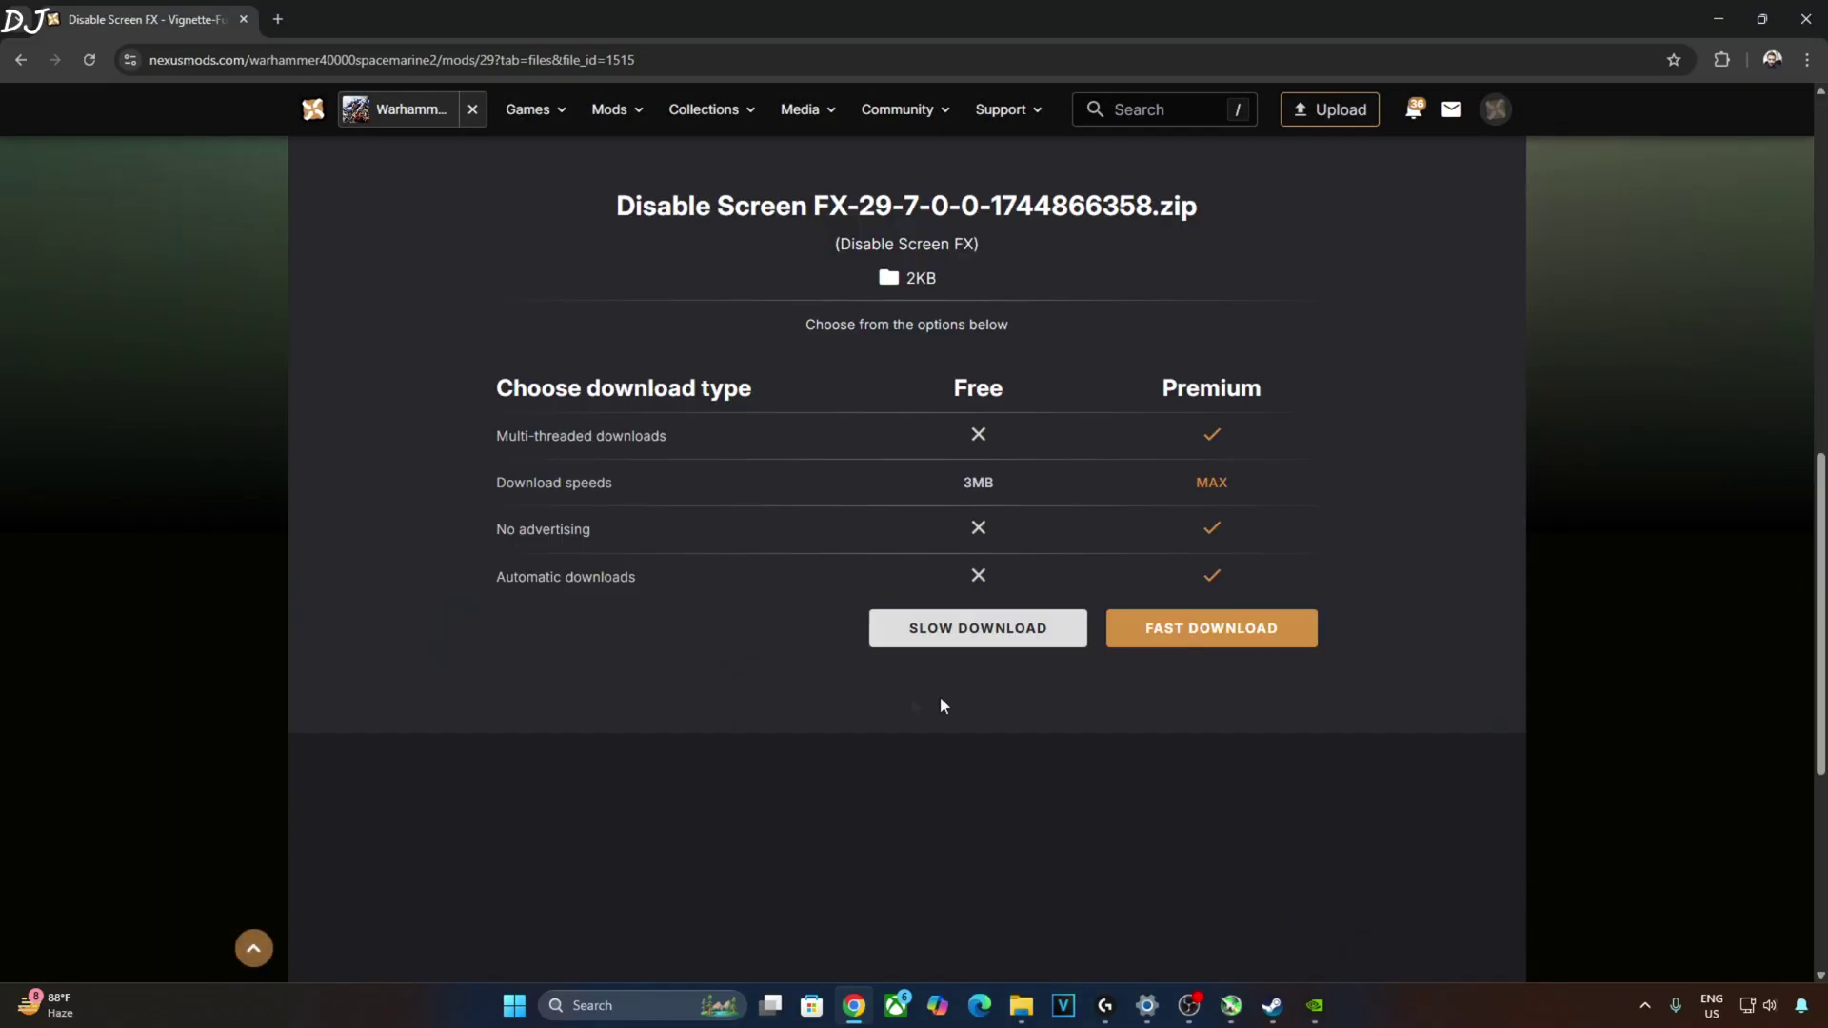
left_click(938, 644)
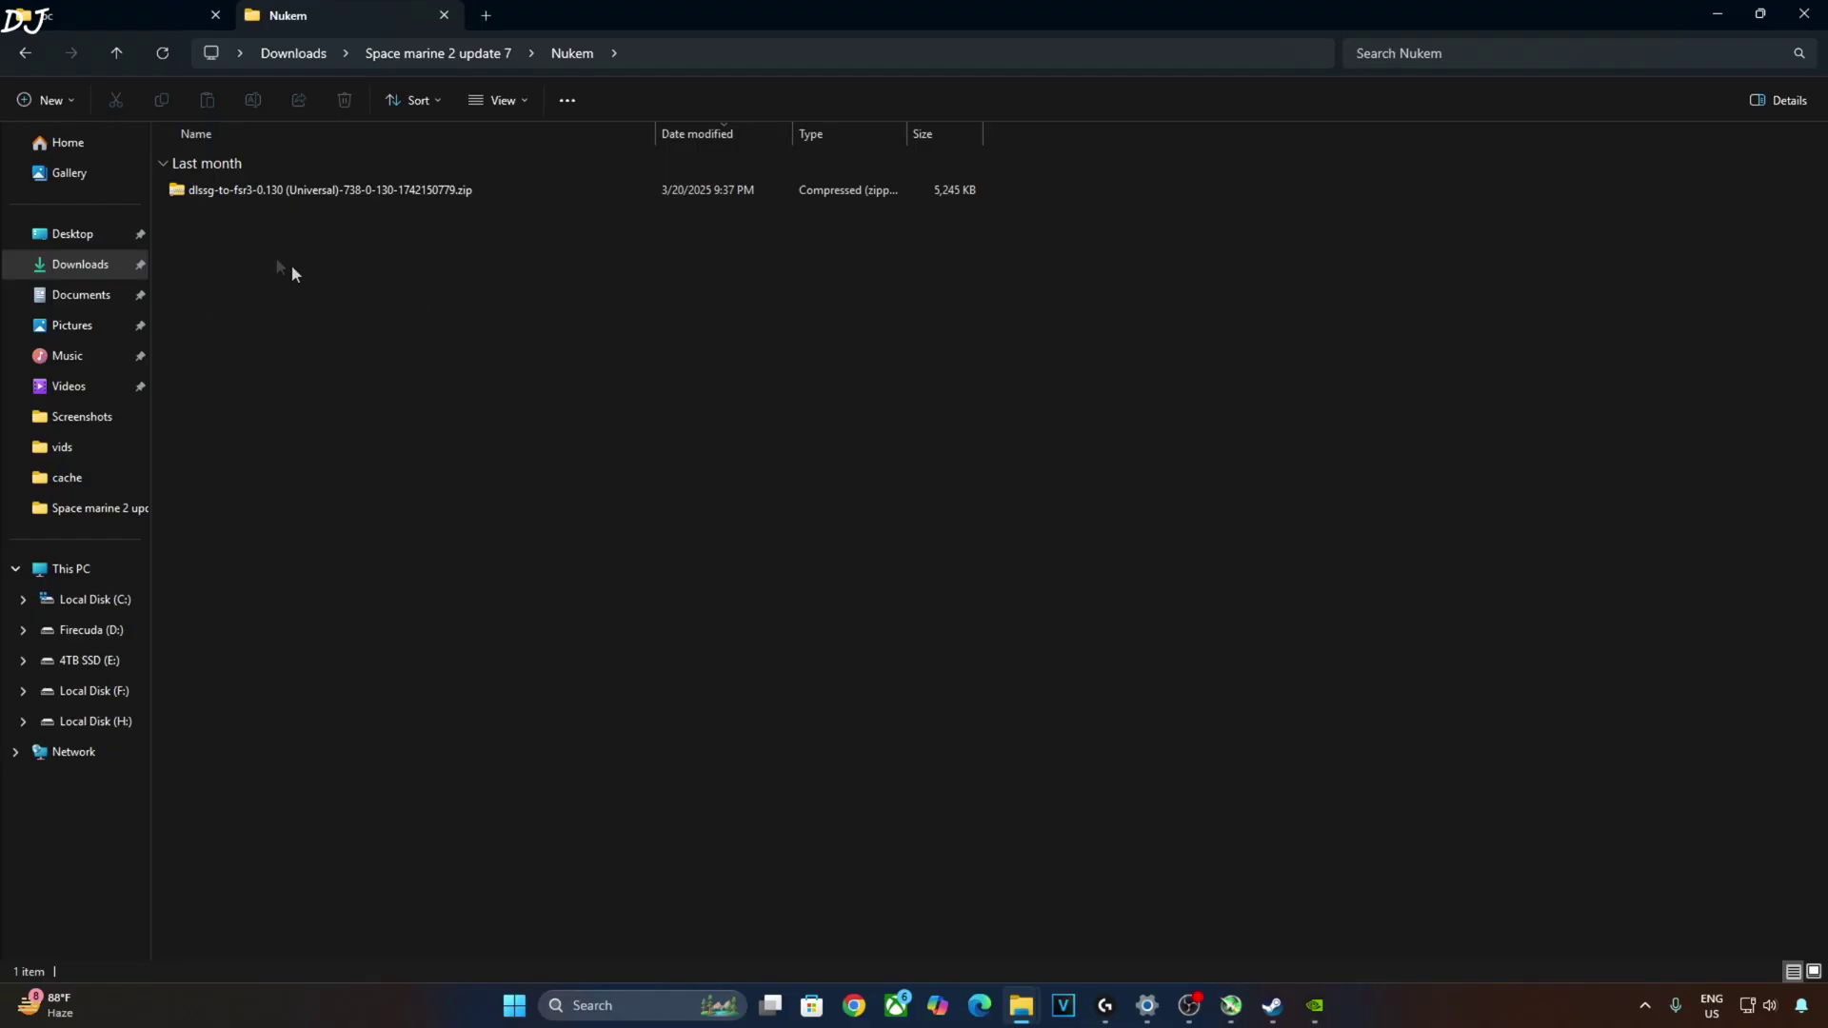
Step: Copy dlssg_to_fsr3_amd_is_better.dll and version.dll from the dll_version folder inside the dlssg-to-fsr3 Universal zip
double_click(329, 193)
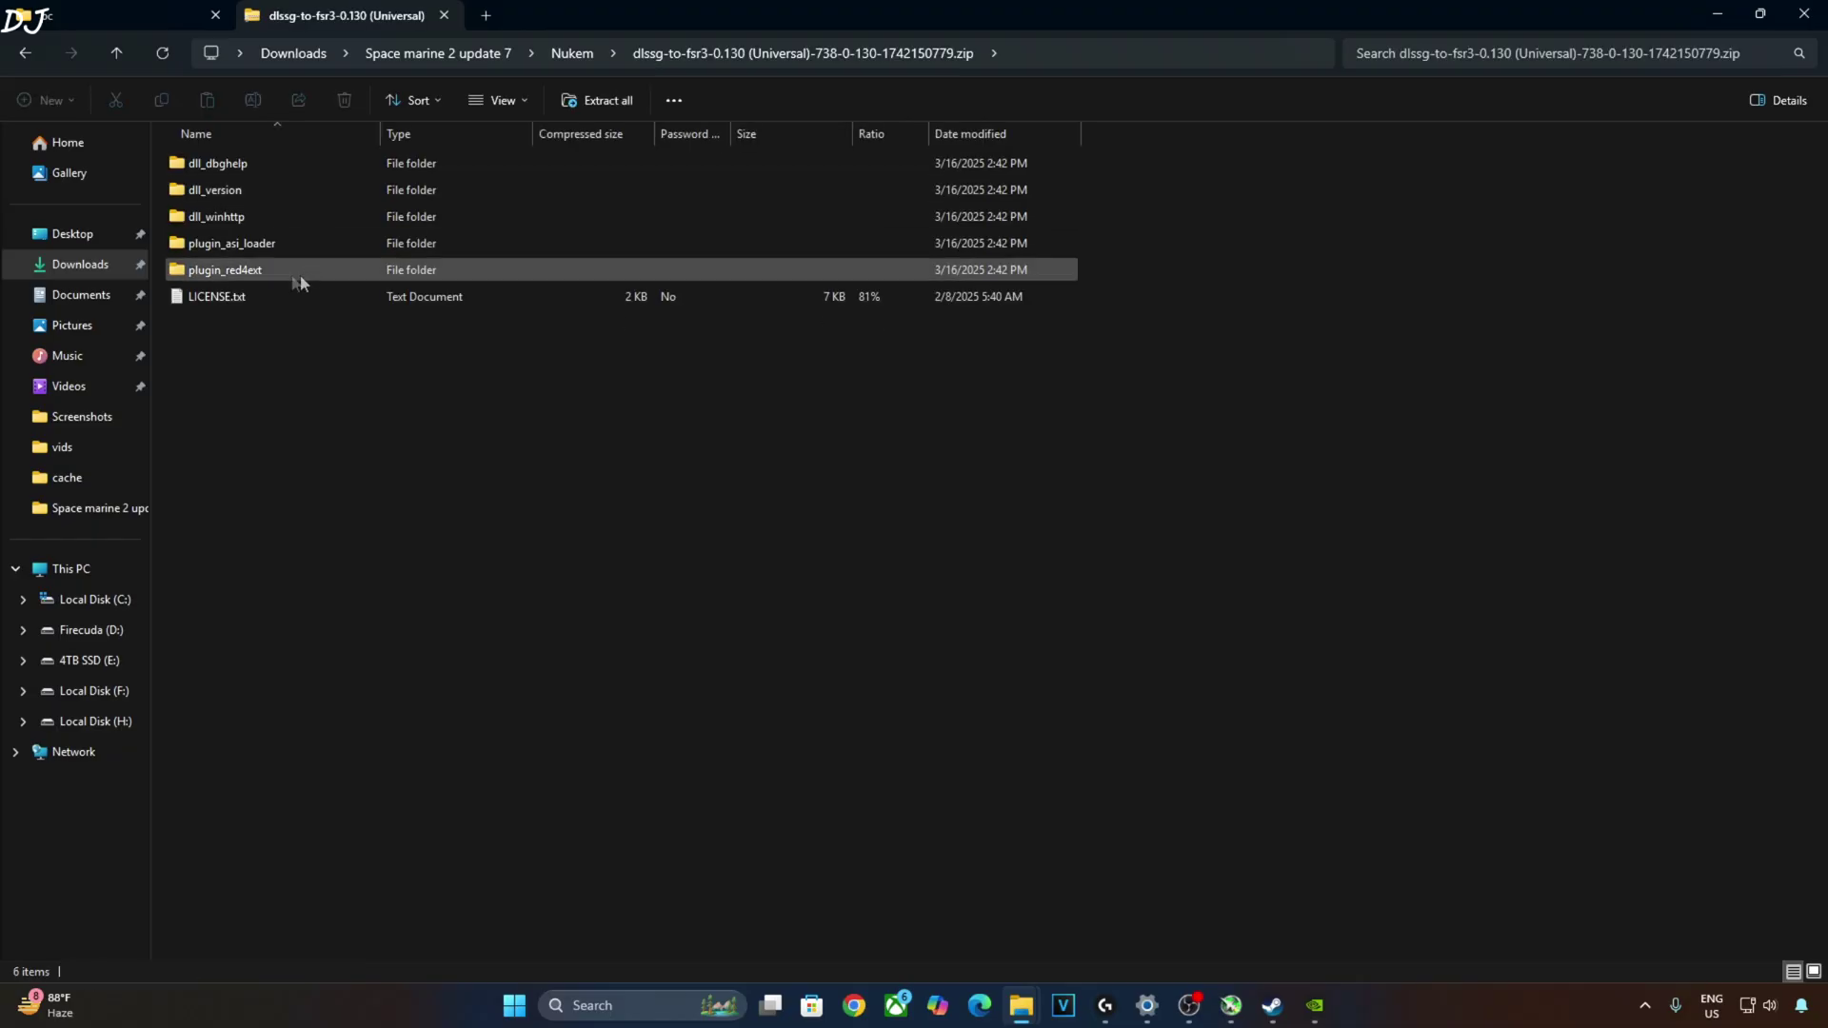
double_click(246, 193)
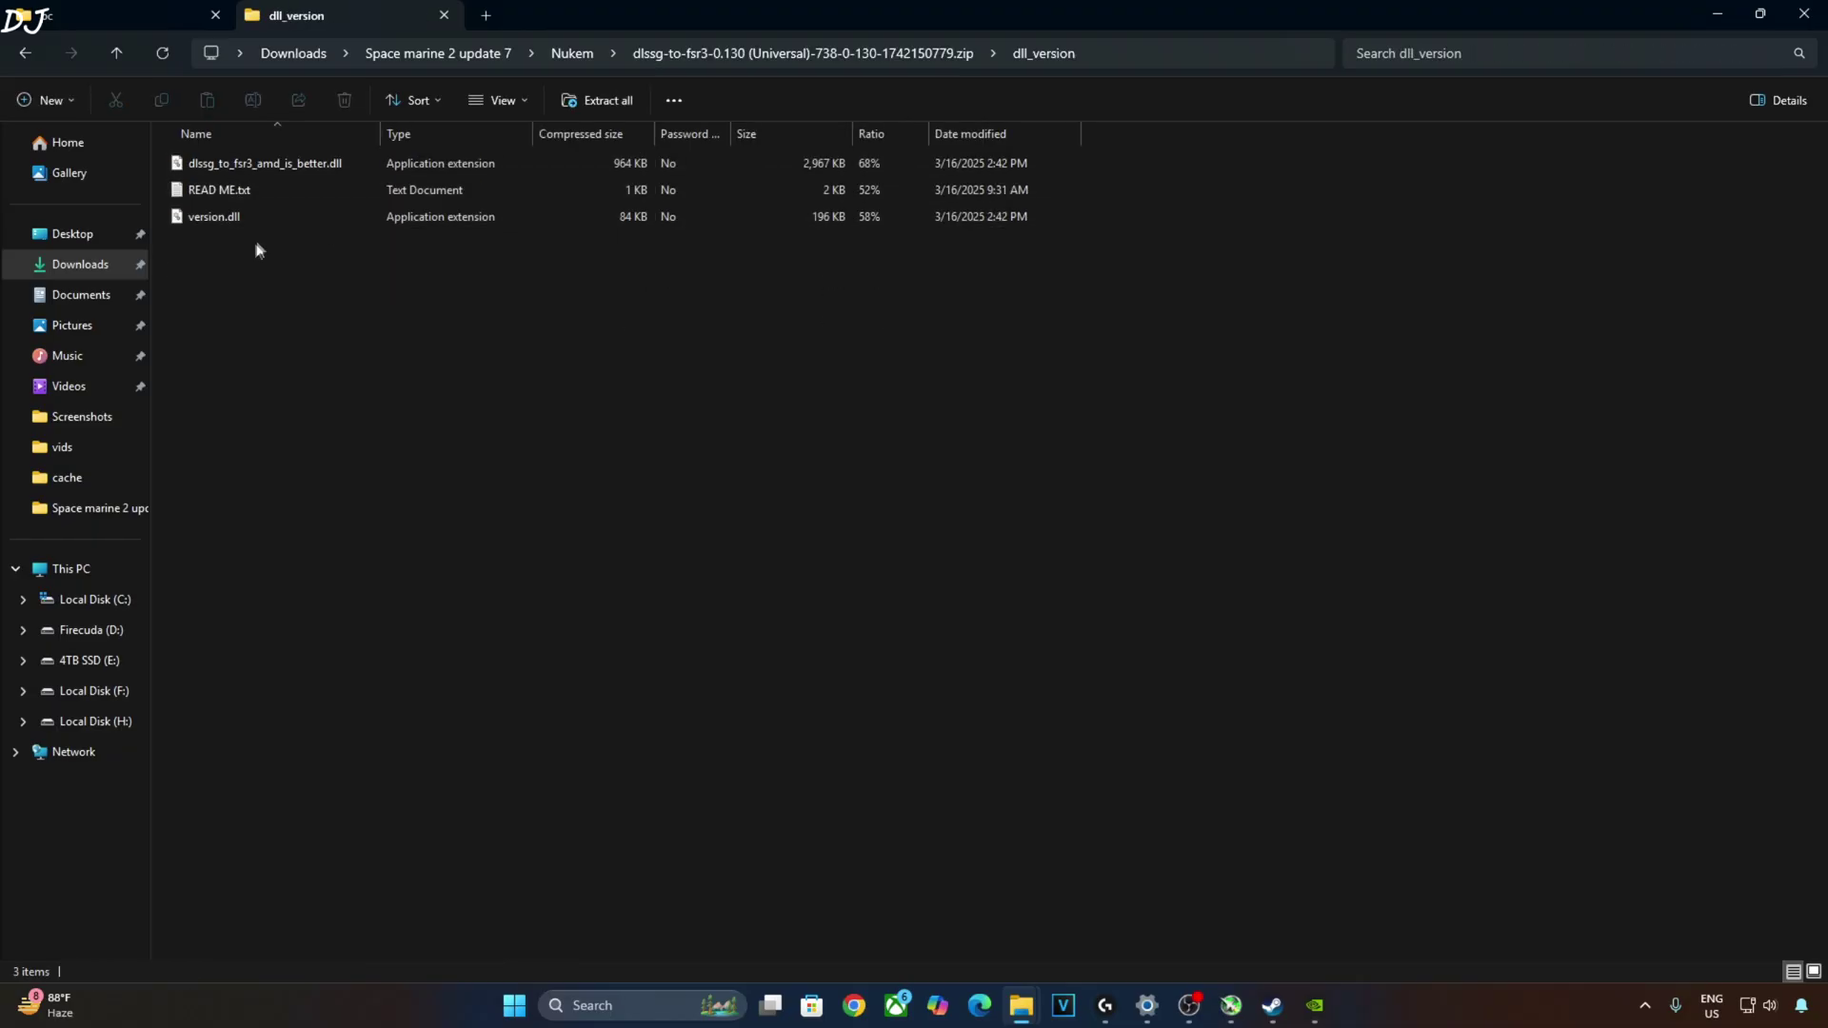
left_click(229, 219)
left_click(315, 165, "ctrl")
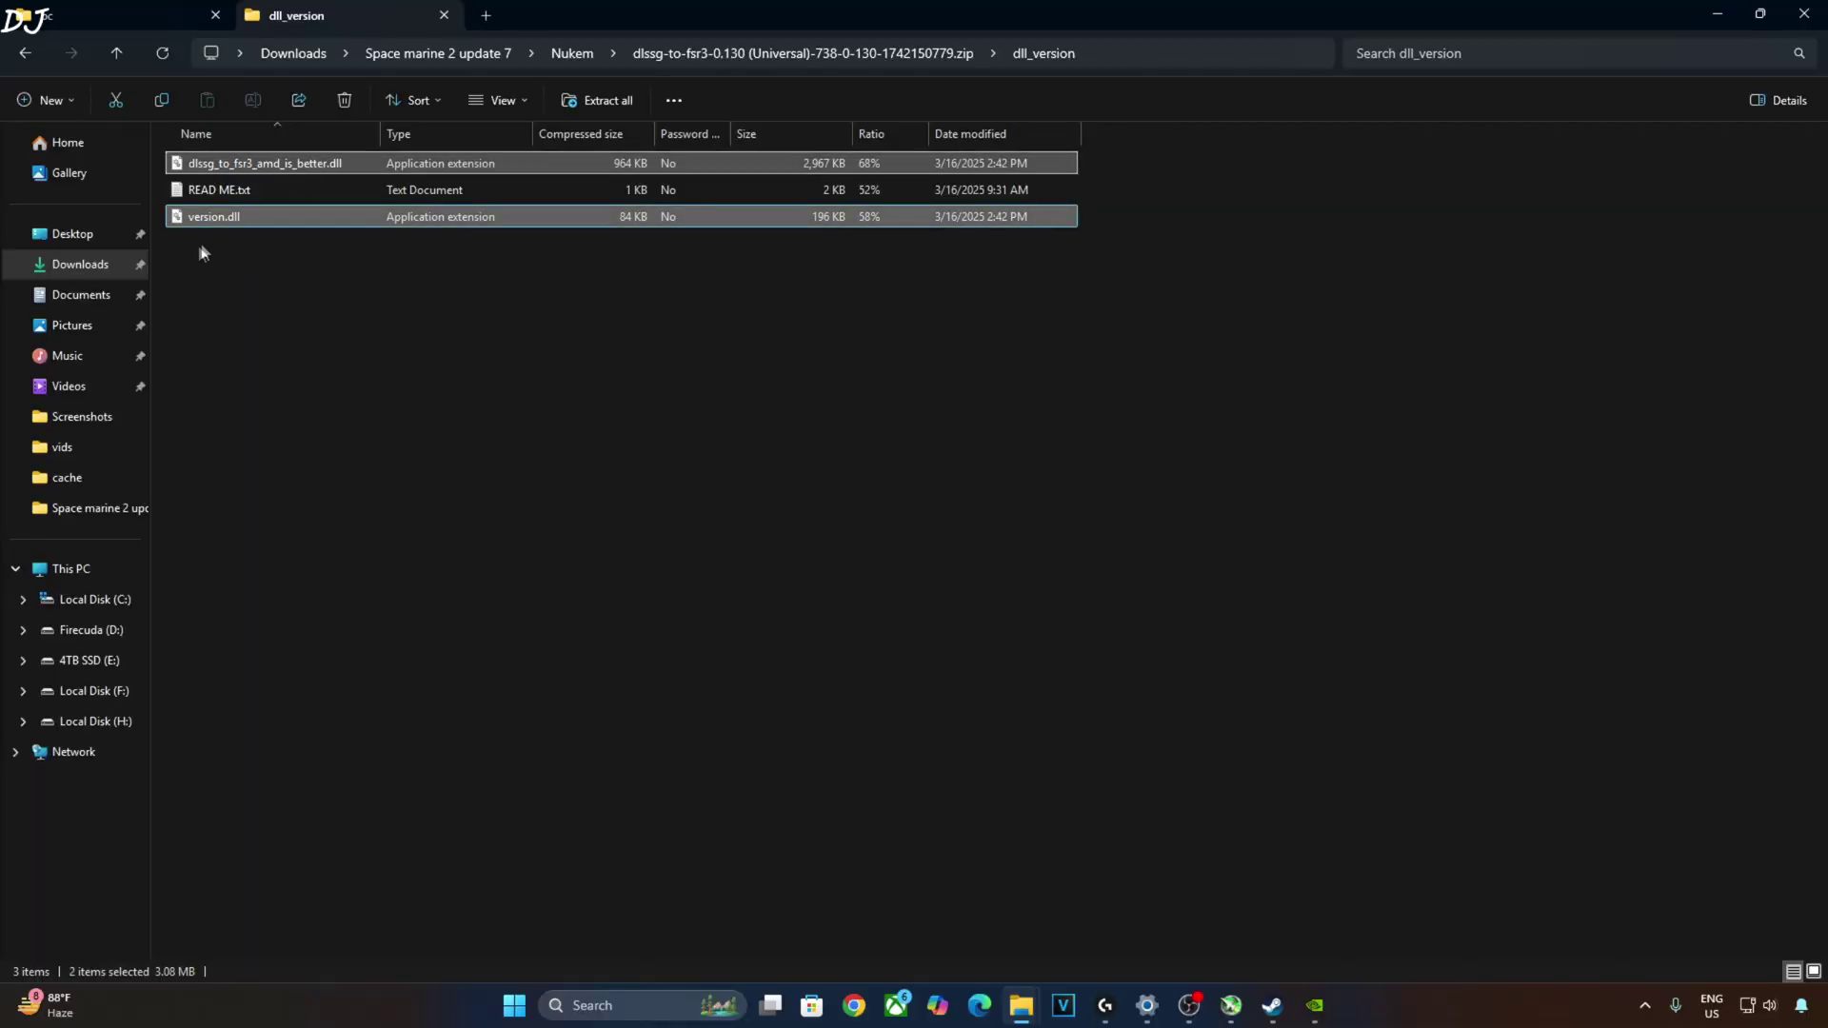
right_click(205, 216)
left_click(262, 282)
Step: Switch to Steam and browse the local files of Warhammer 40,000: Space Marine 2
left_click(1272, 1005)
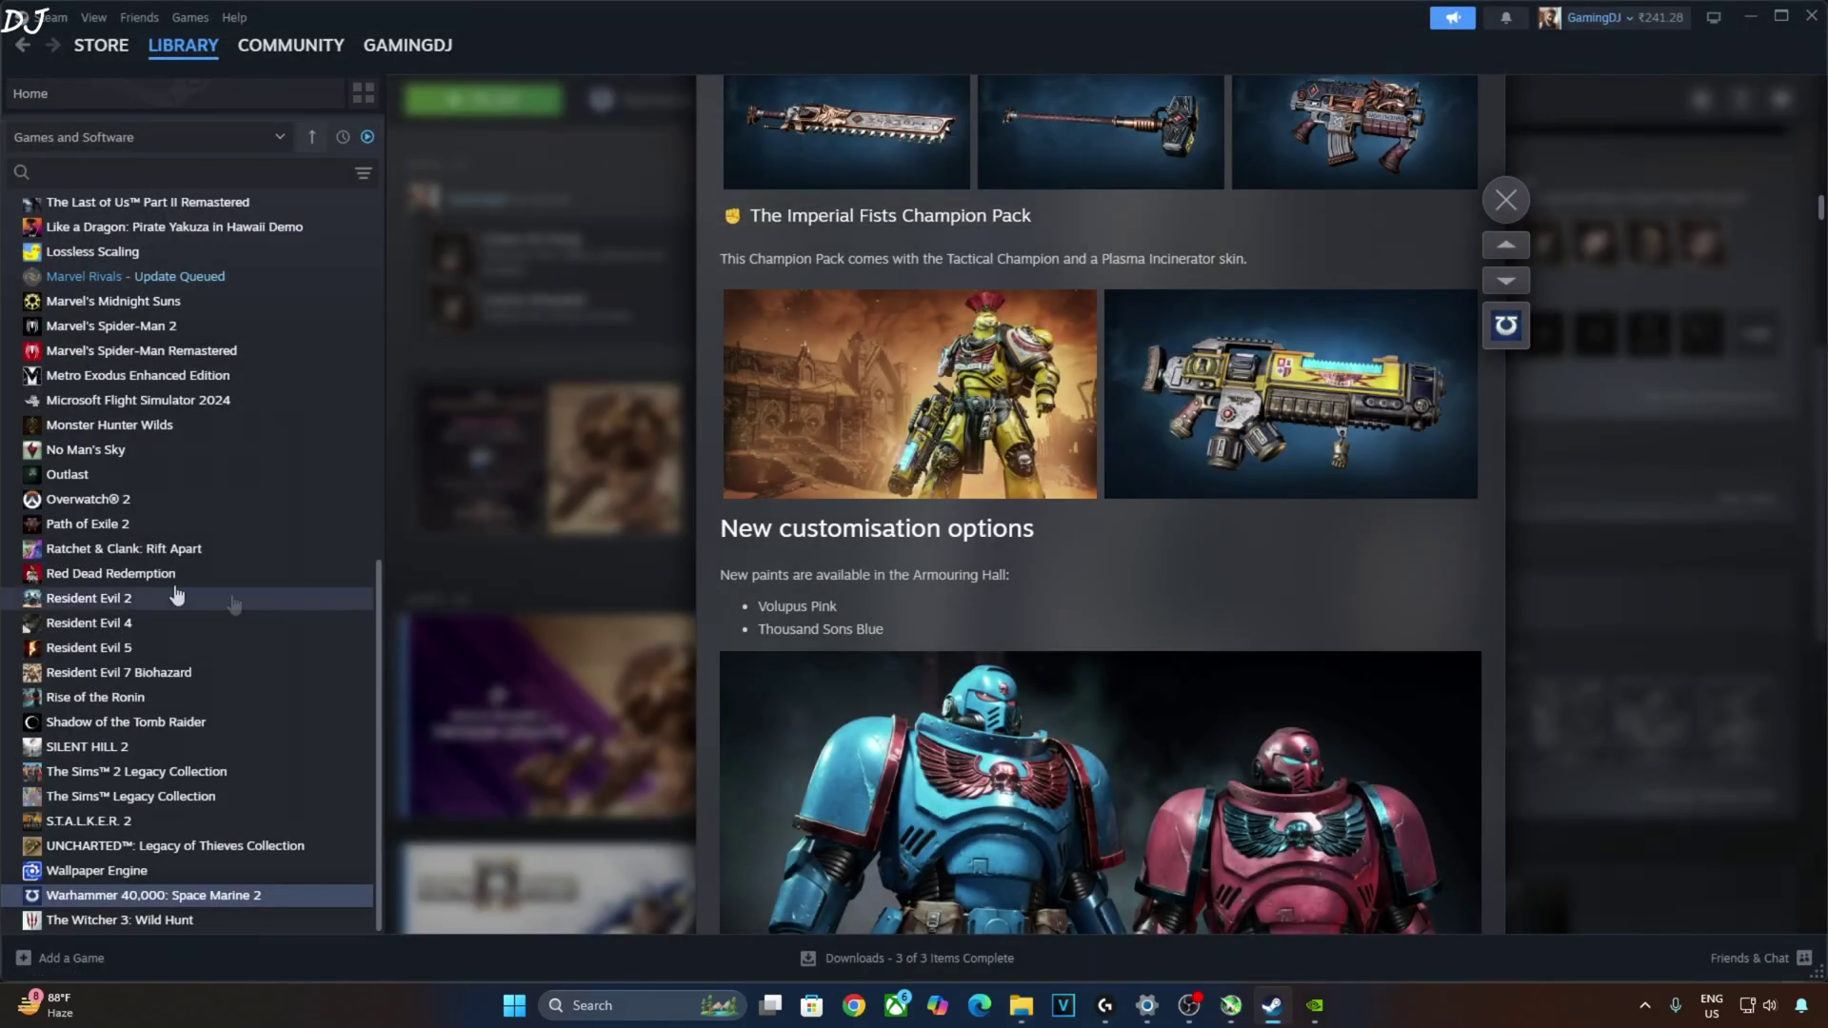
right_click(177, 897)
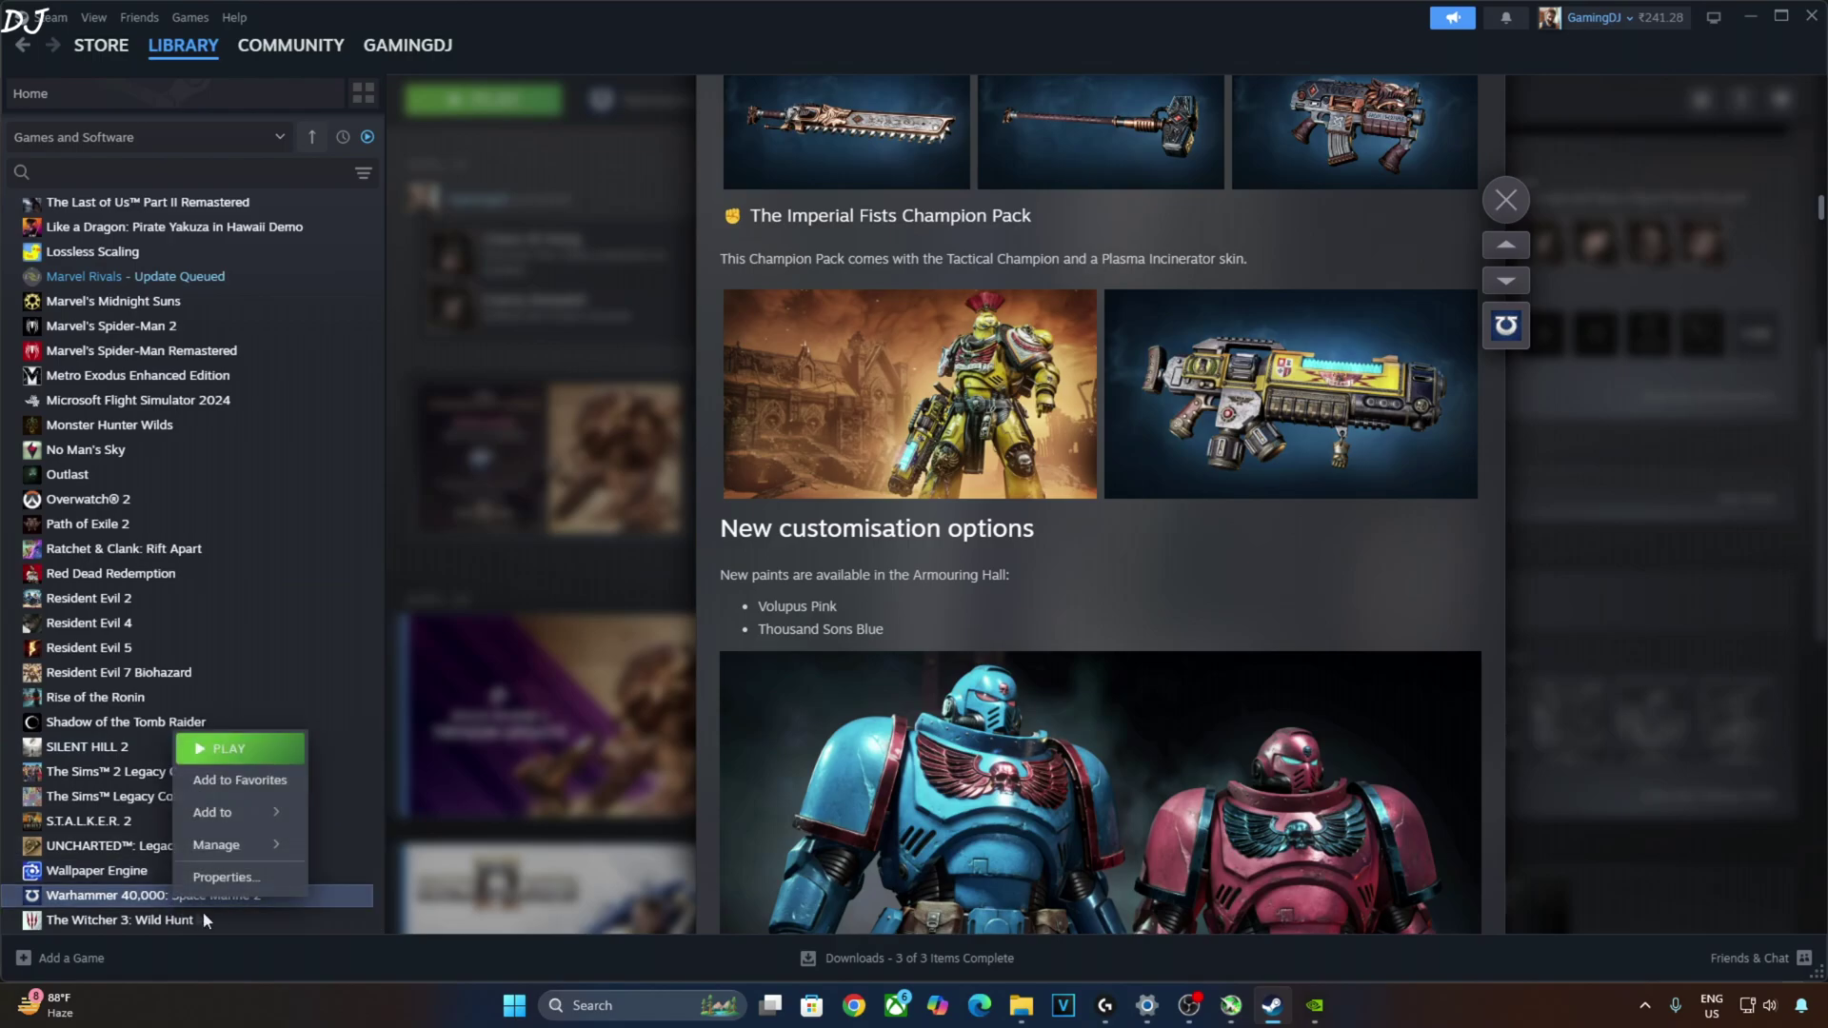
mouse_move(215, 852)
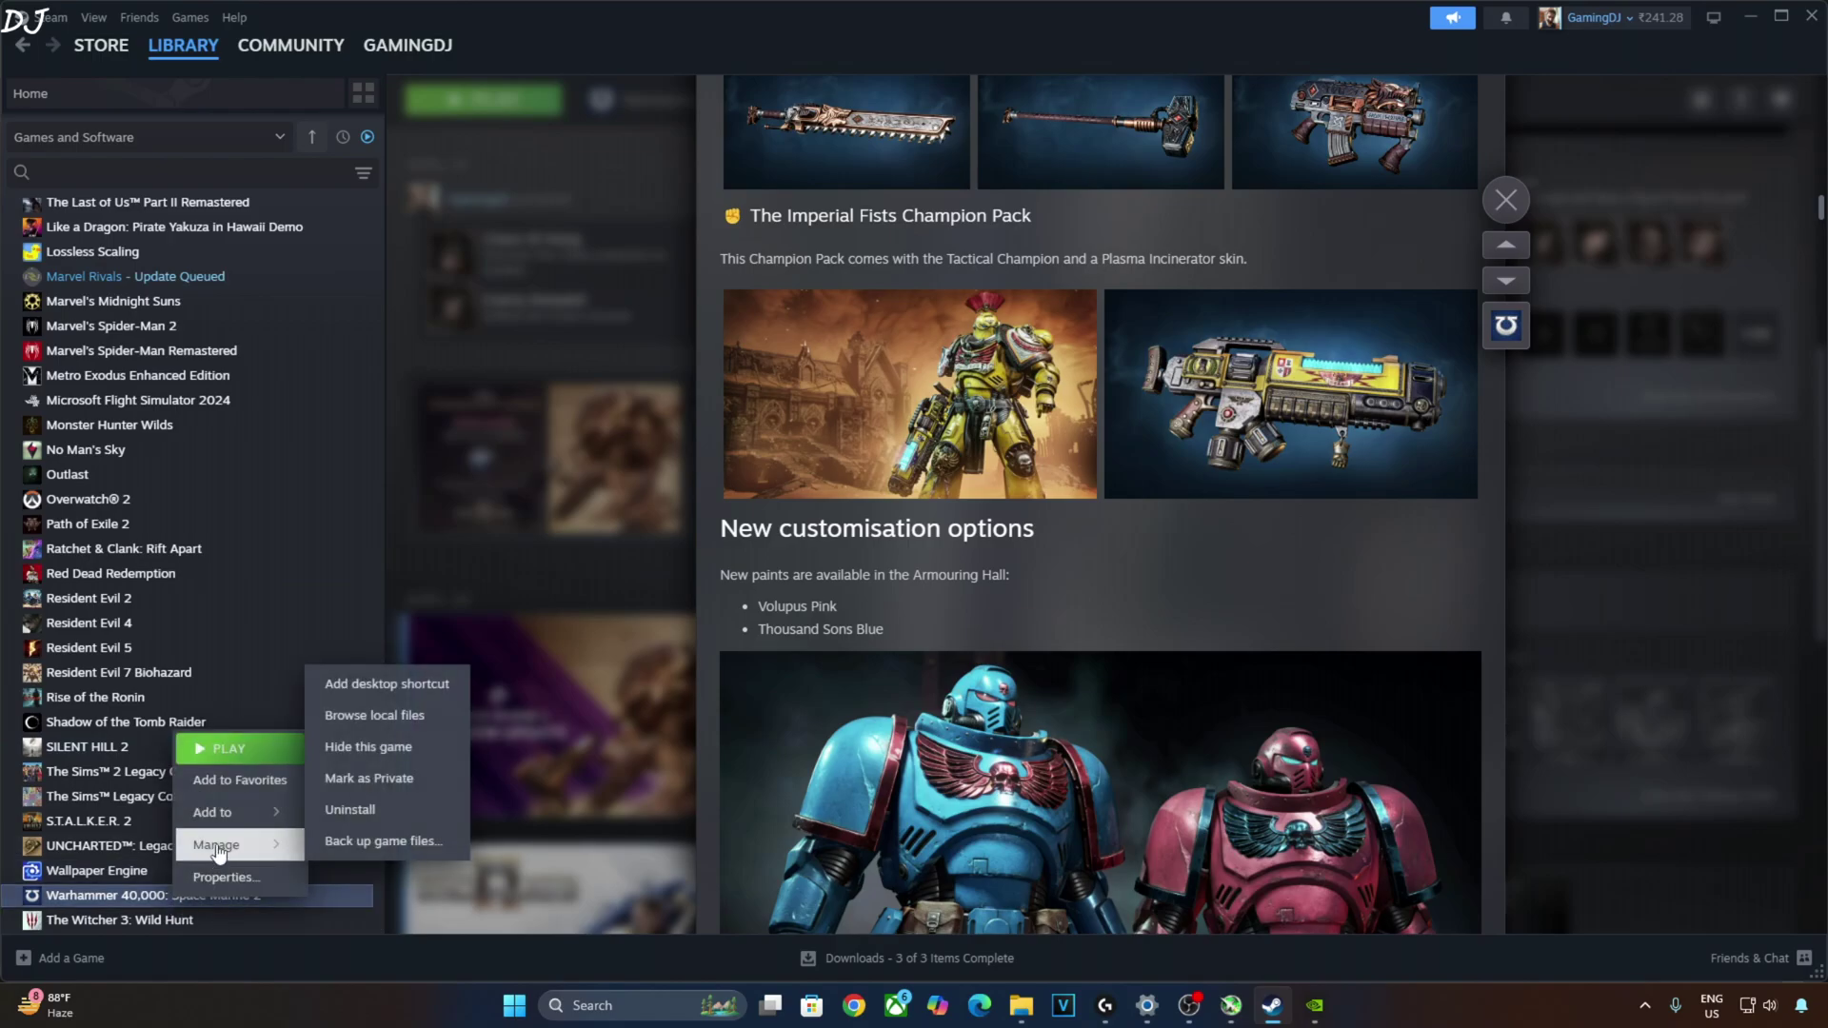
left_click(376, 715)
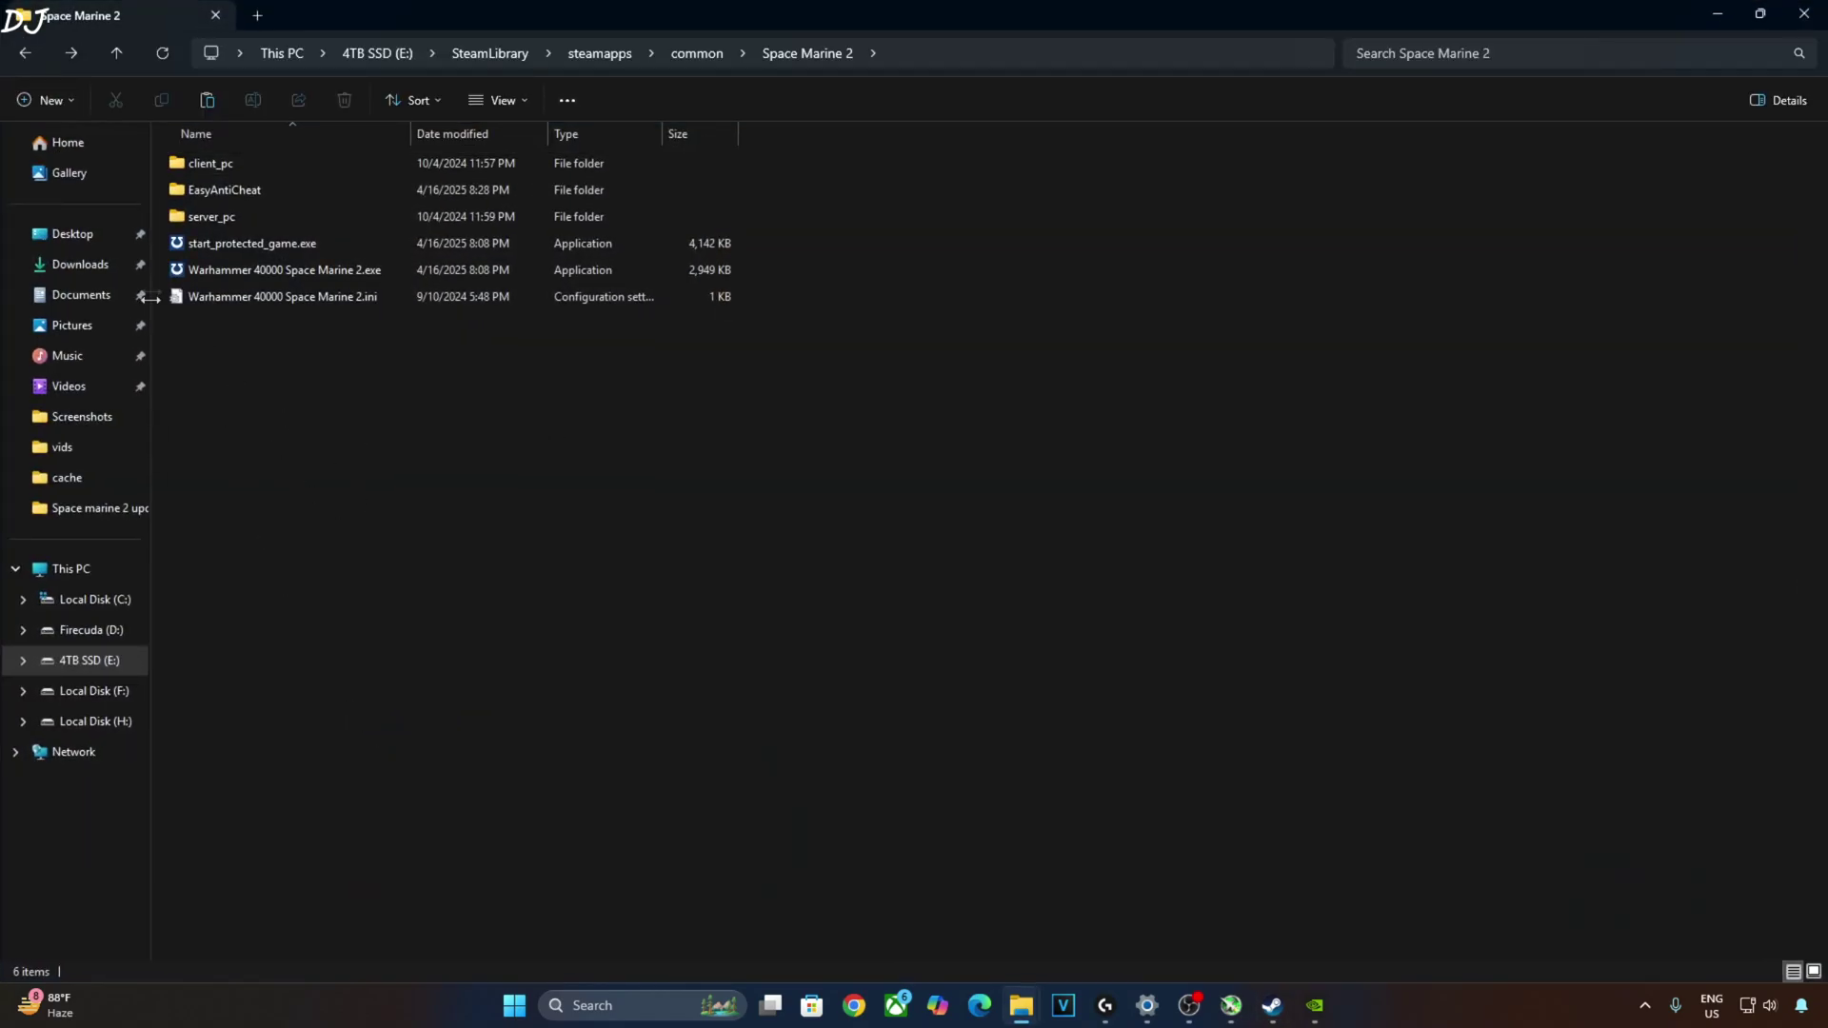
Step: Paste the copied DLL files into the game's client_pc\root\bin\pc folder
double_click(285, 167)
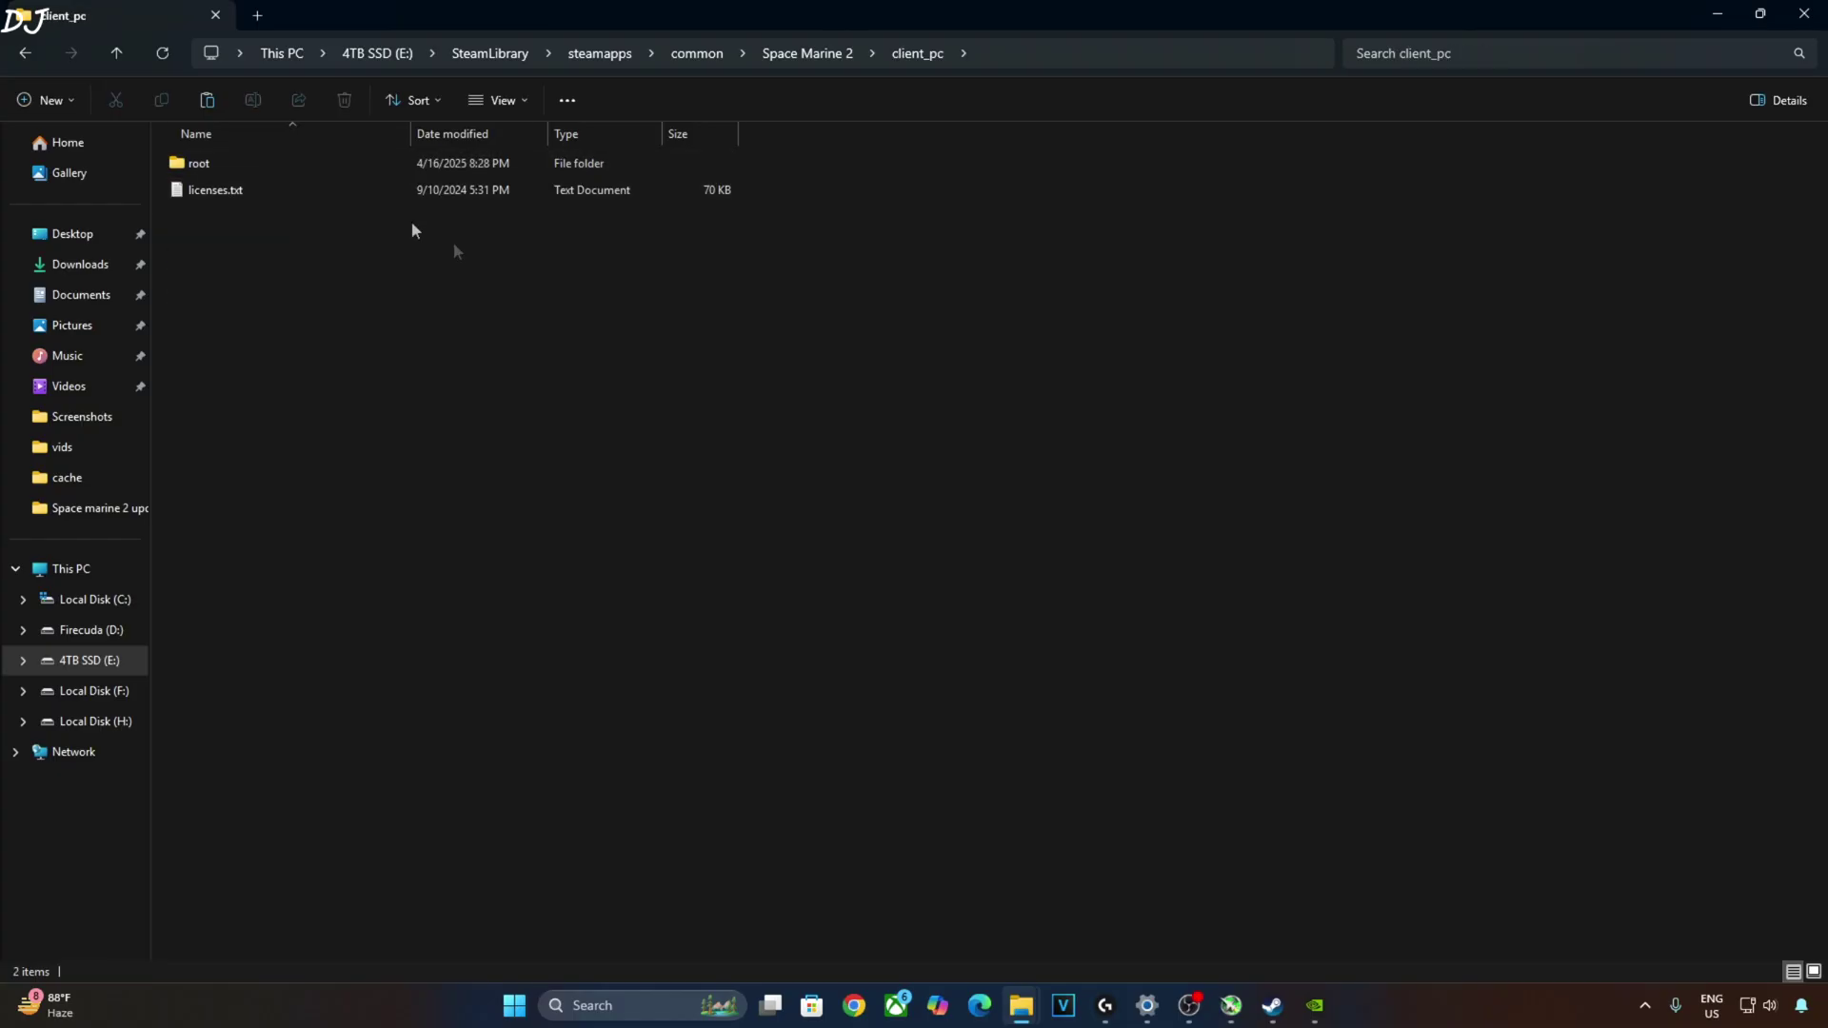
double_click(279, 163)
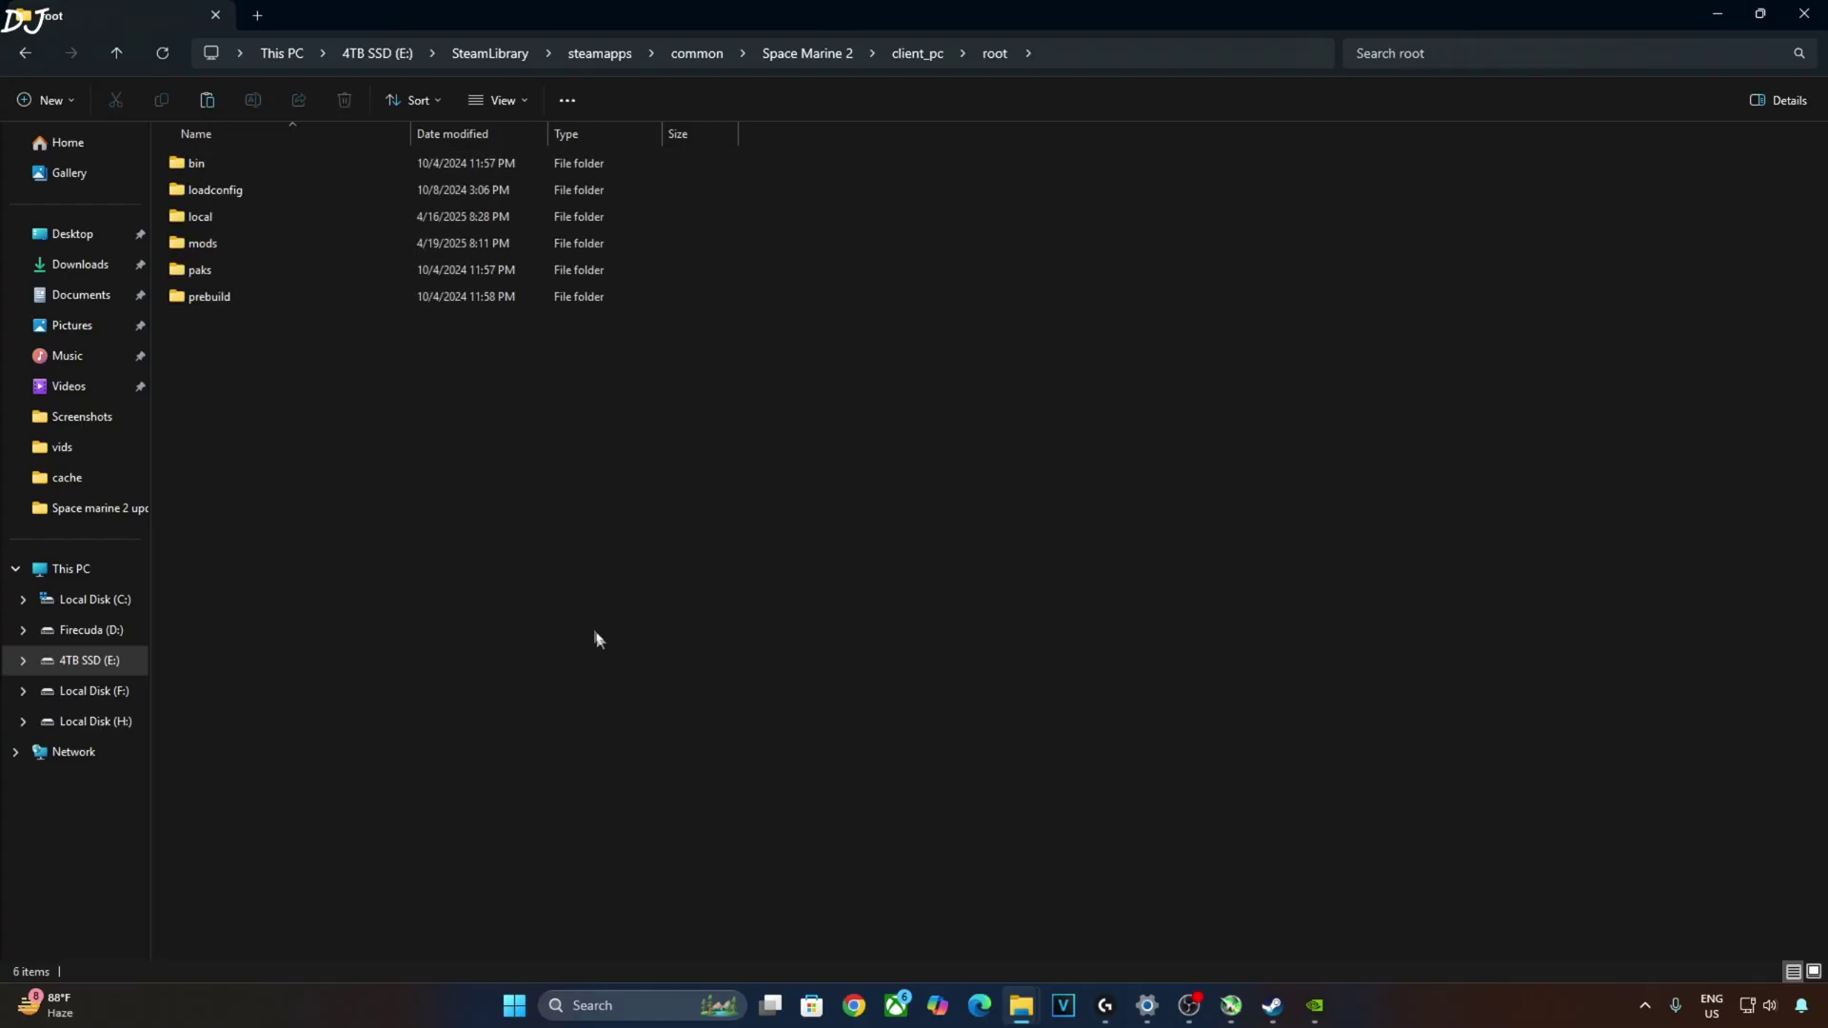
double_click(277, 164)
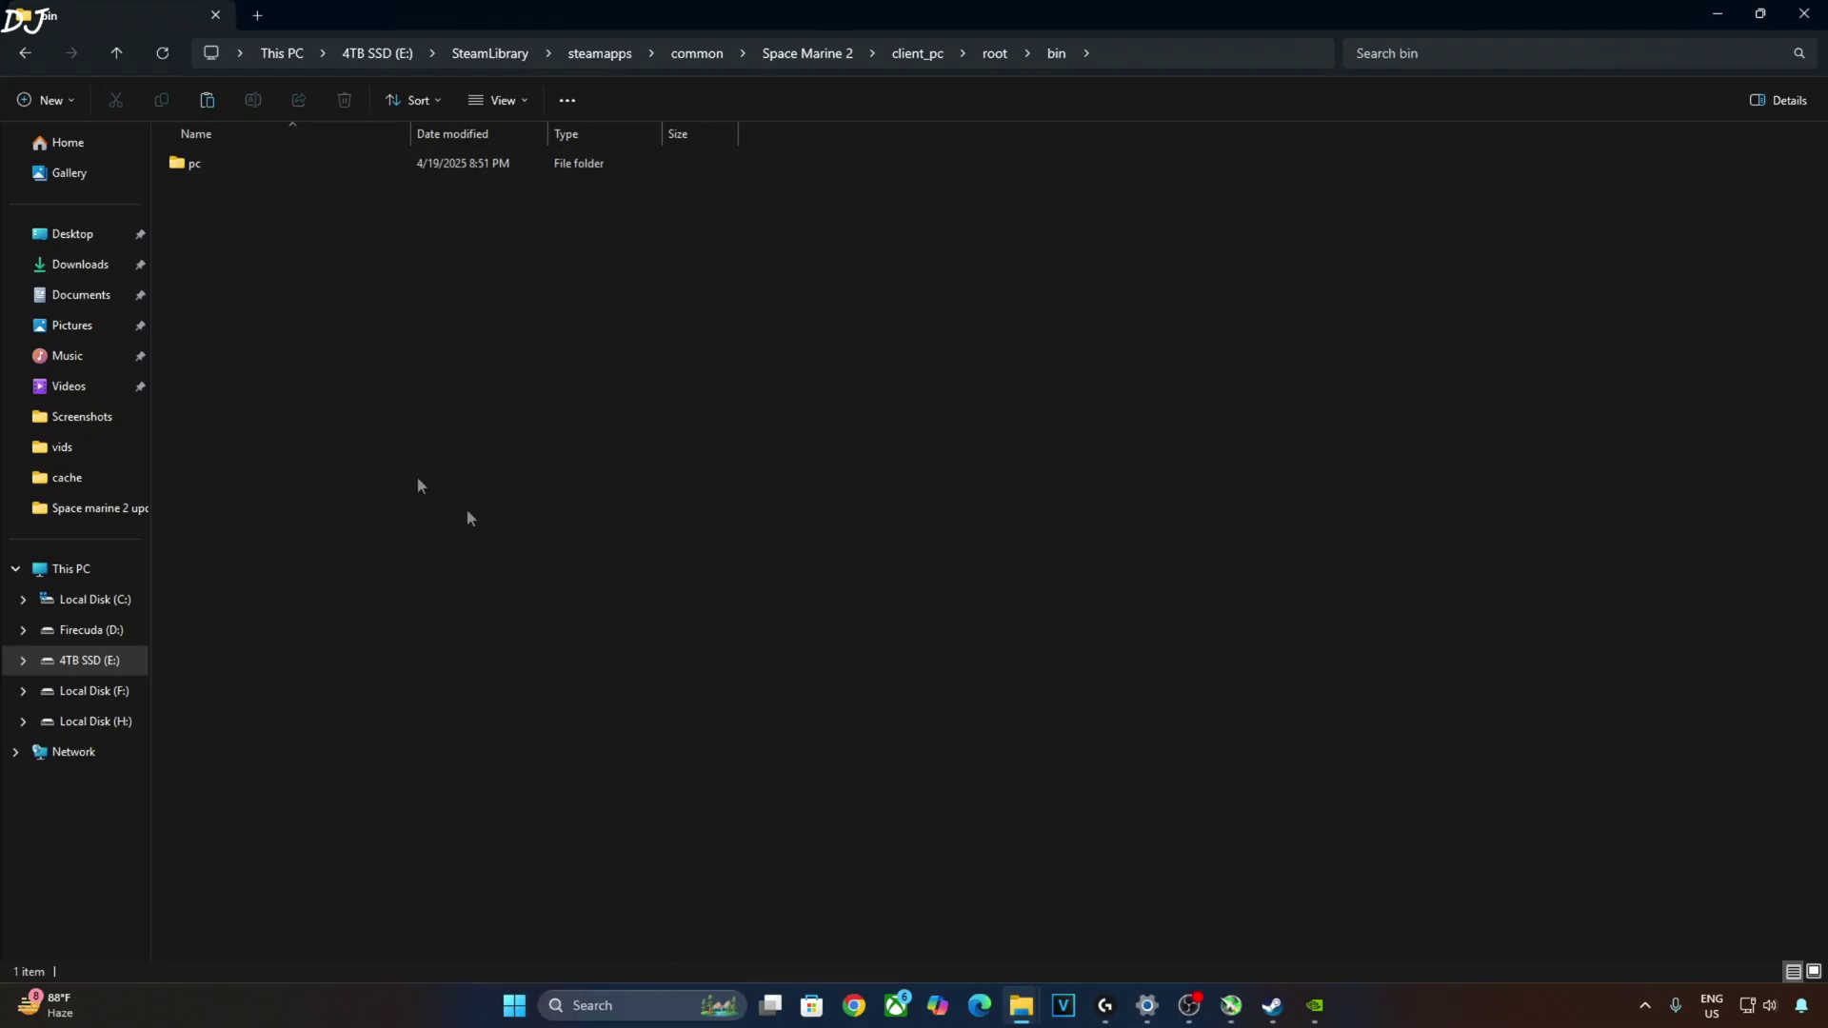
double_click(266, 163)
right_click(571, 360)
left_click(600, 369)
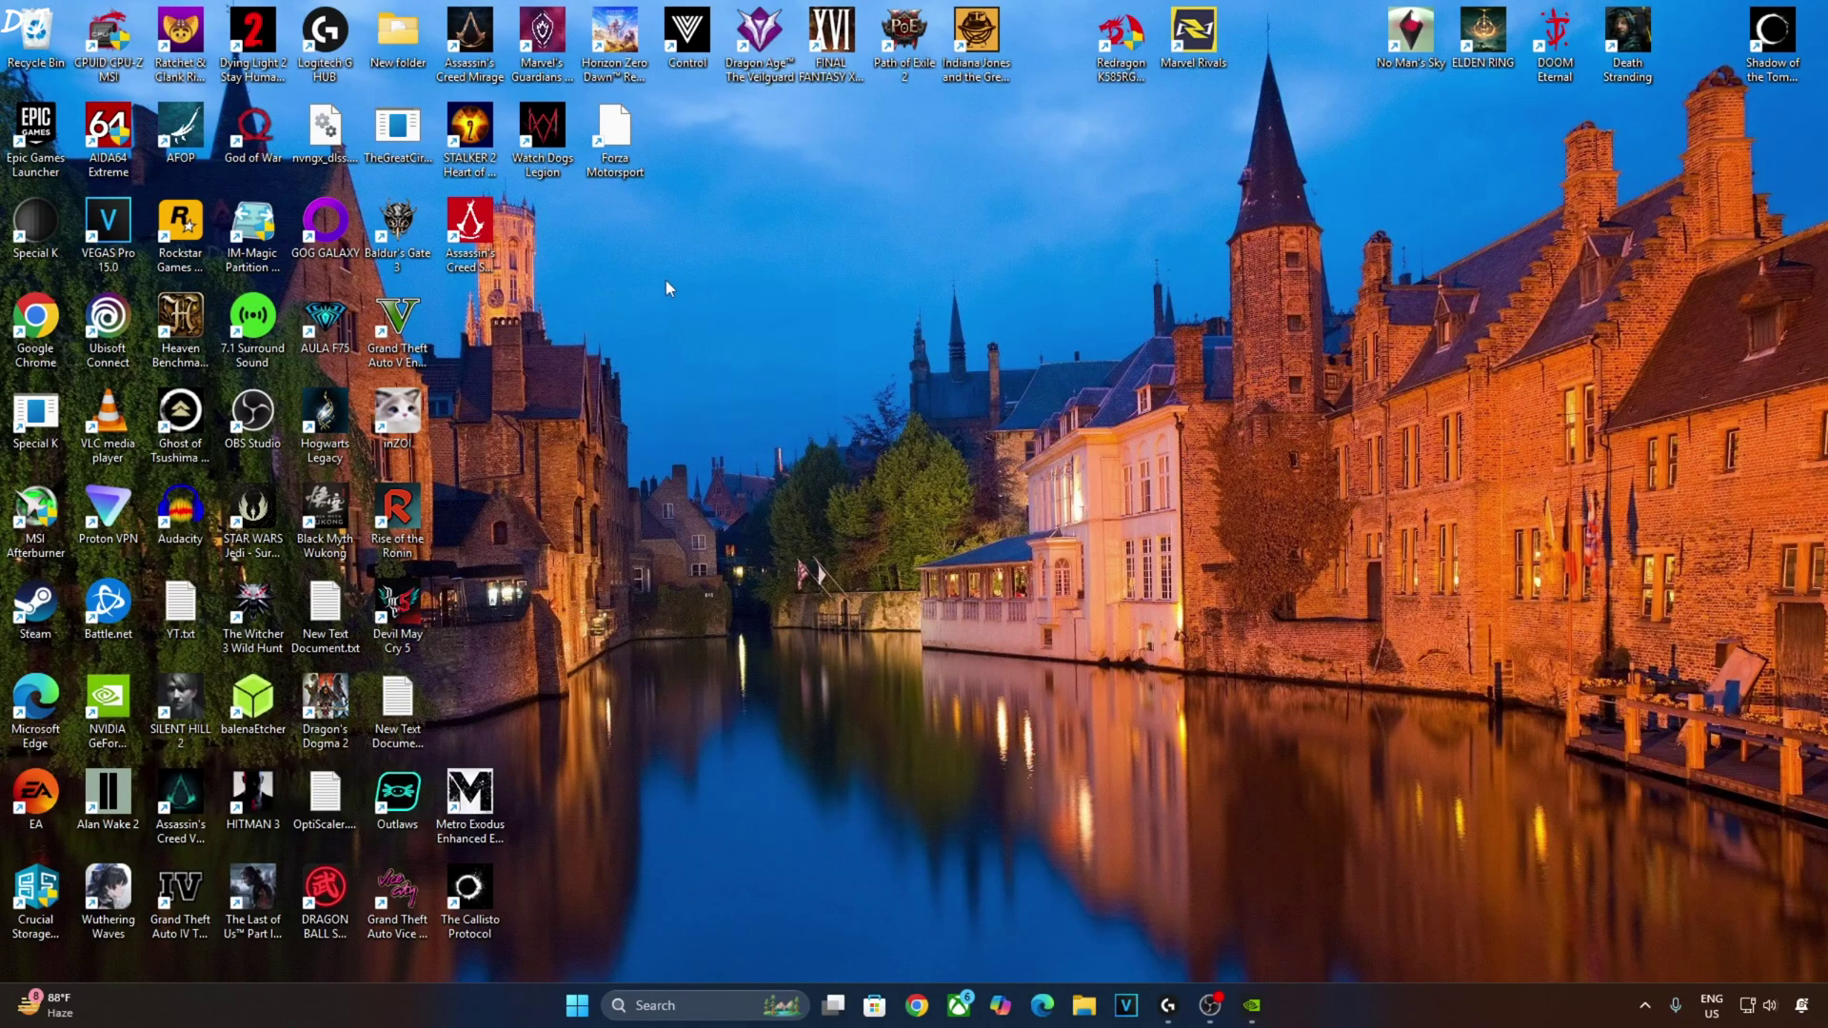
Step: Open the Windows display graphics settings and check hardware-accelerated GPU scheduling under the advanced graphics settings
right_click(666, 280)
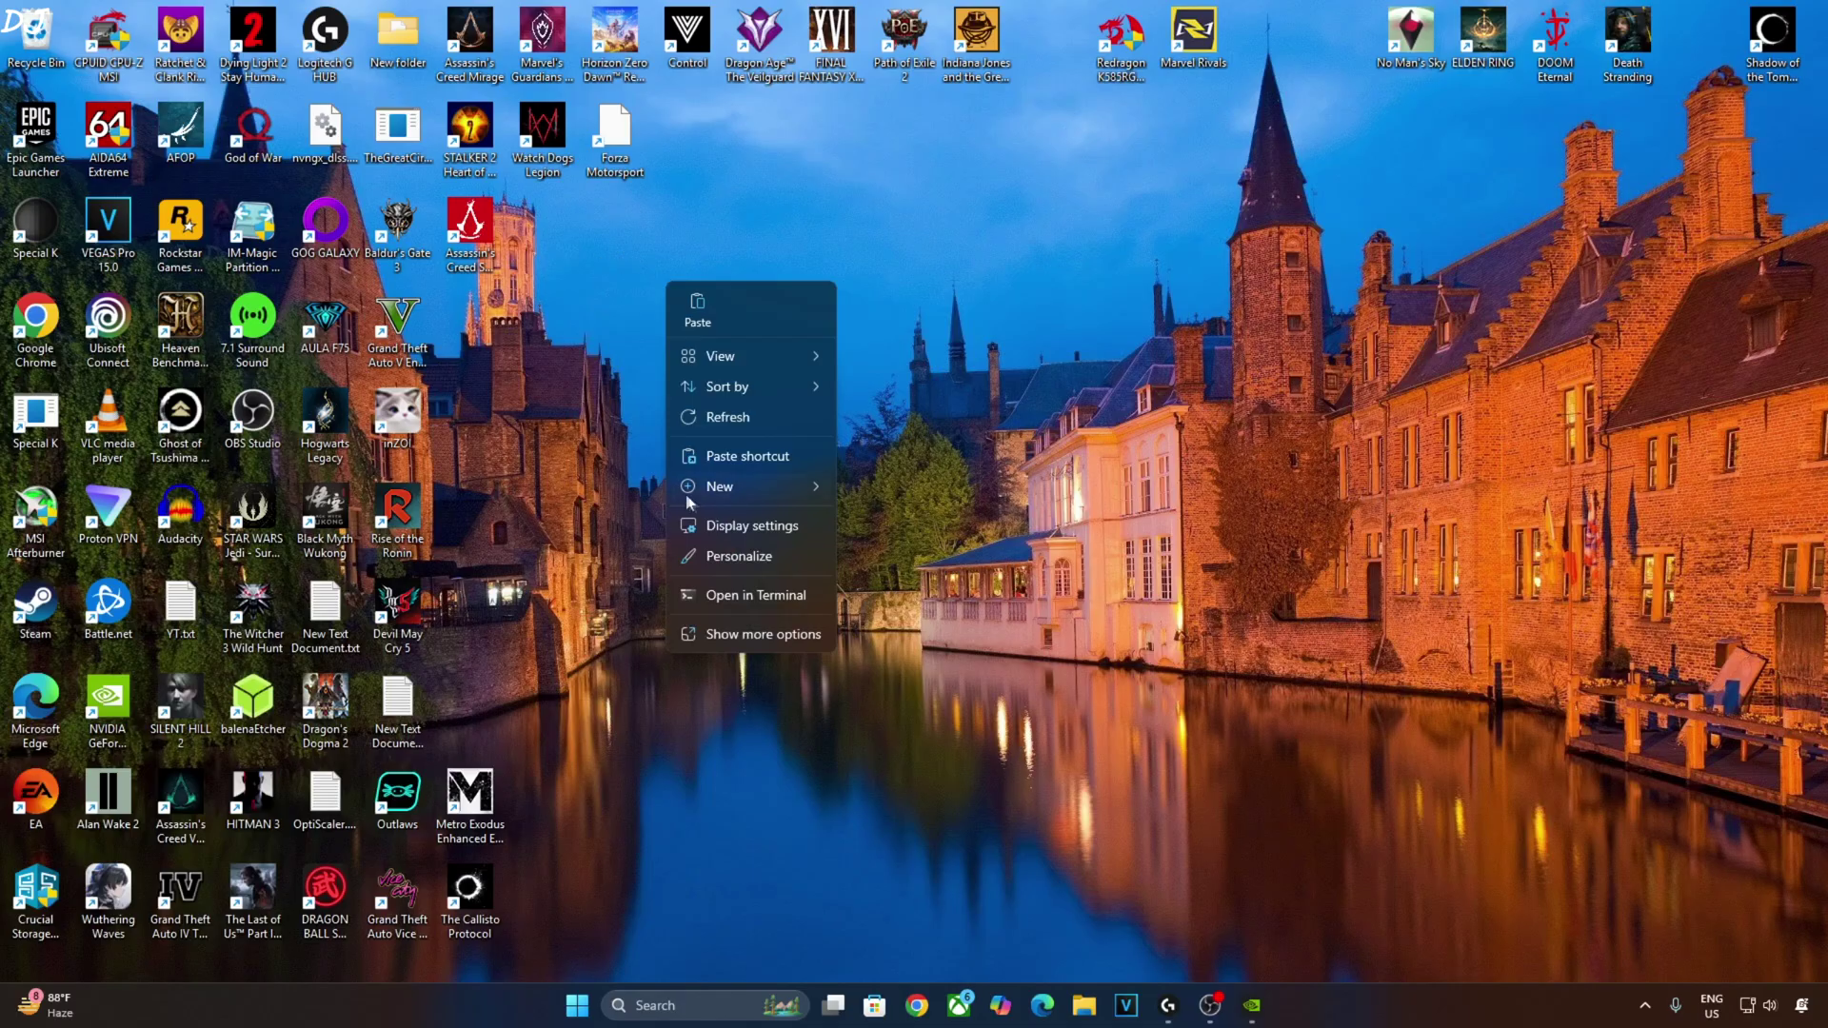
left_click(760, 525)
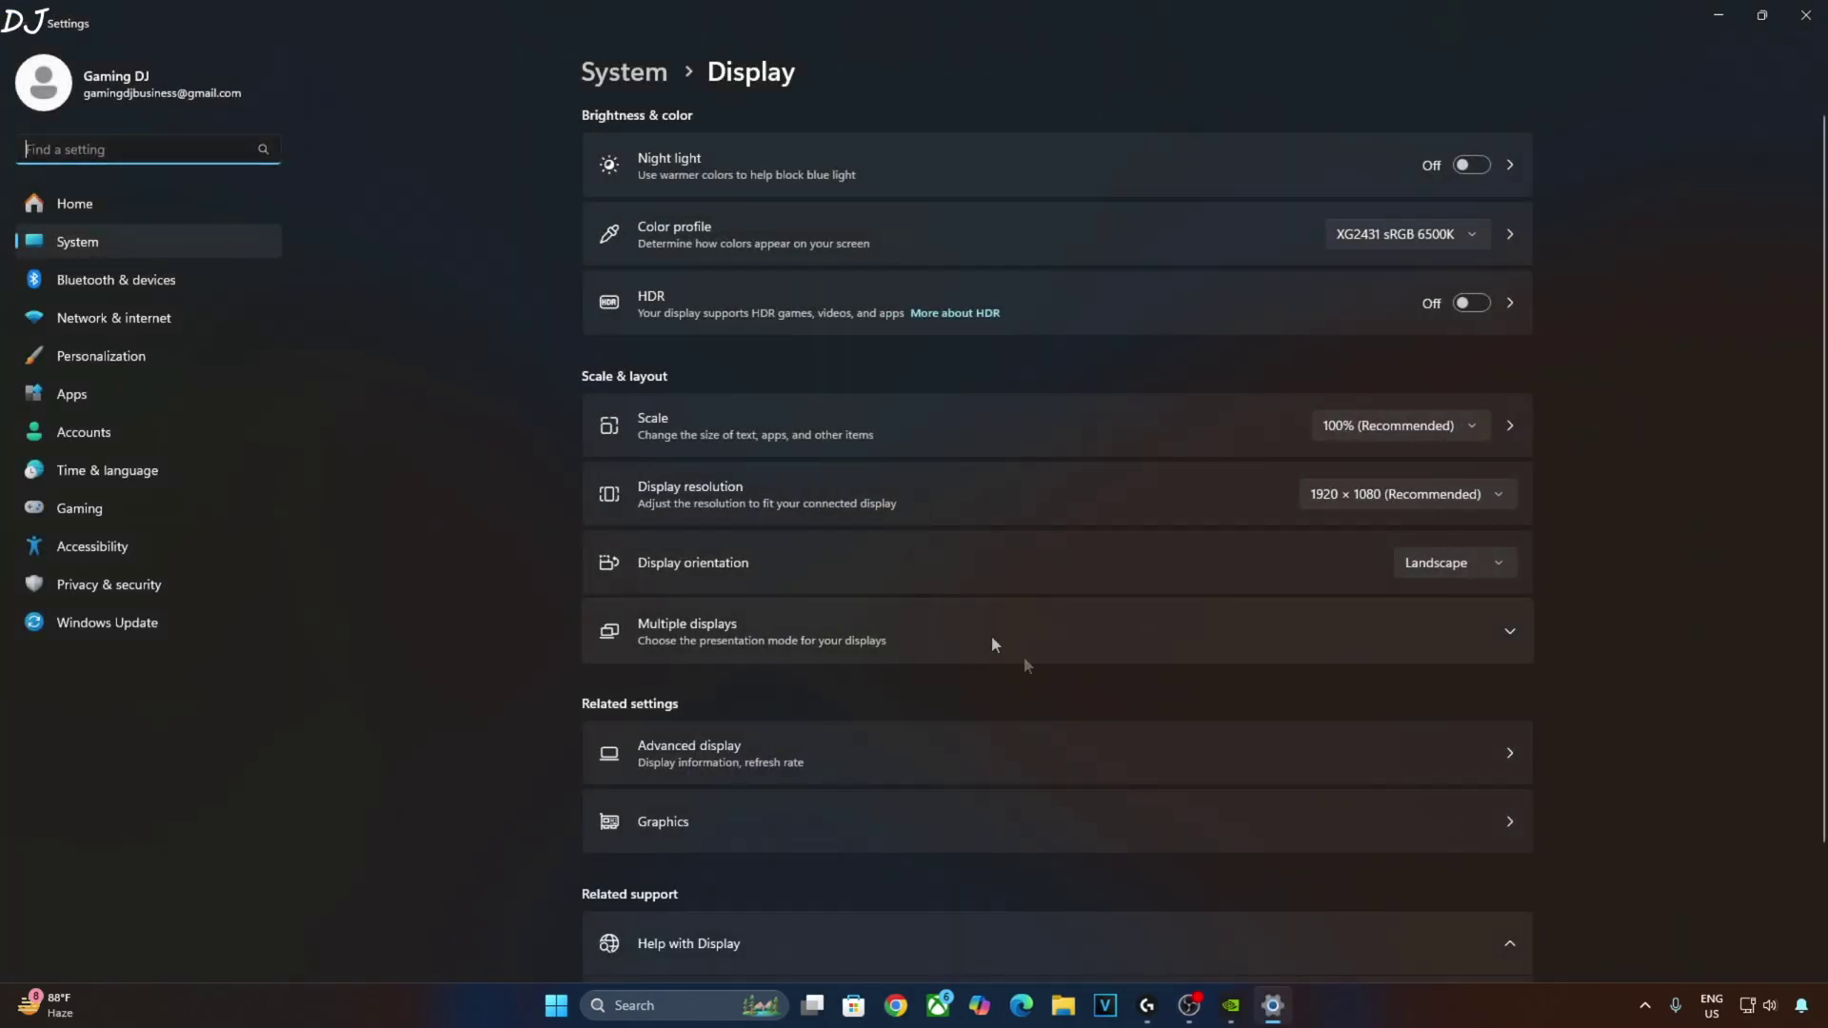
left_click(705, 819)
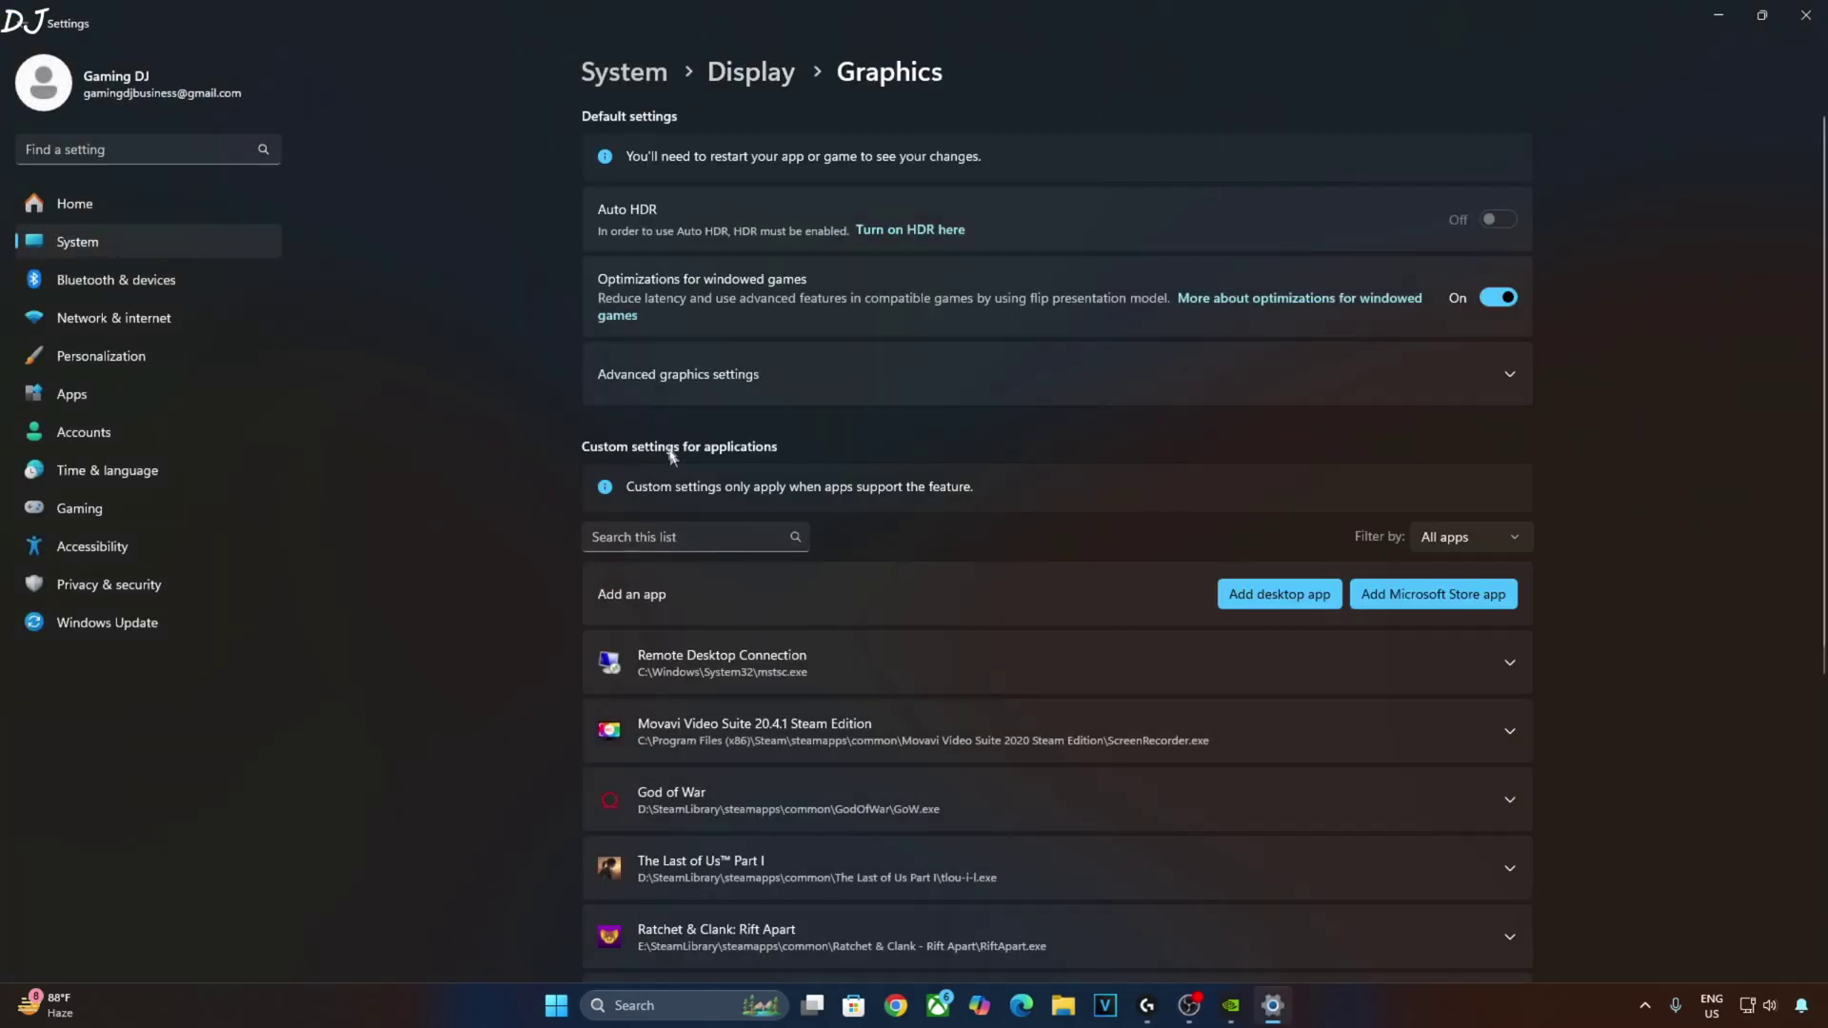
left_click(668, 392)
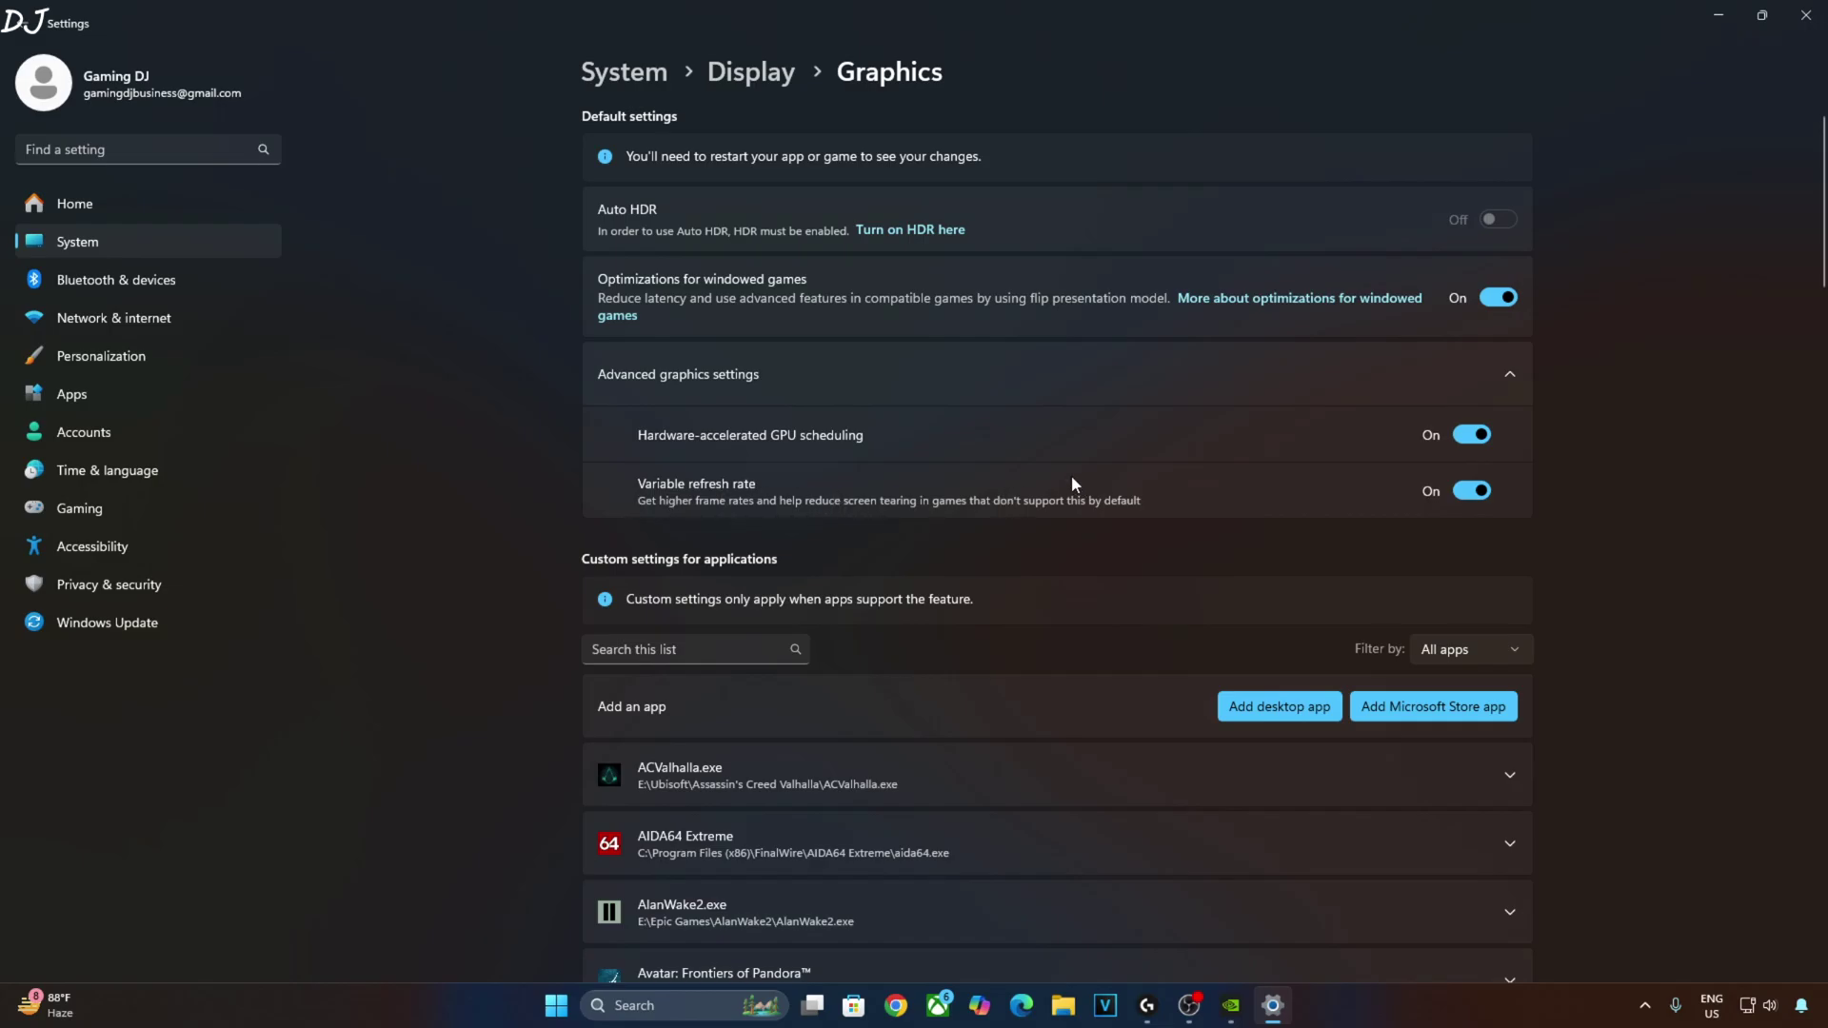
Step: Open NVIDIA Control Panel and check Space Marine 2's vertical sync program setting and the G-SYNC setup
key("super")
type("nvi")
left_click(725, 457)
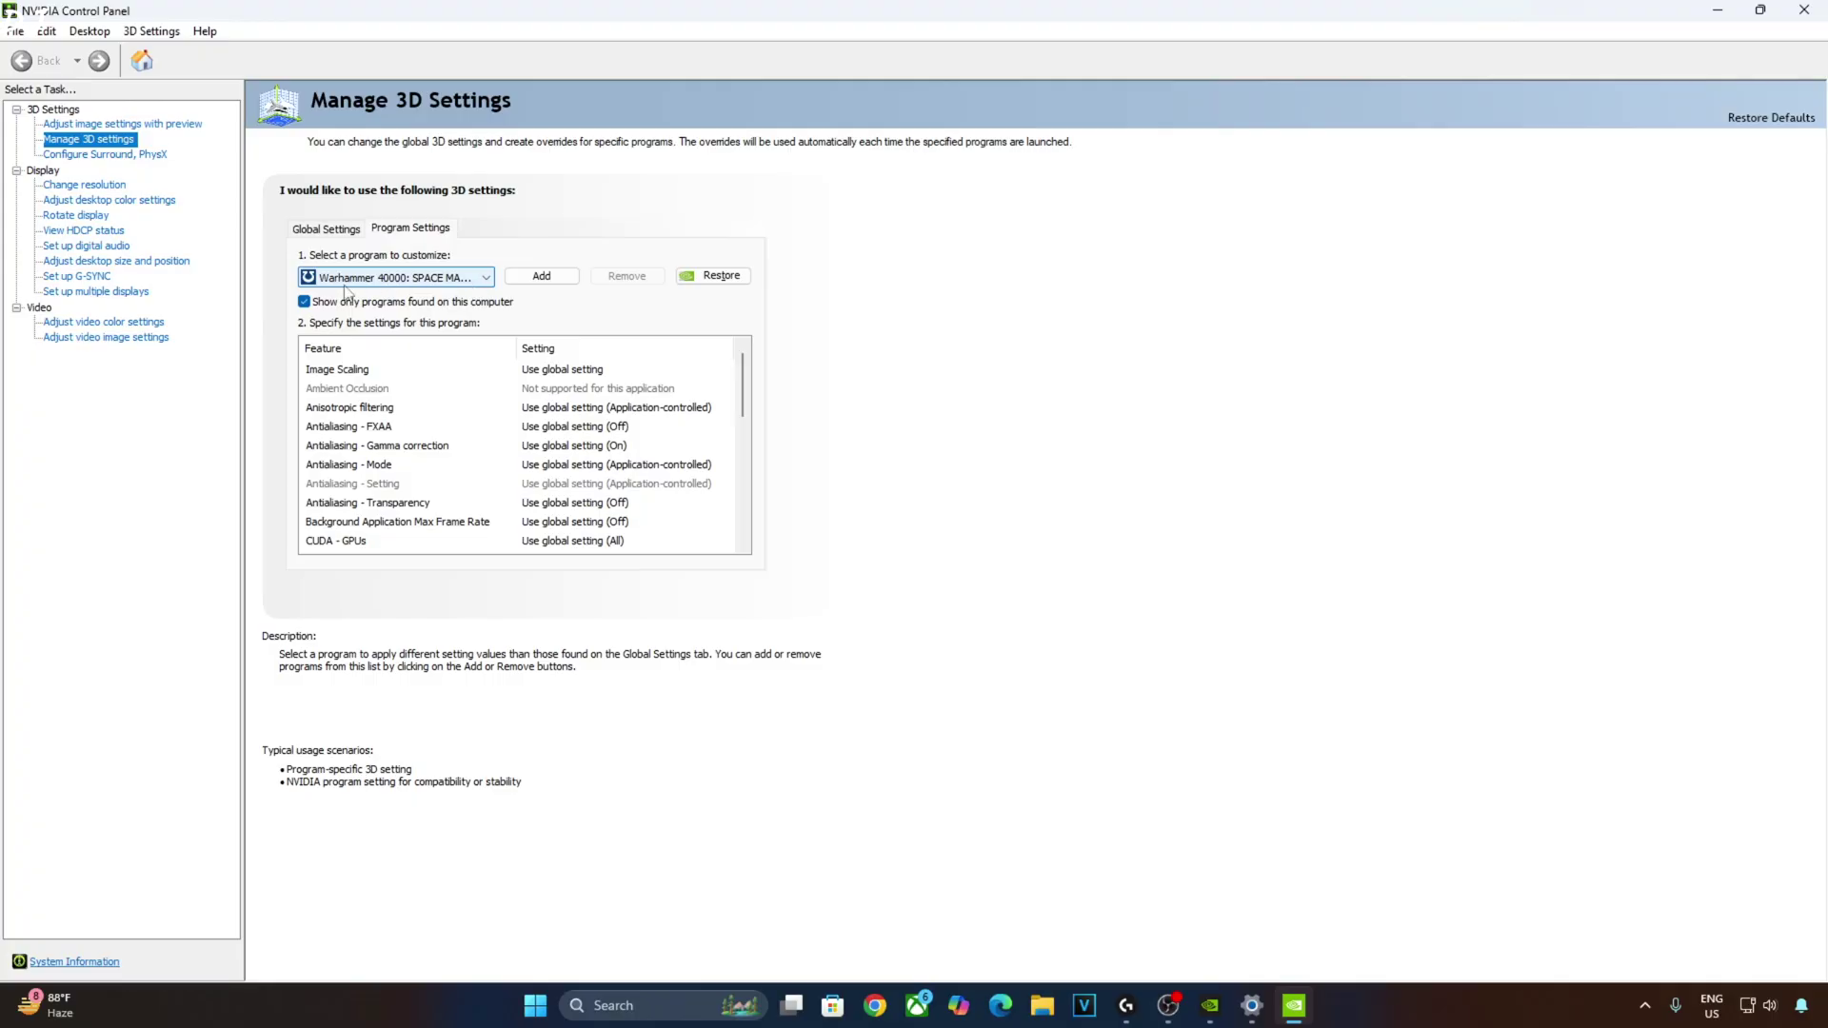
scroll(571, 448, "down", 10)
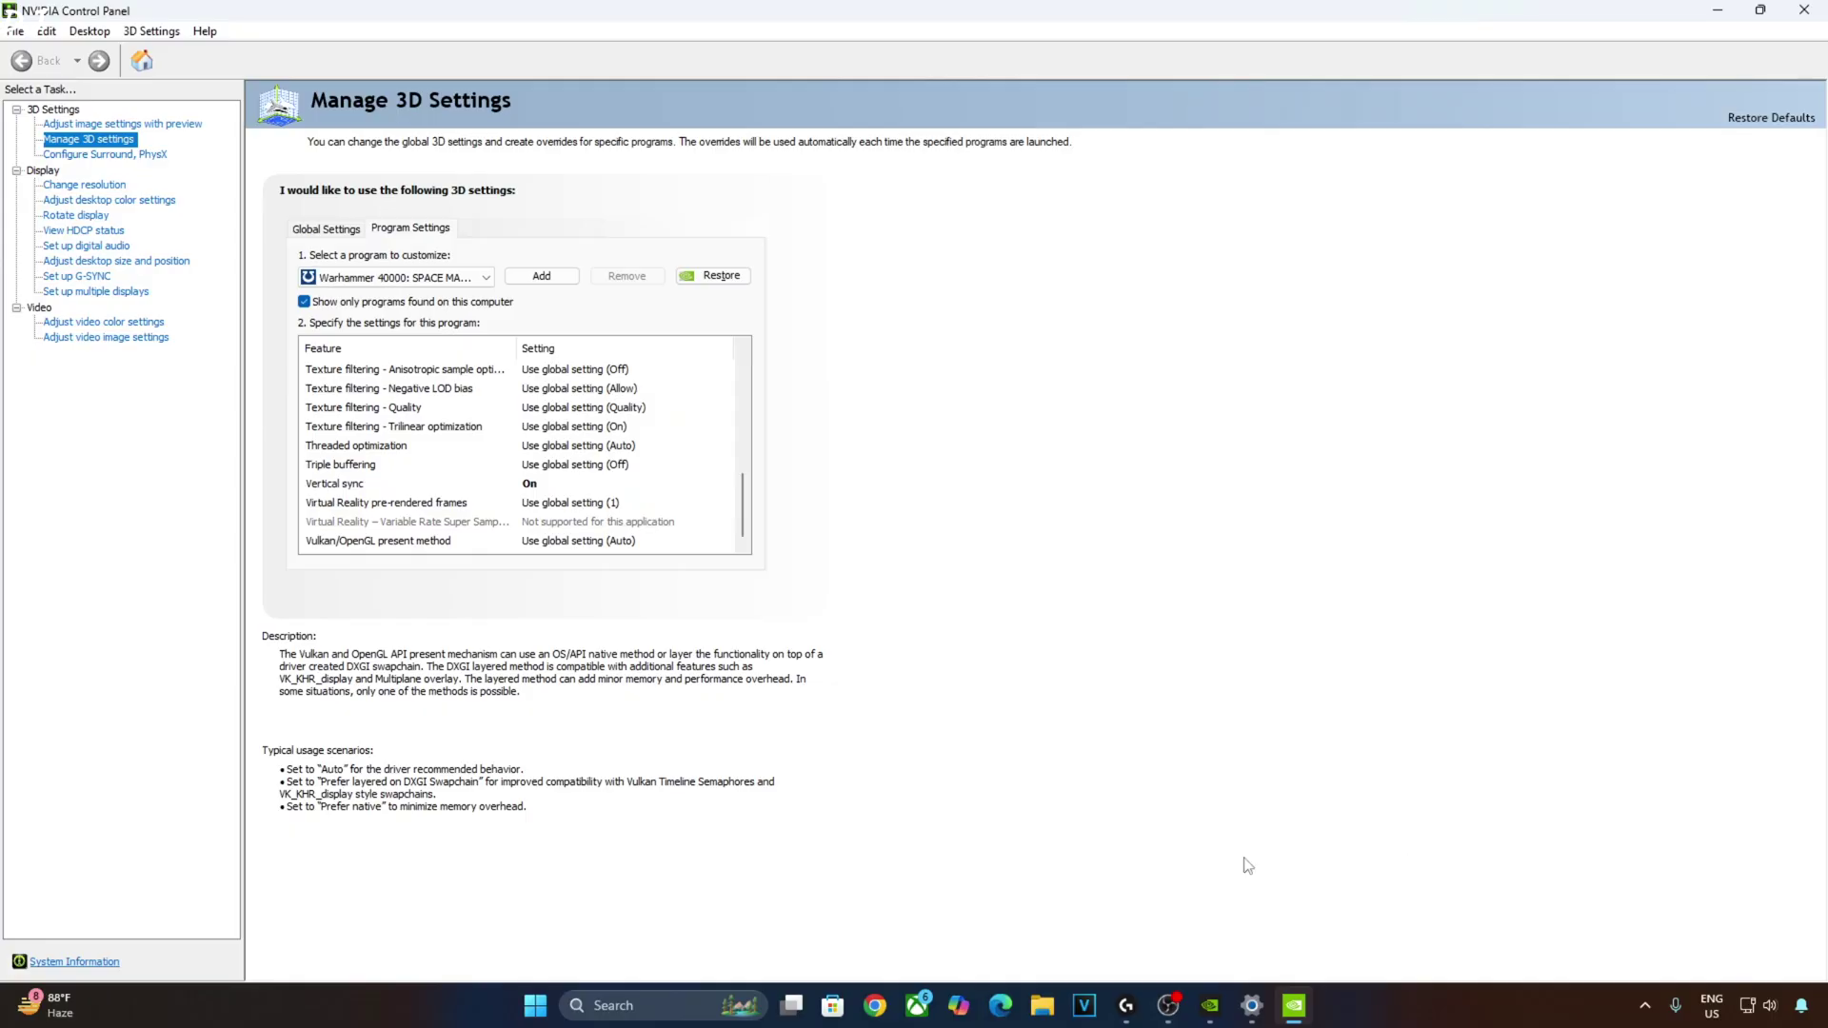
left_click(69, 277)
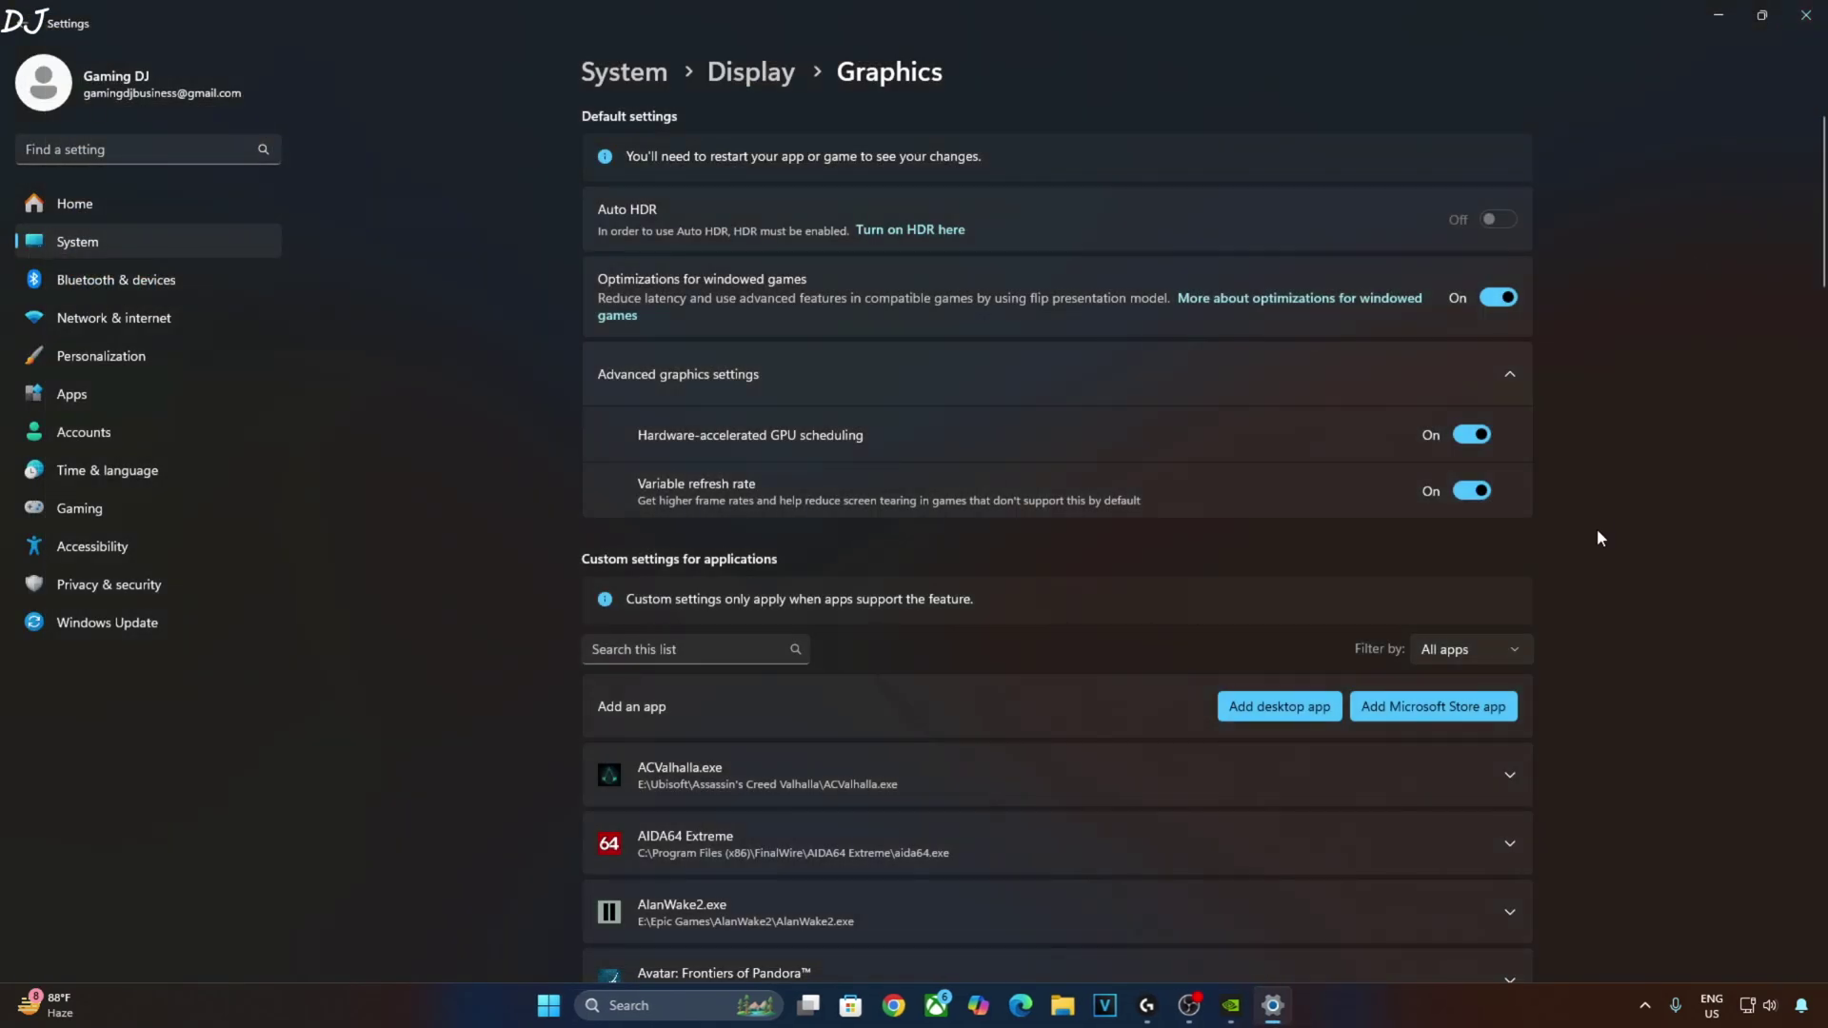
Step: Switch to the NVIDIA app and look over the driver settings for Warhammer 40,000: Space Marine 2
left_click(1231, 1006)
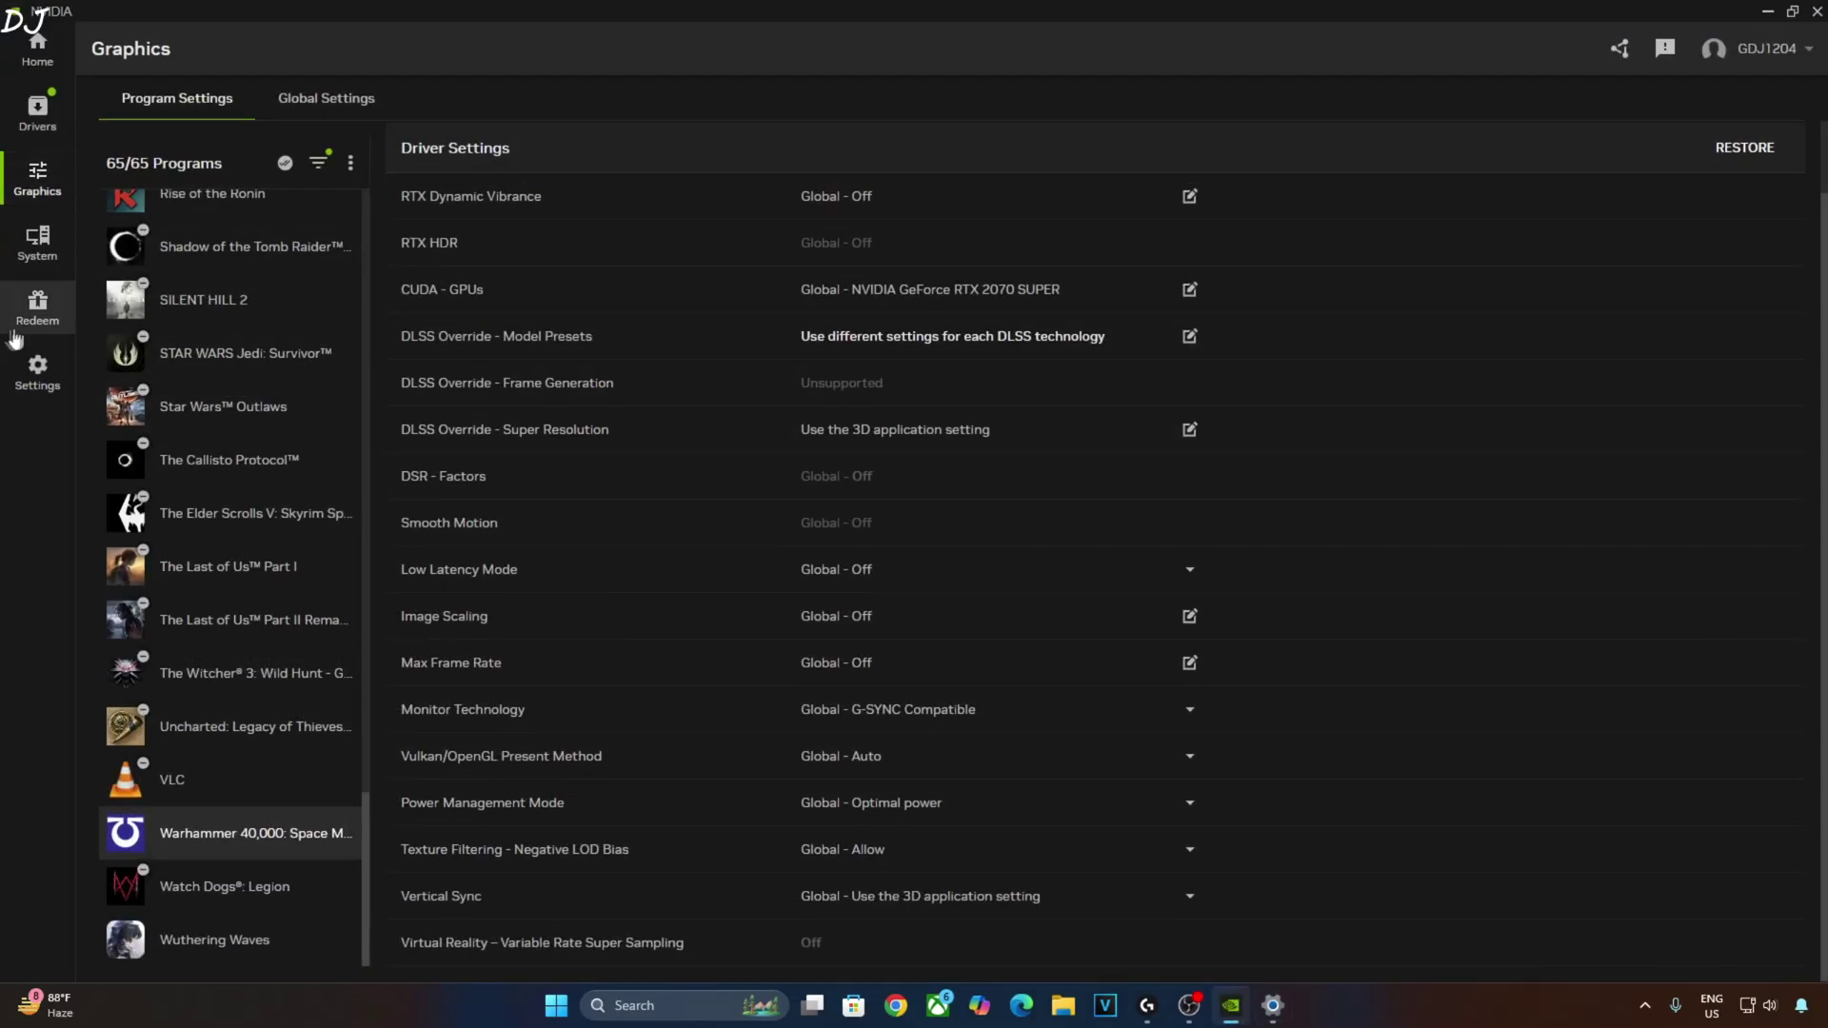
left_click(350, 163)
left_click(416, 222)
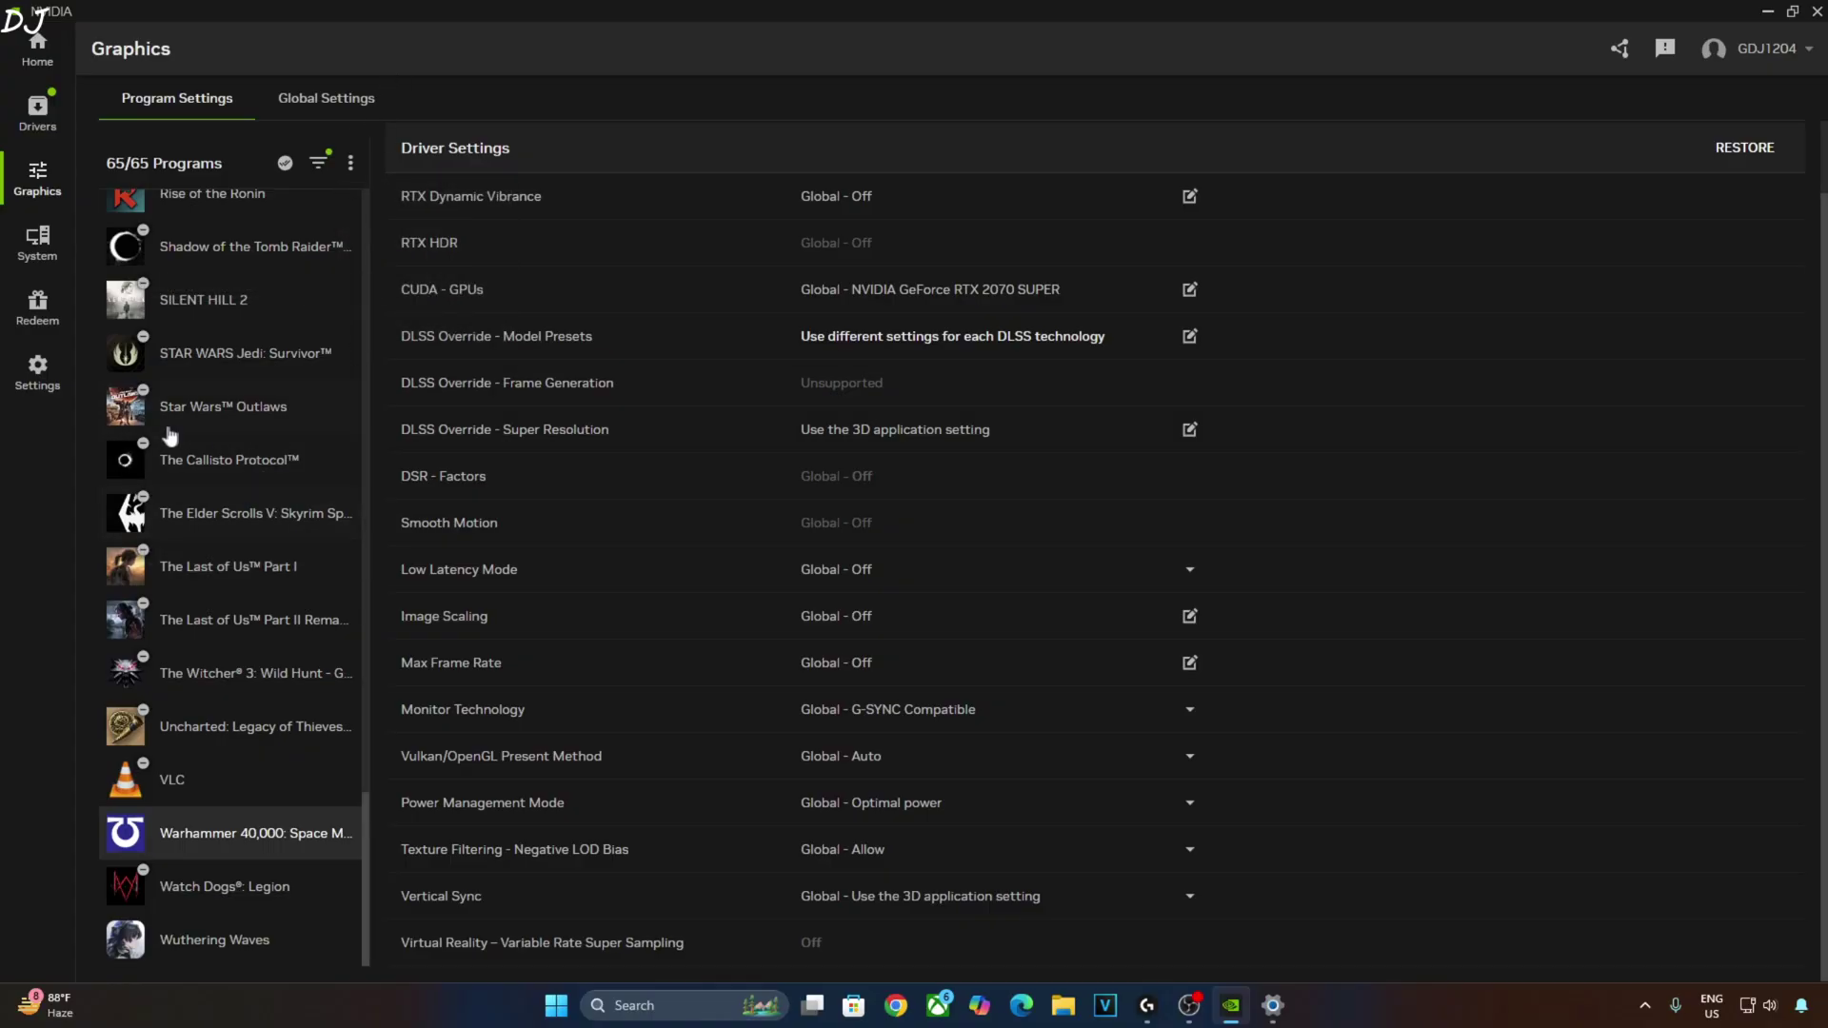
scroll(190, 648, "up", 2)
scroll(211, 660, "down", 2)
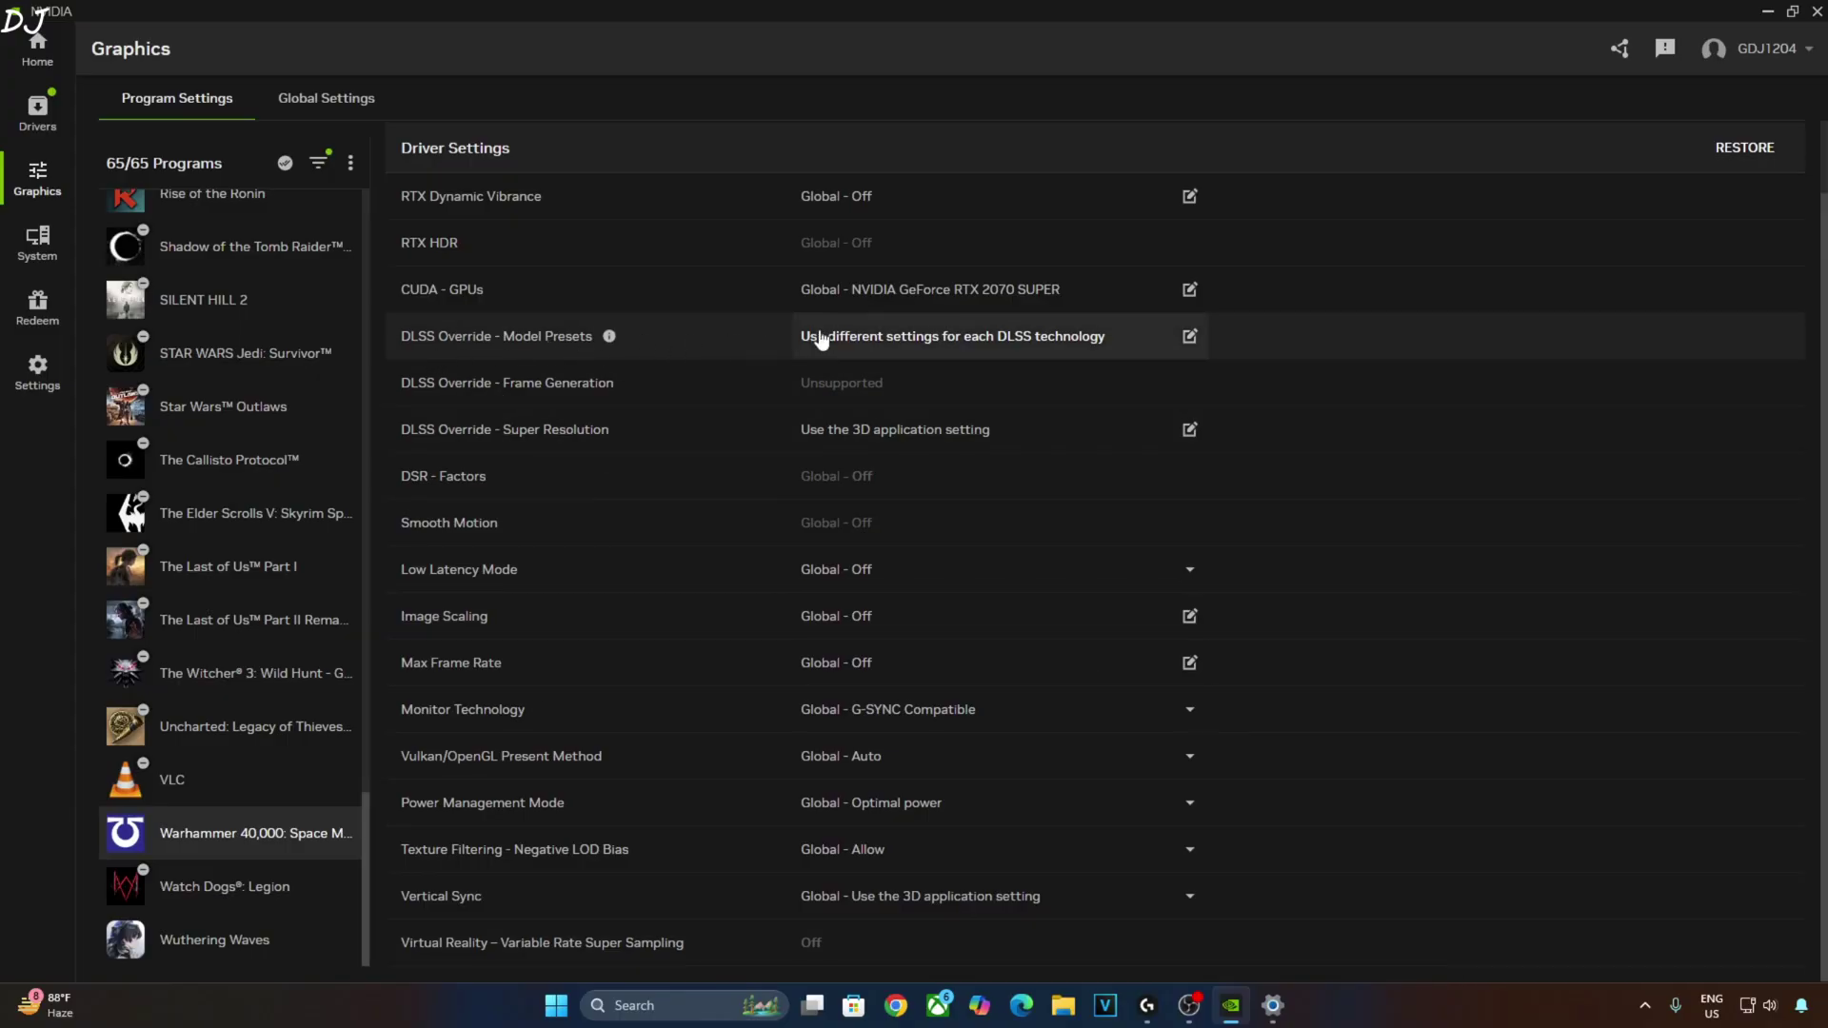
Step: Review the DLSS Override model presets, choosing Latest for Super Resolution, and close the dialog without applying
left_click(1189, 336)
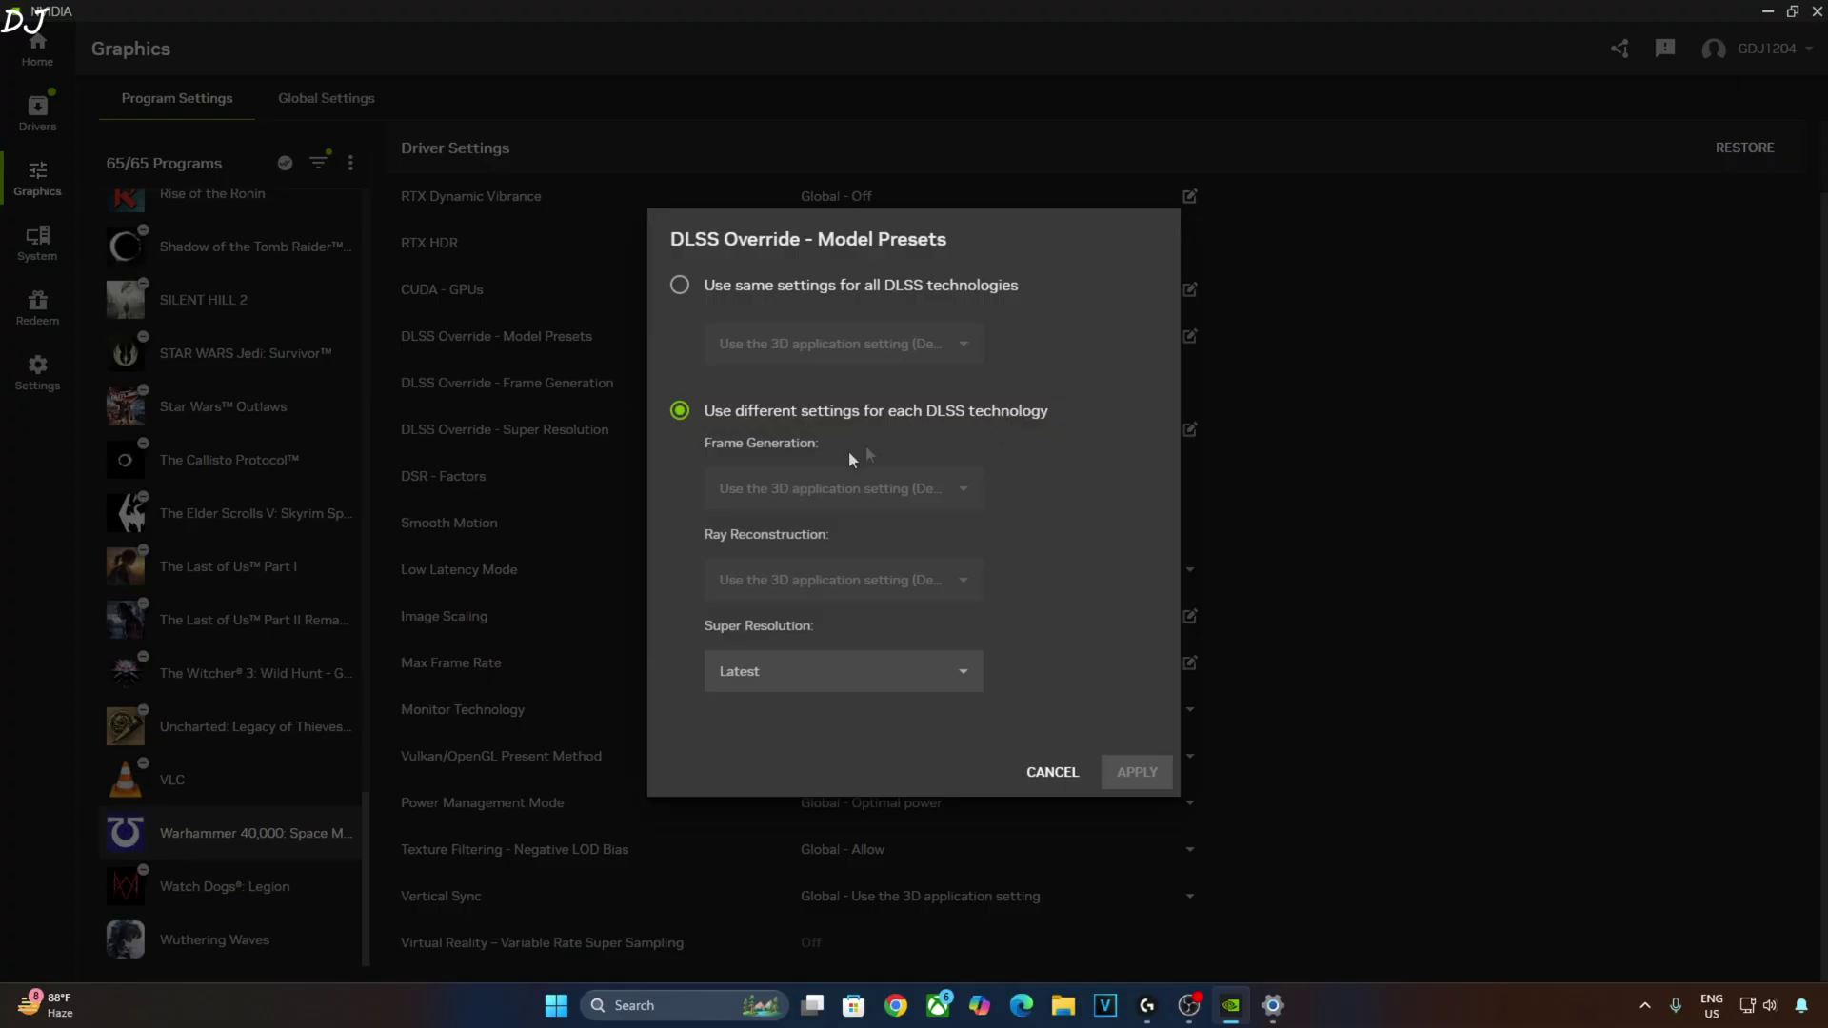
left_click(854, 667)
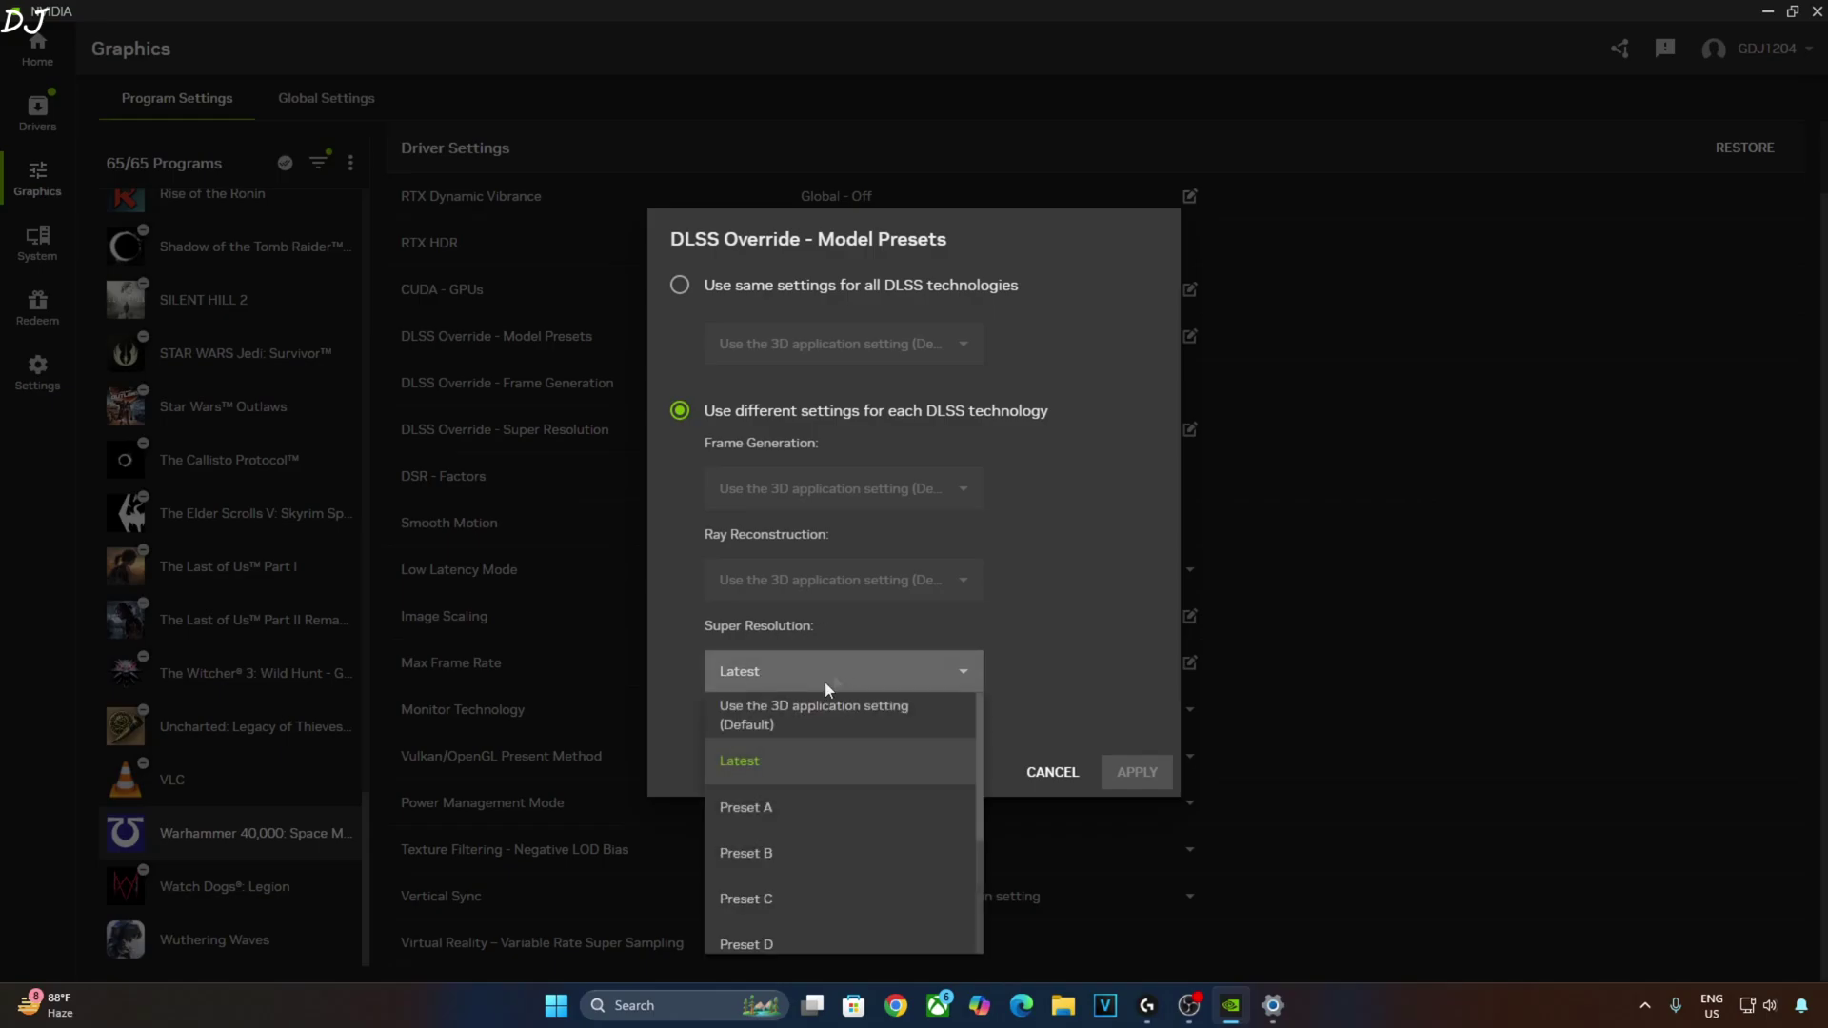
left_click(750, 762)
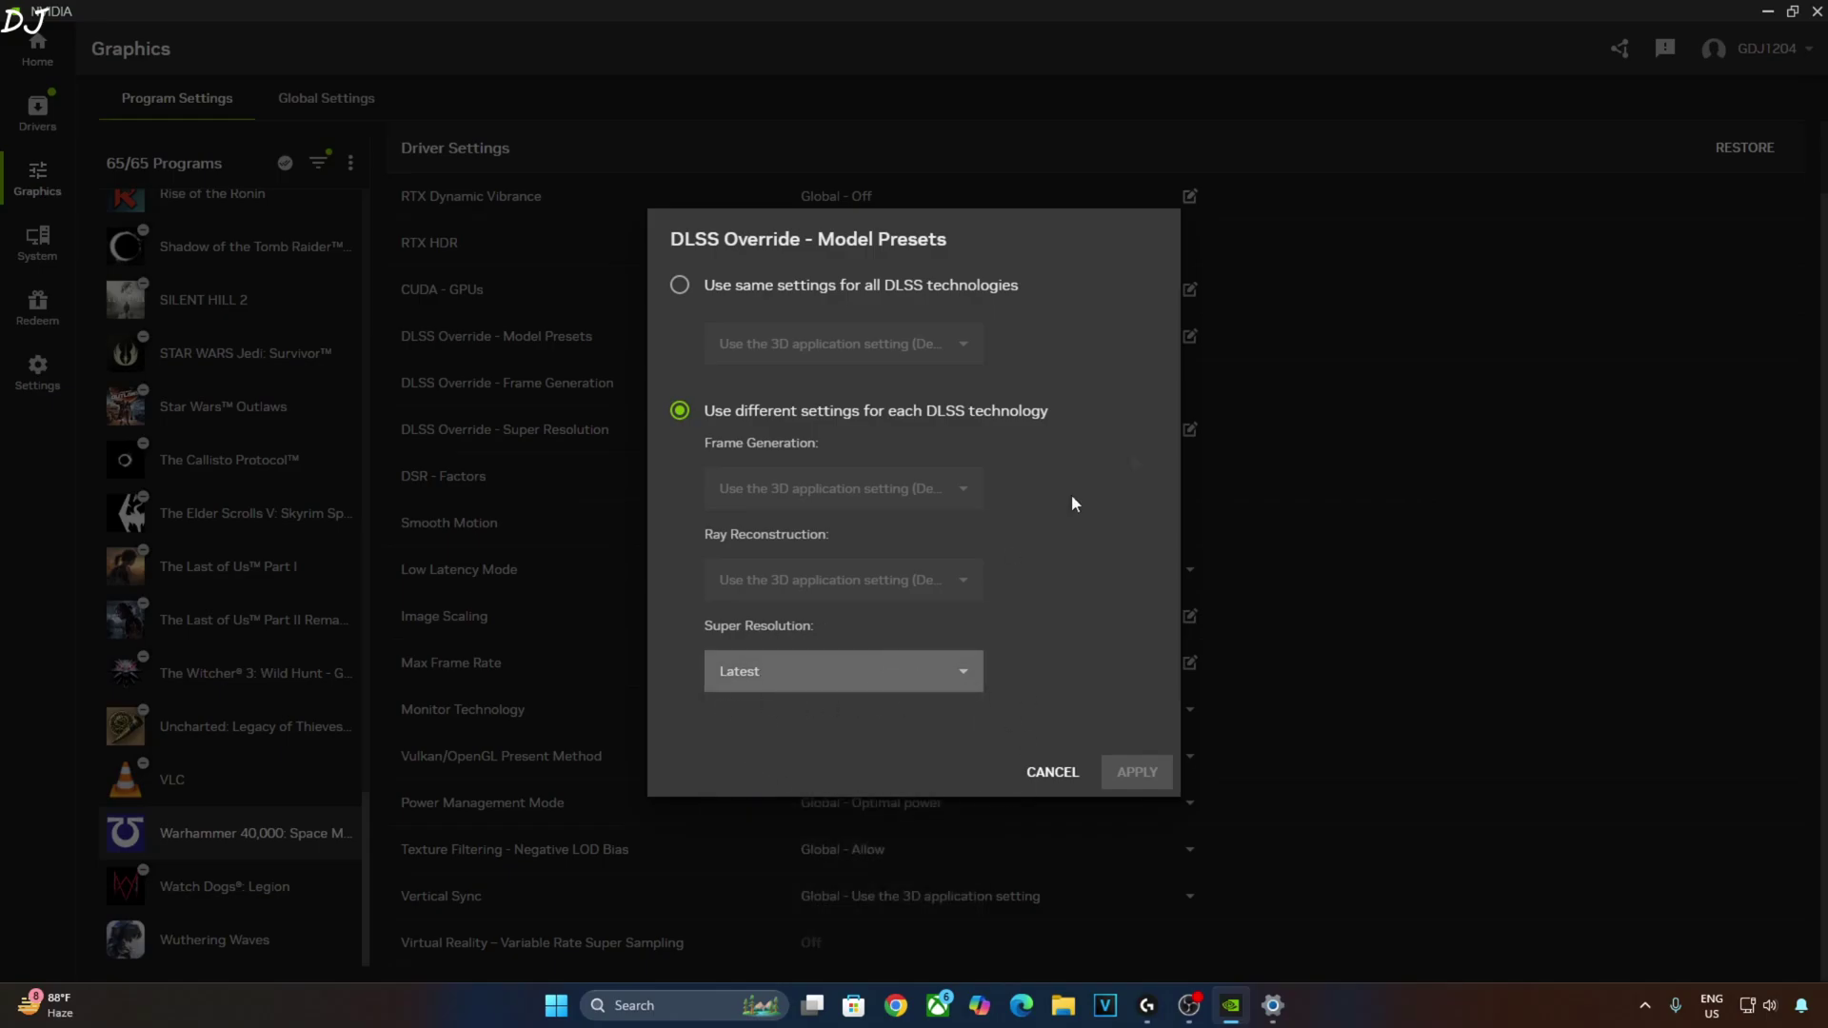
left_click(1054, 772)
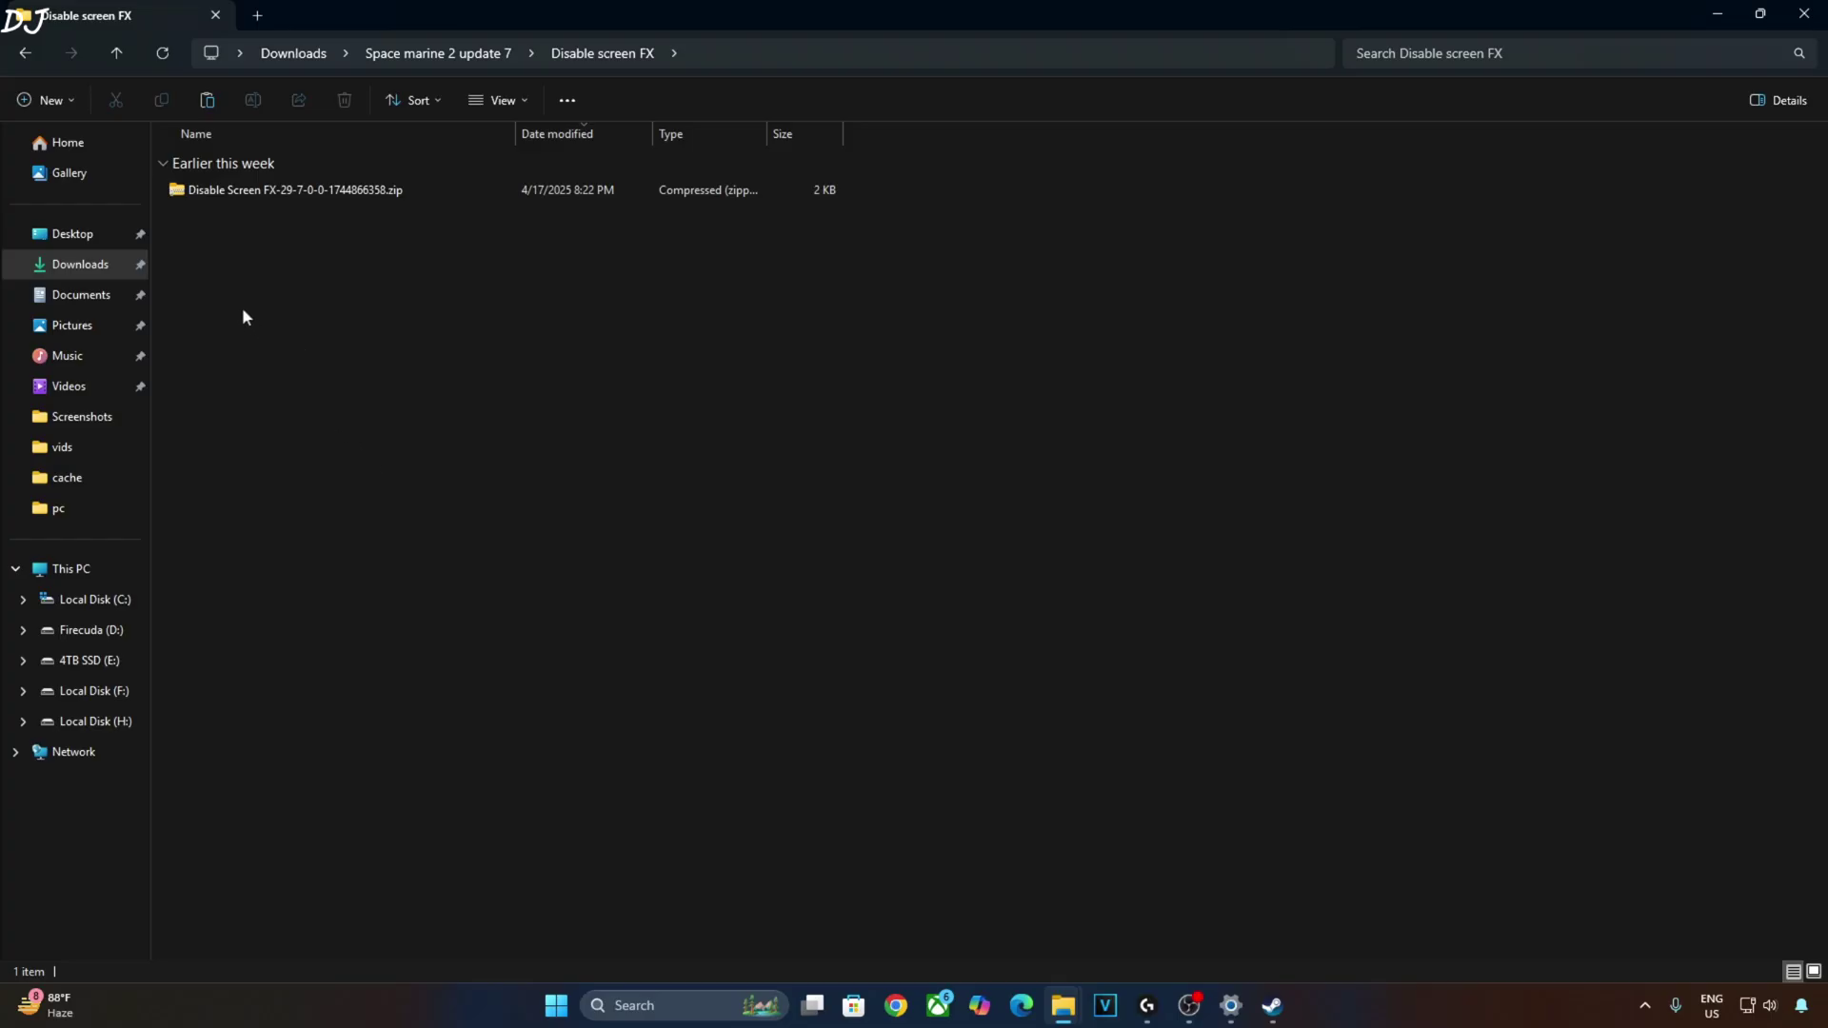
Step: Open the Disable Screen FX zip archive and copy the Disable_Screen_FX.pak file from it
double_click(238, 190)
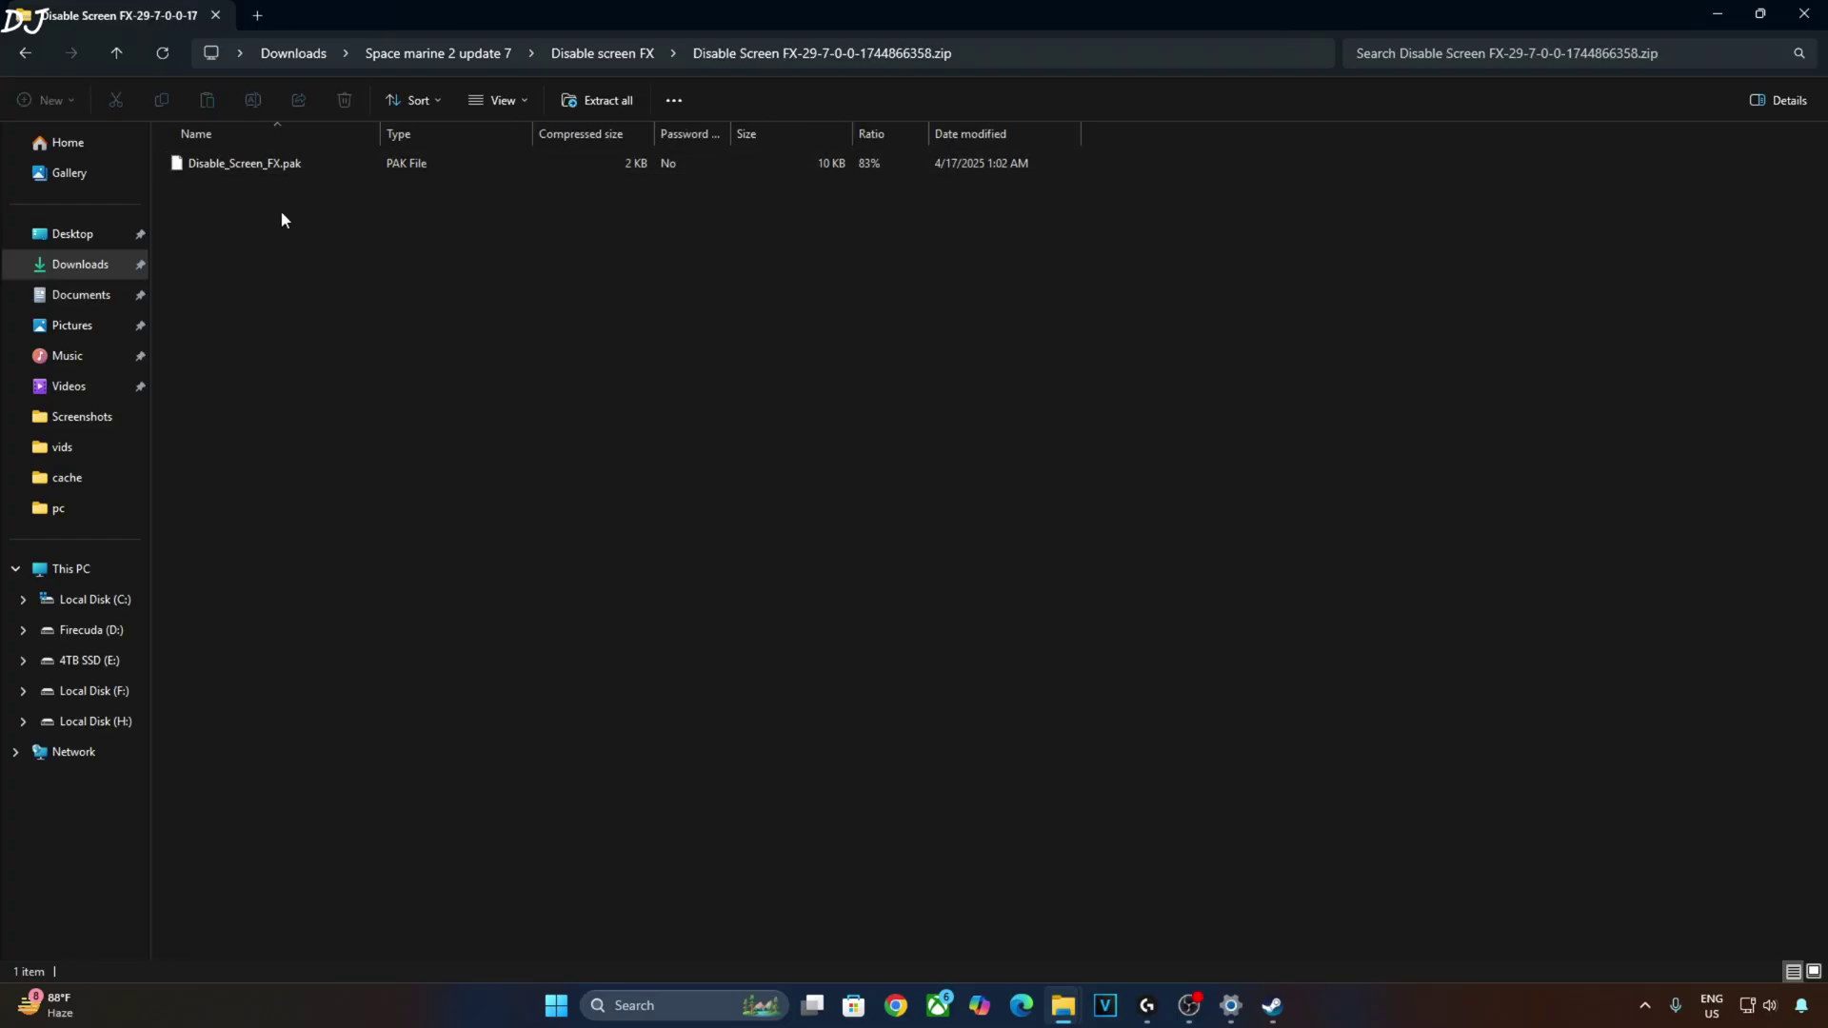
left_click(226, 164)
right_click(229, 166)
left_click(262, 221)
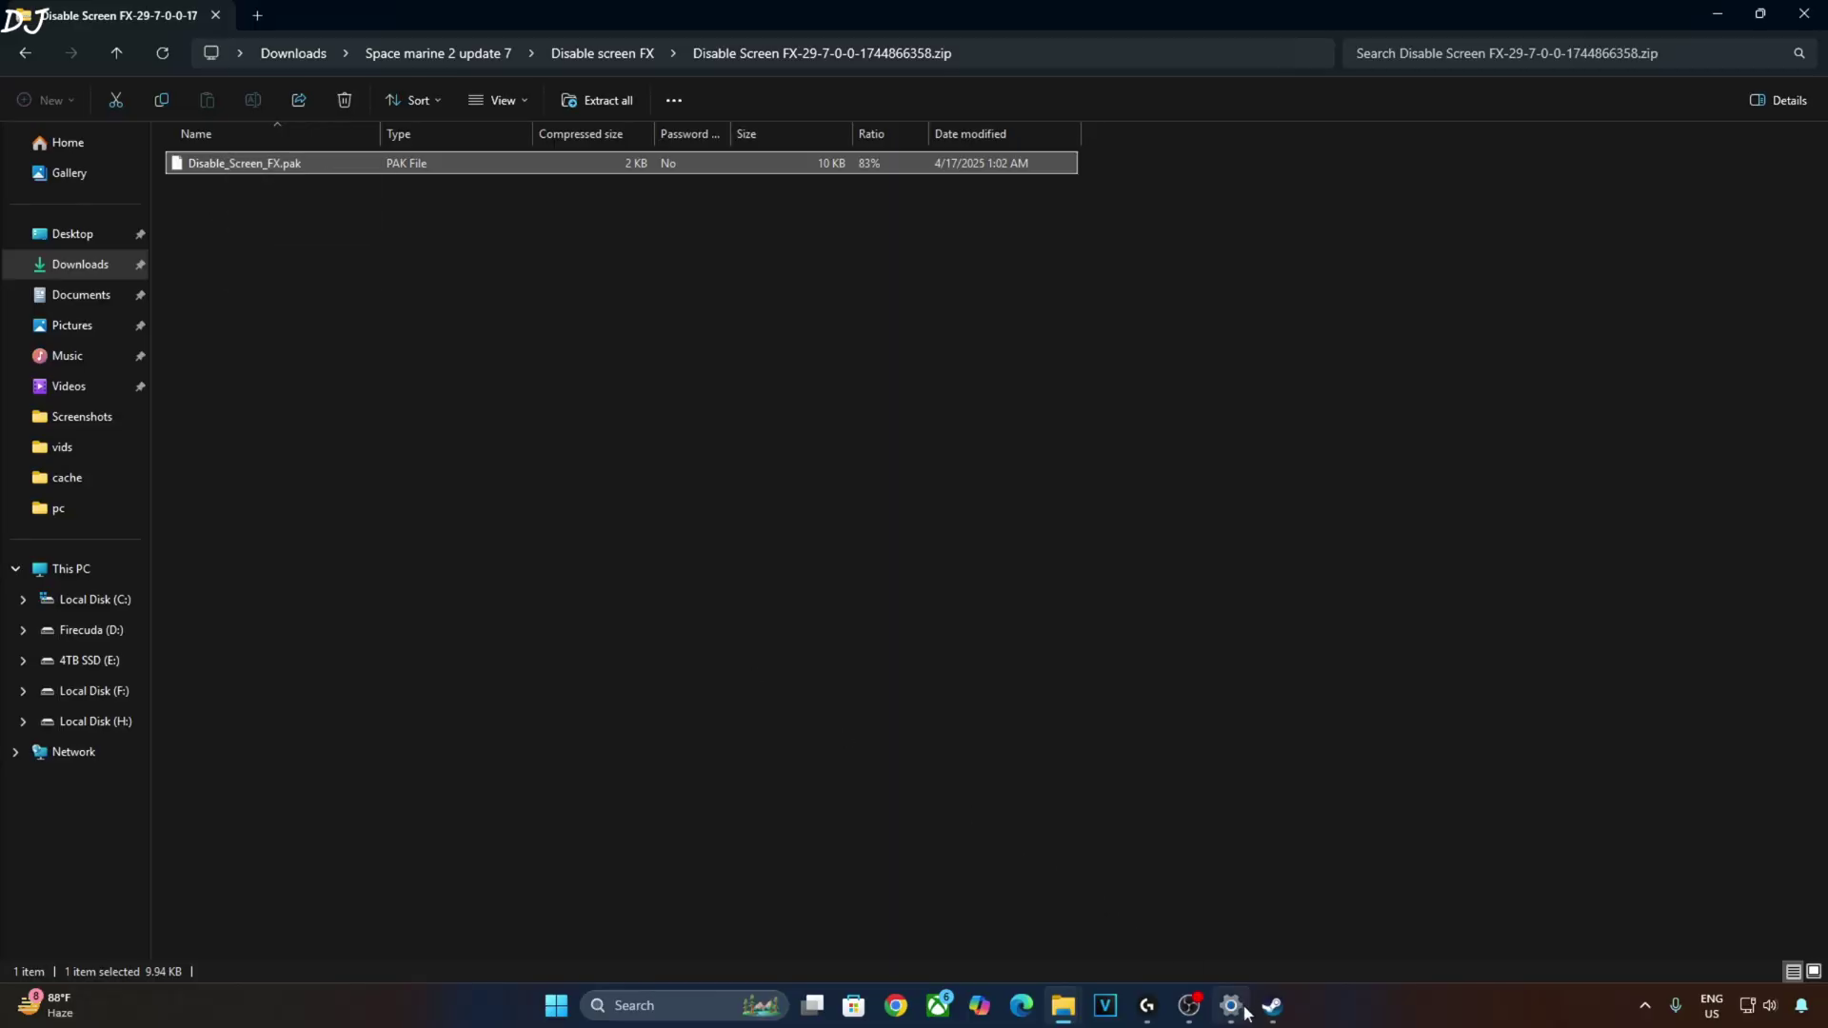
Step: Switch to Steam and open the local files folder of Warhammer 40,000: Space Marine 2
left_click(1273, 1005)
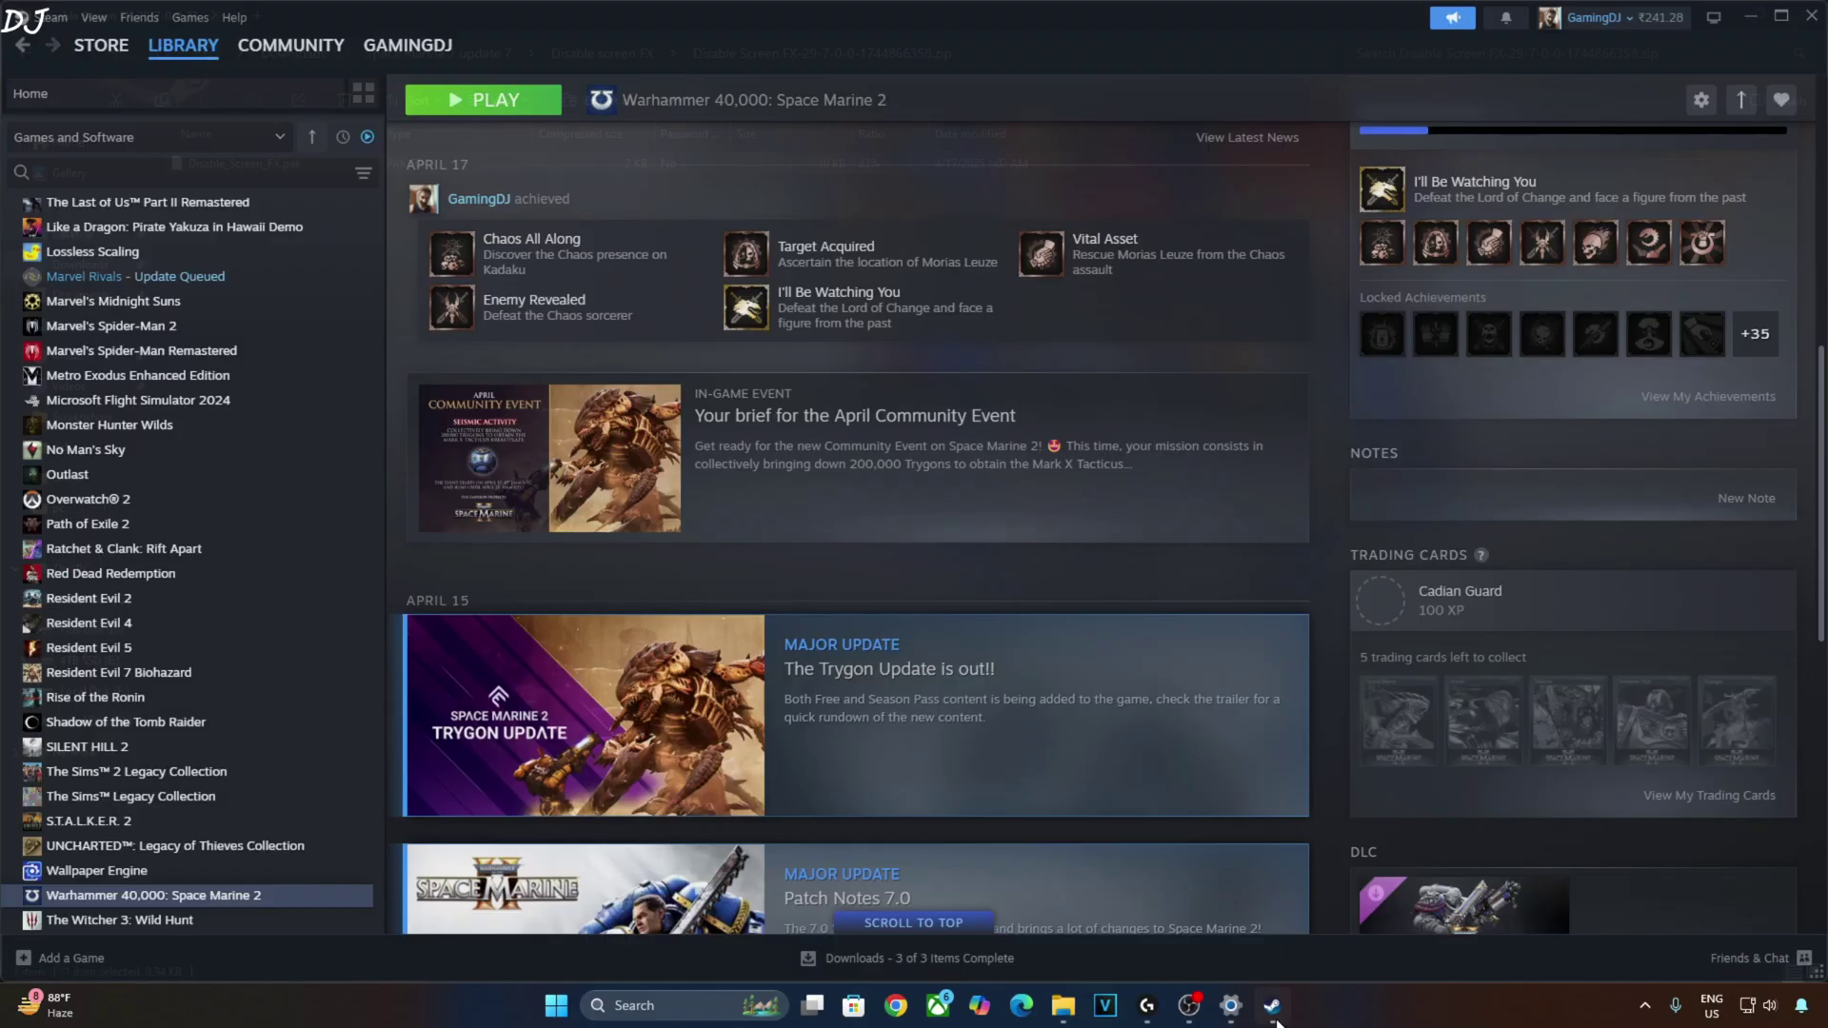
right_click(169, 909)
mouse_move(238, 849)
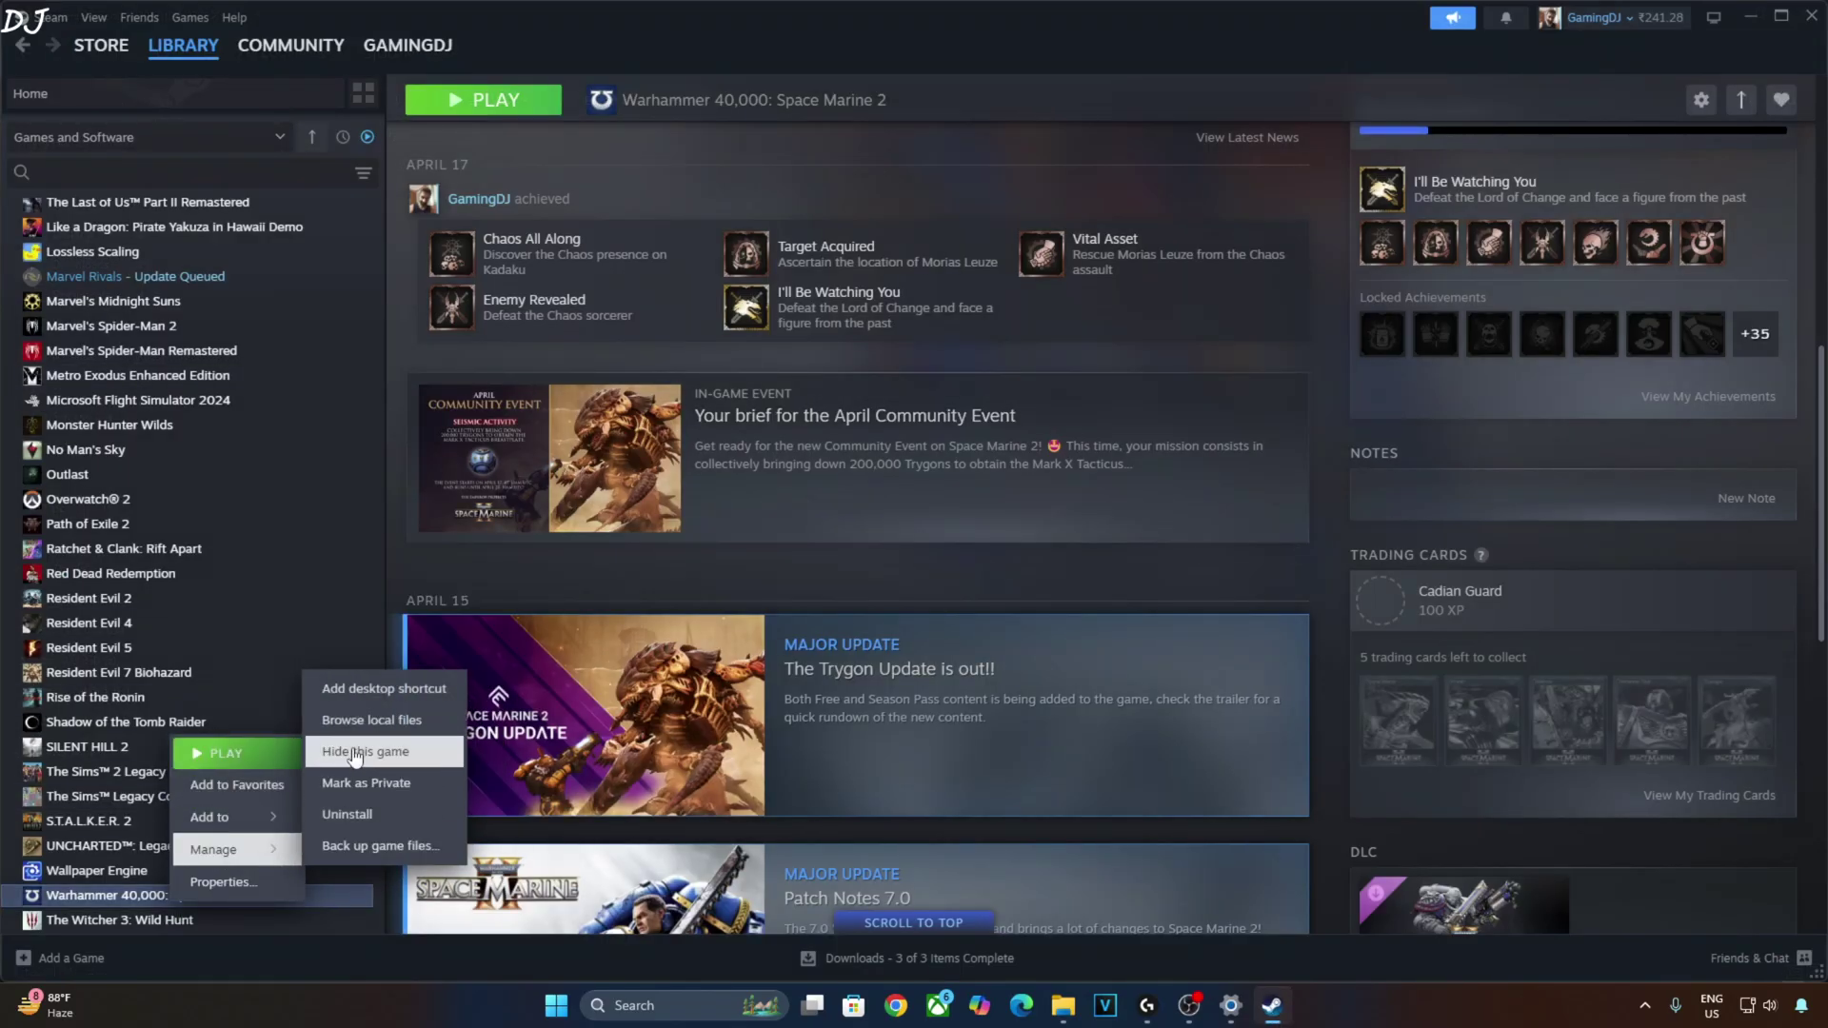
left_click(371, 719)
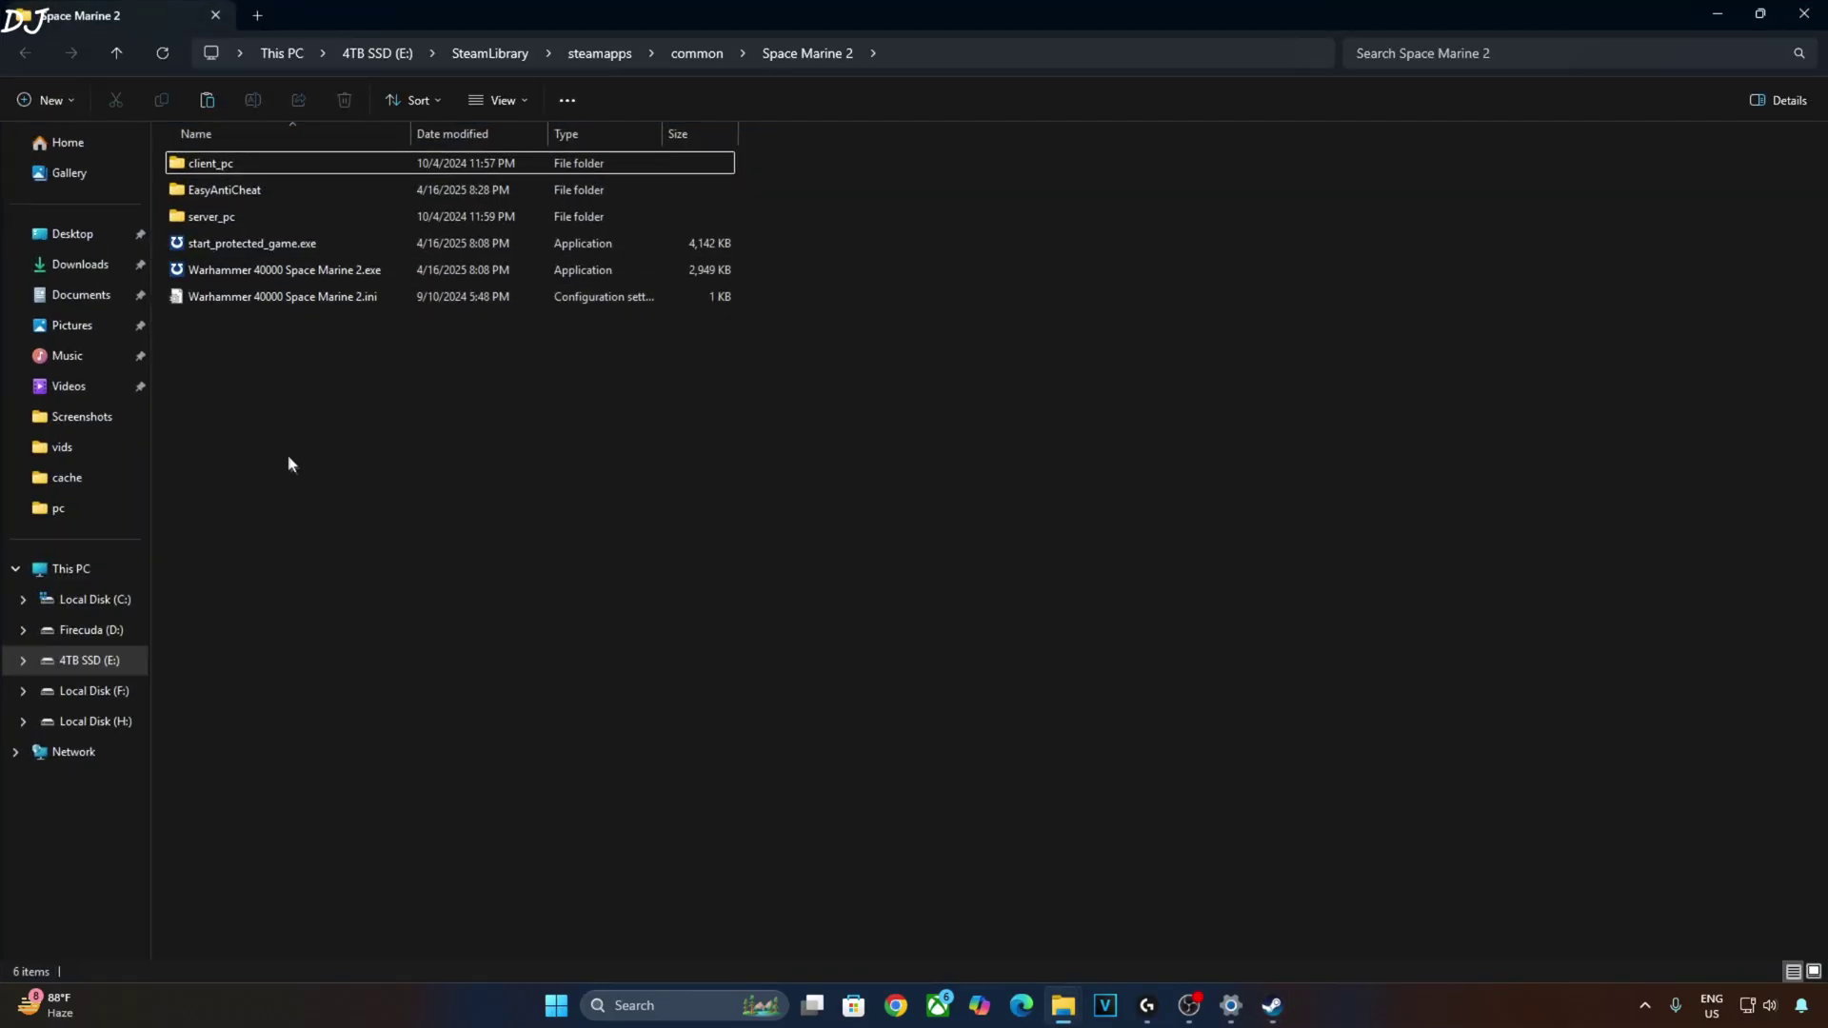
Step: Paste the copied Disable_Screen_FX.pak file into the game's client_pc\root\mods folder
double_click(243, 164)
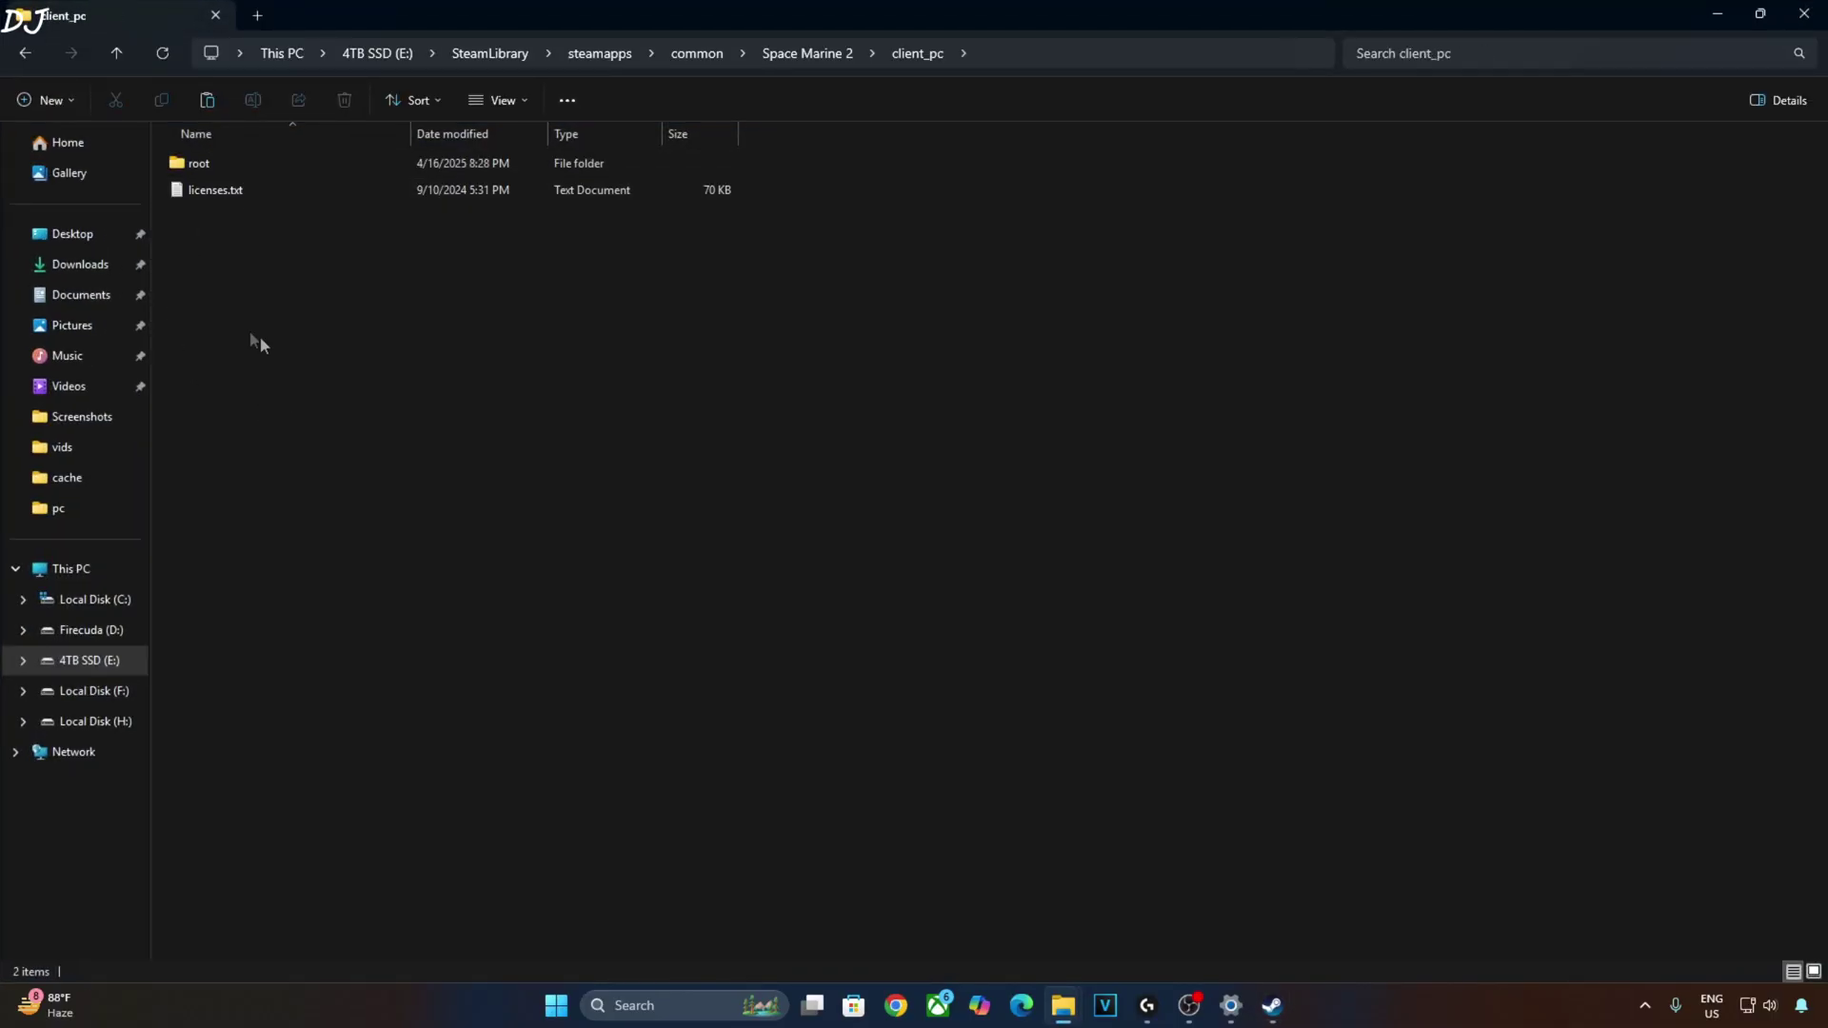
double_click(224, 163)
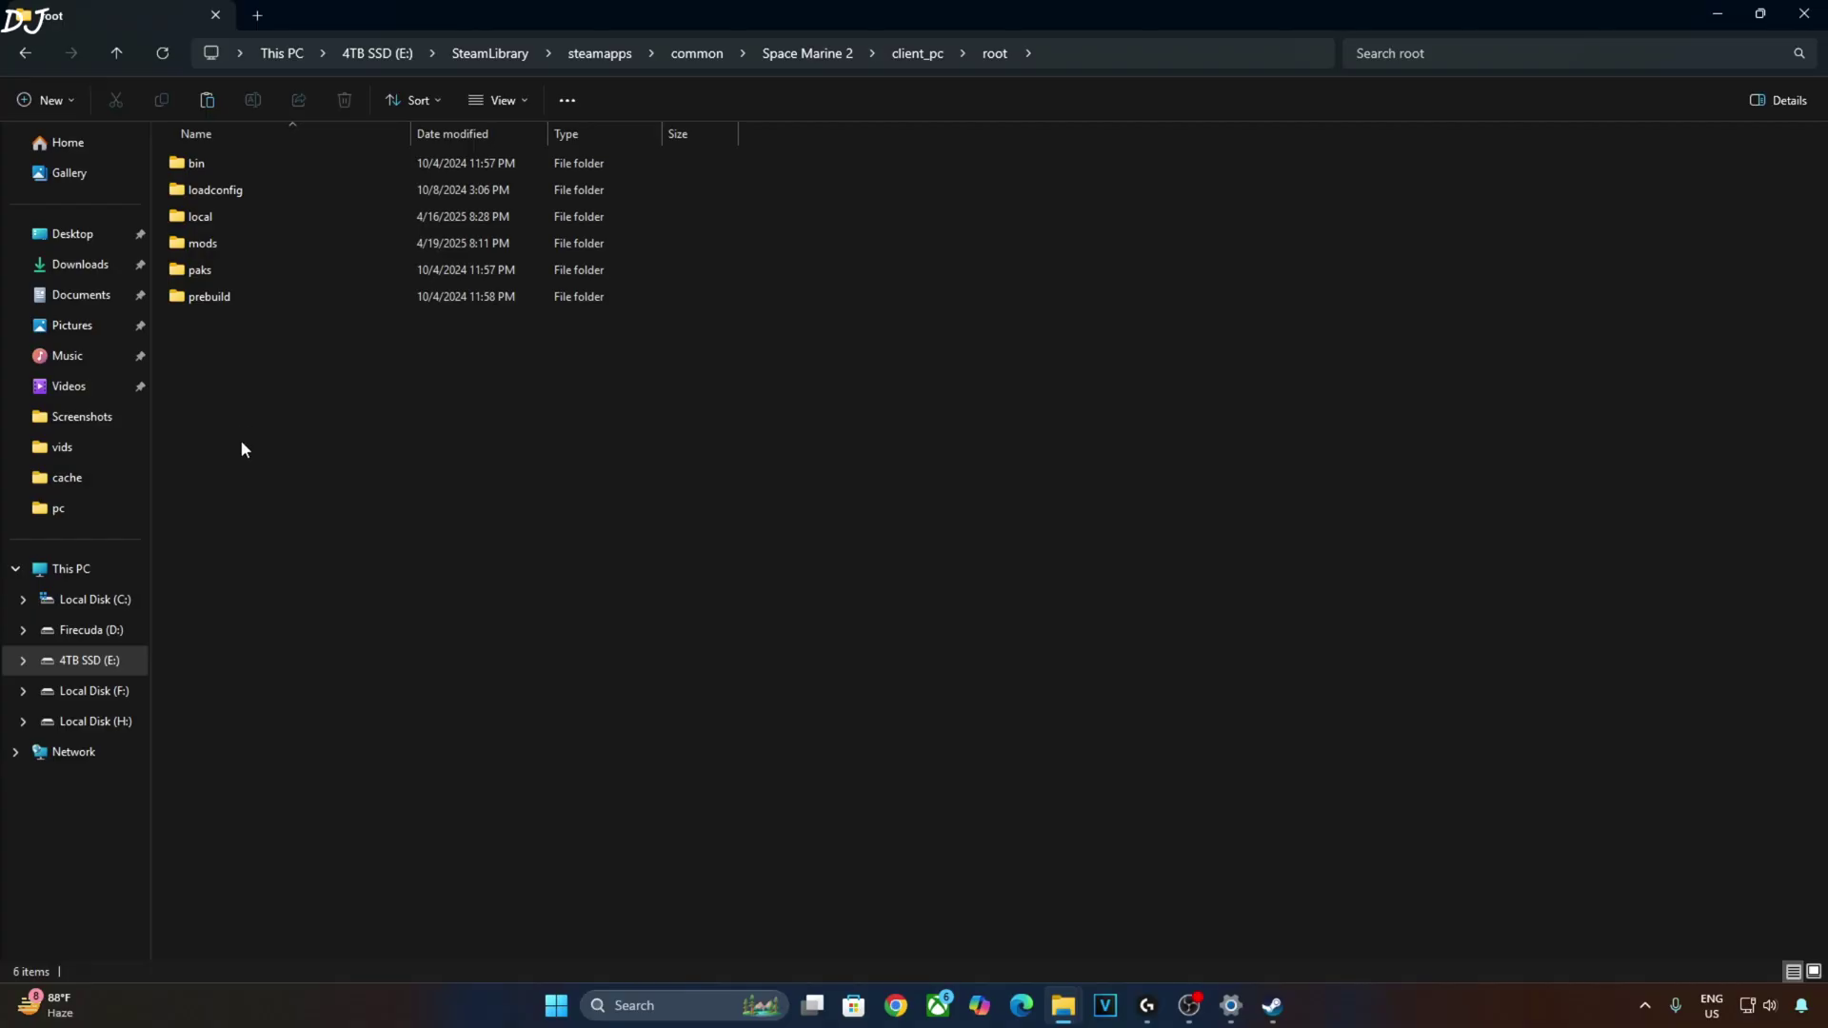
double_click(203, 243)
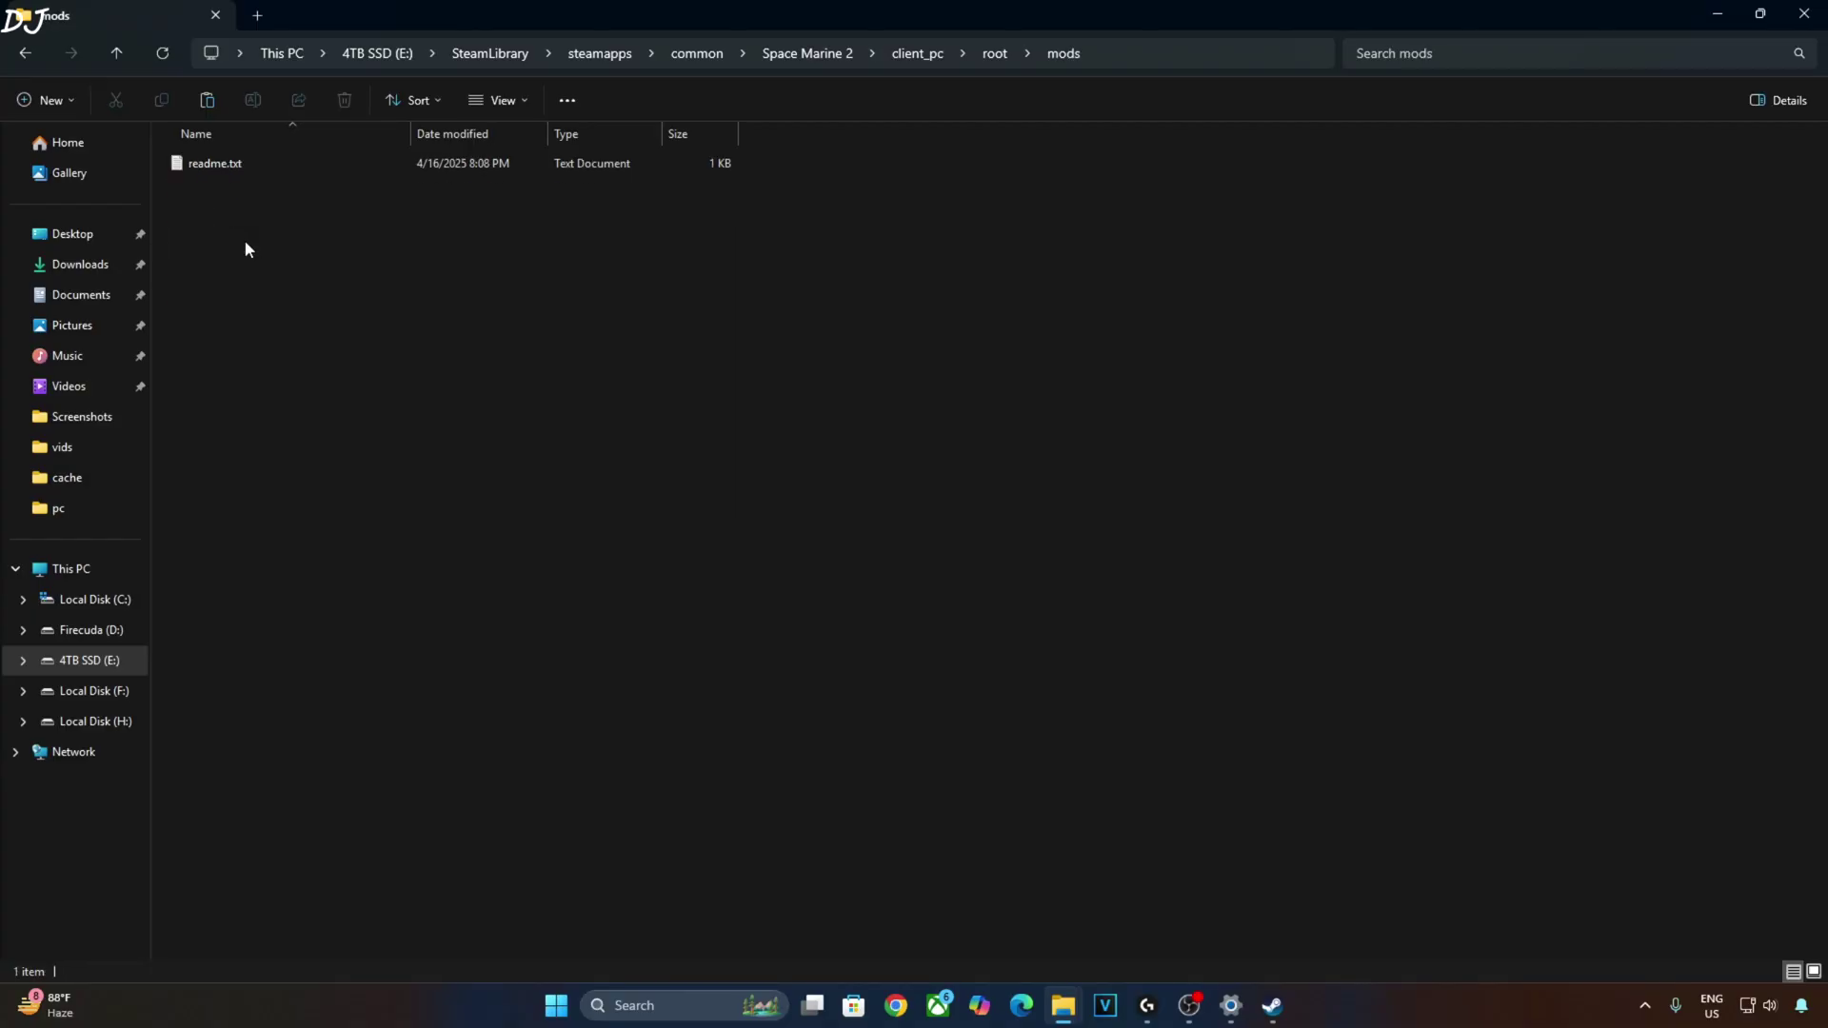
right_click(270, 235)
left_click(288, 238)
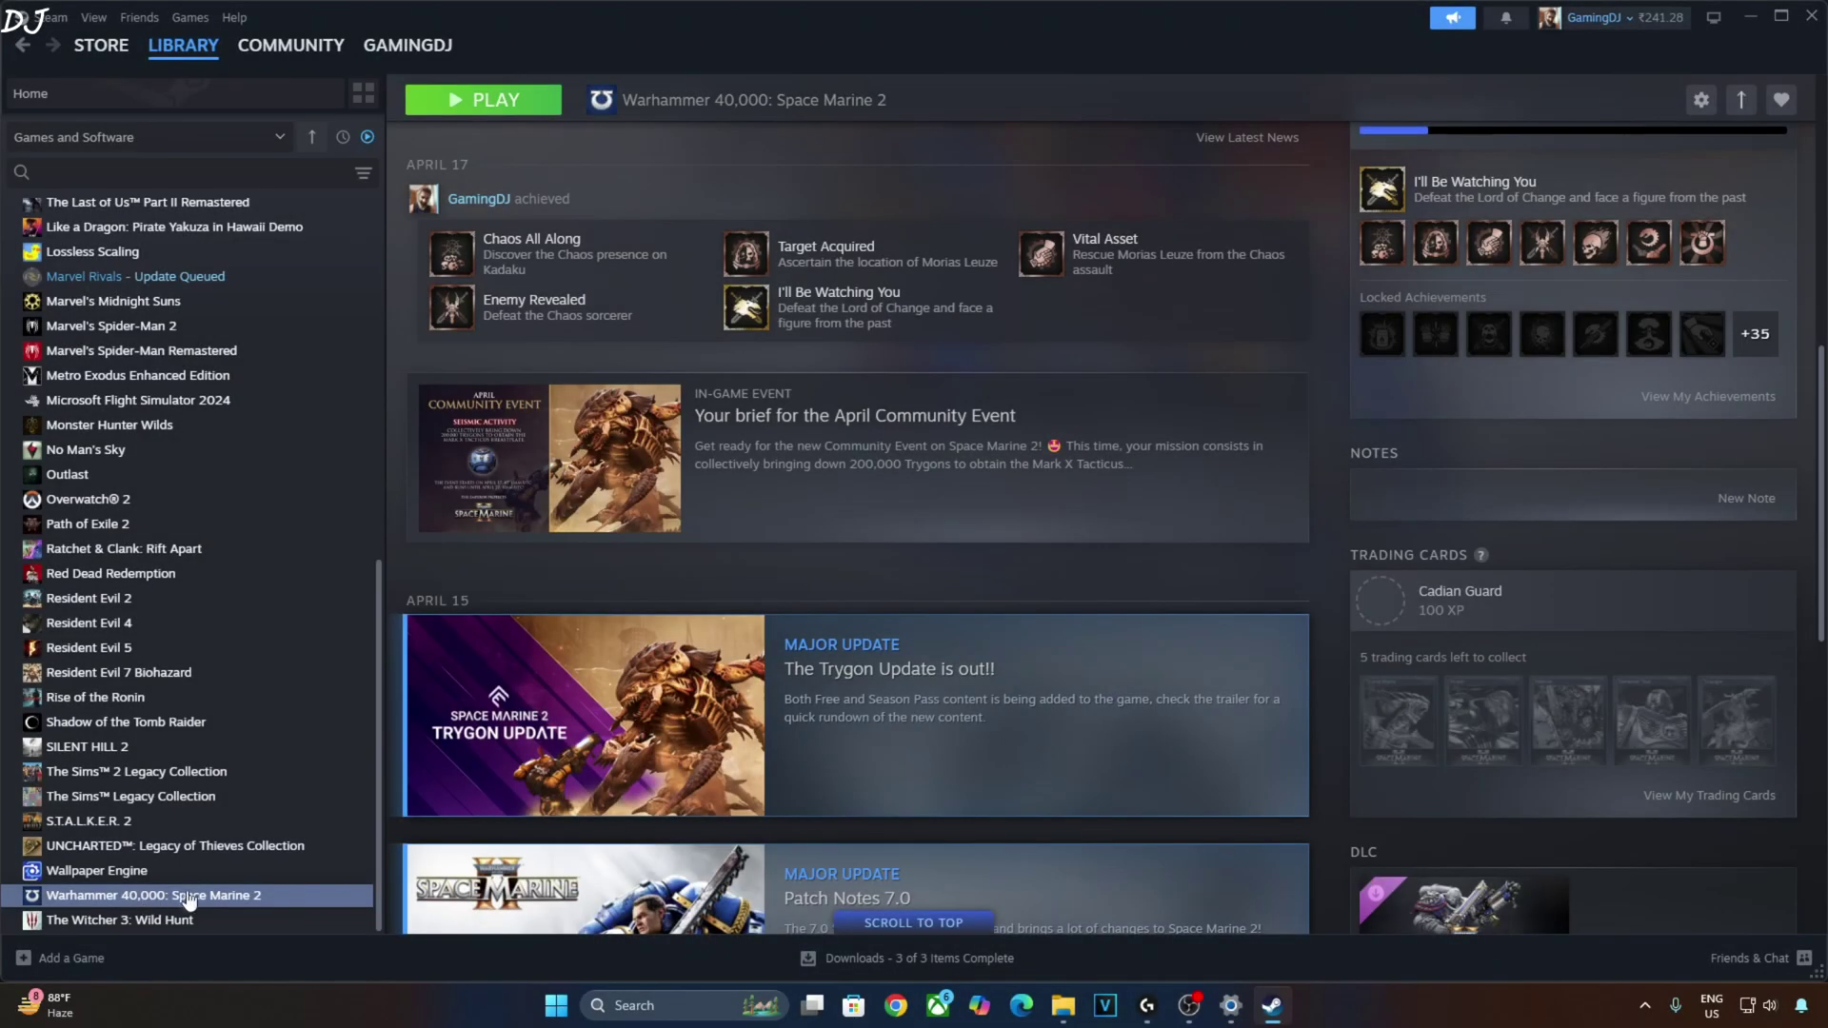
Step: Browse Space Marine 2's local files from Steam again and go into the client_pc\root\bin\pc folder
right_click(181, 895)
mouse_move(309, 845)
left_click(379, 716)
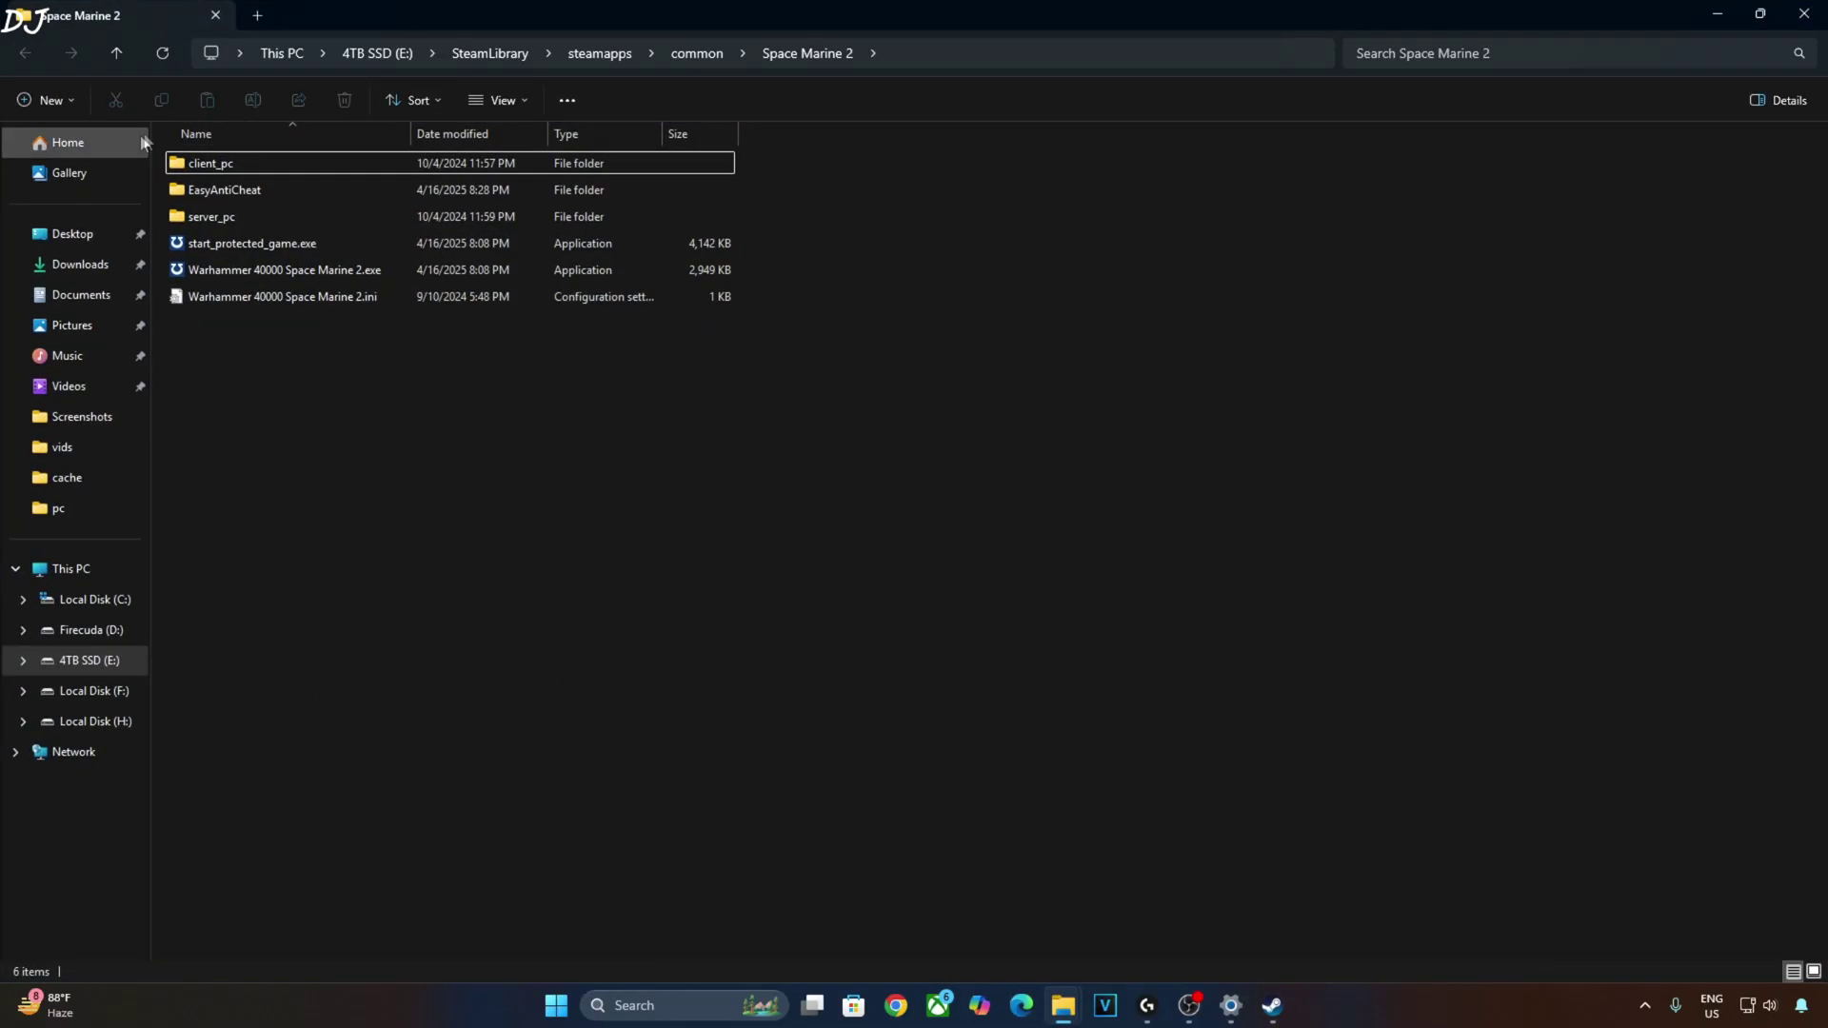
double_click(259, 165)
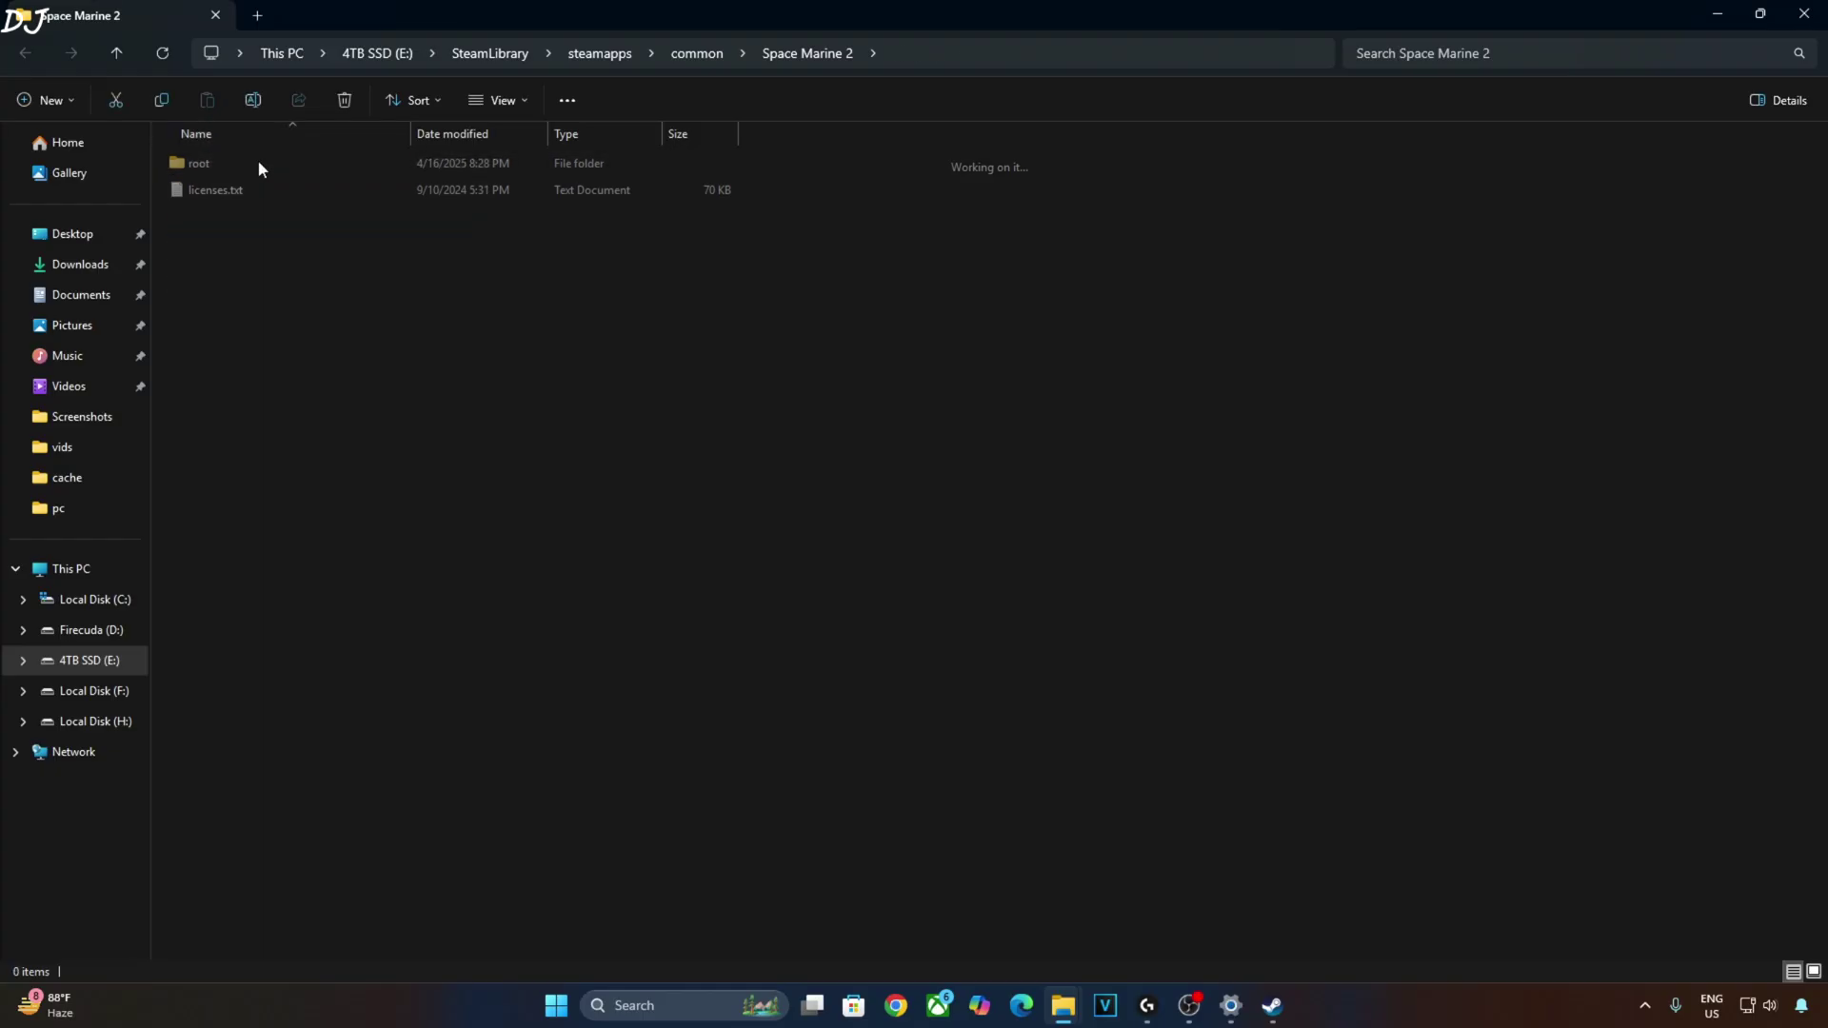
double_click(239, 165)
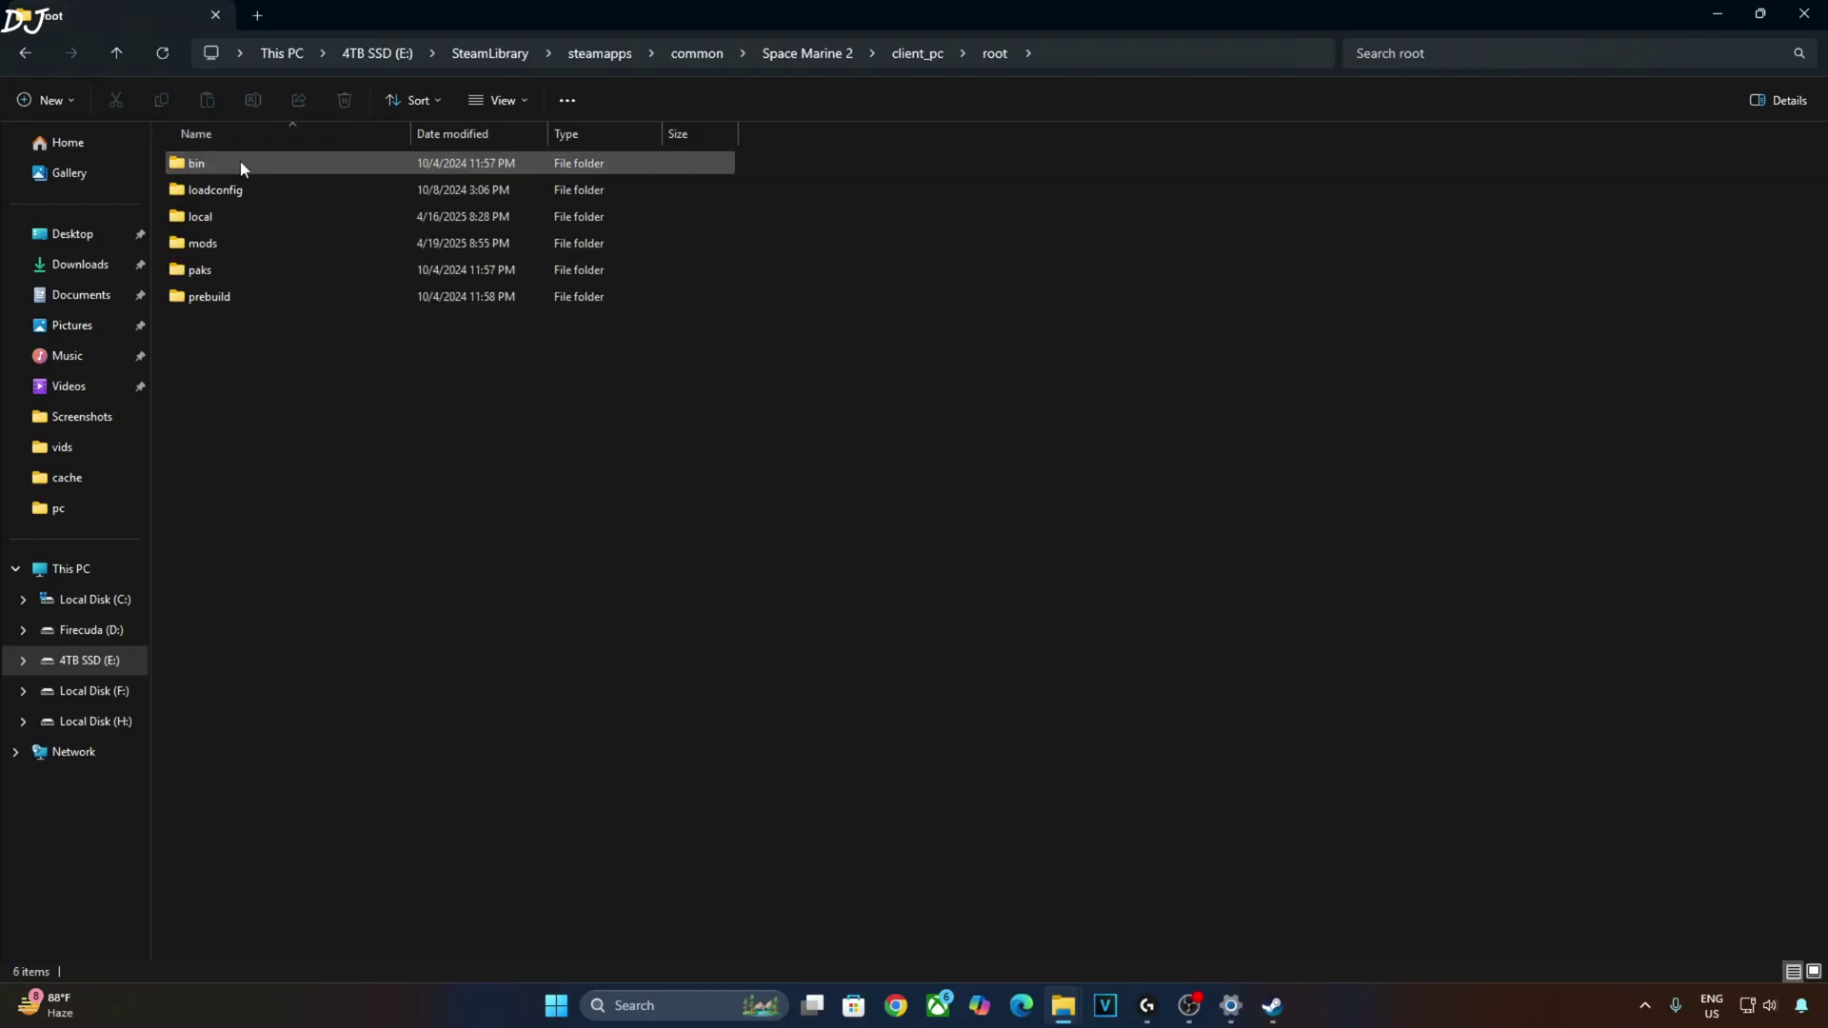
double_click(271, 160)
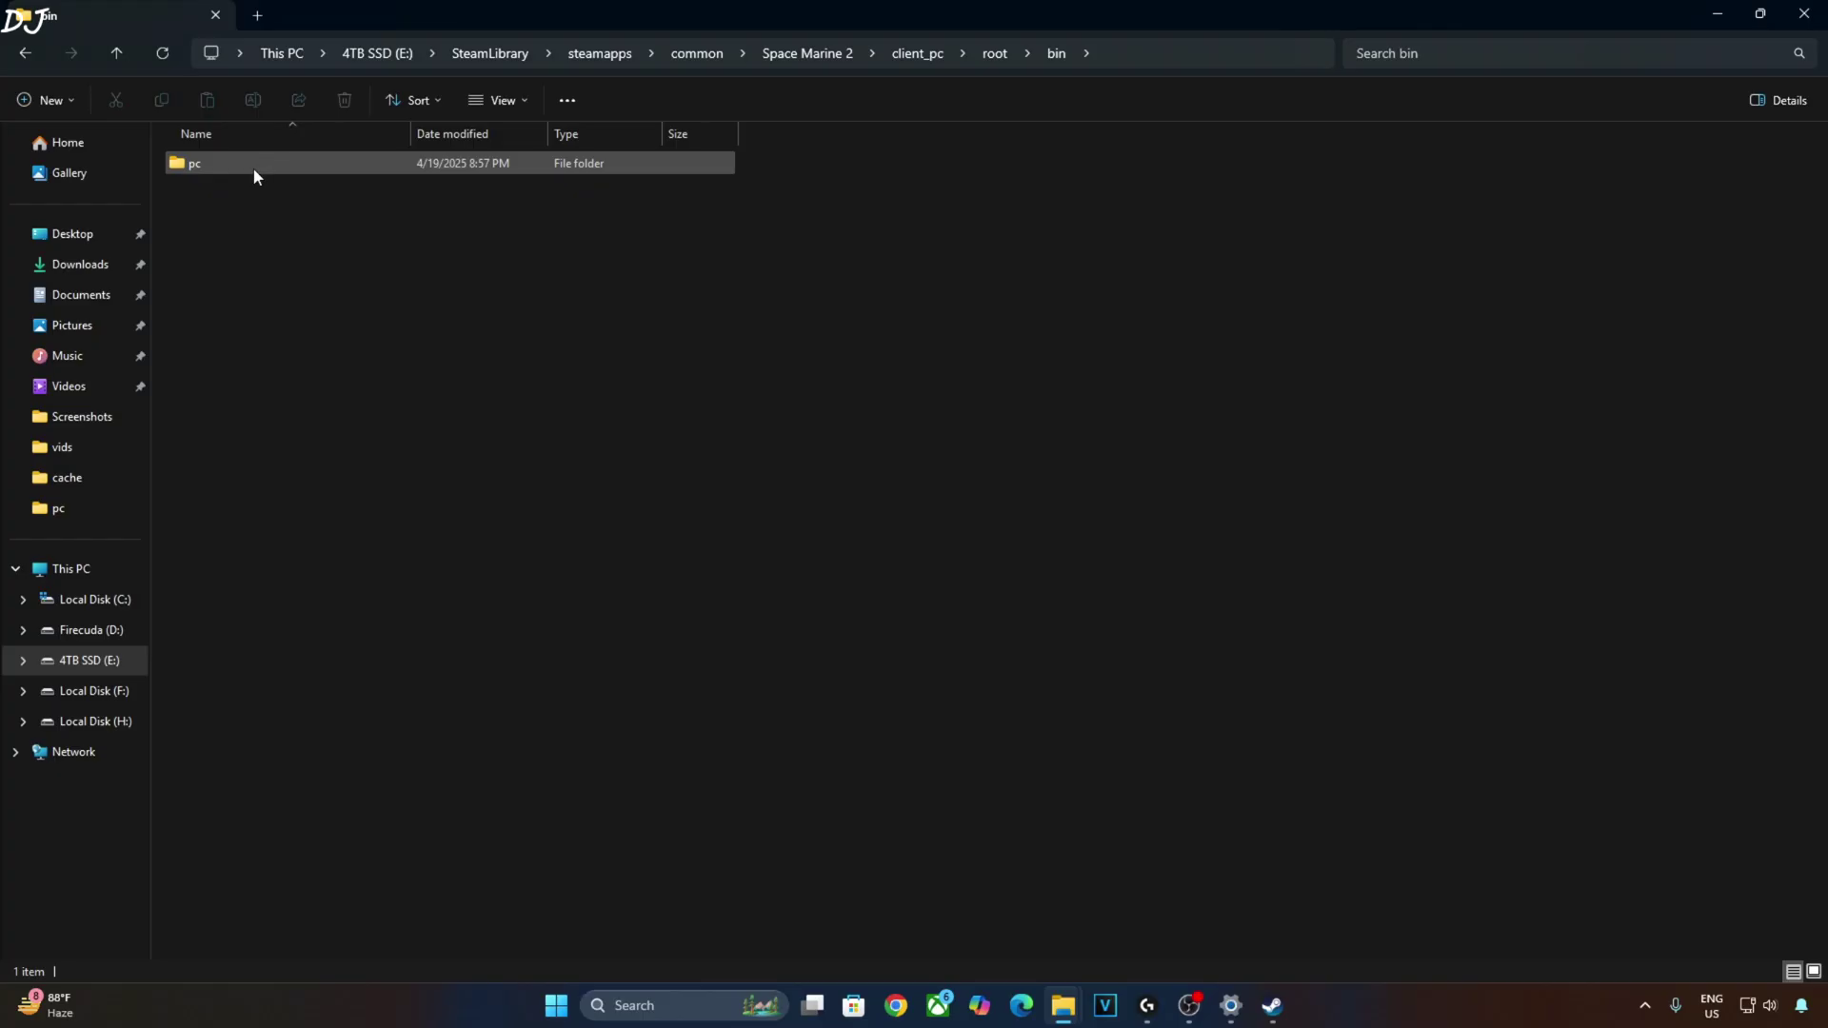
double_click(251, 165)
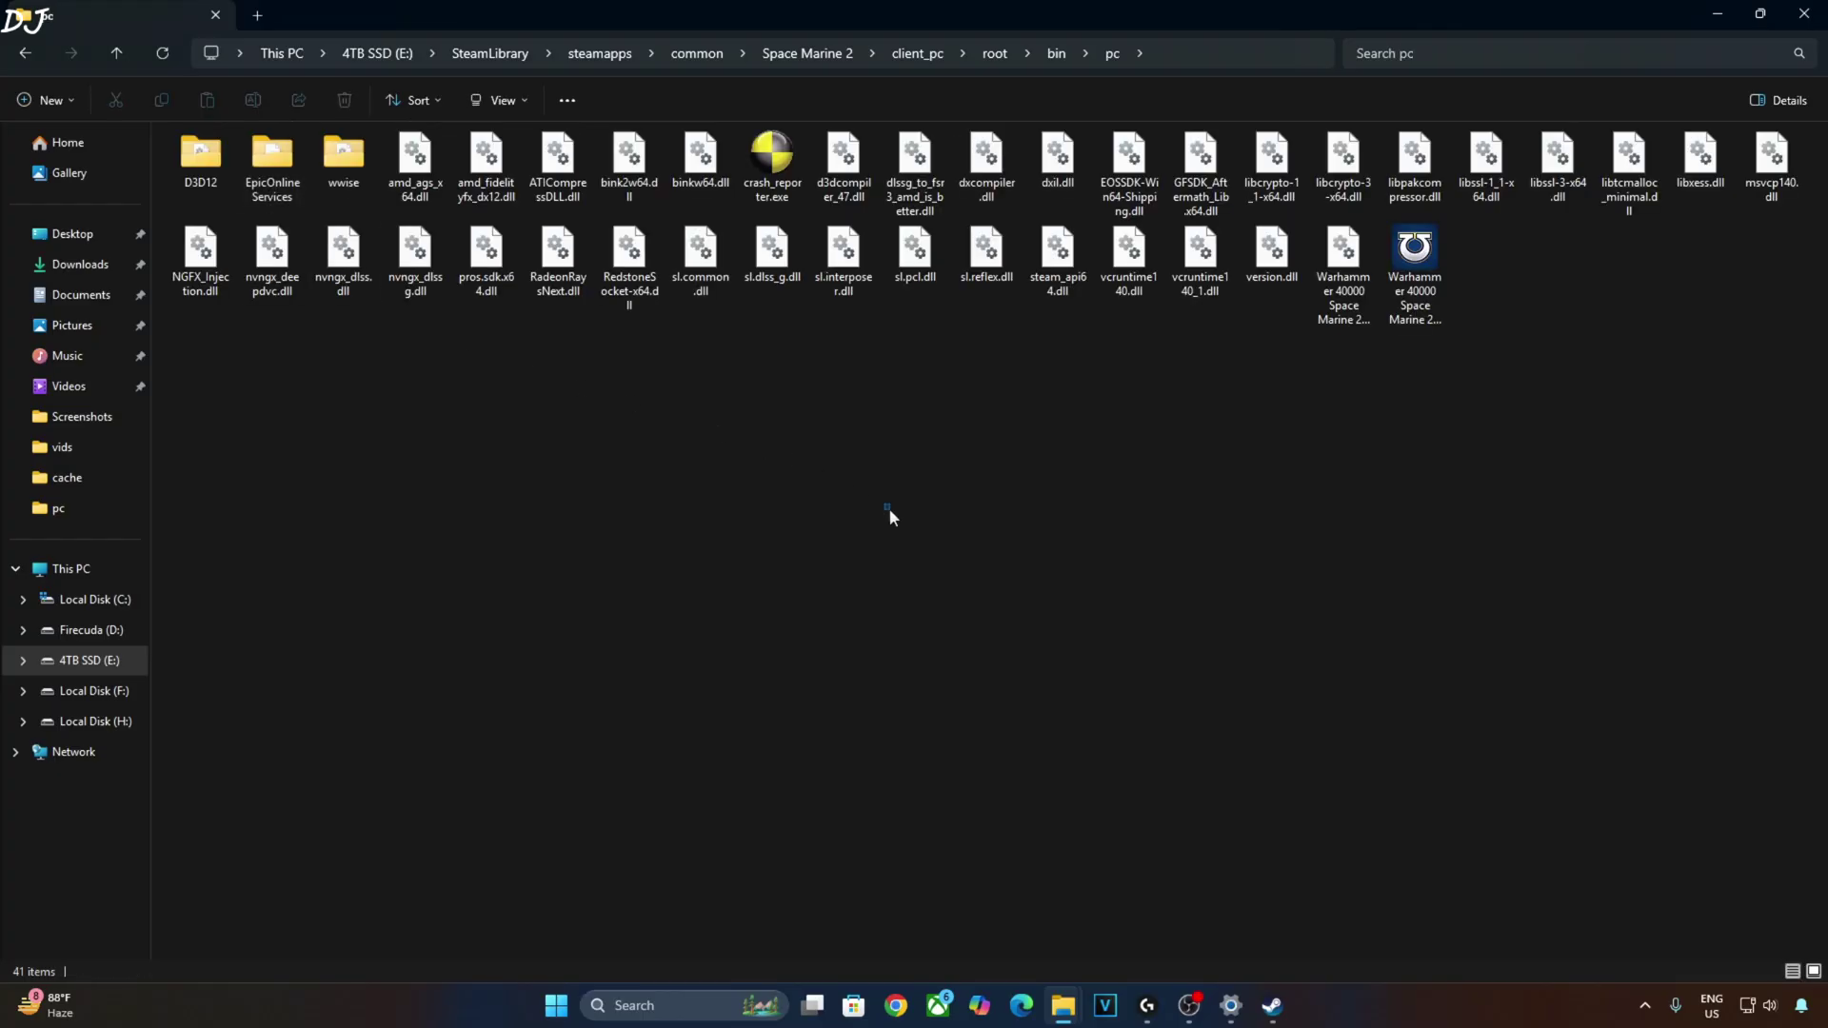
Step: Create a new text document in the pc folder and name it rungame.bat, accepting the file extension change
right_click(716, 444)
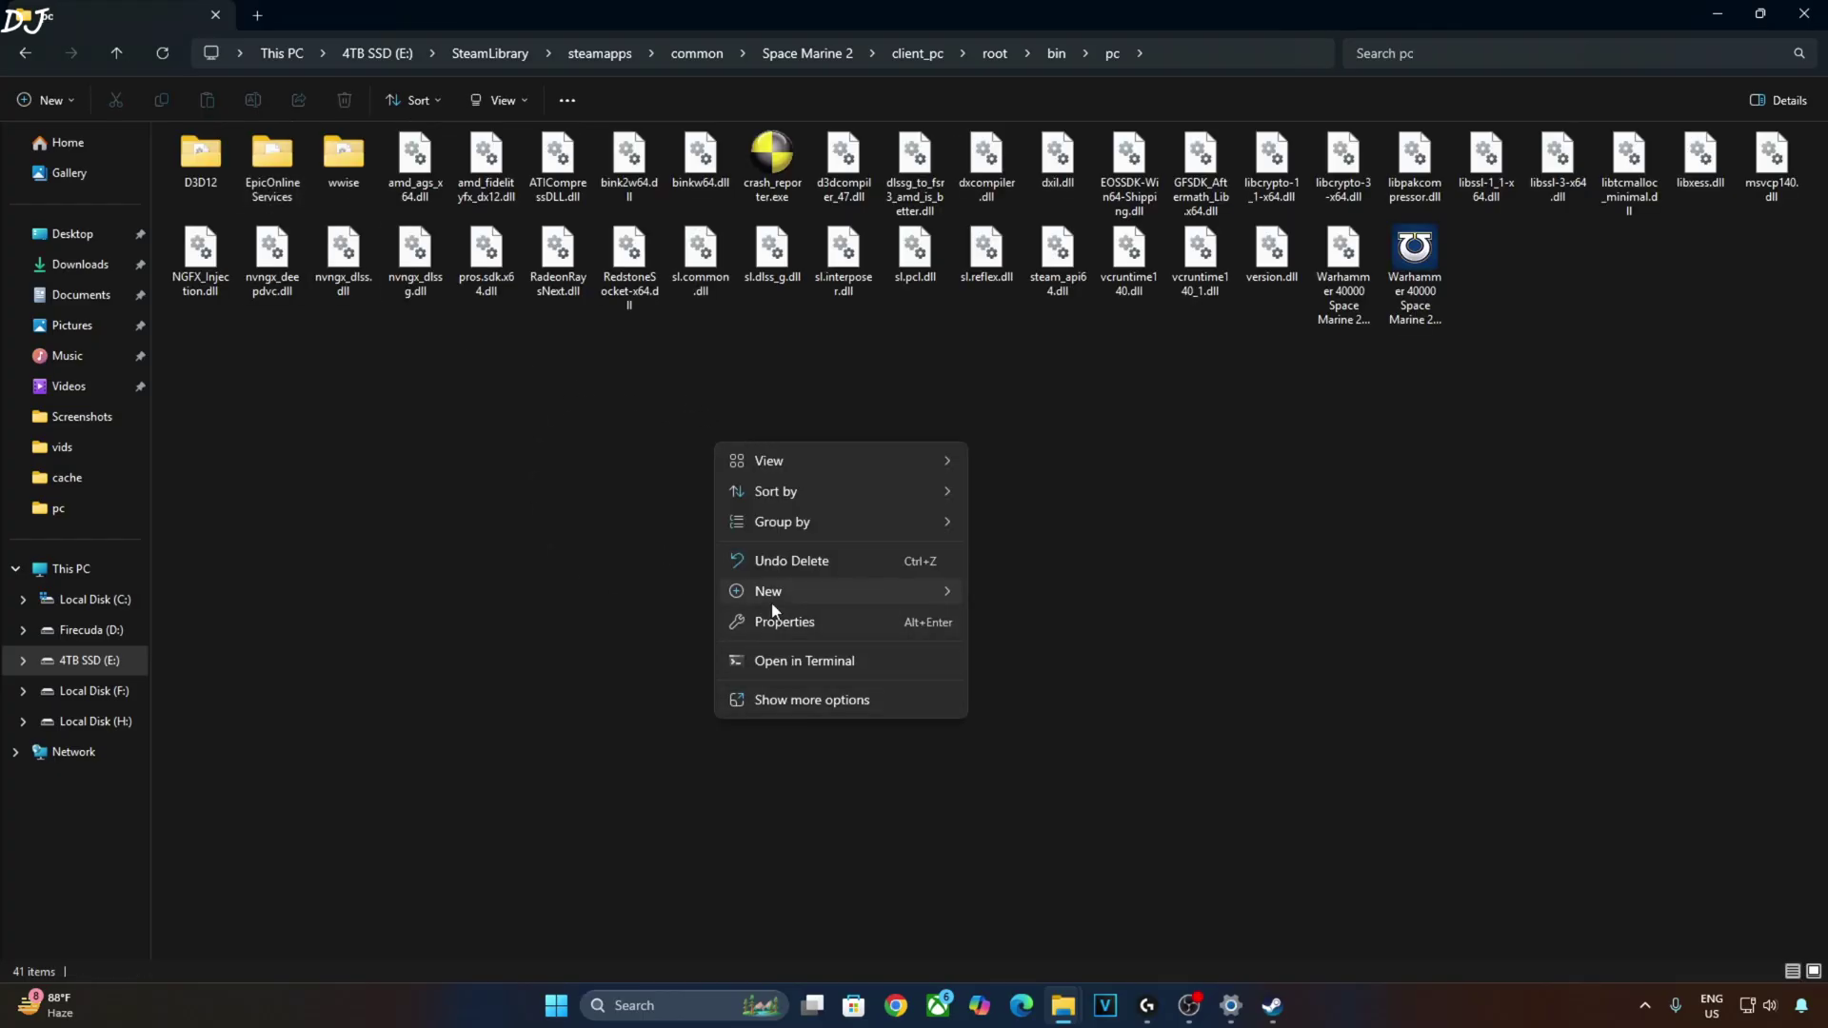
mouse_move(775, 598)
left_click(1037, 717)
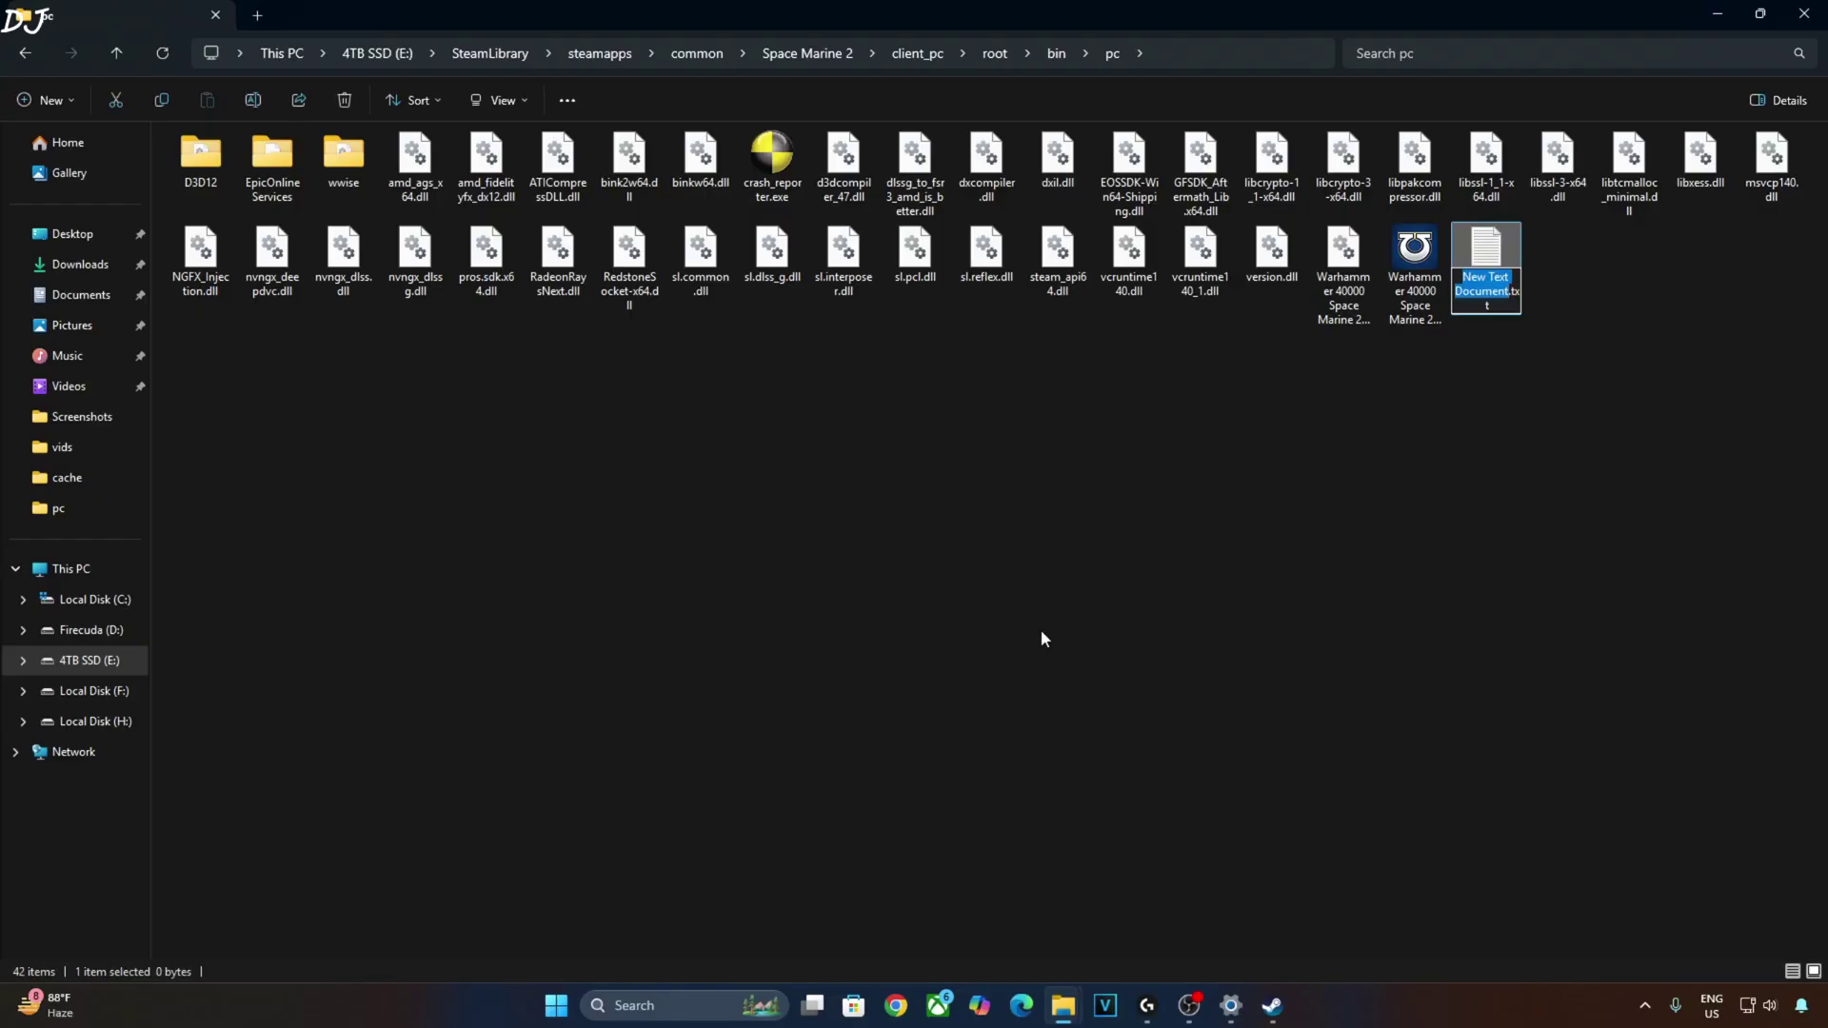
type("rungame")
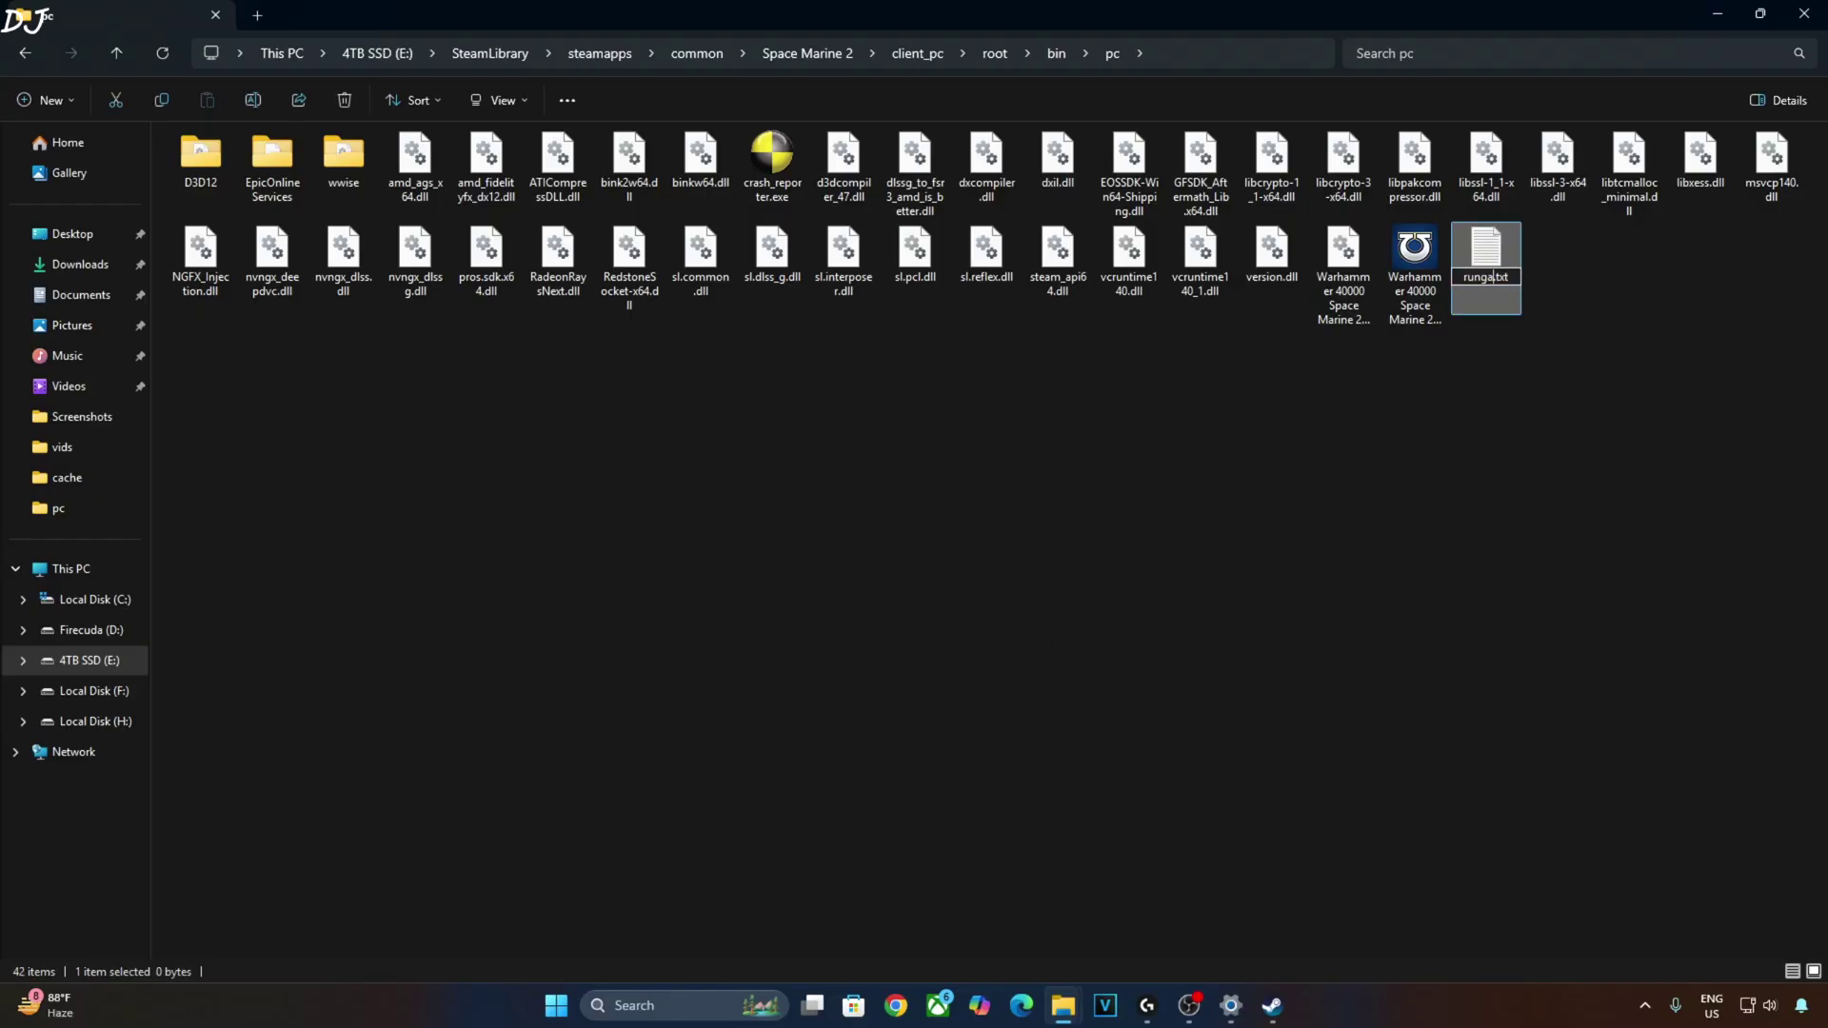
key("Right")
key("Right")
key("Right")
key("Right")
key("BackSpace")
key("BackSpace")
key("BackSpace")
type("bat")
key("Return")
key("Return")
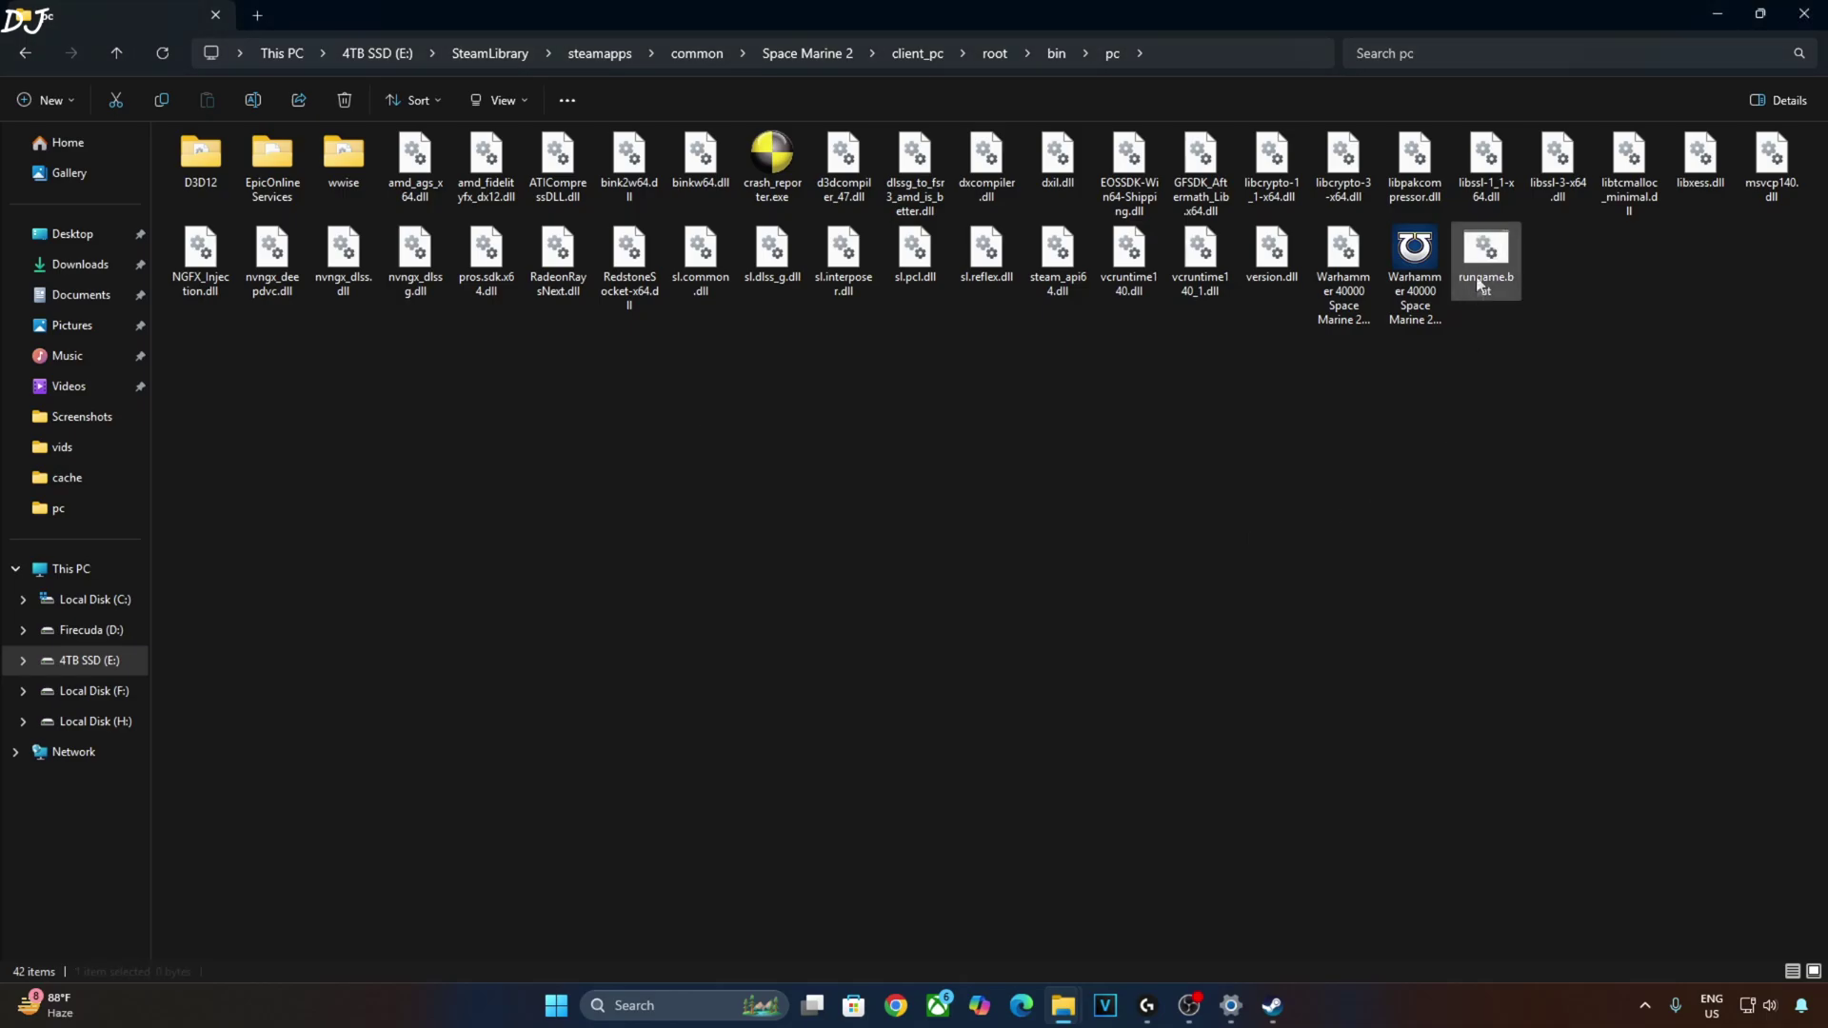
Step: Edit rungame.bat in Notepad, paste the lines set SteamAppId=2183900, set SteamGameId=2183900 and "Warhammer 40000 Space Marine 2 - Retail.exe", save and close it
right_click(1481, 270)
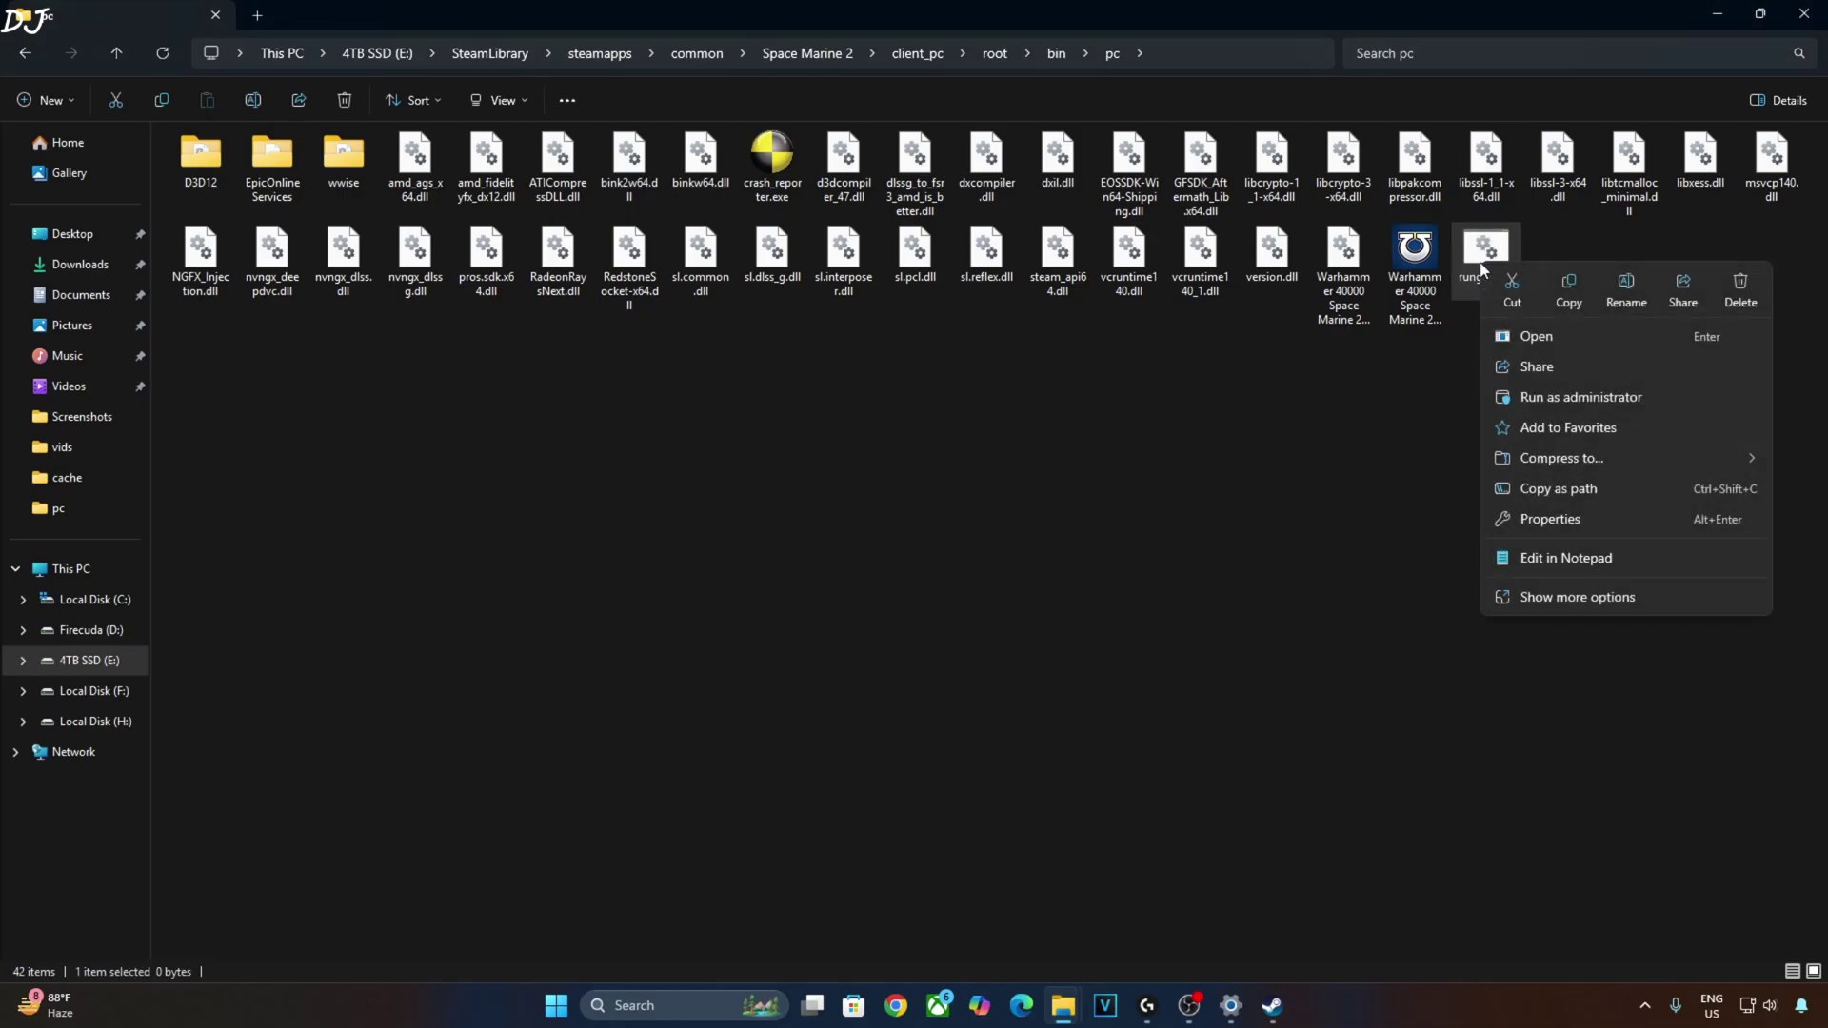
left_click(1587, 559)
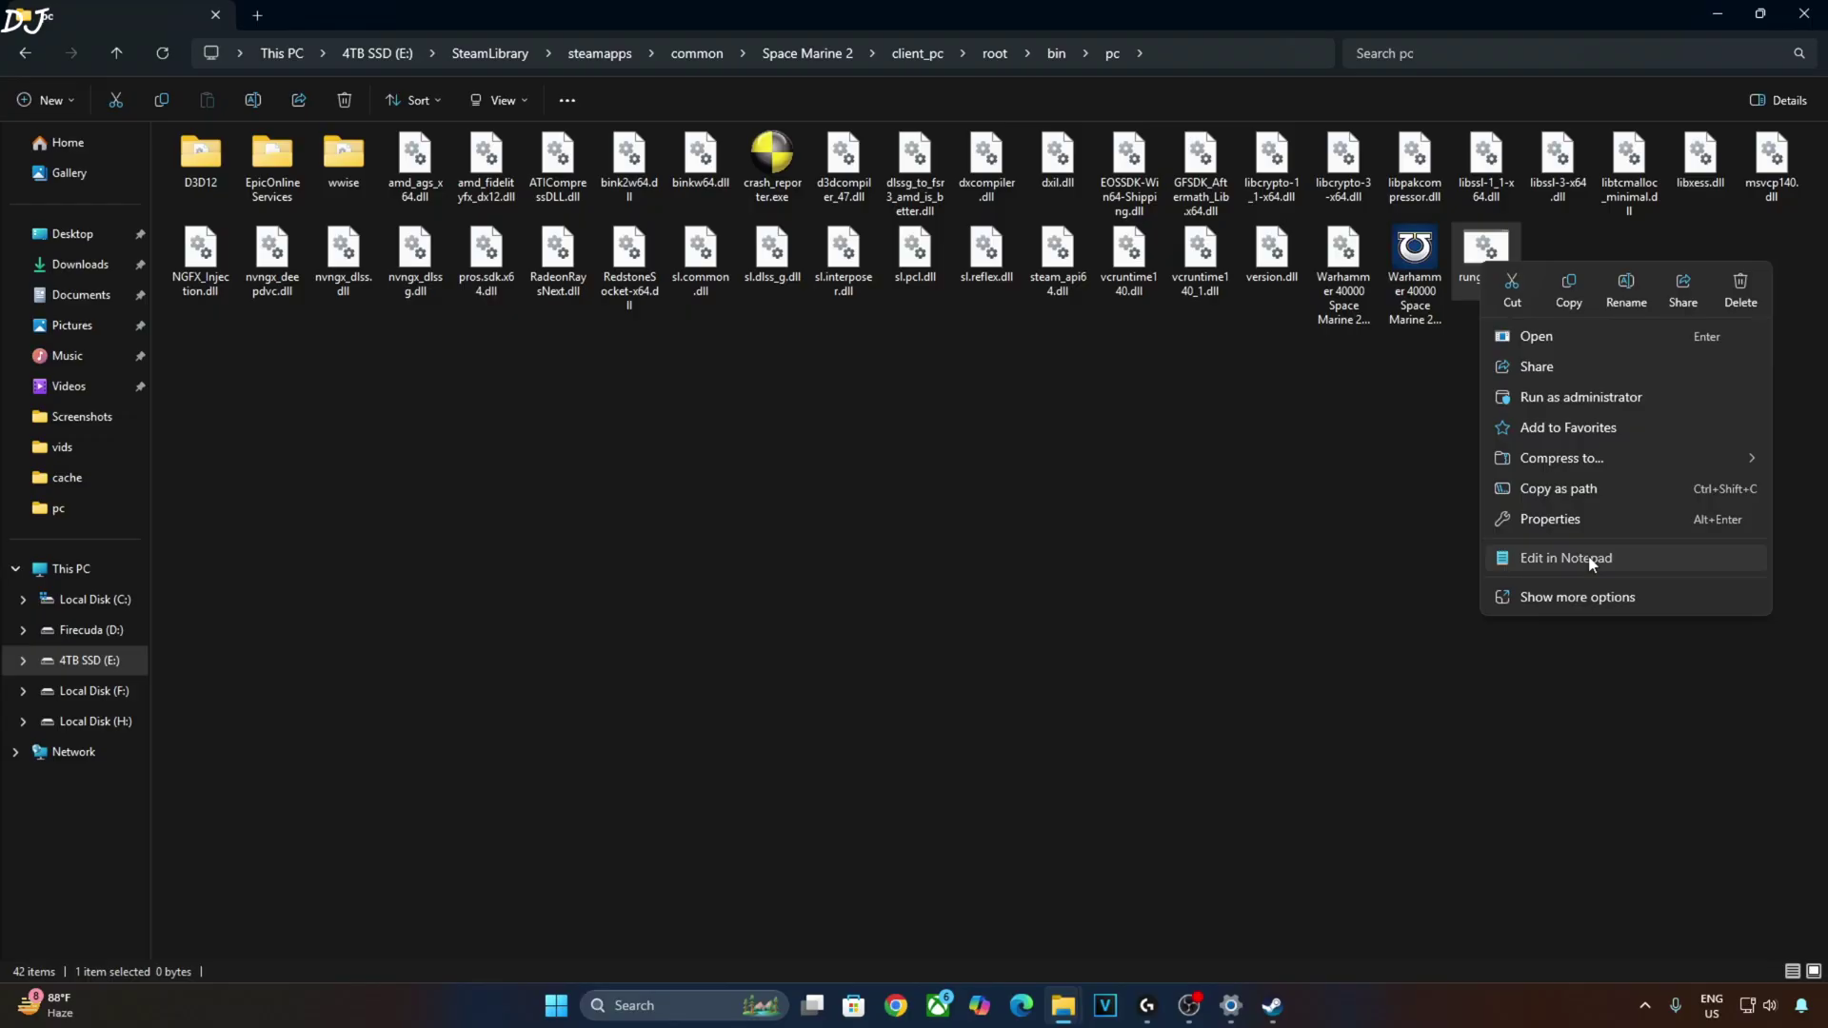
right_click(400, 371)
left_click(456, 498)
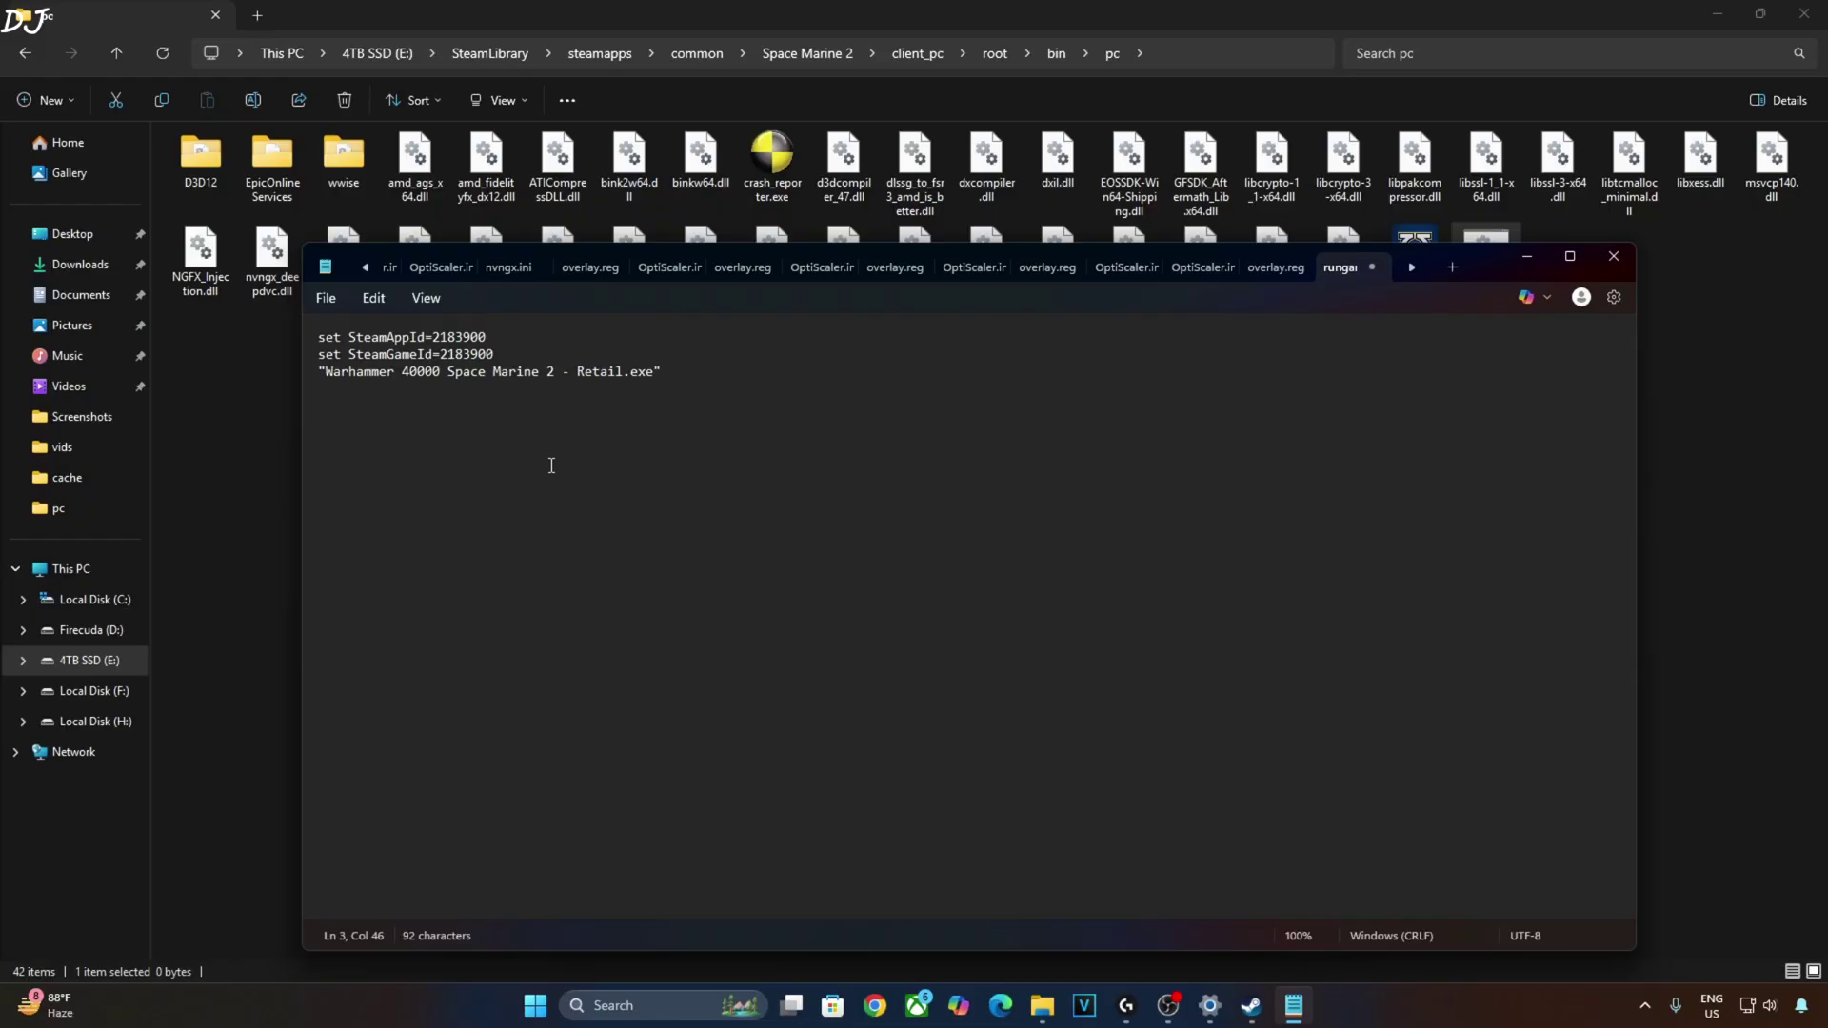
left_click(325, 298)
left_click(363, 453)
left_click(1612, 257)
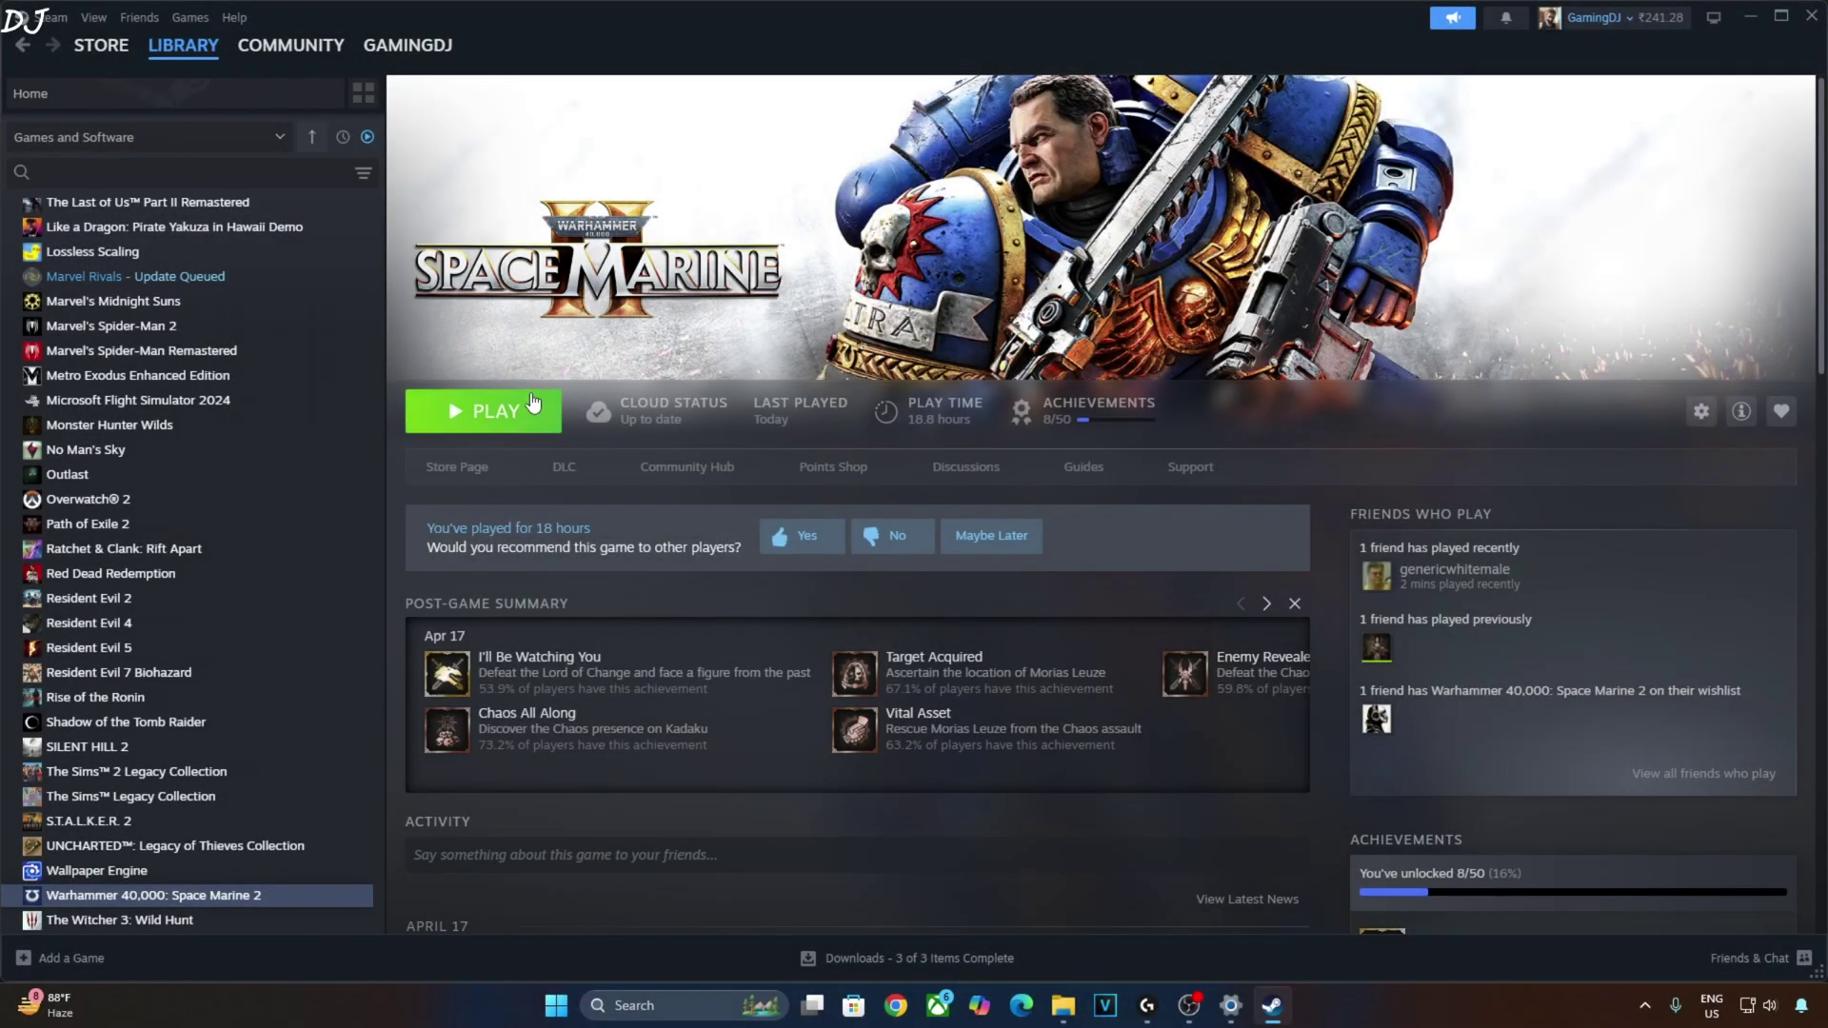
Step: Close the Steam window, launch Space Marine 2 through rungame.bat, and accept the corrupted files notice
left_click(1815, 15)
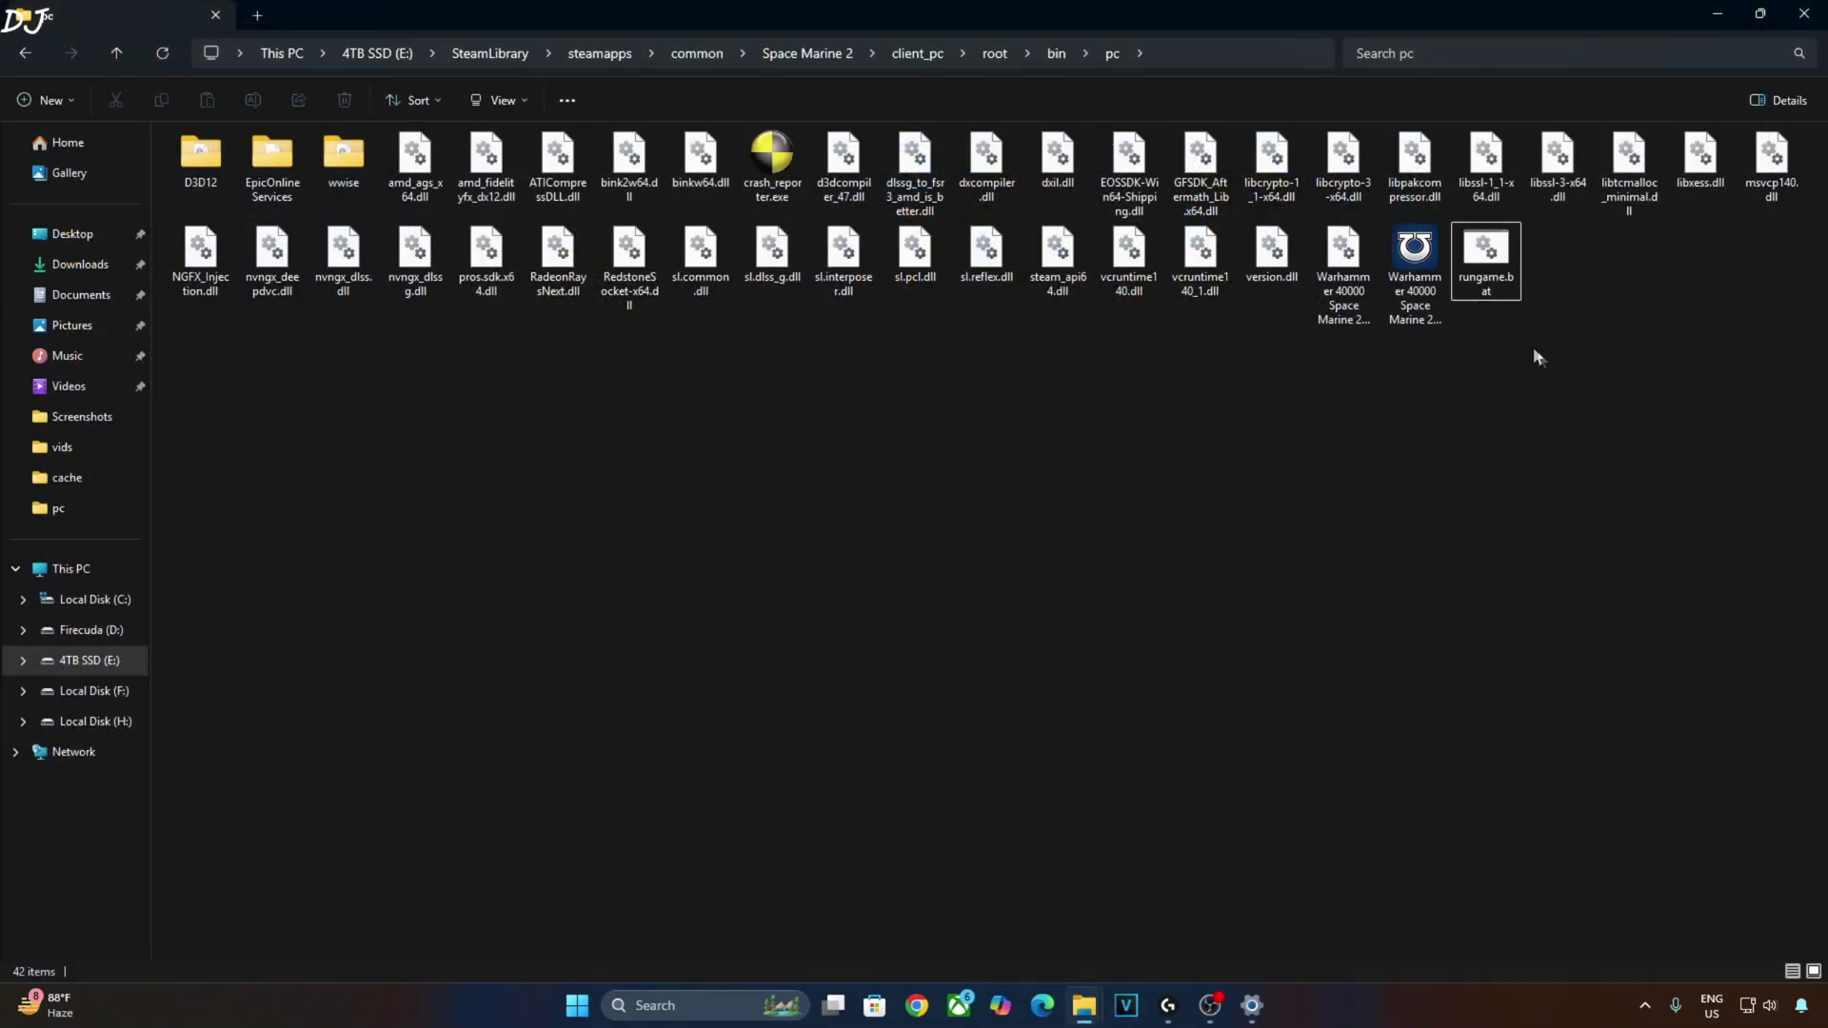
left_click(1494, 262)
double_click(1493, 261)
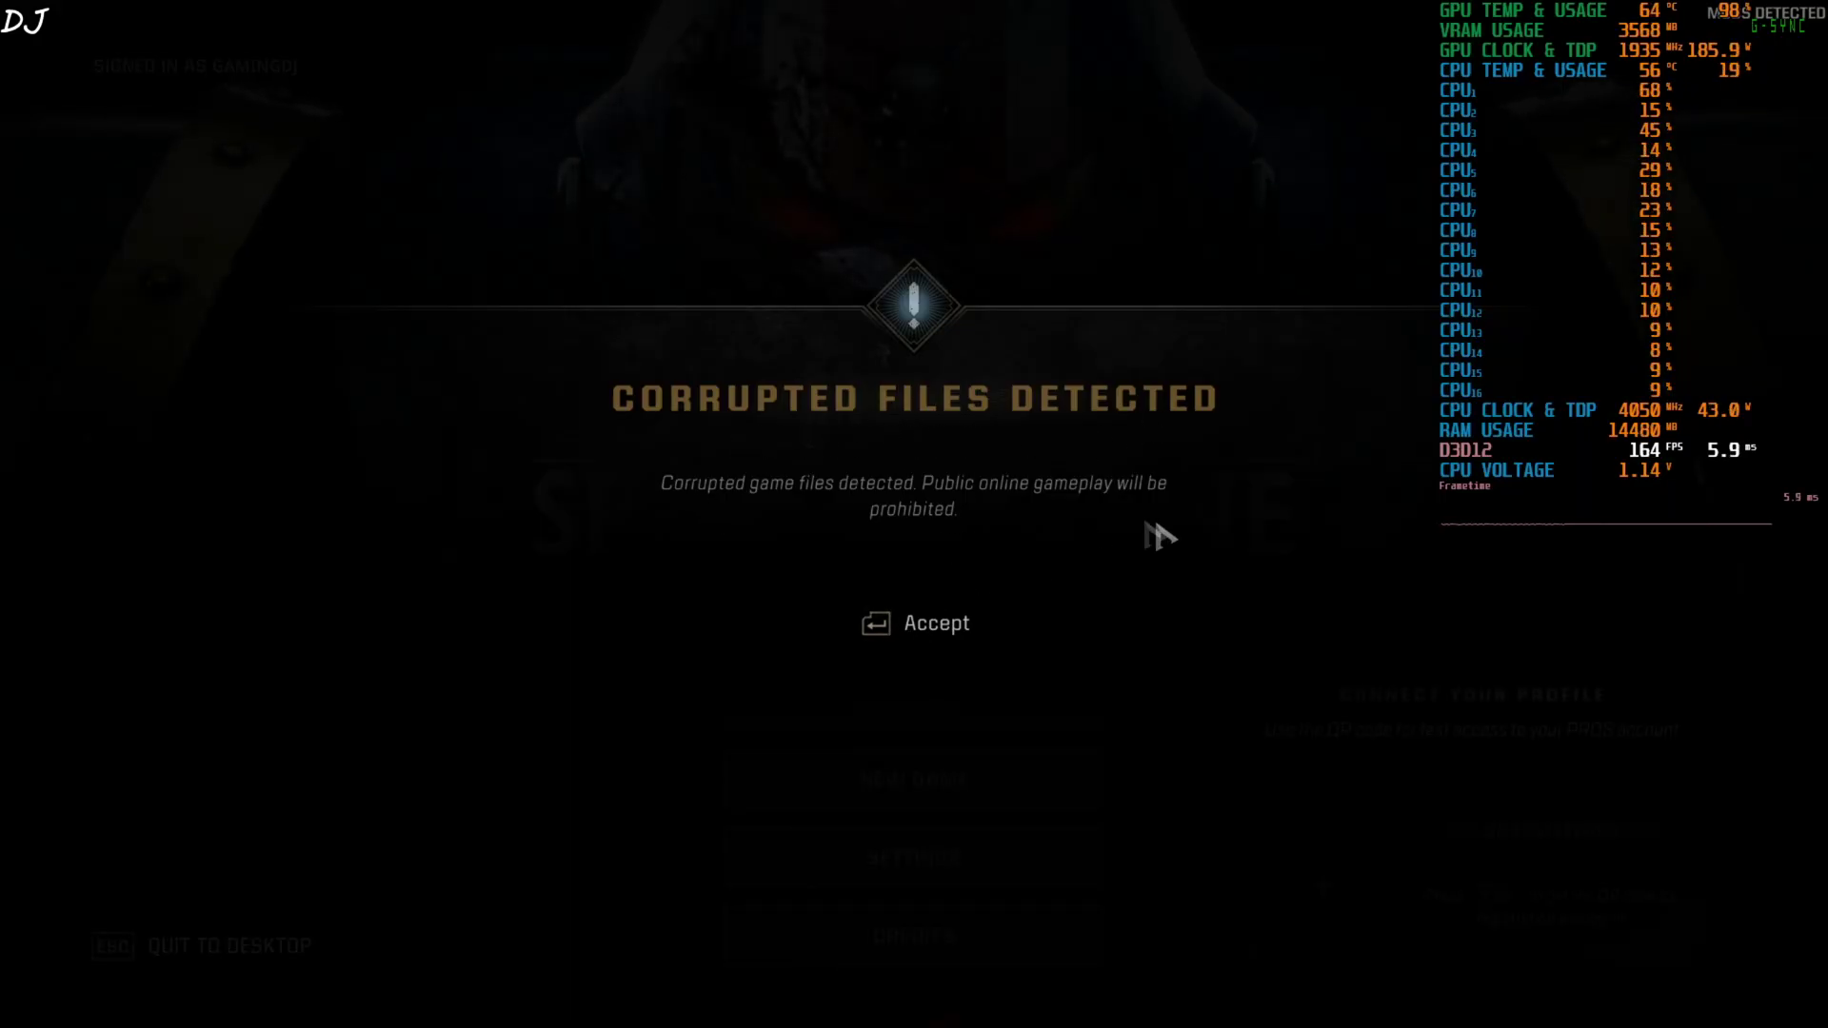
left_click(910, 630)
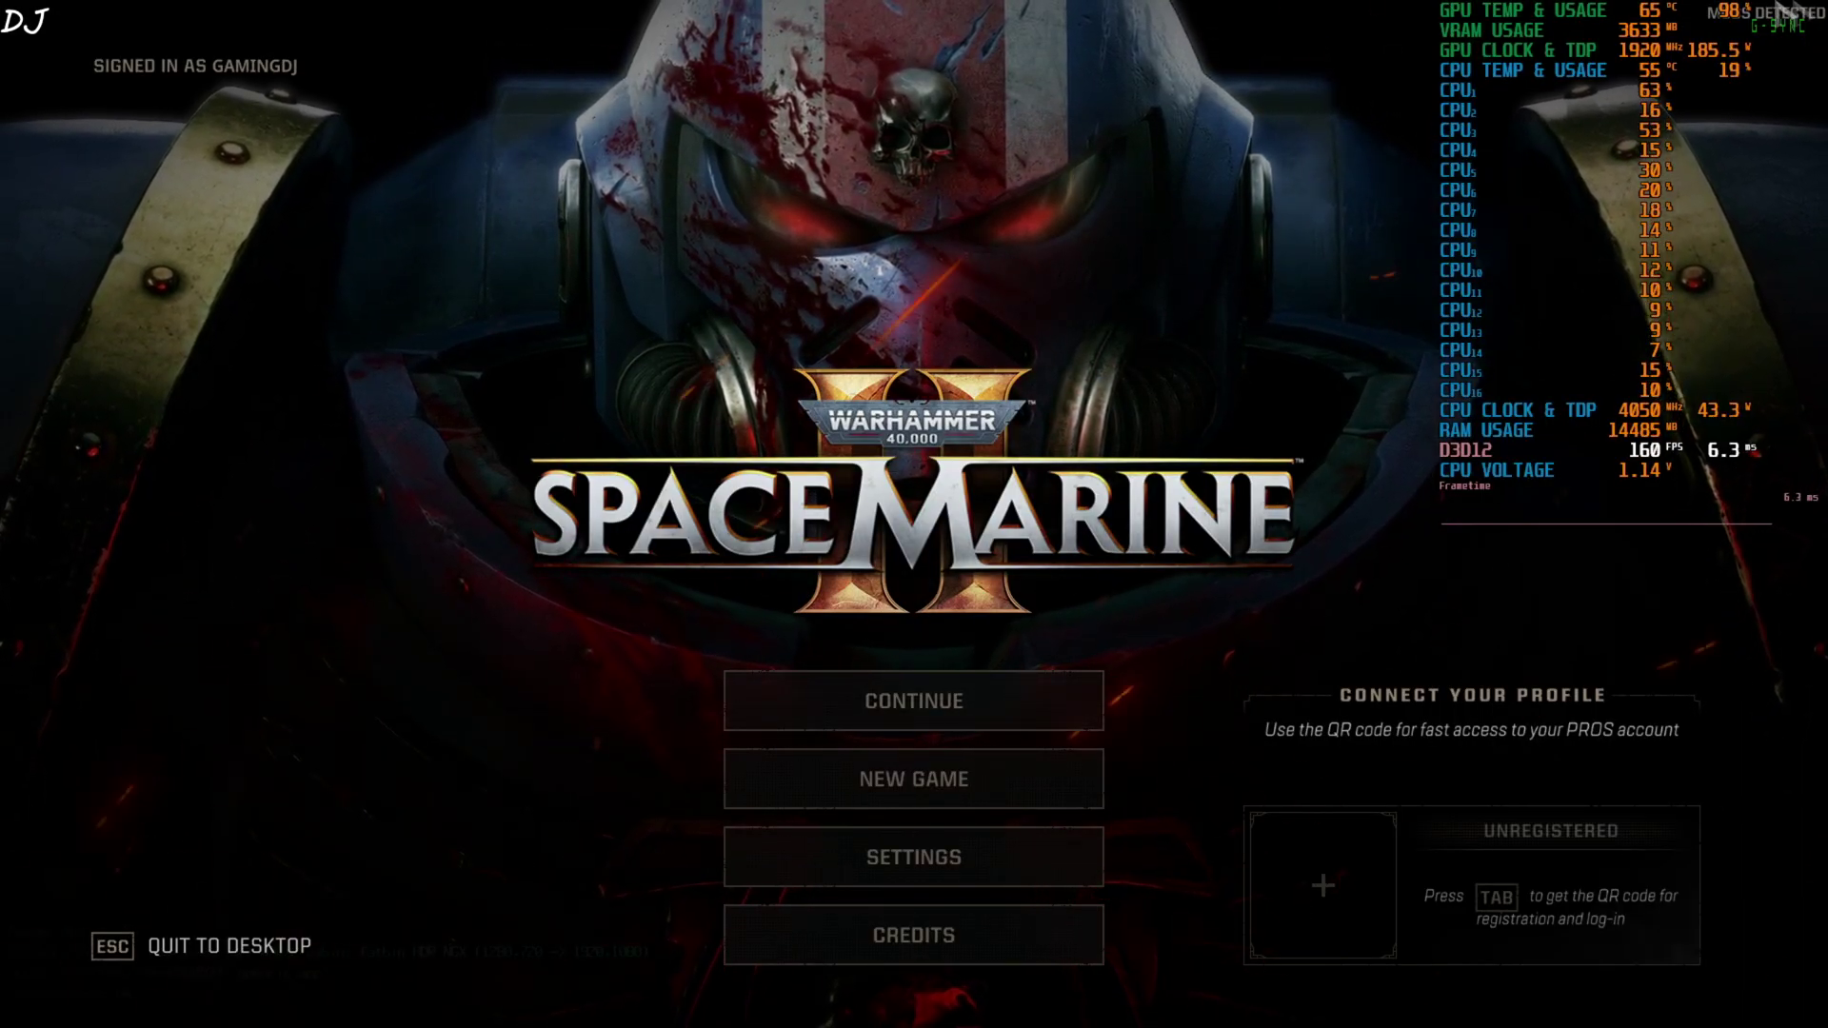
Step: Open the game's video settings, look over the resolution and upscaling options, and set Frame Generation to Off
left_click(943, 859)
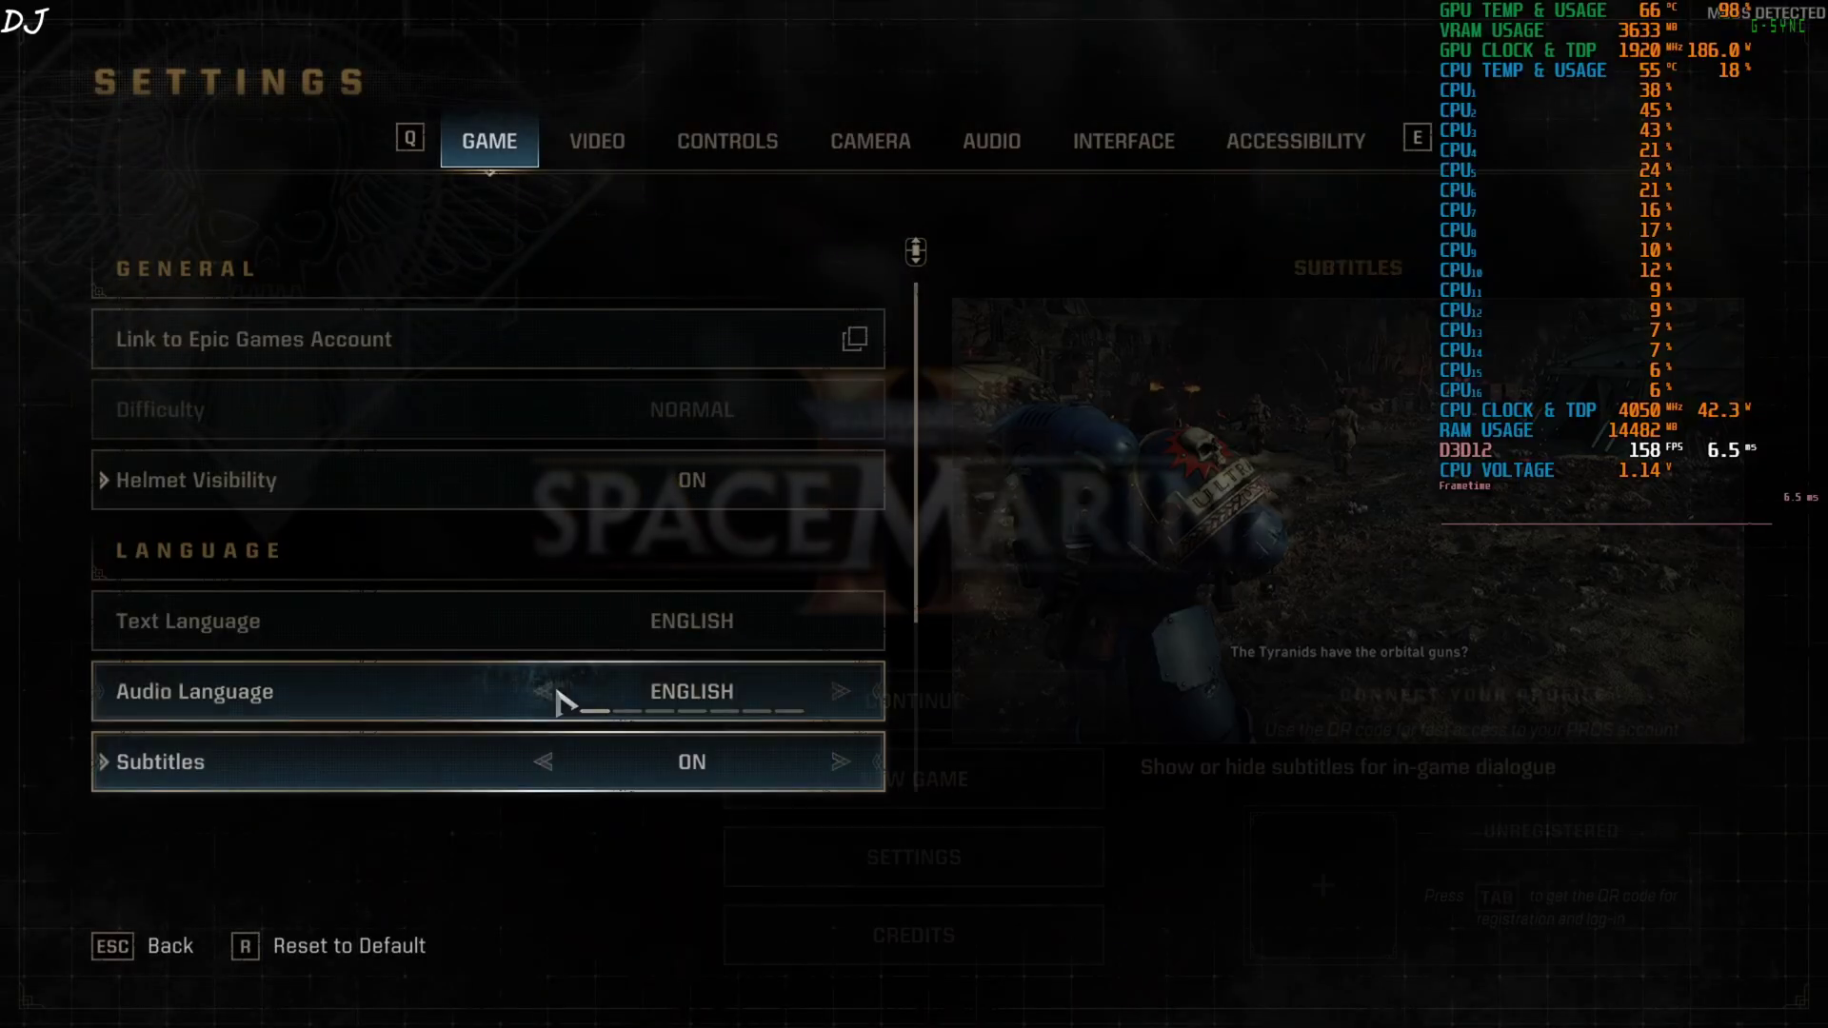
left_click(595, 147)
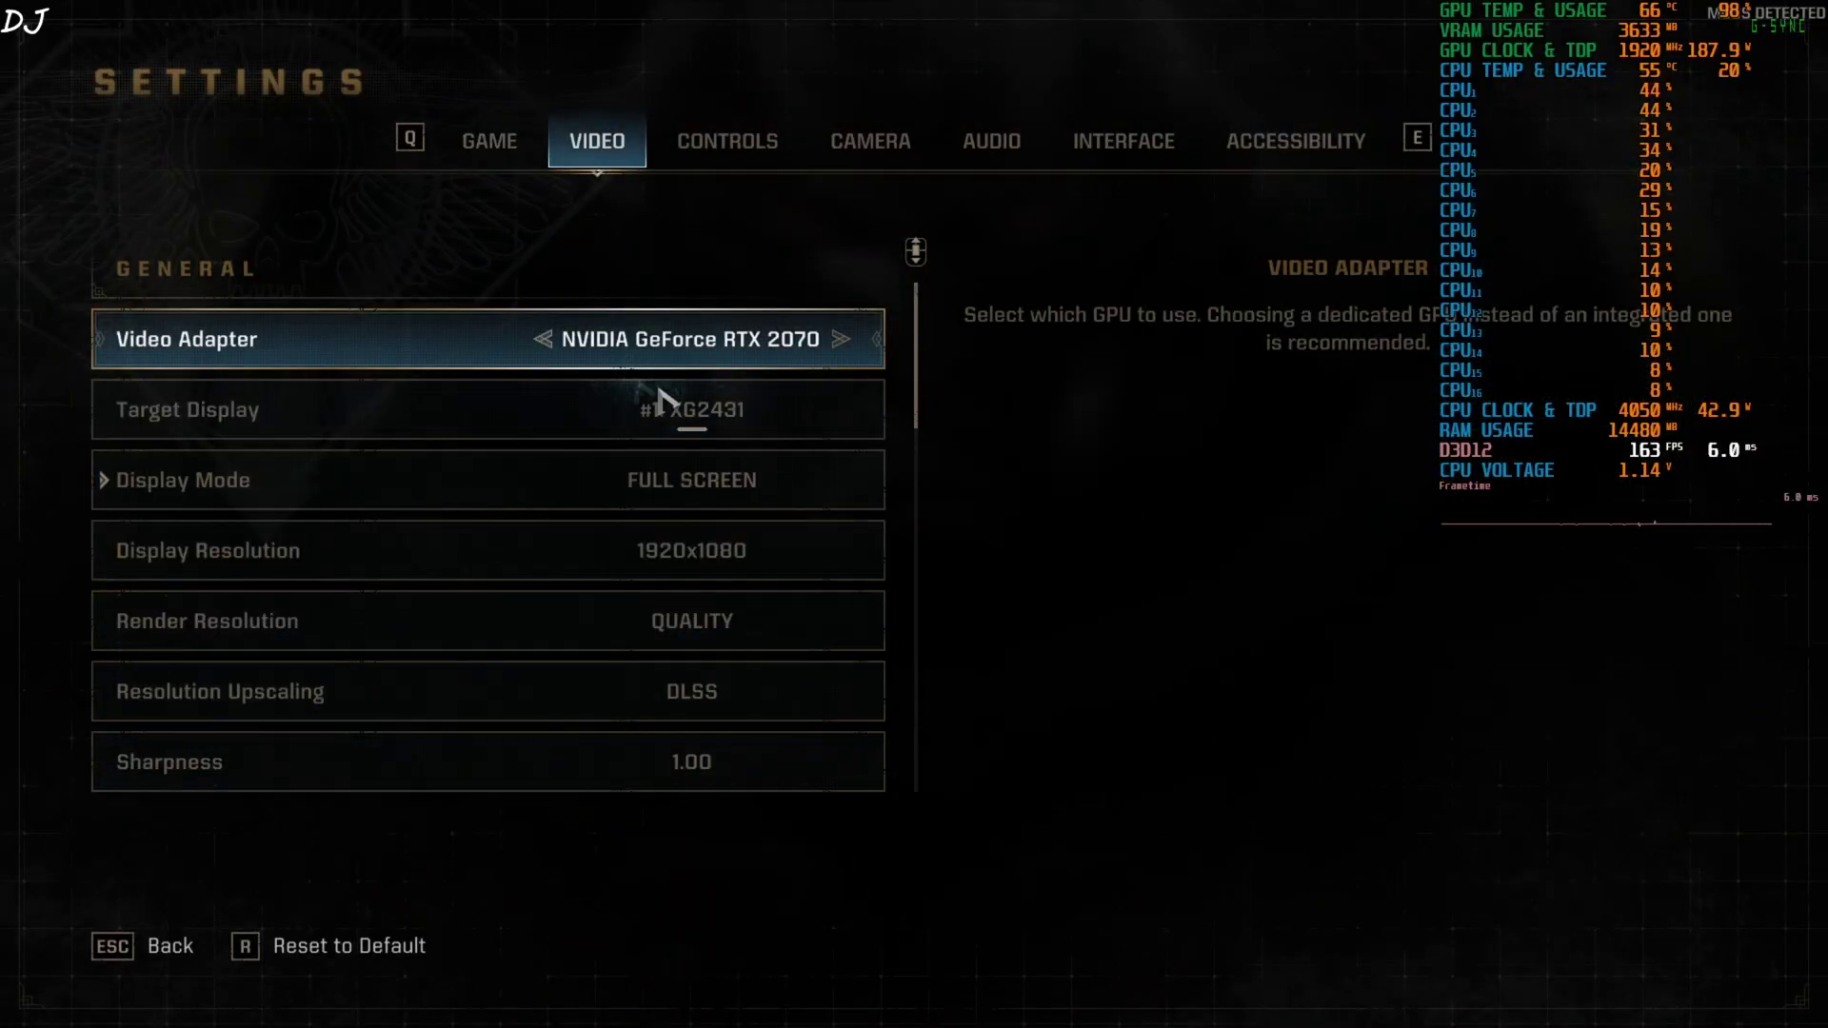
scroll(396, 551, "down", 2)
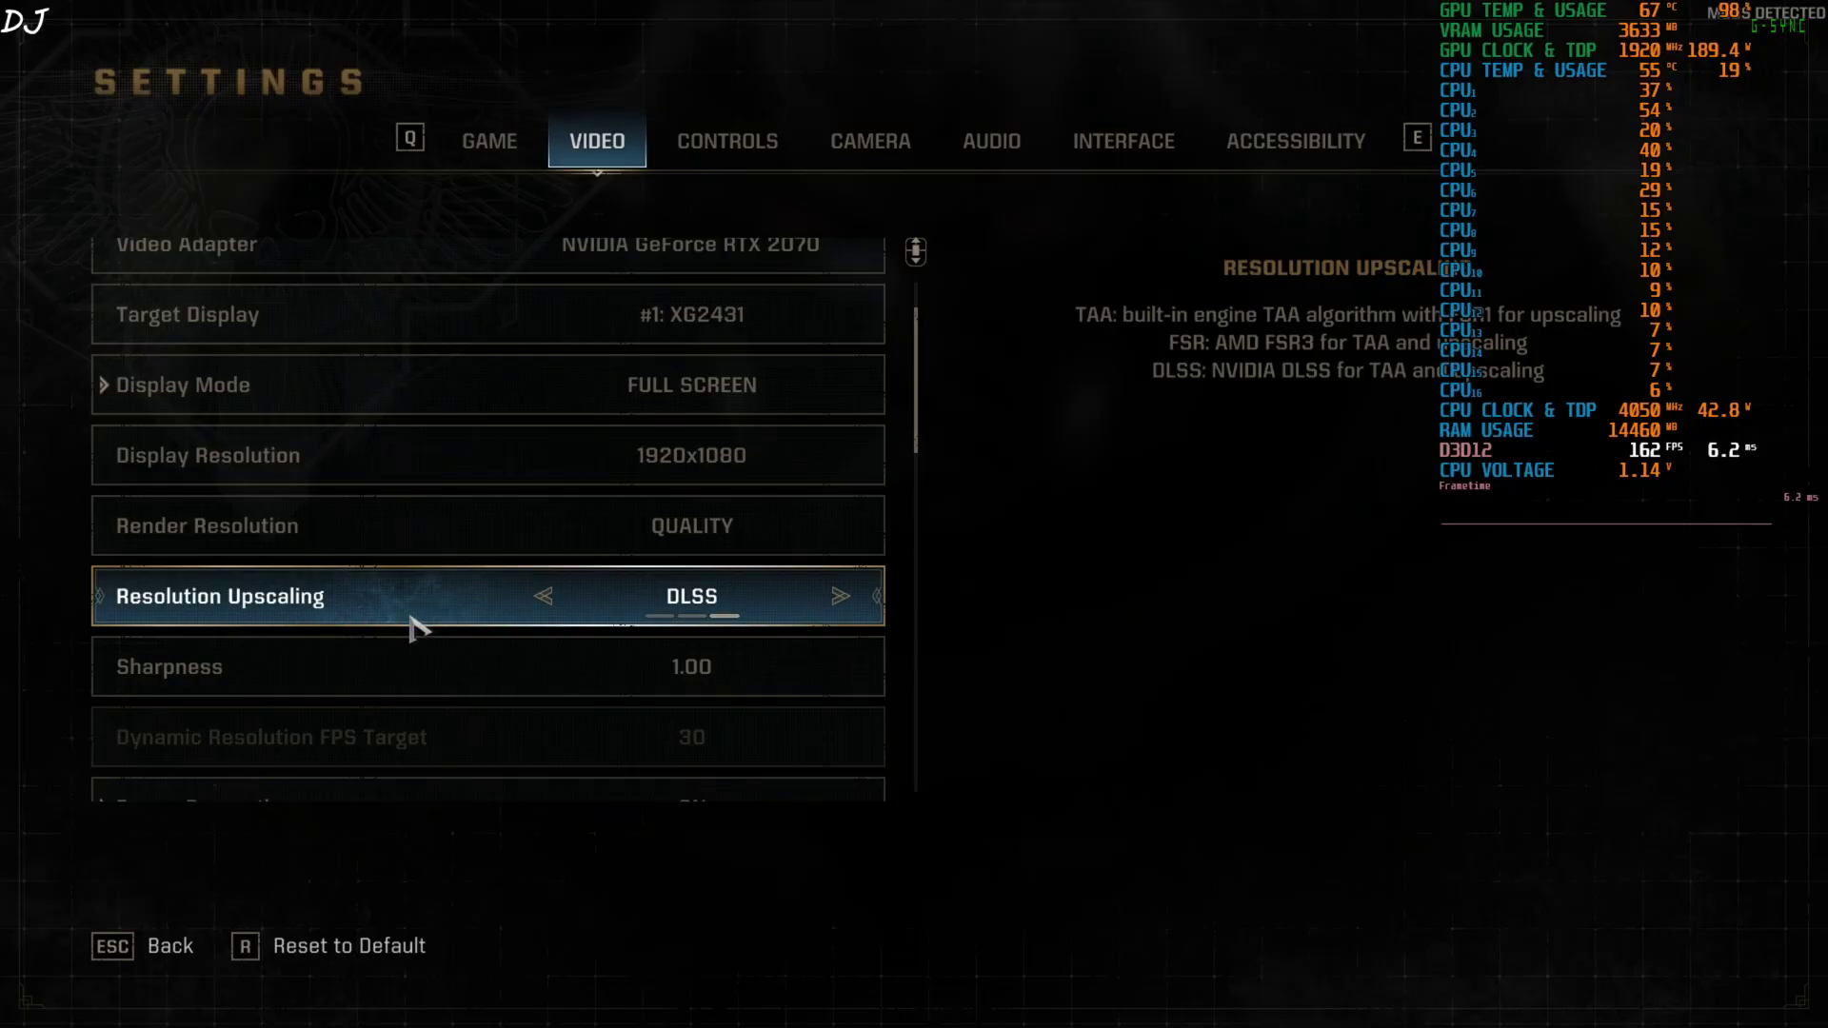
scroll(380, 562, "down", 2)
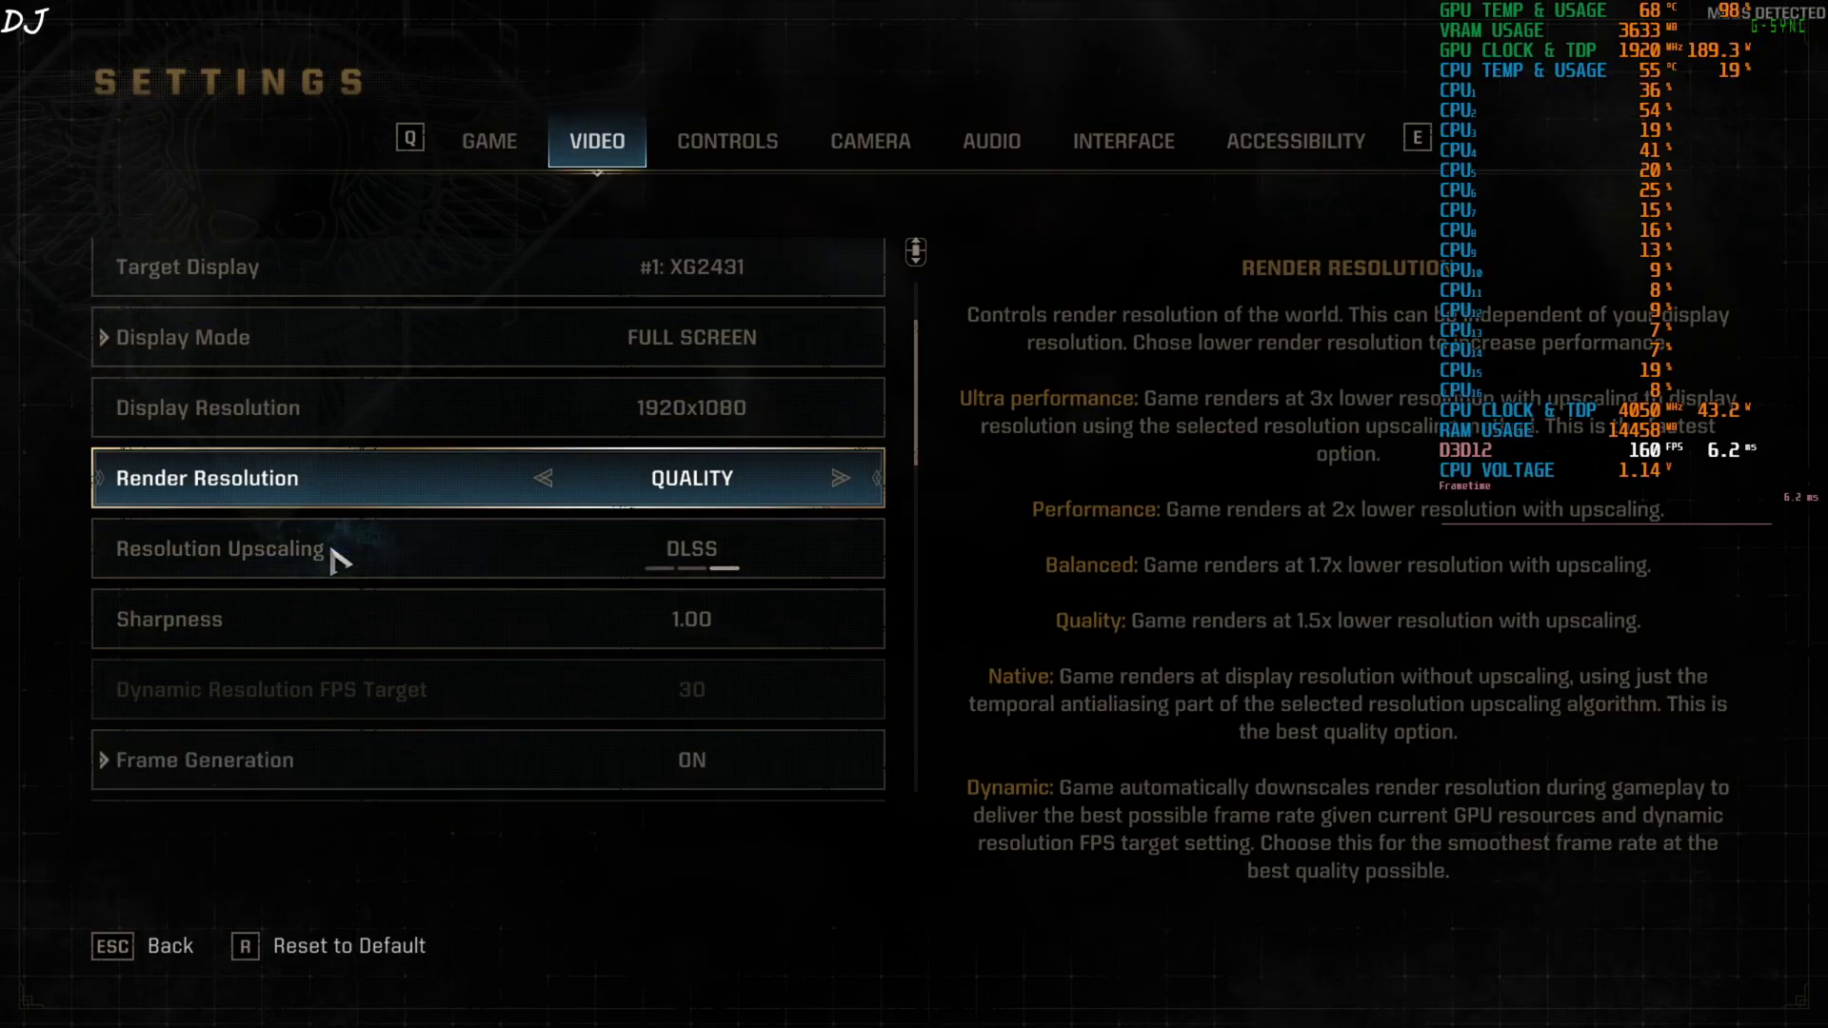
scroll(381, 609, "down", 1)
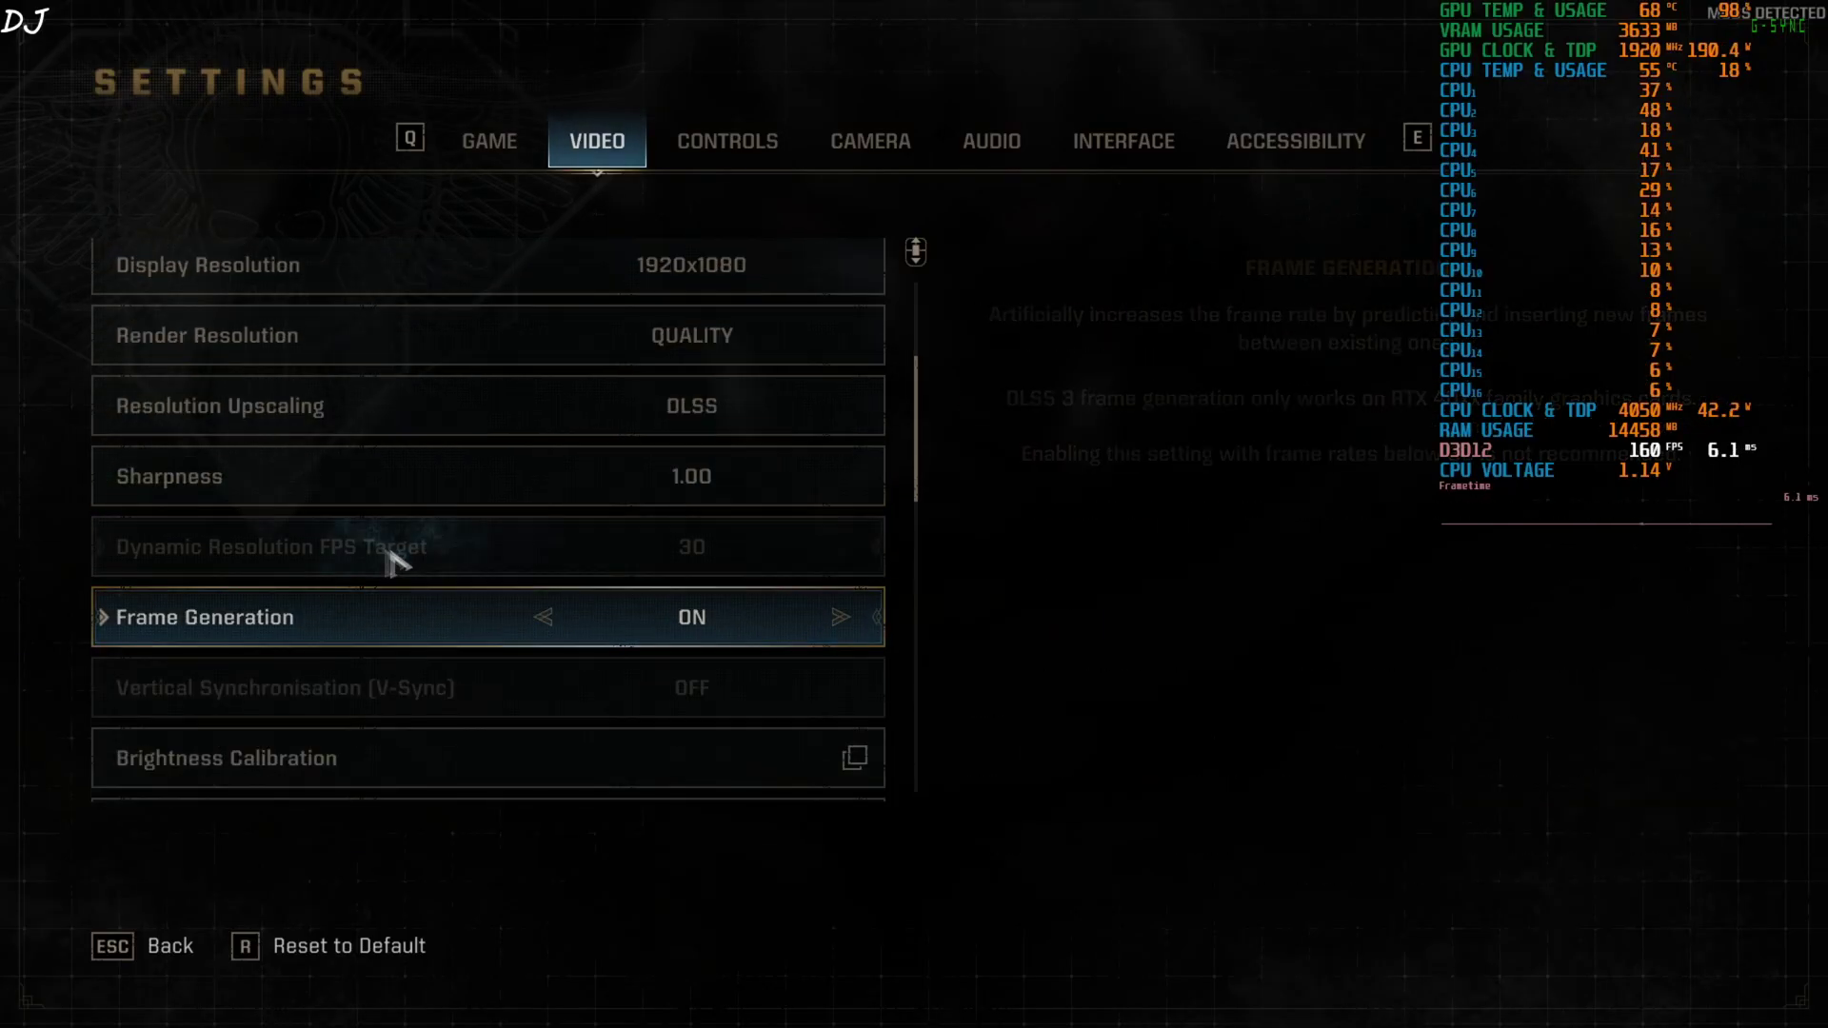
scroll(286, 571, "down", 1)
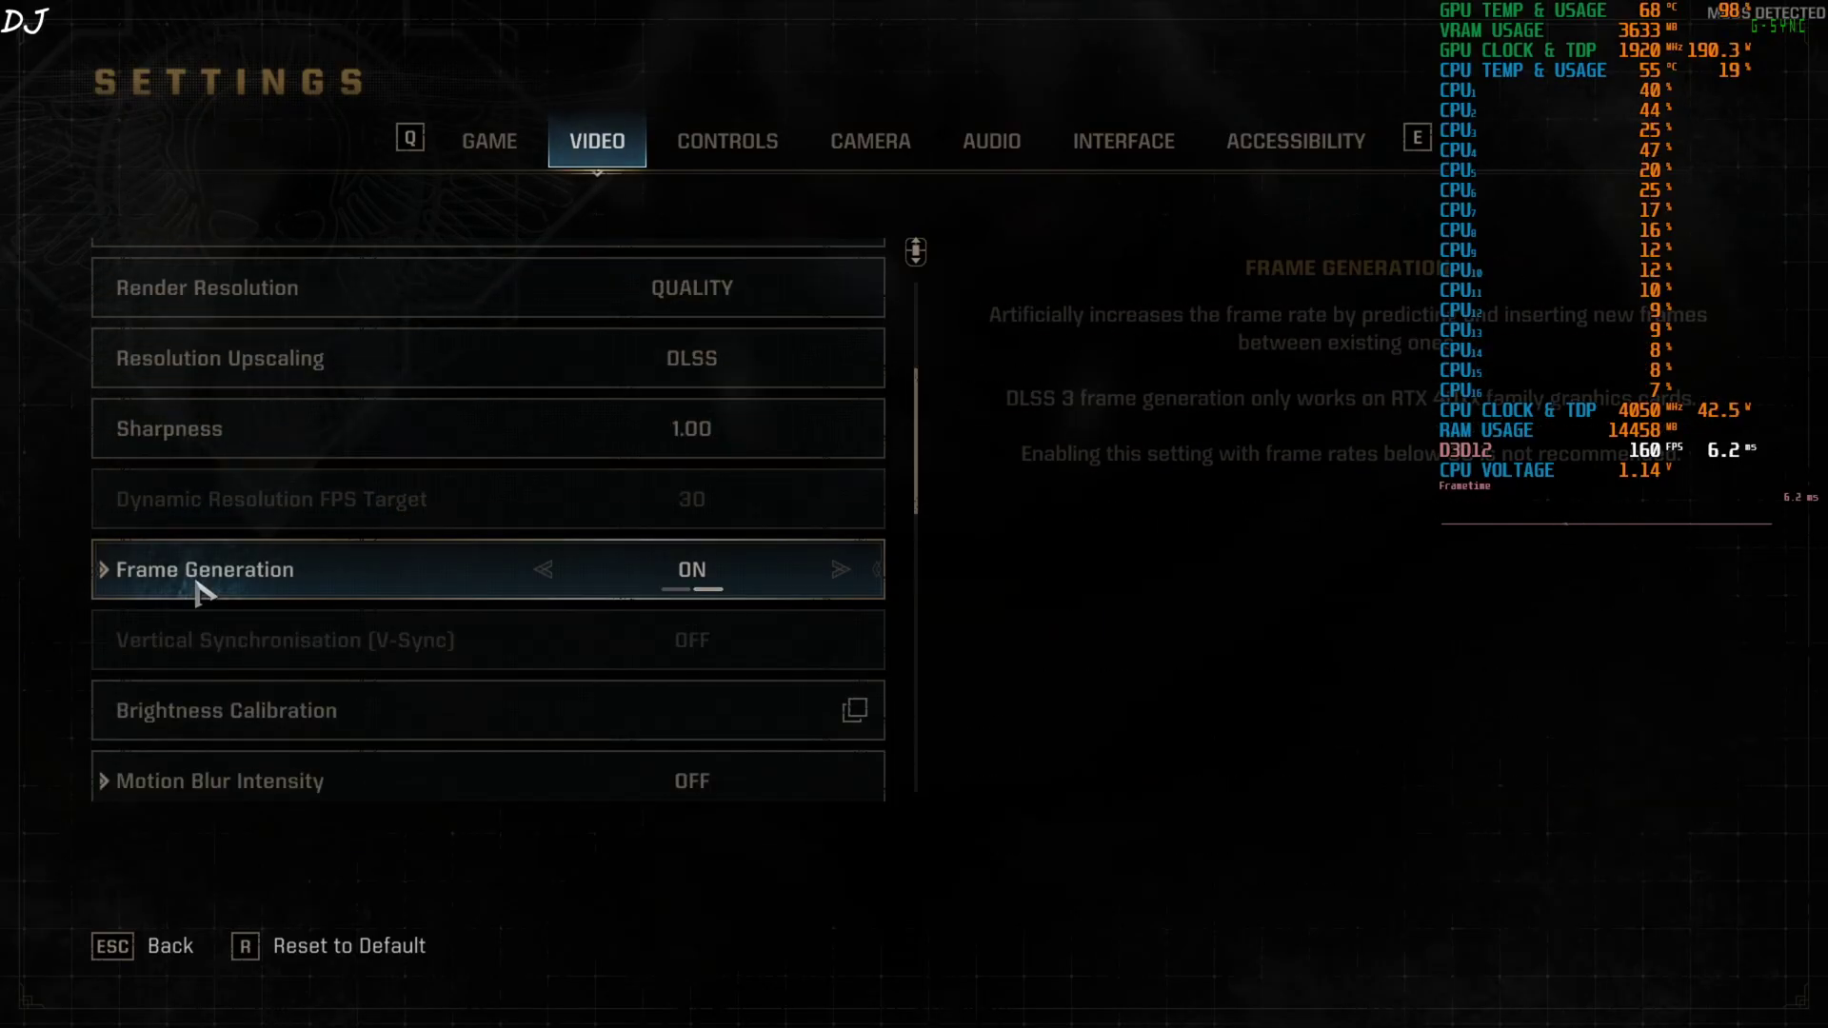
left_click(543, 571)
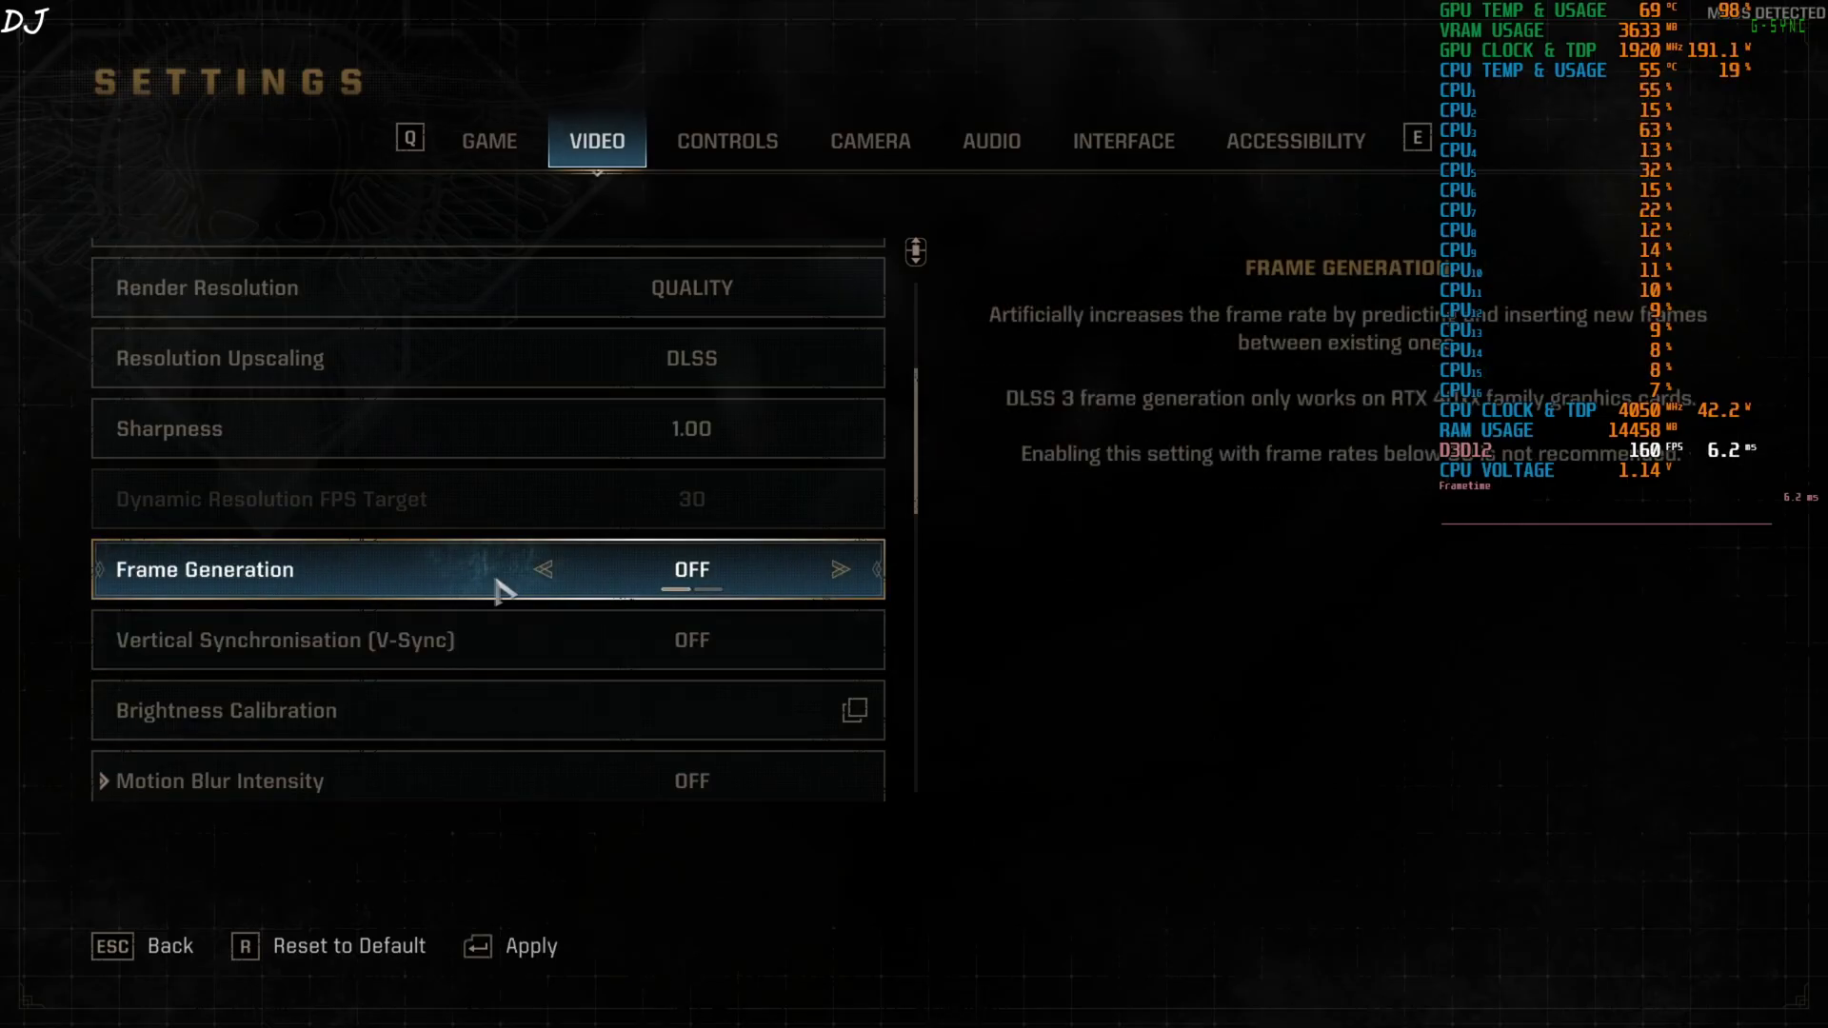
Step: Look over the V-Sync, motion blur, FPS limit, quality and miscellaneous video options, apply the changes, and return to the main menu
scroll(654, 582, "down", 1)
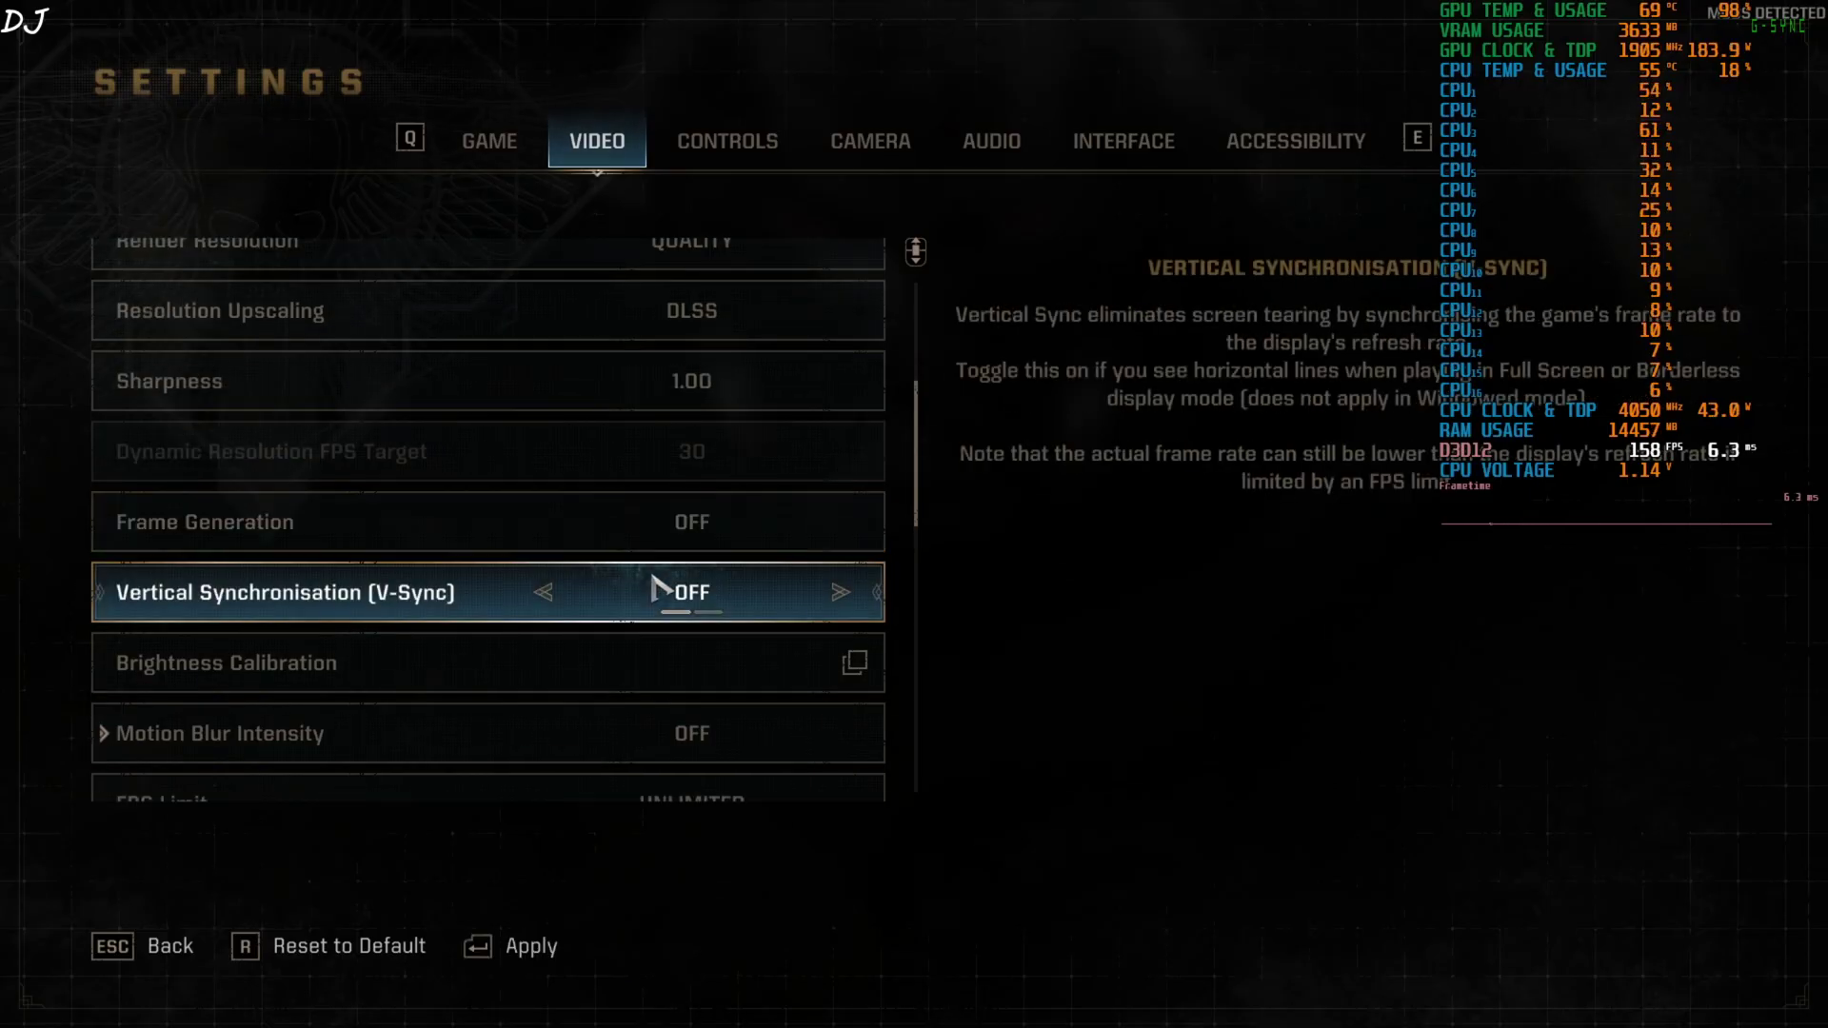
scroll(654, 583, "down", 1)
scroll(655, 590, "down", 5)
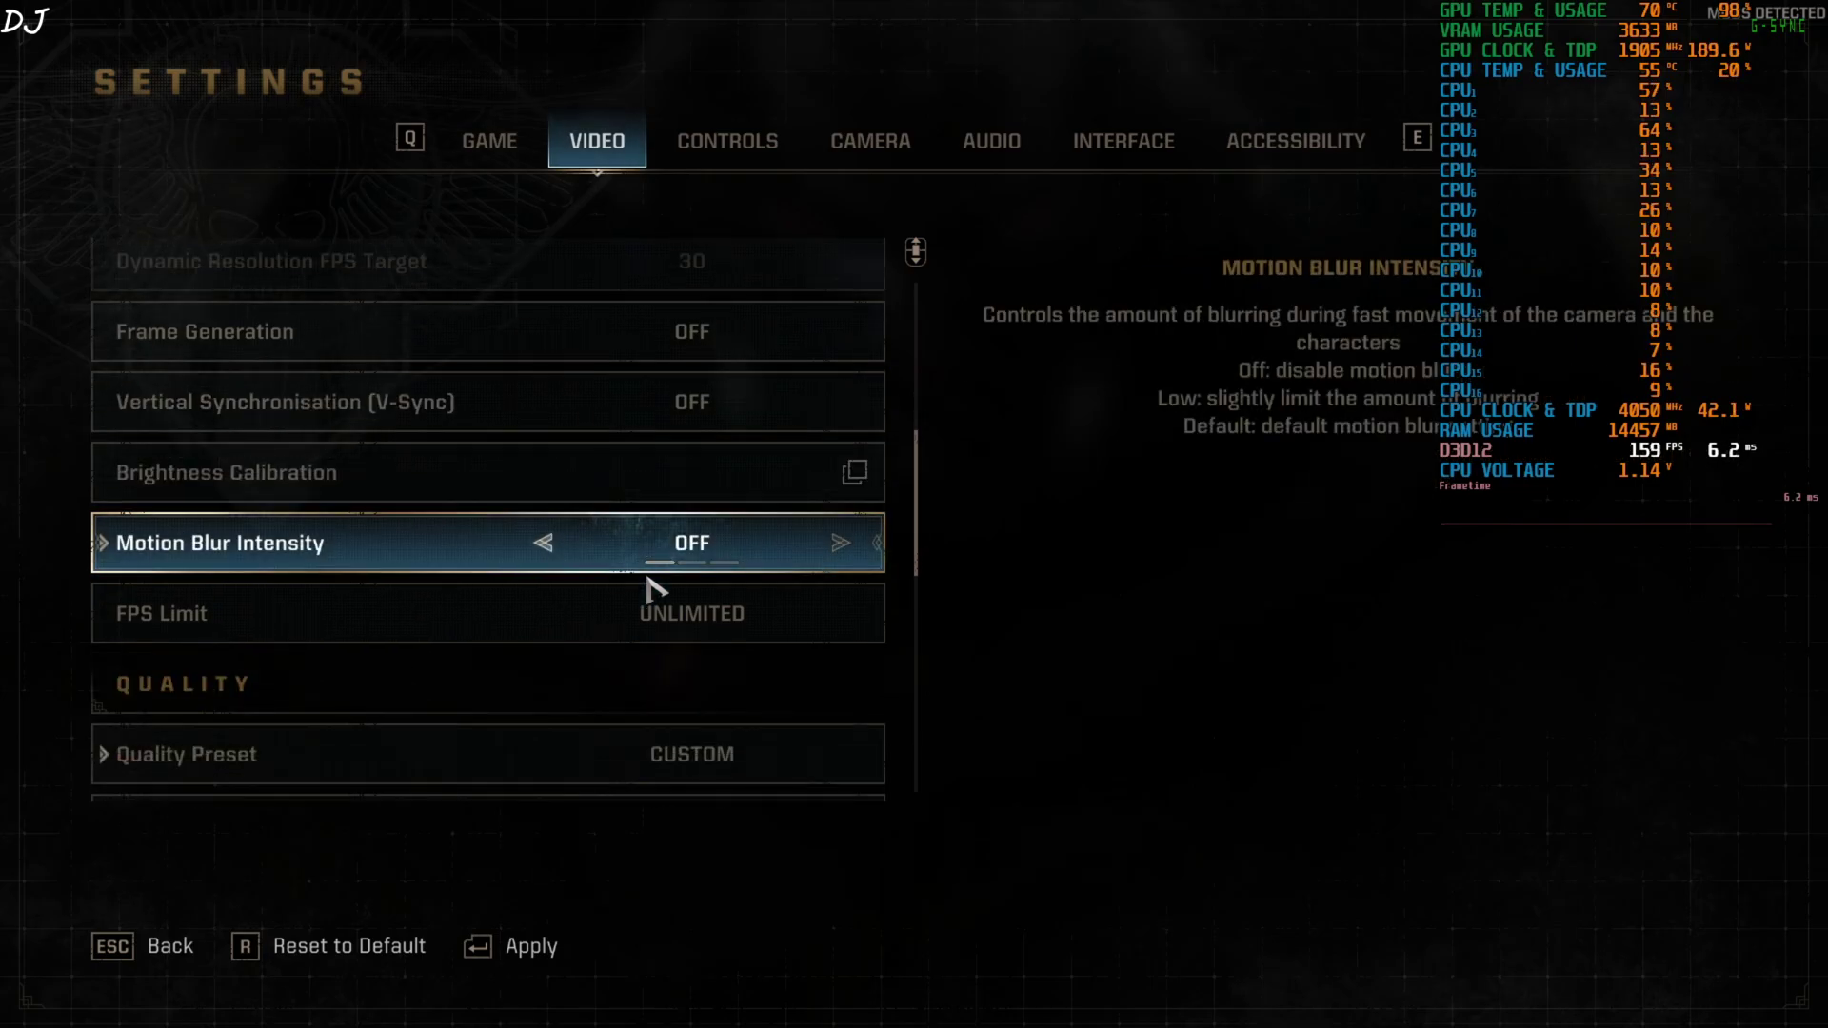
scroll(655, 590, "down", 7)
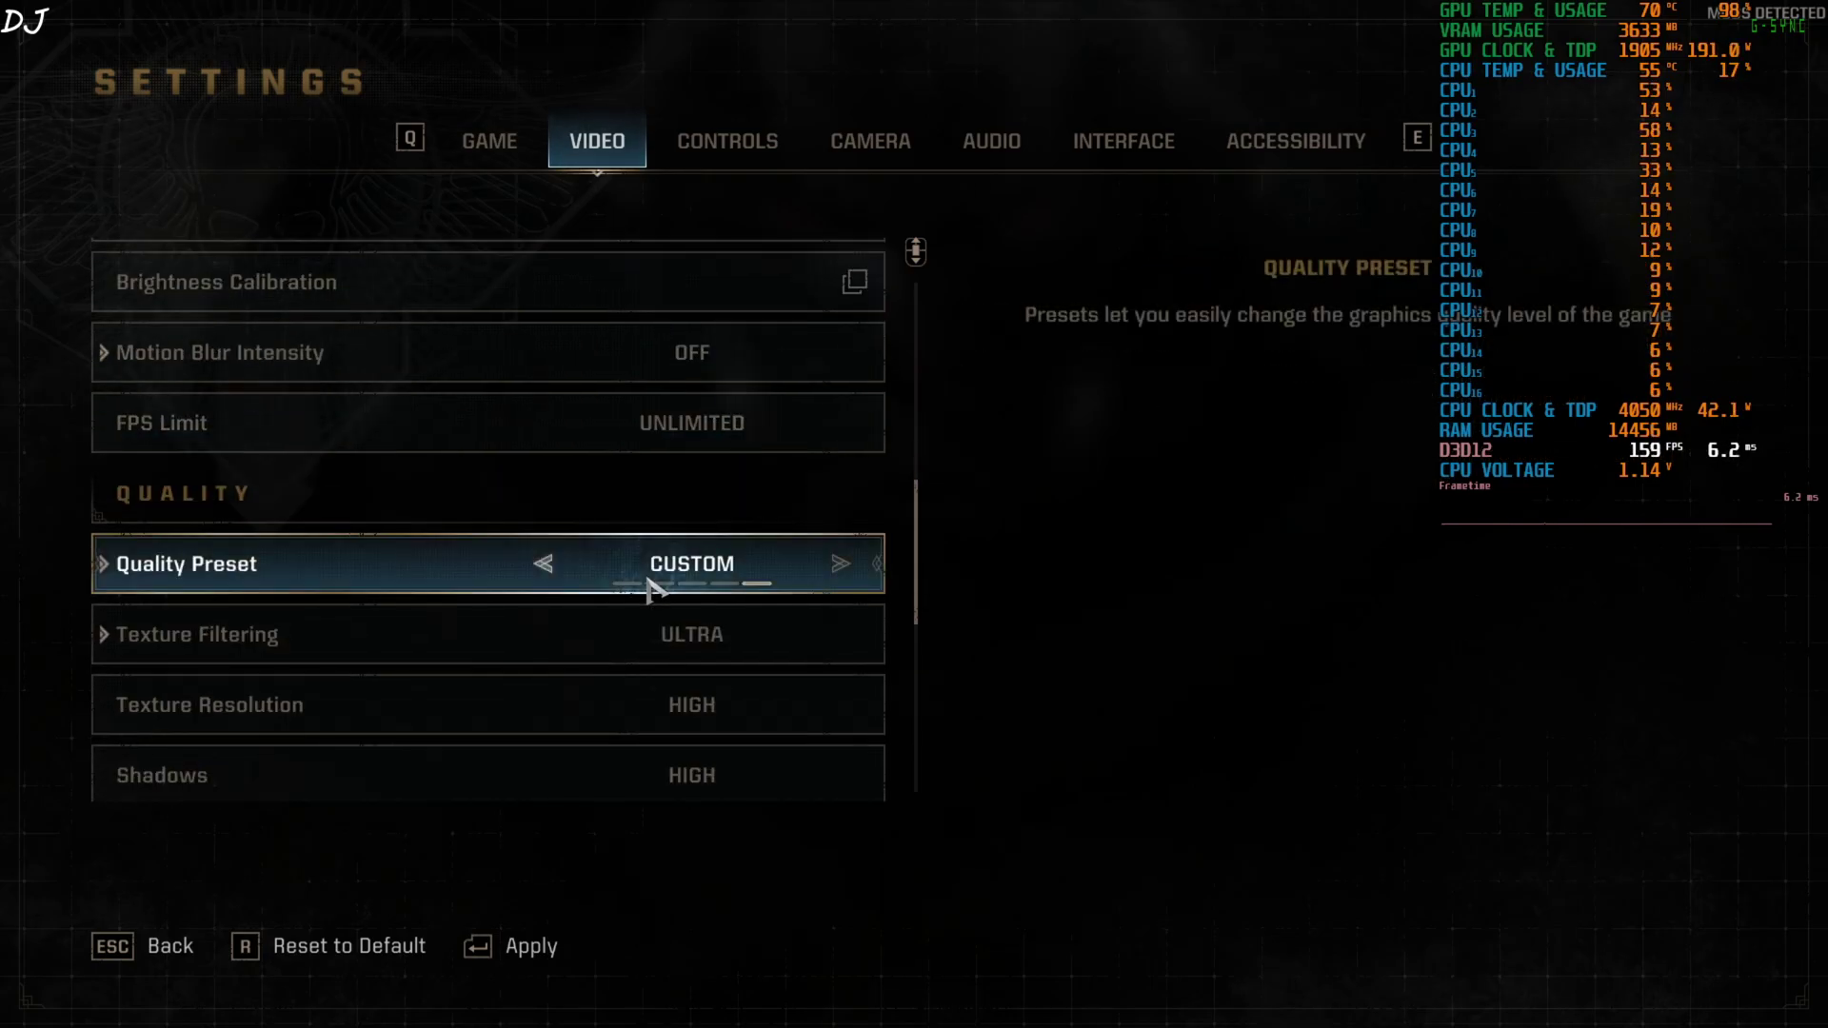
scroll(595, 490, "down", 5)
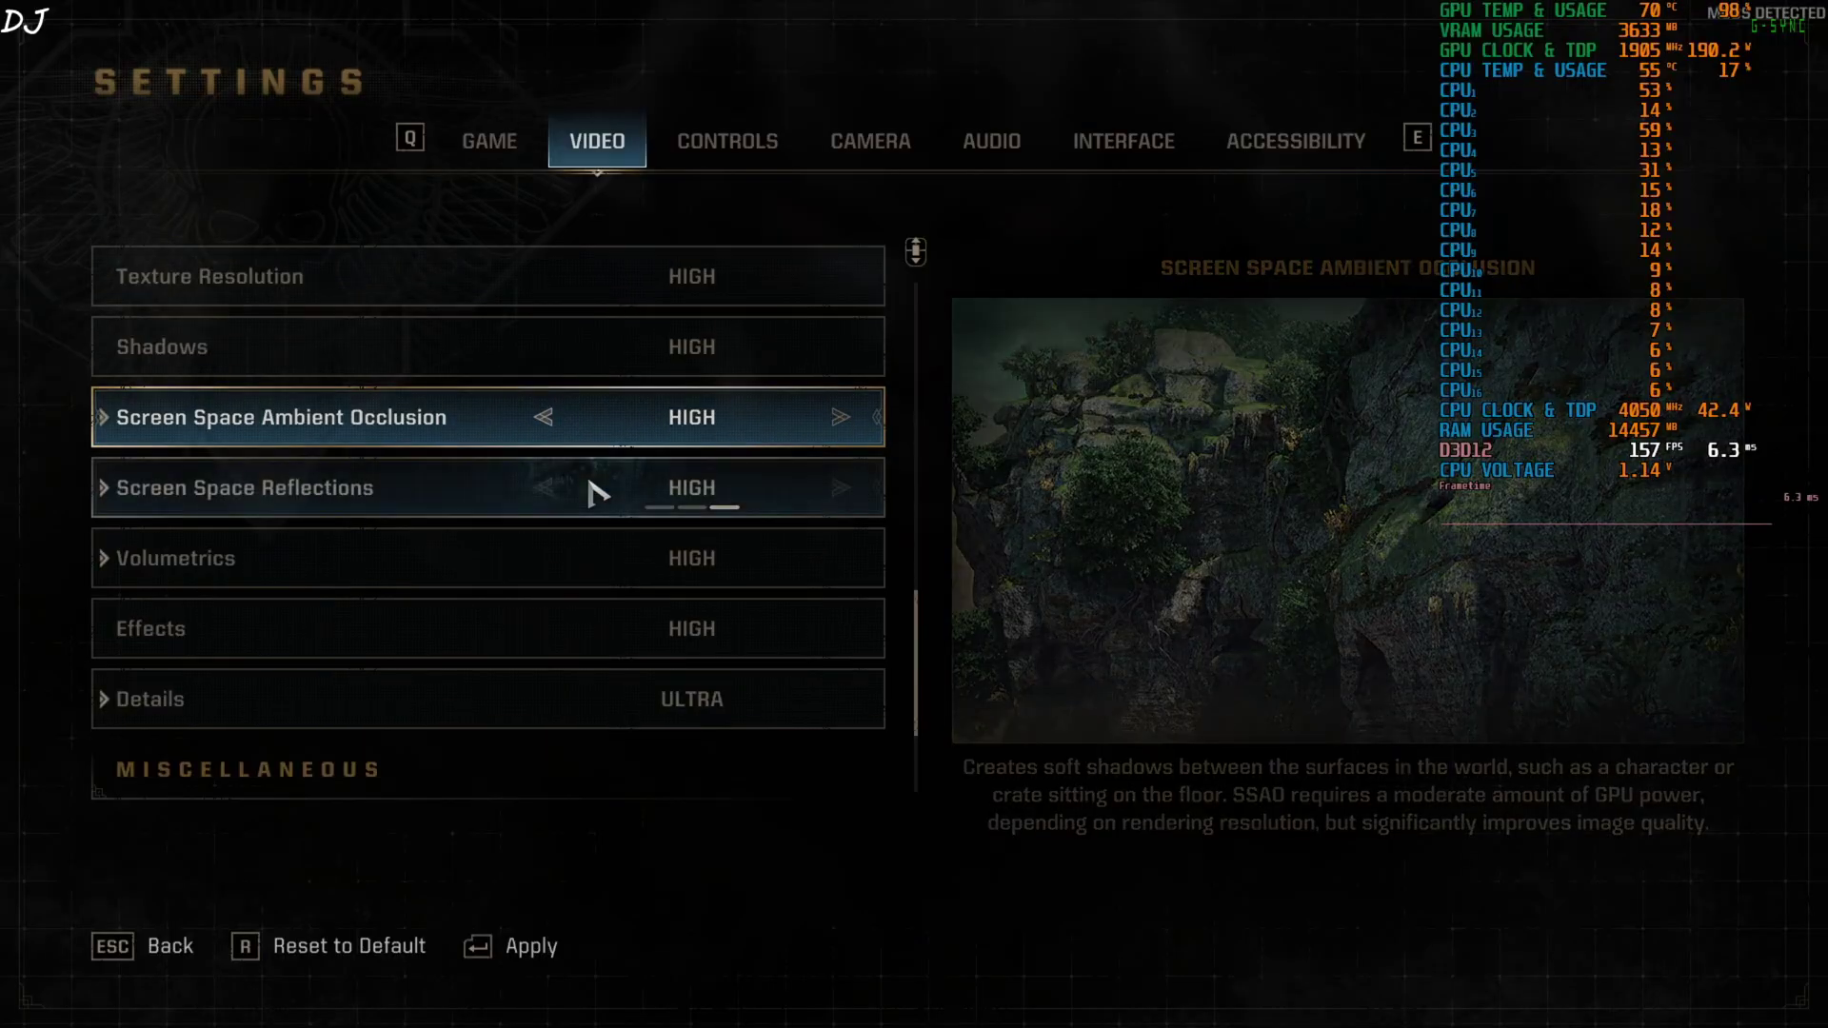
scroll(595, 490, "down", 4)
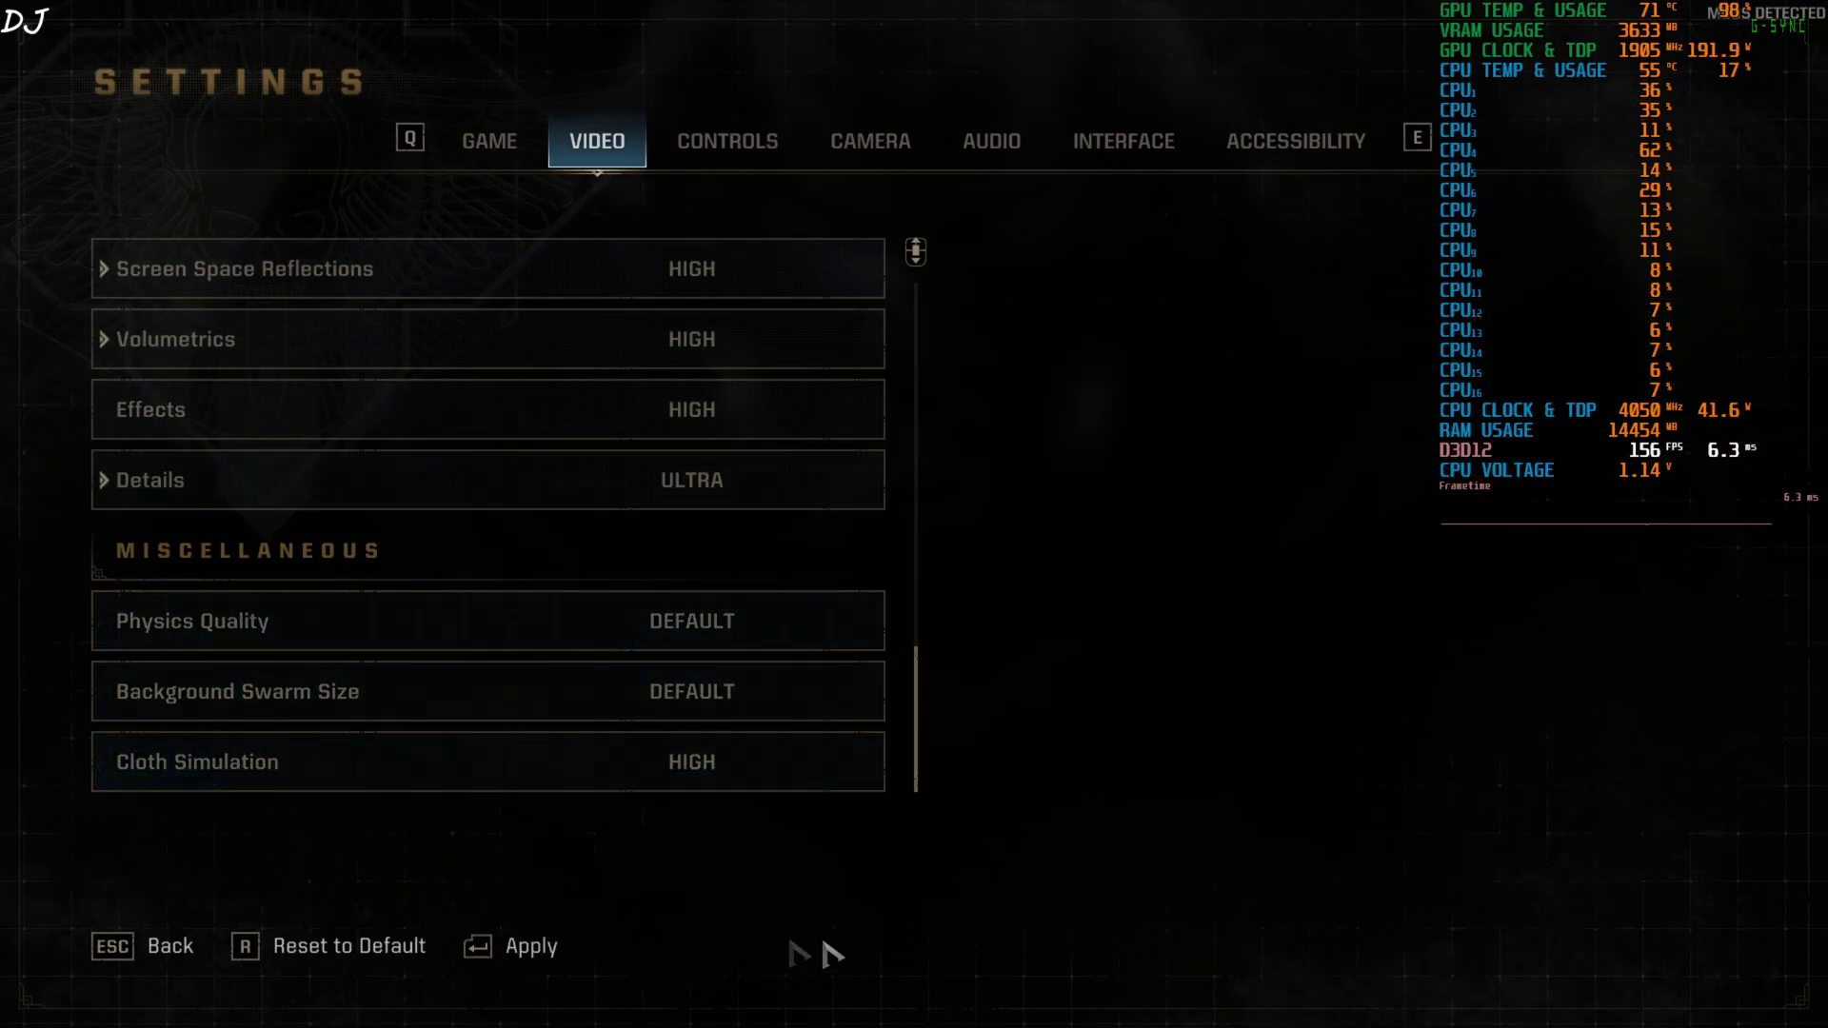
left_click(529, 948)
key("Escape")
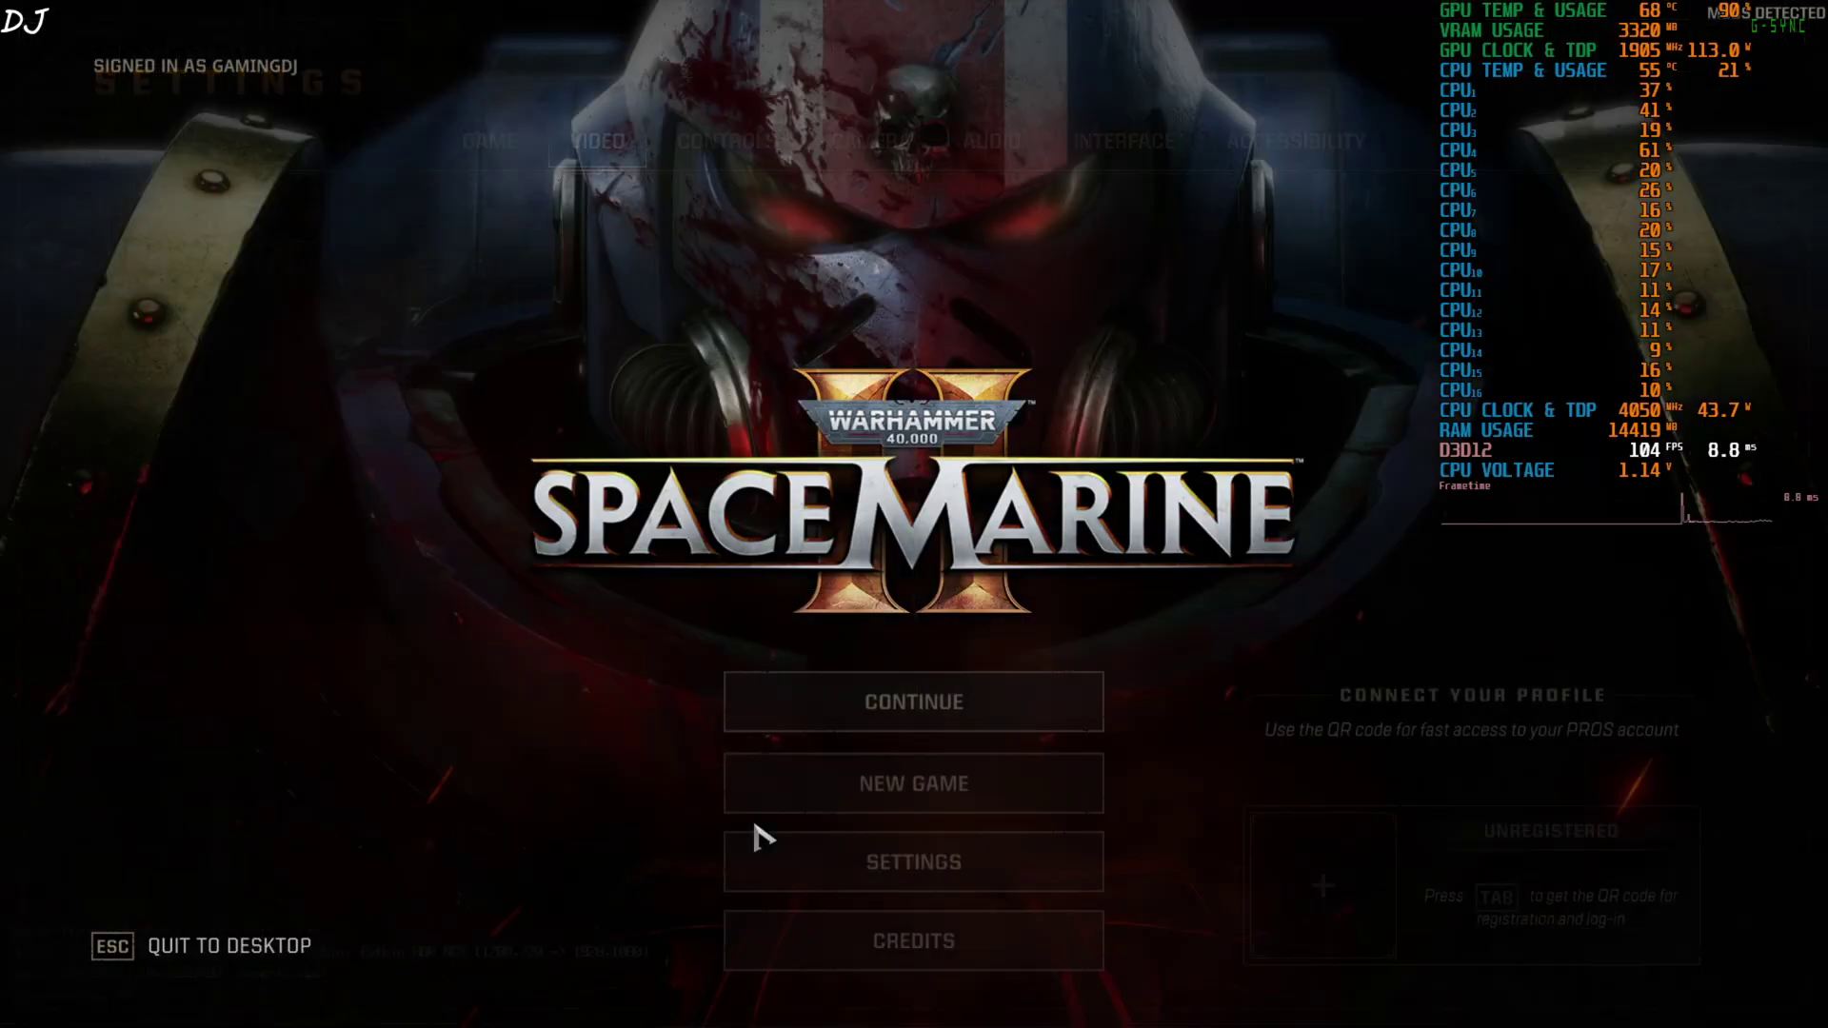
key("Escape")
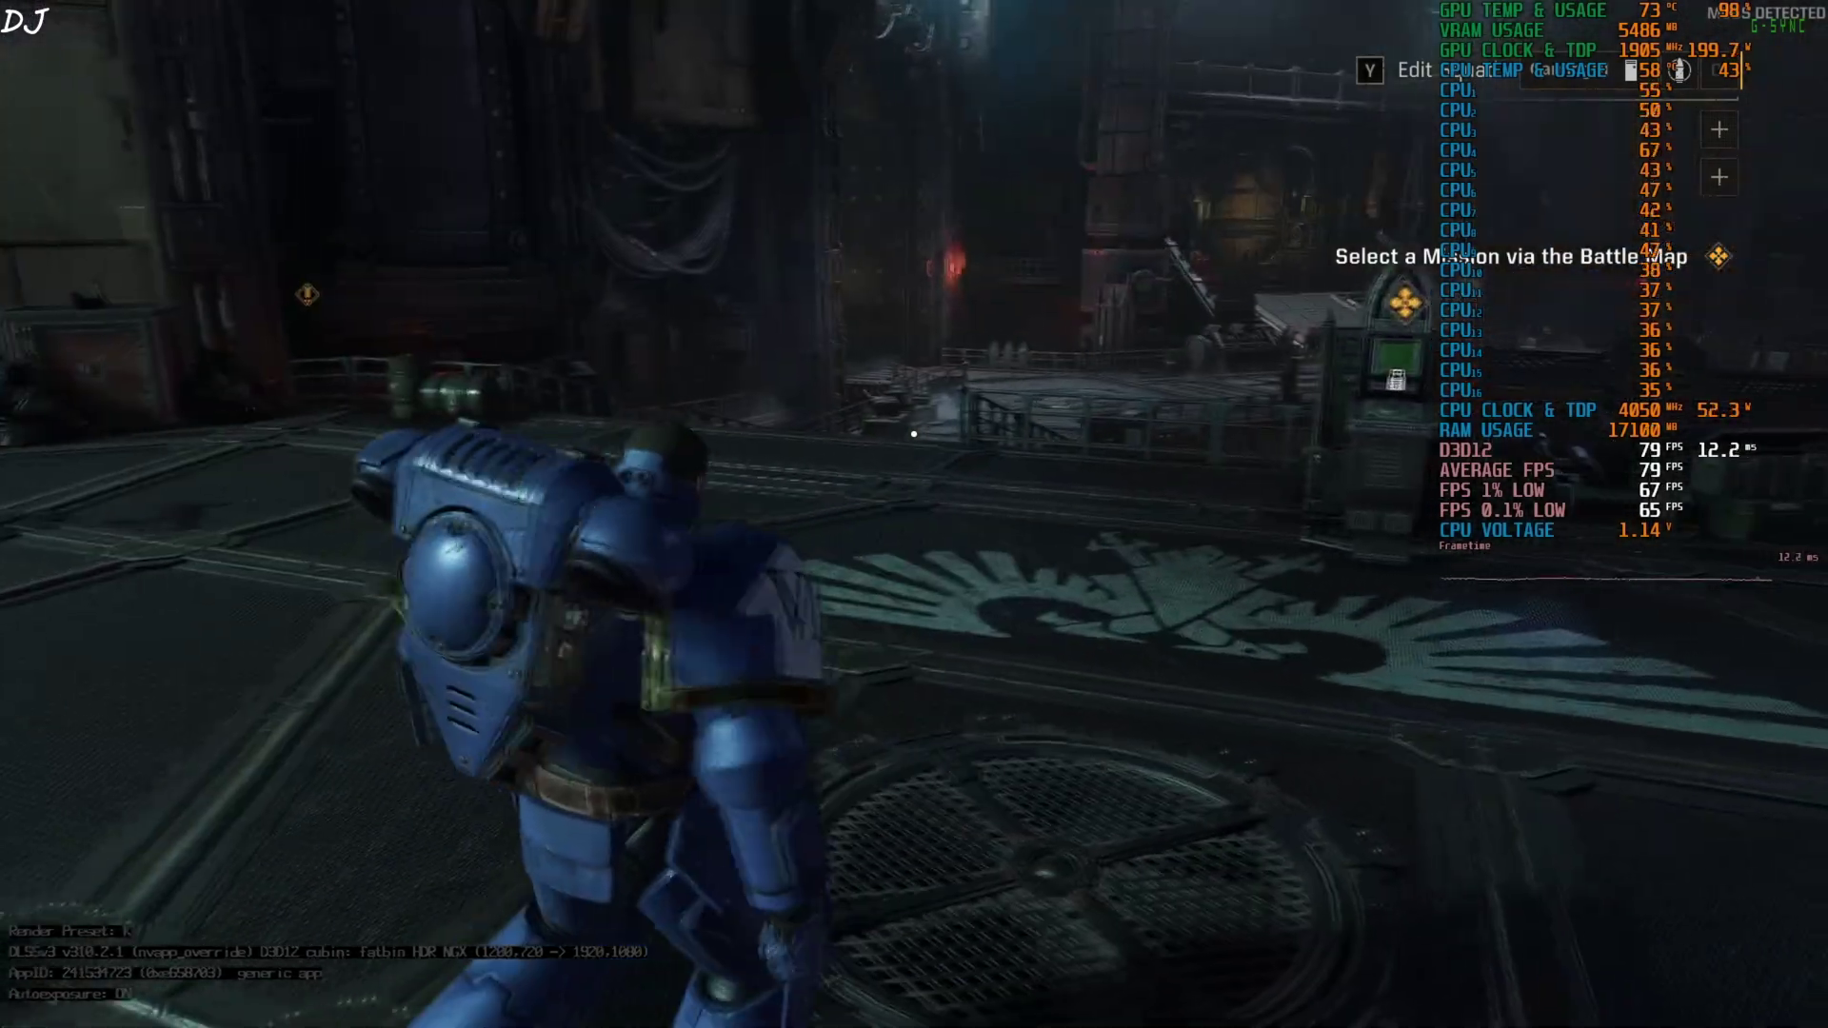
Step: Walk the character around the hub hangar to check in-game performance and image quality
key("w")
key("w")
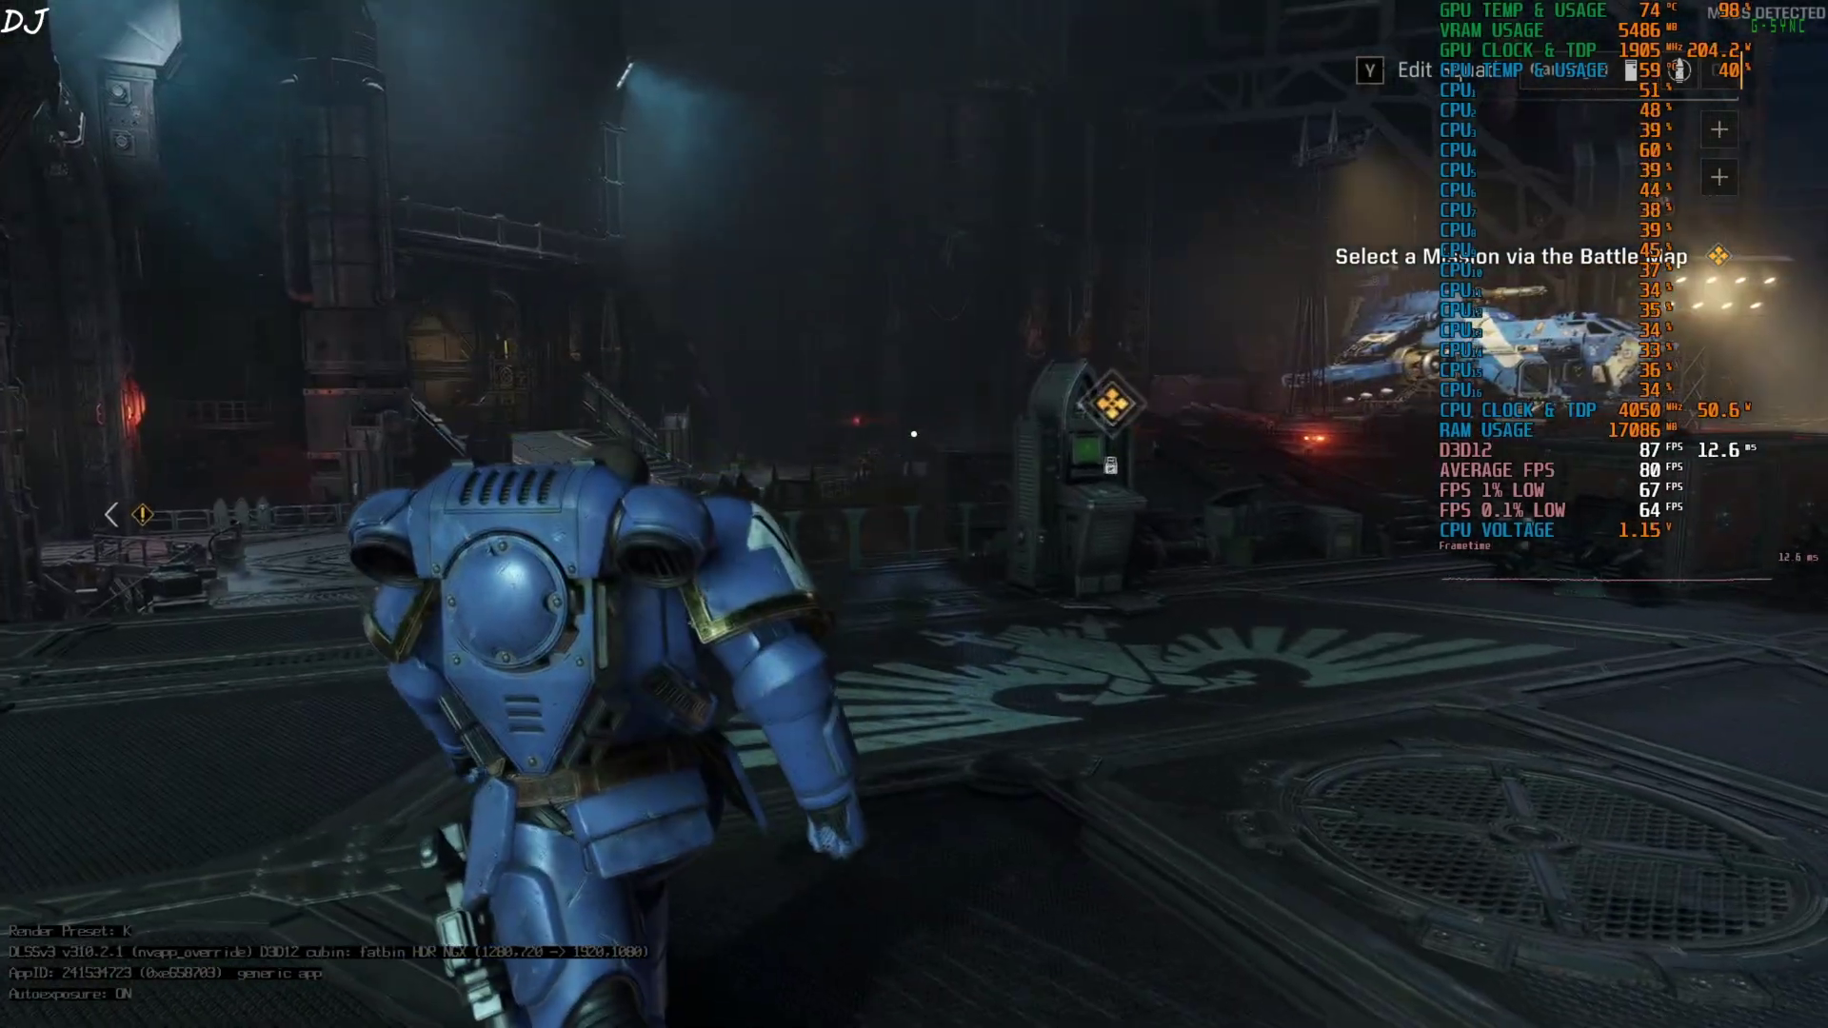
key("w")
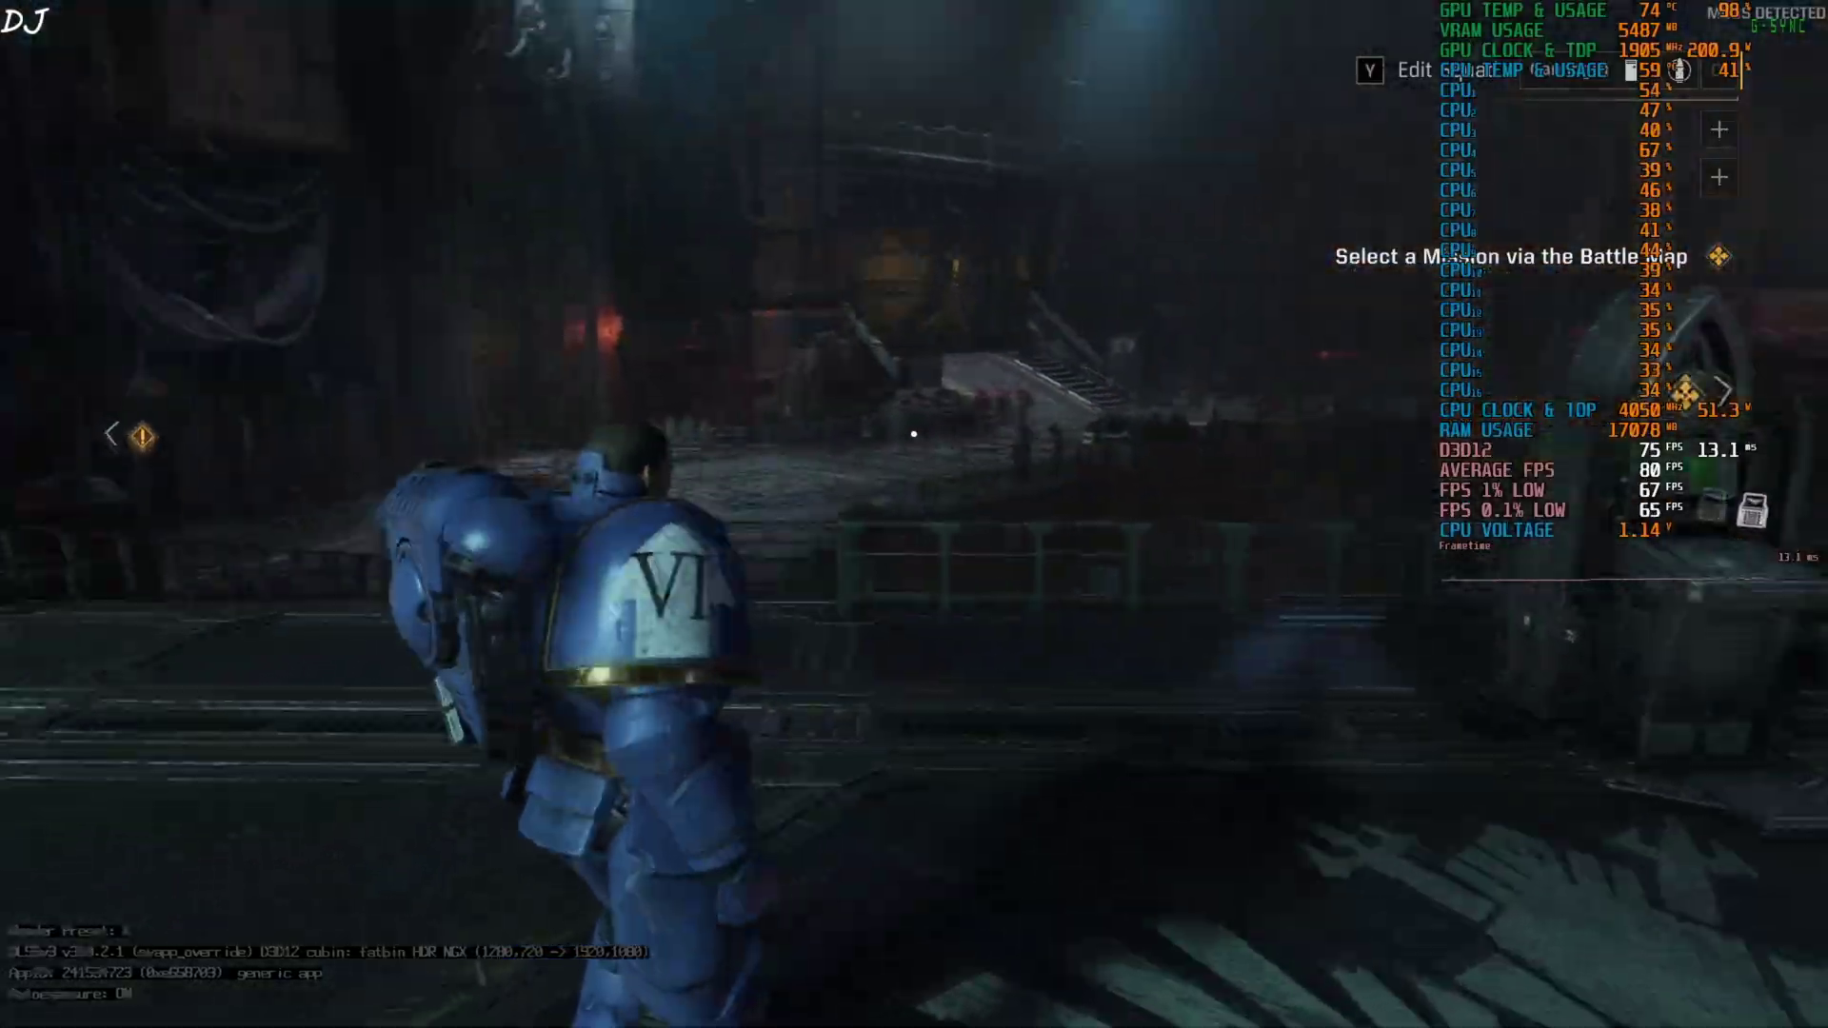
key("w")
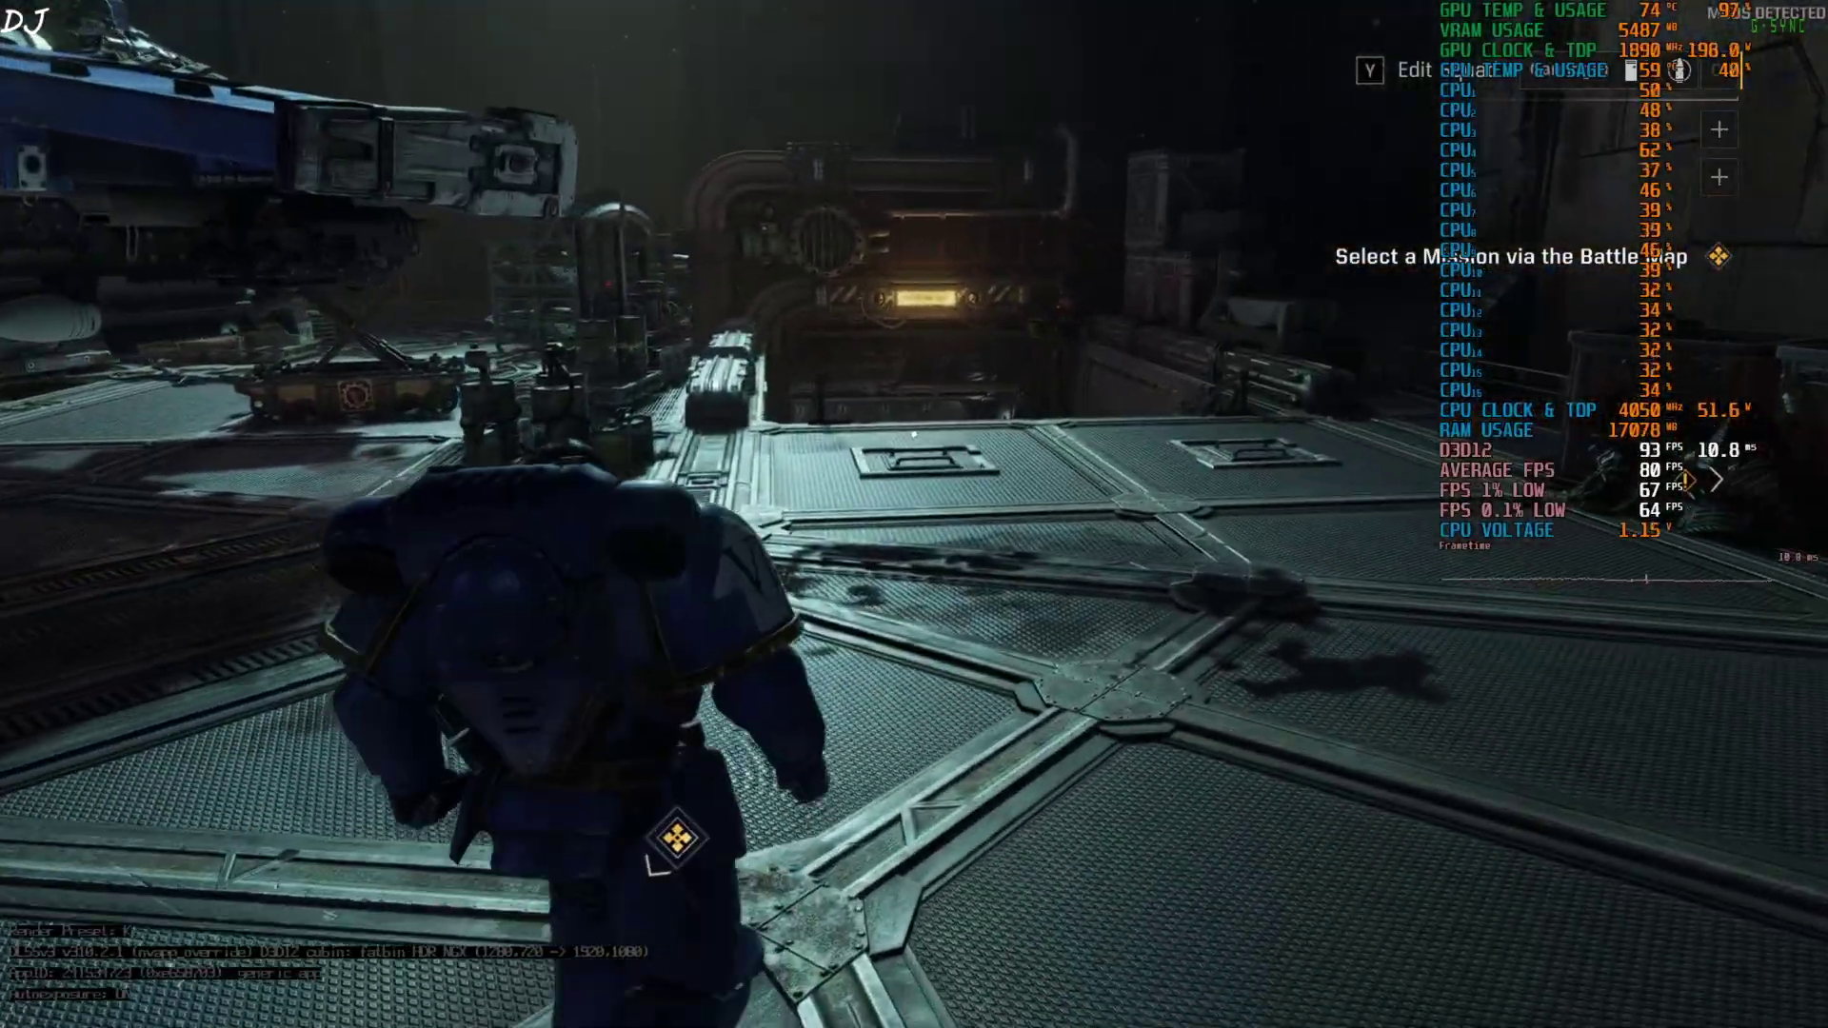
key("w")
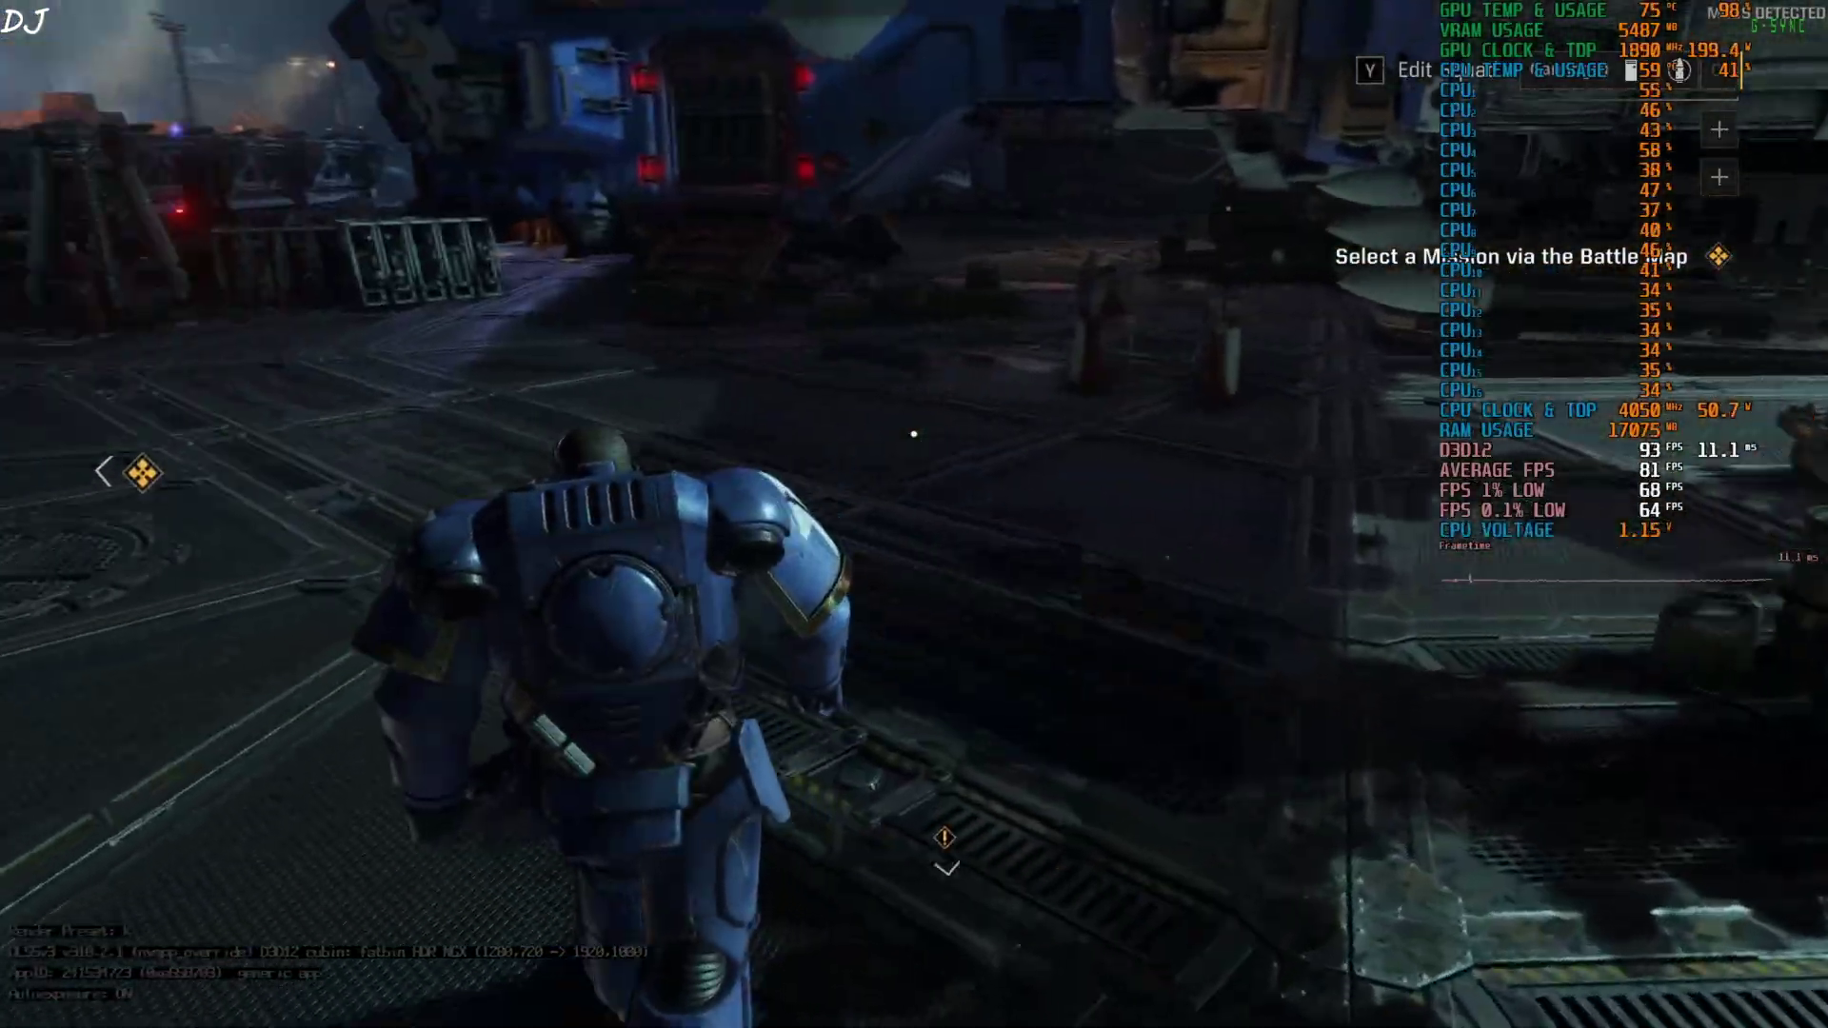
key("w")
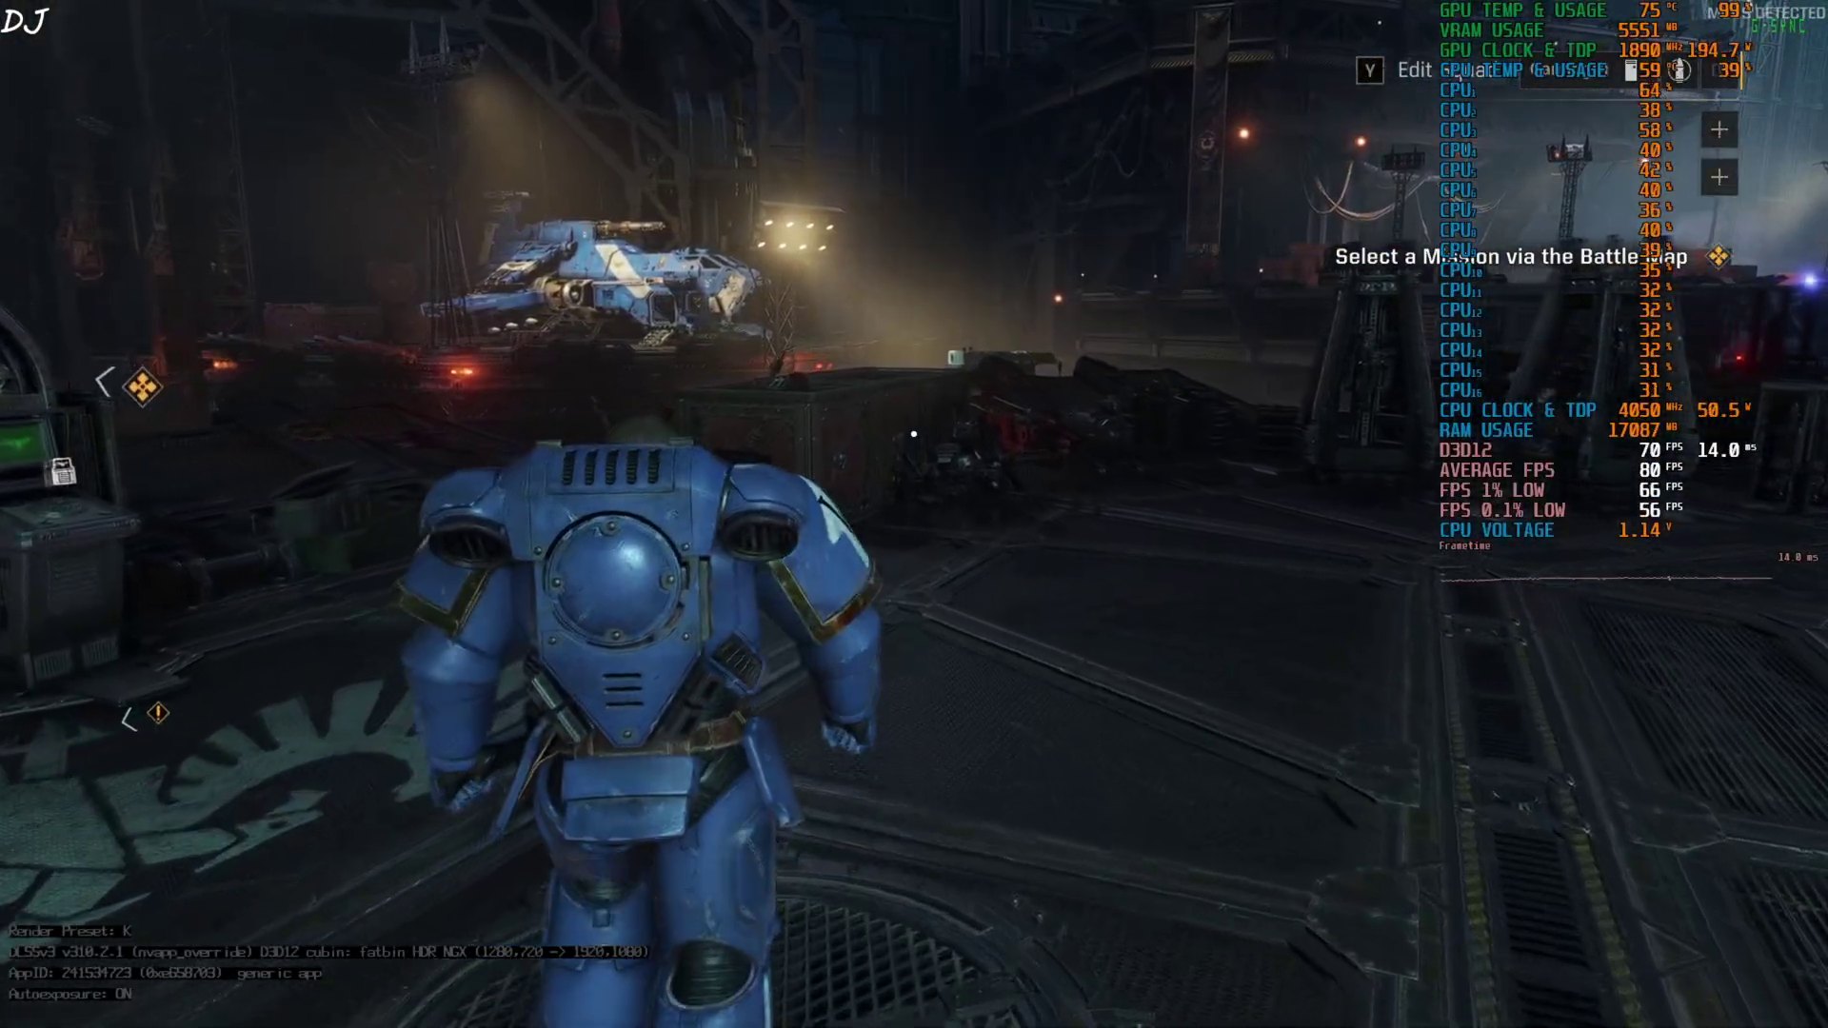
key("w")
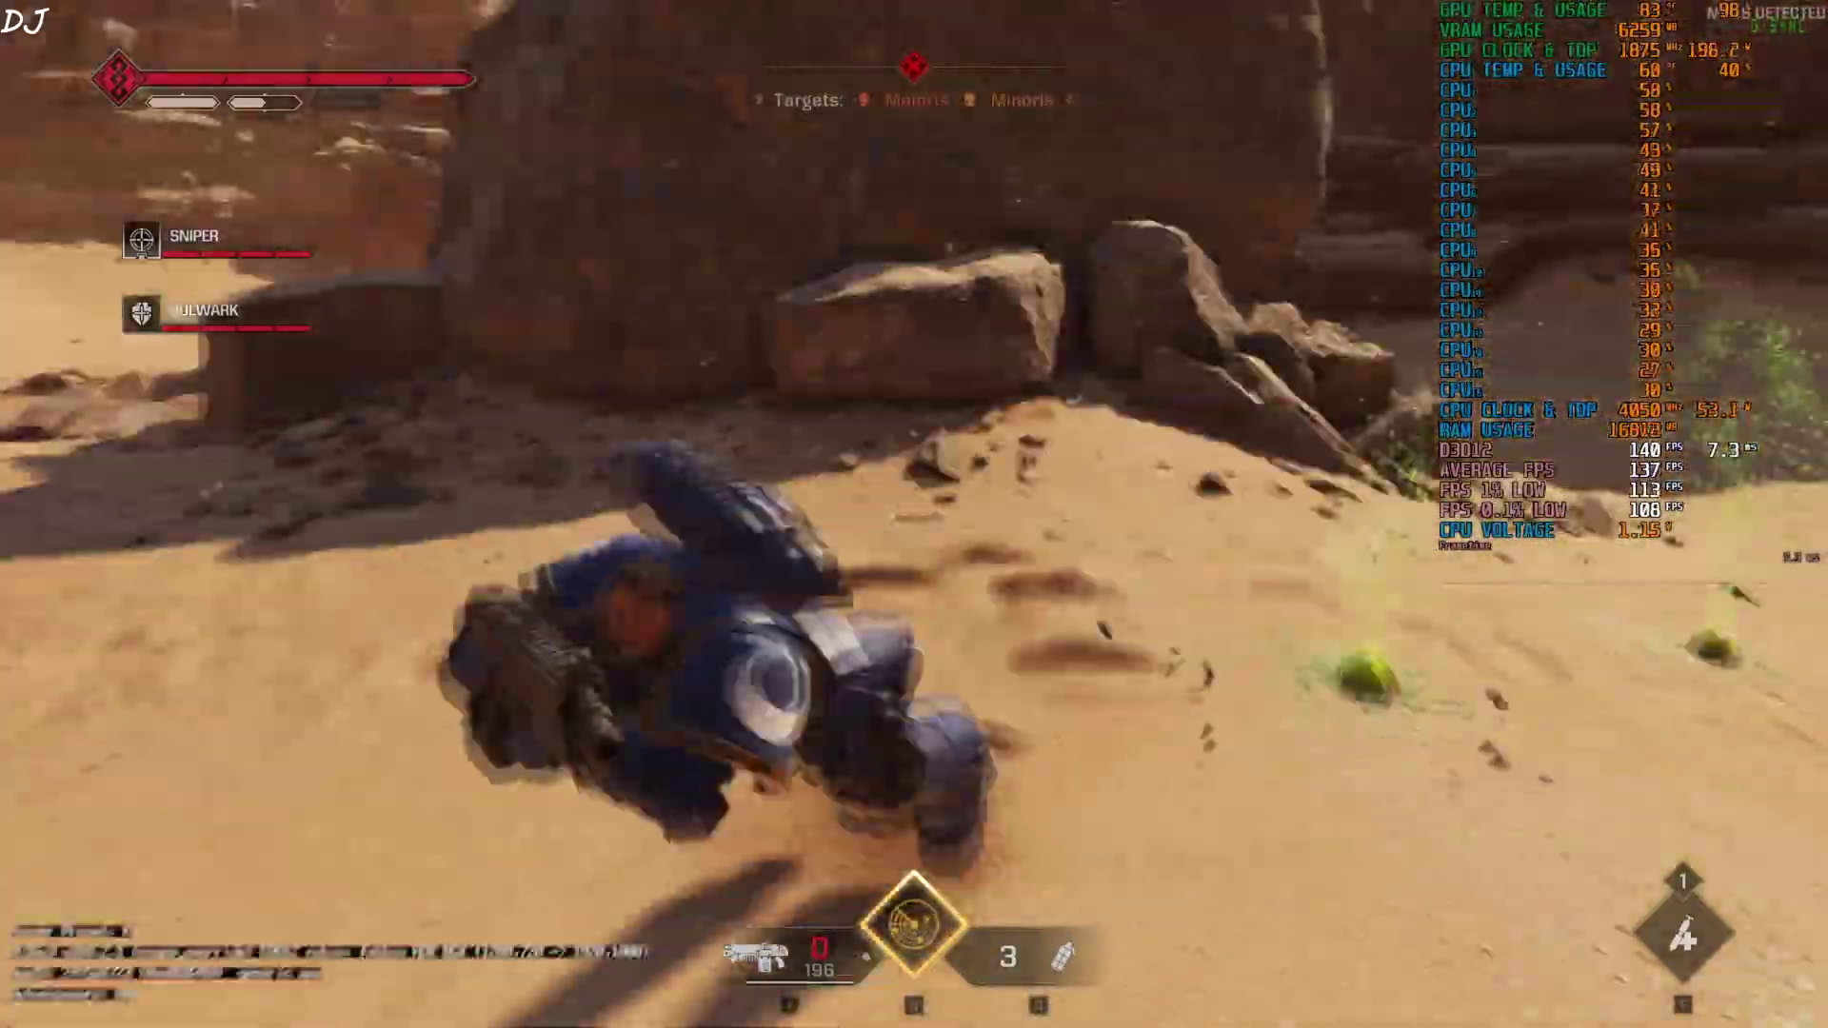
Step: Play through the desert mission combat, reloading, dodging and shooting enemies, to check performance, and leave the gameplay
key("r")
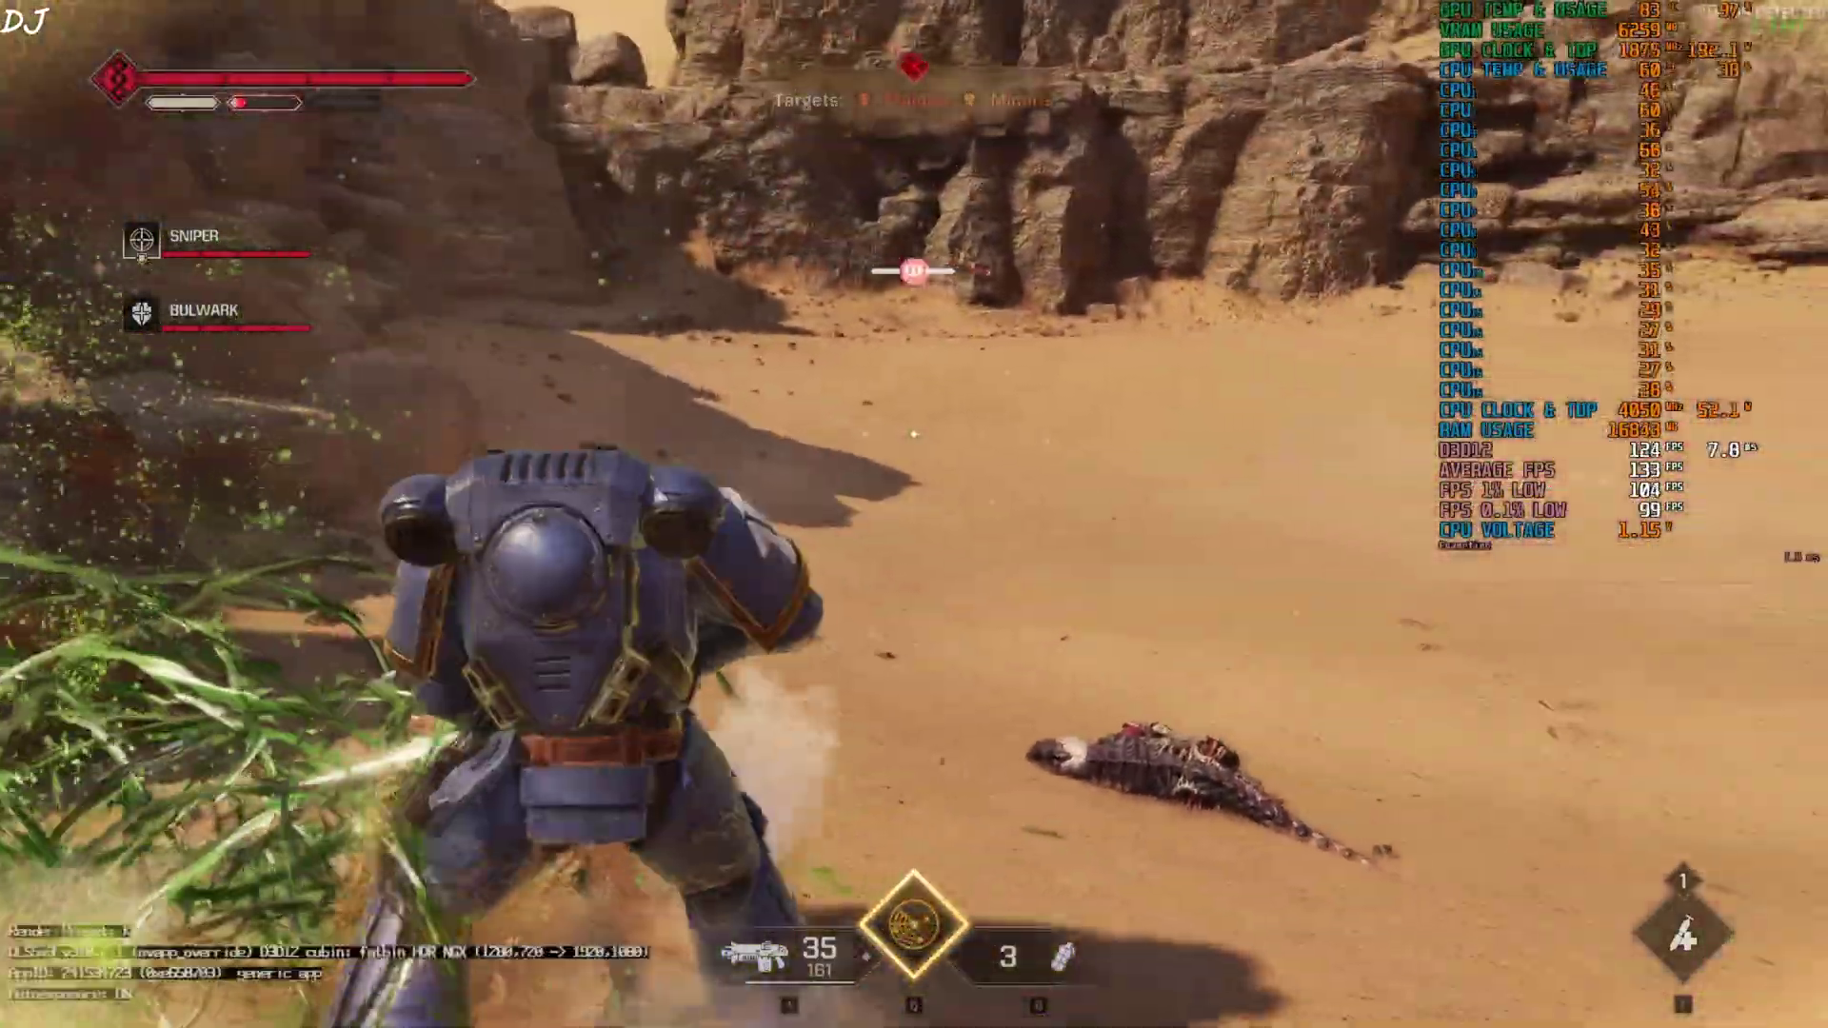
key("space")
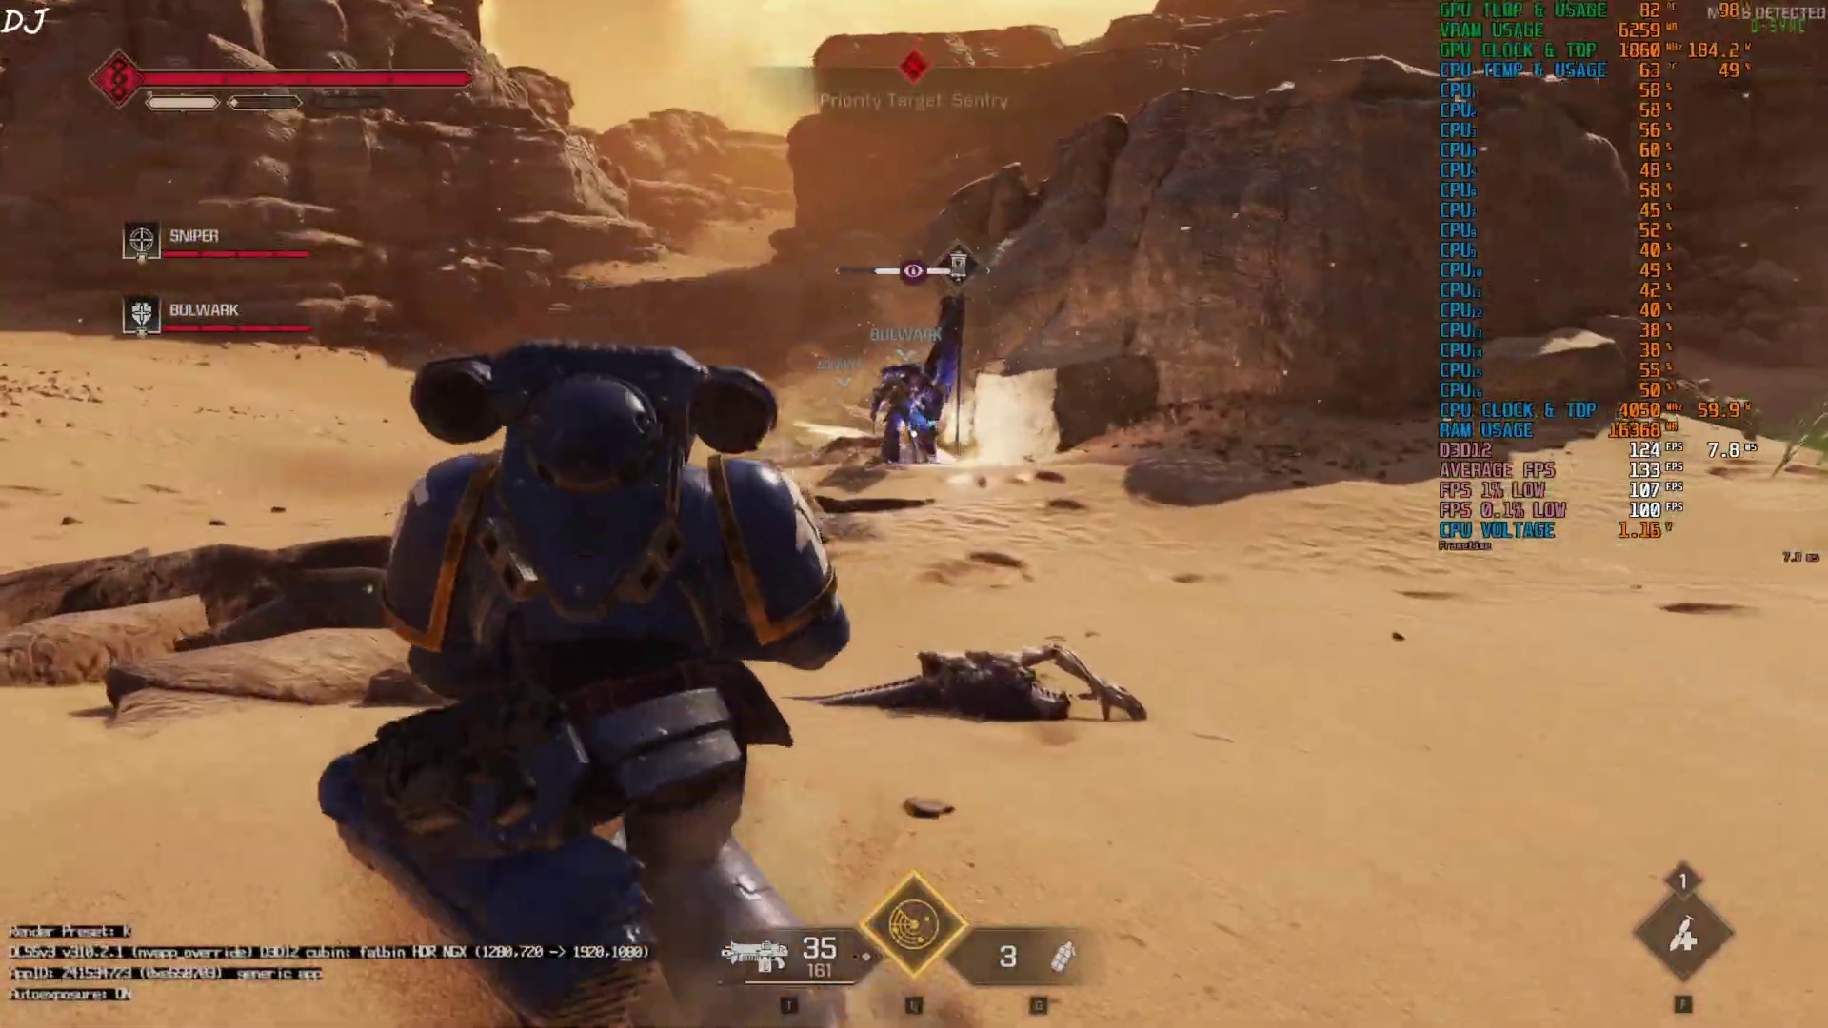
left_click(914, 434)
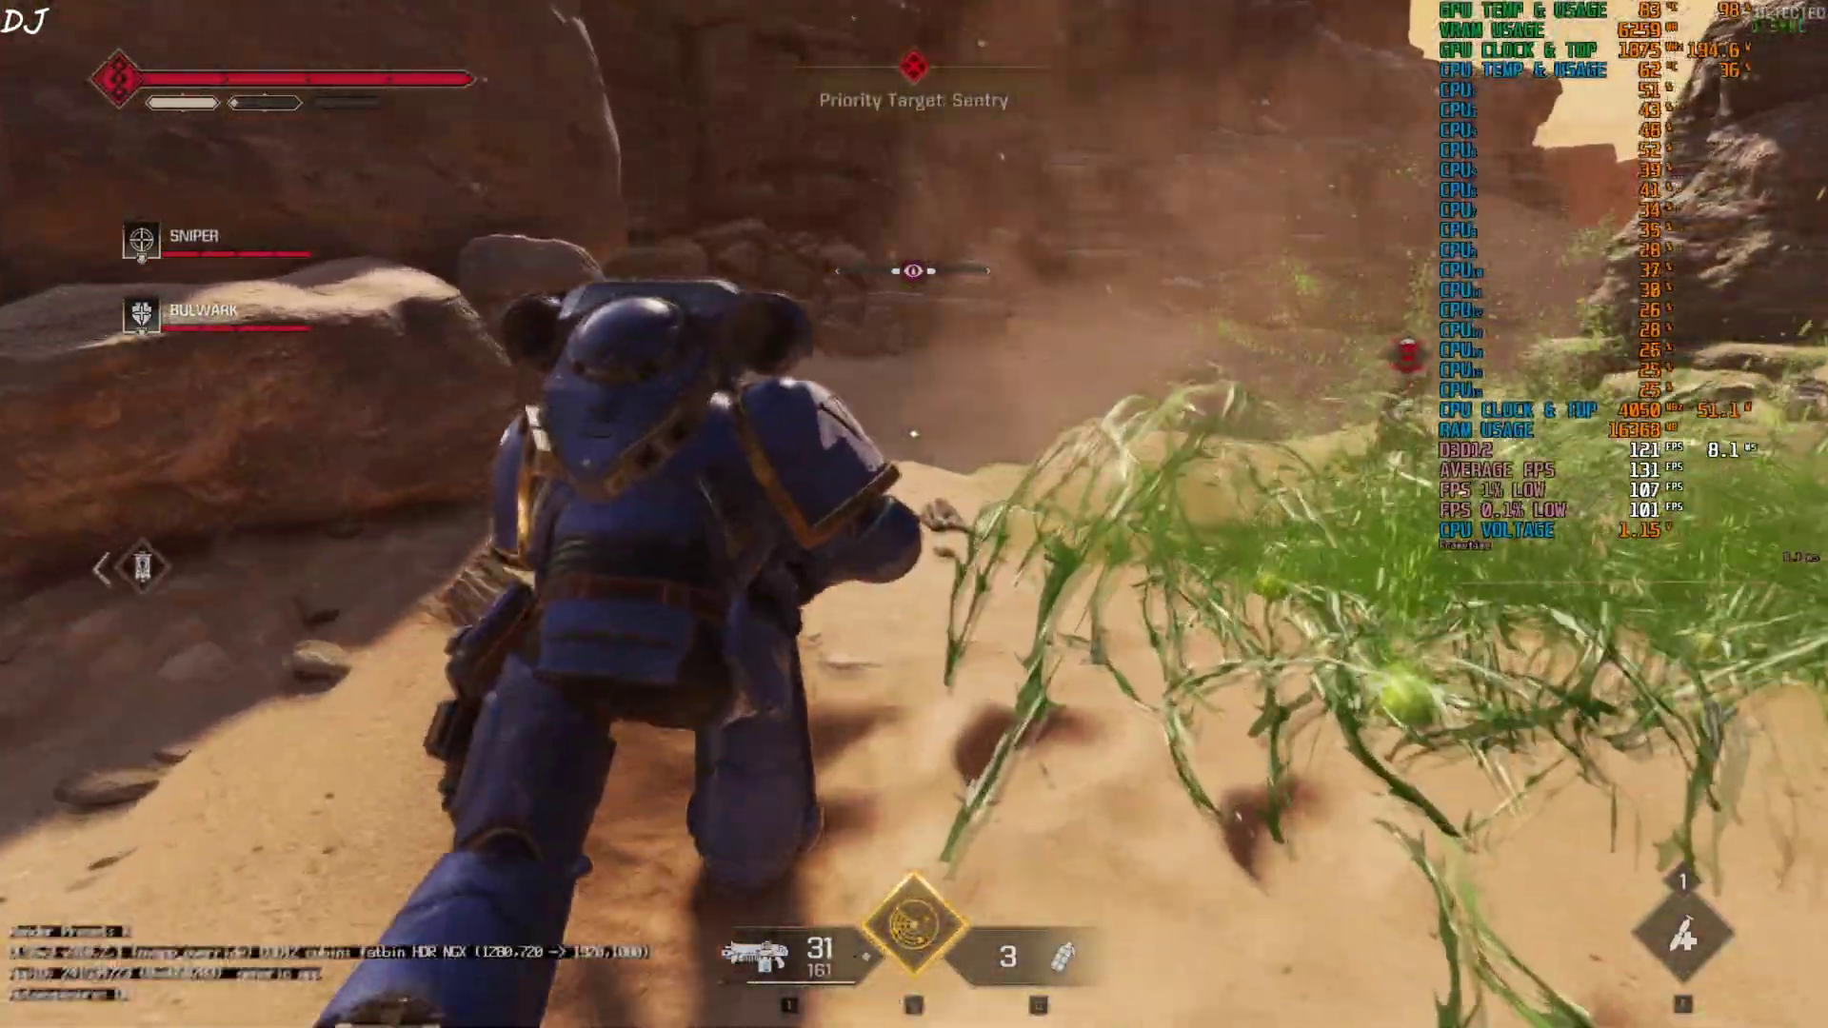
key("space")
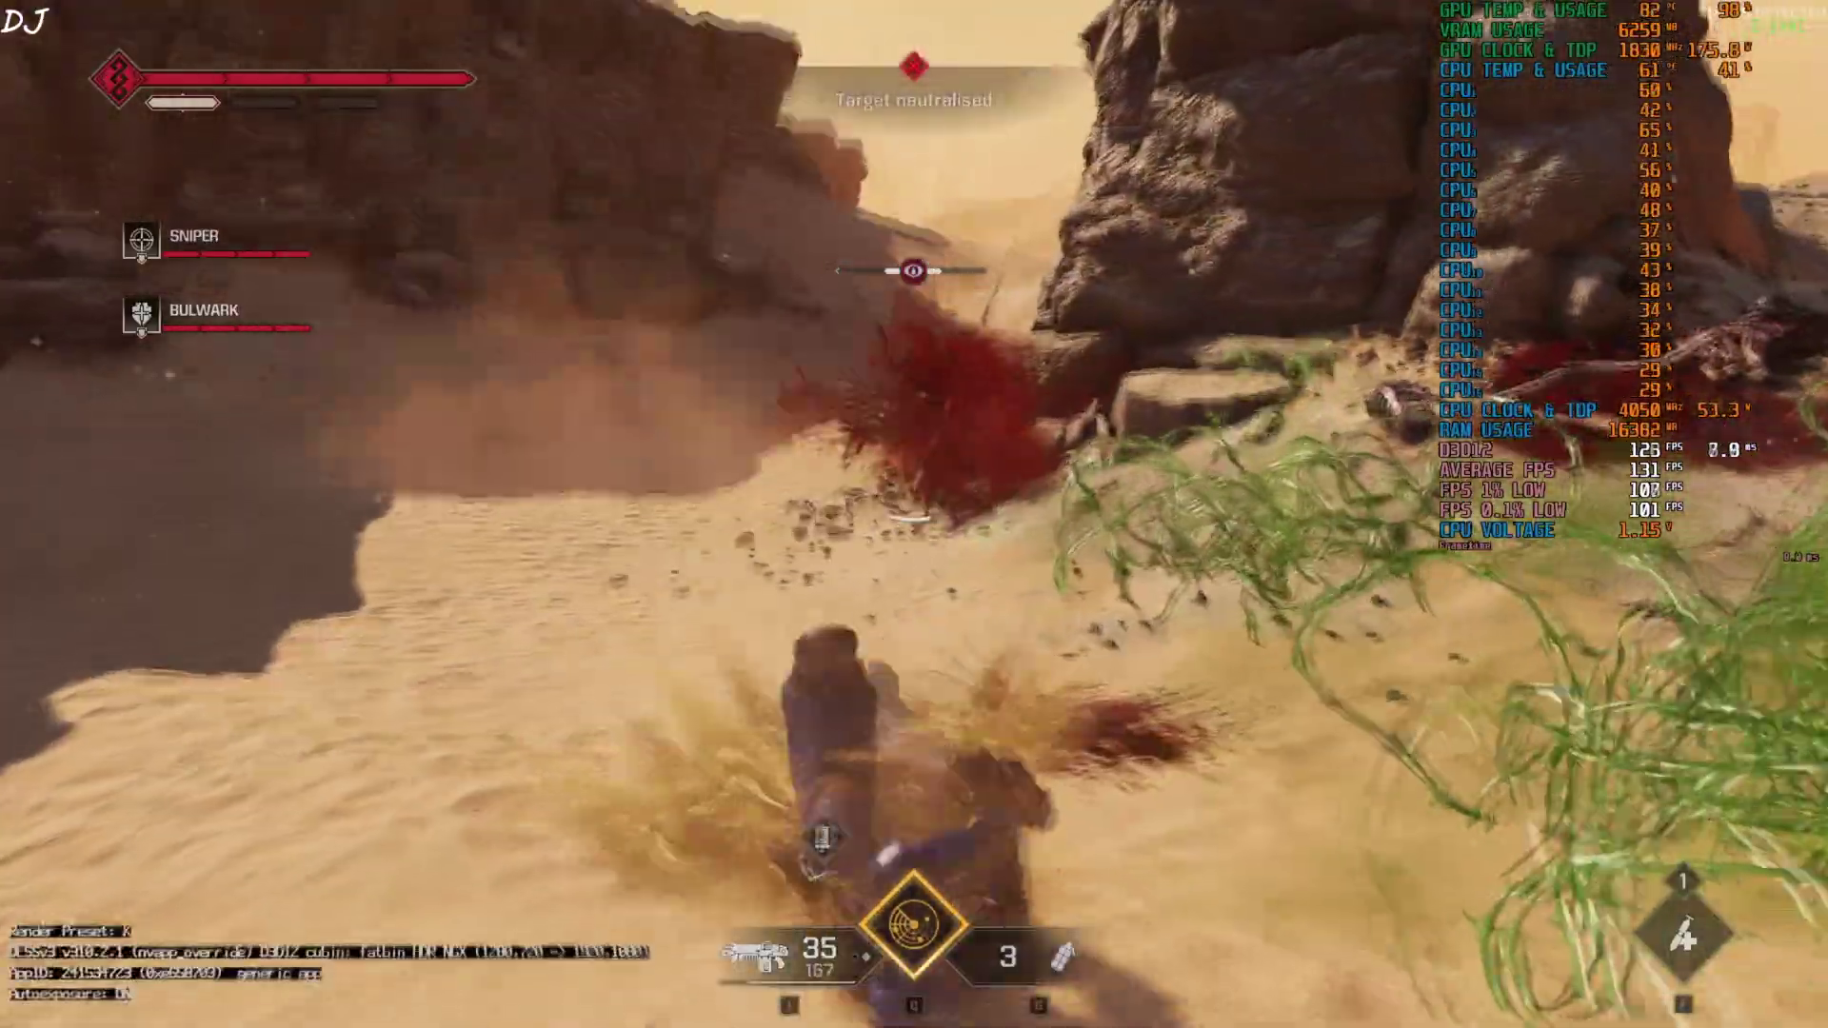
left_click(914, 434)
left_click(914, 434)
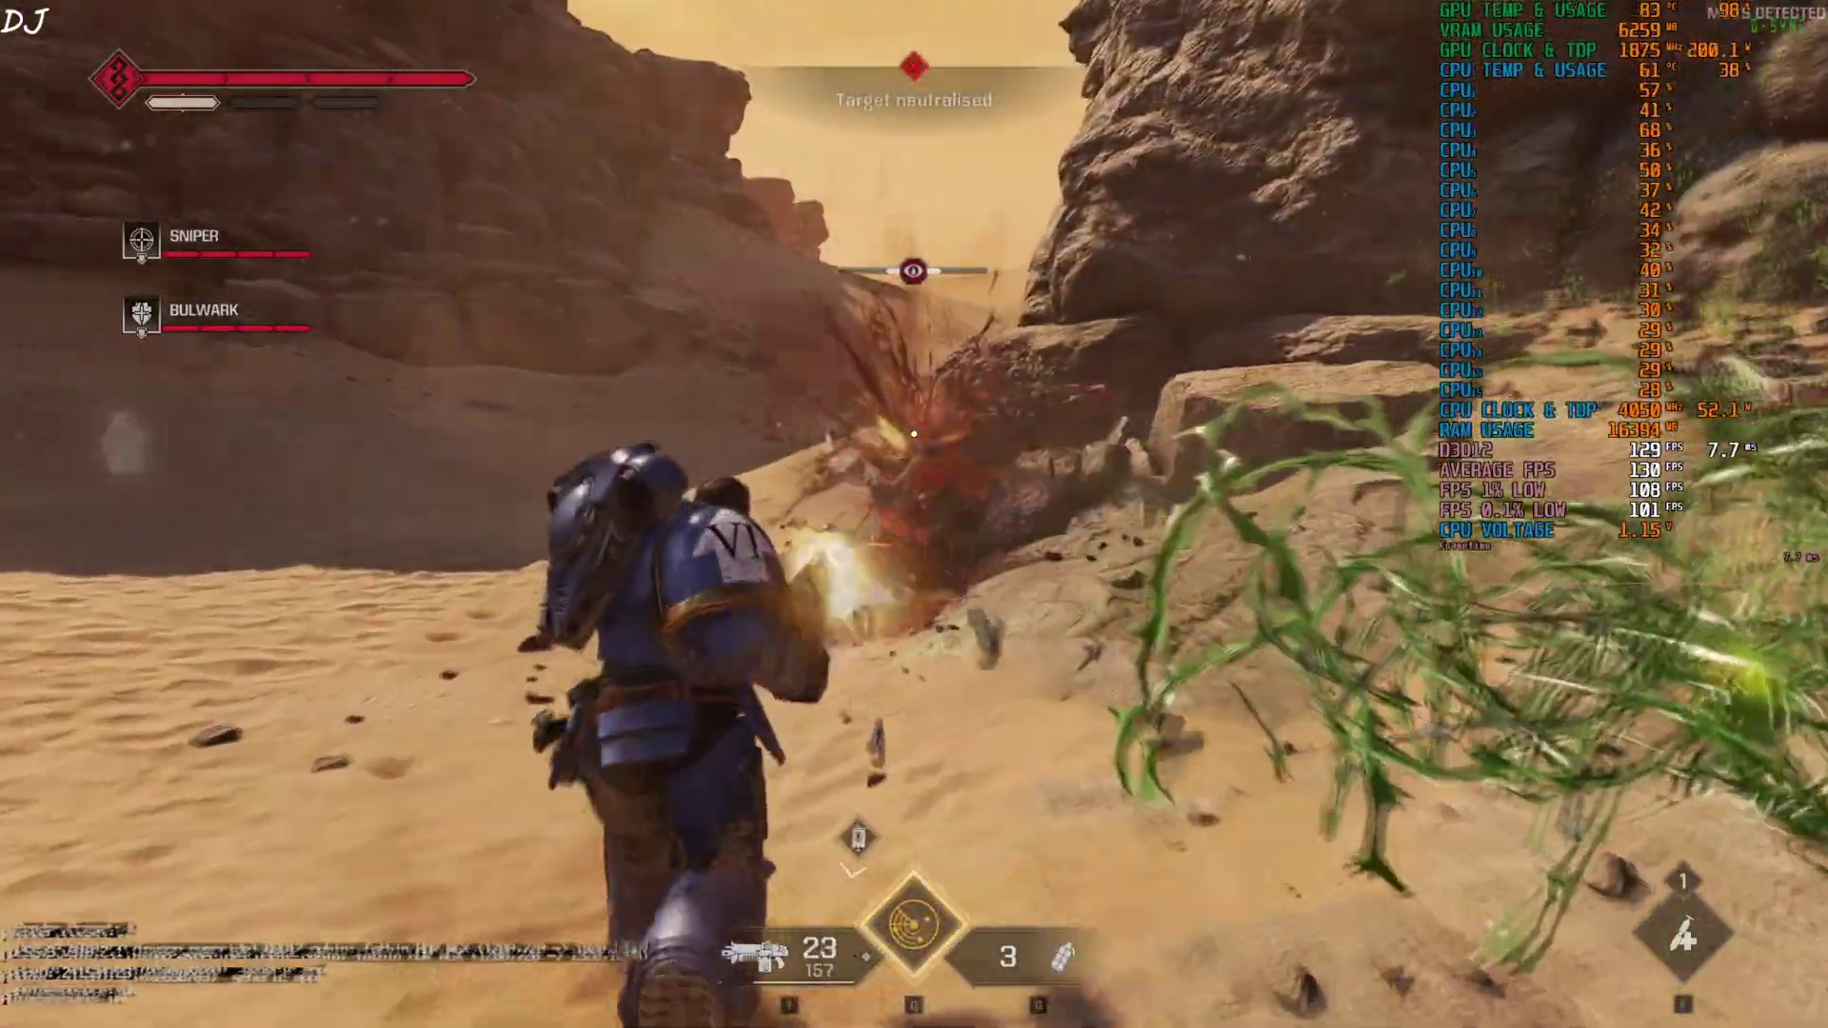
key("shift")
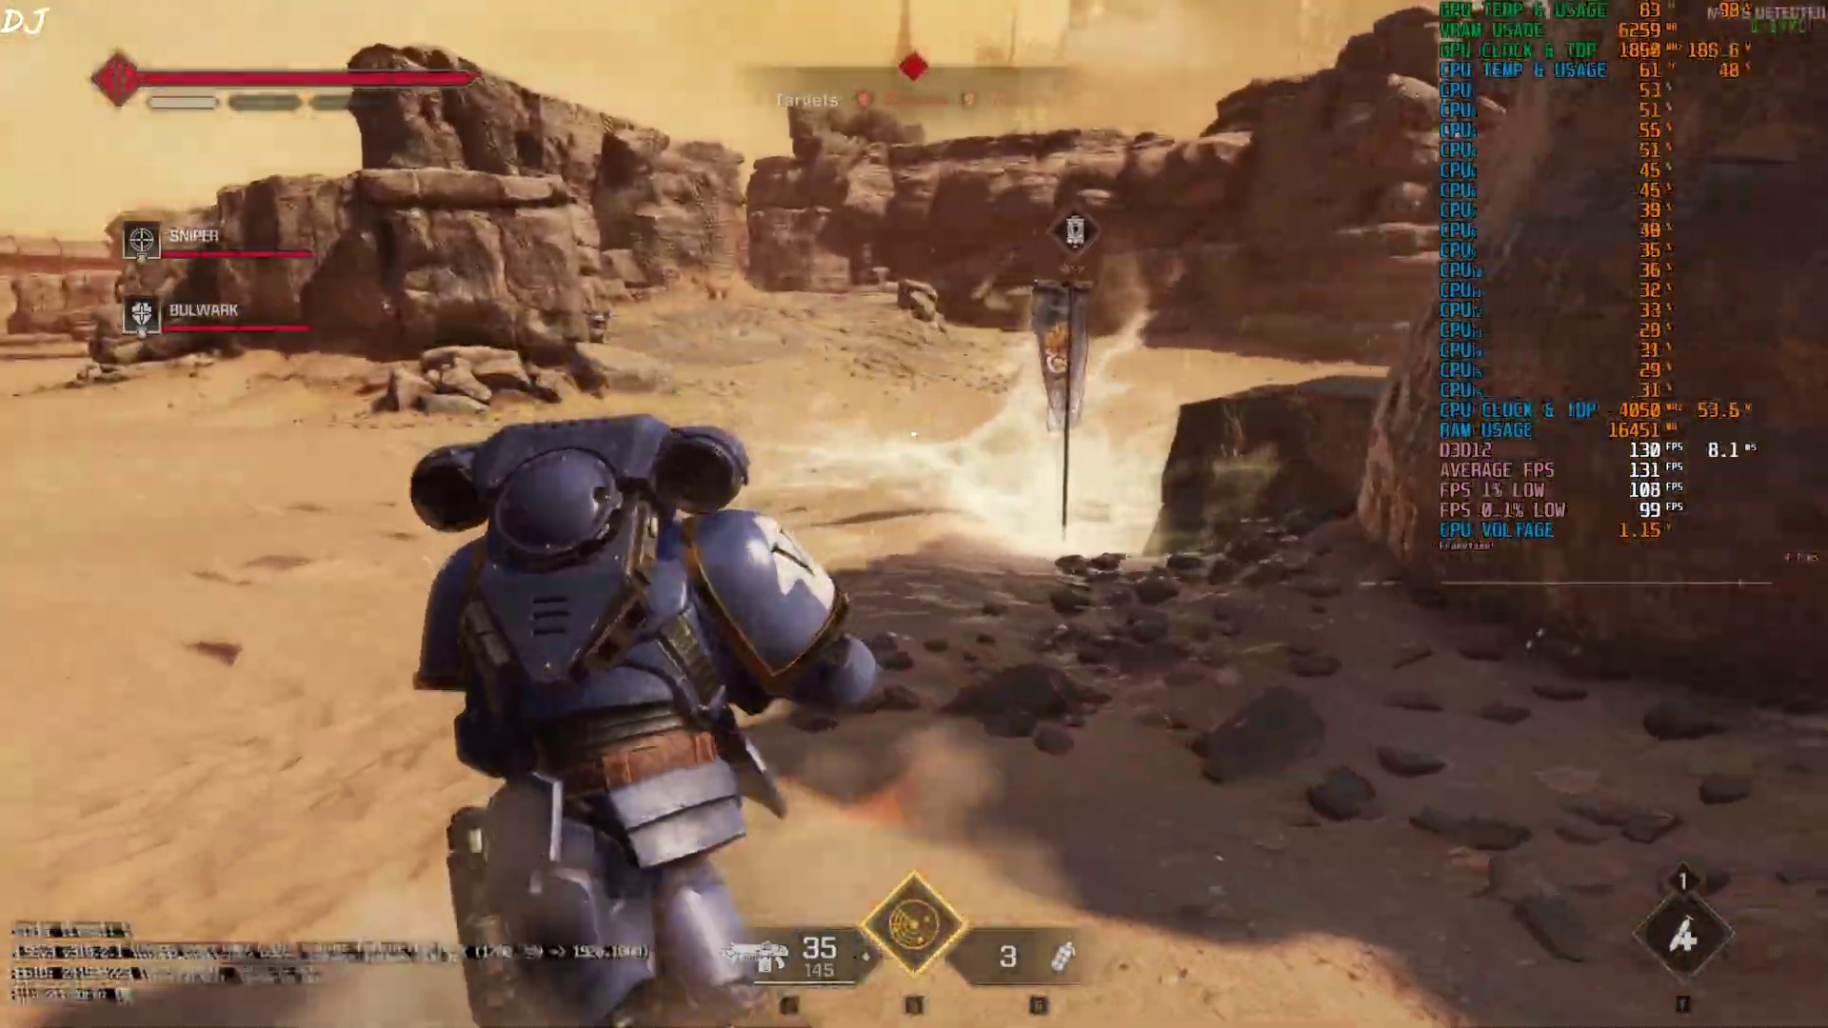
key("space")
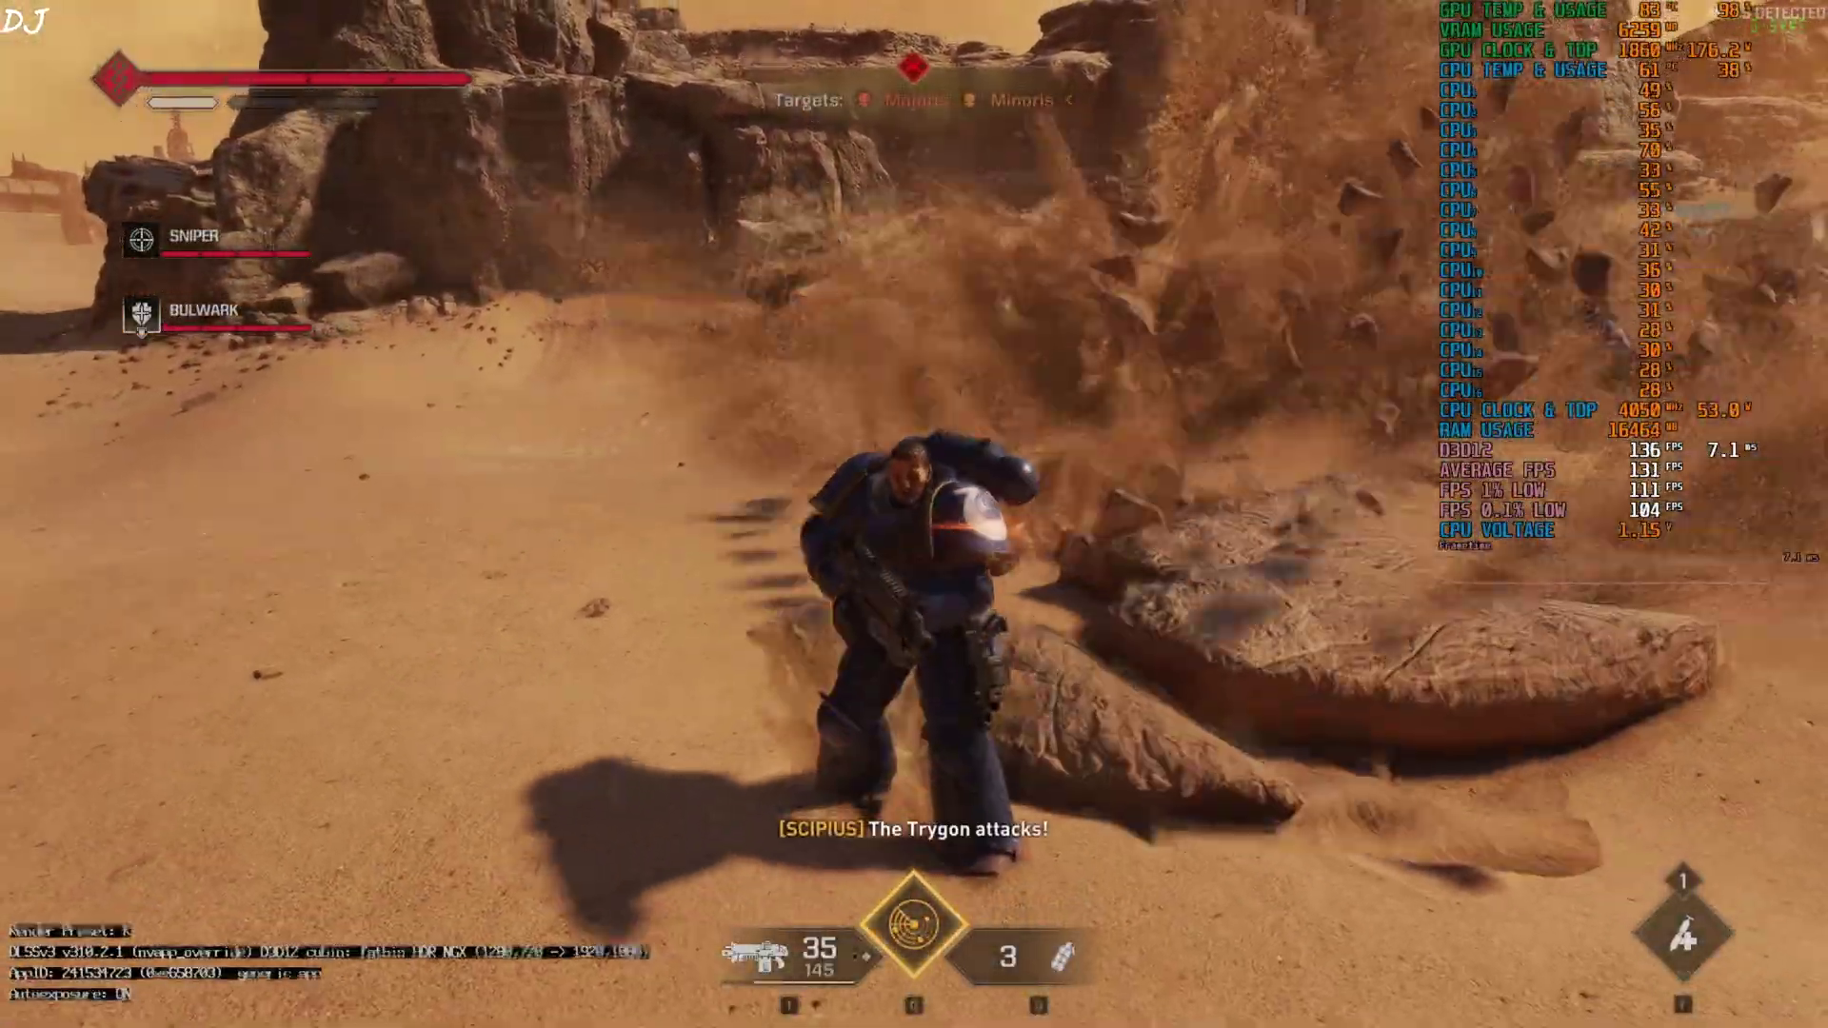
key("Escape")
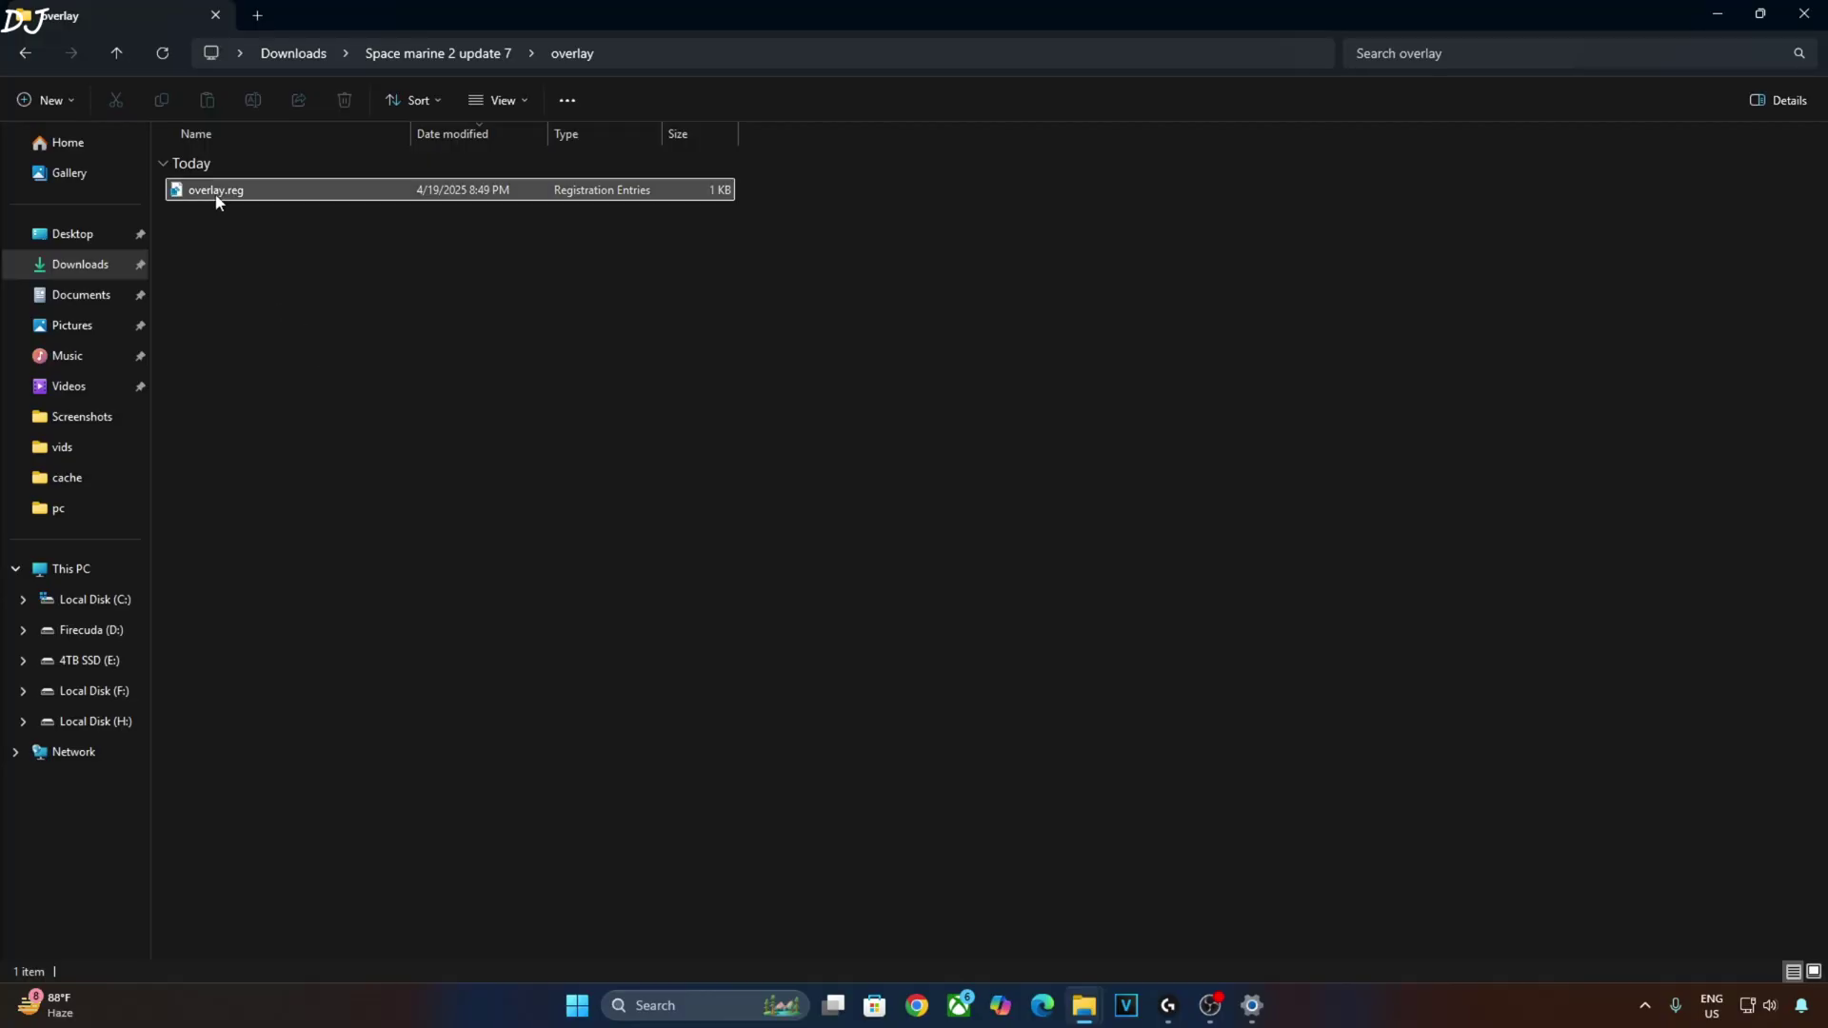
Step: Edit overlay.reg in Notepad so ShowDlssIndicator is dword:00000000, close it, and merge the file into the registry
mouse_move(356, 301)
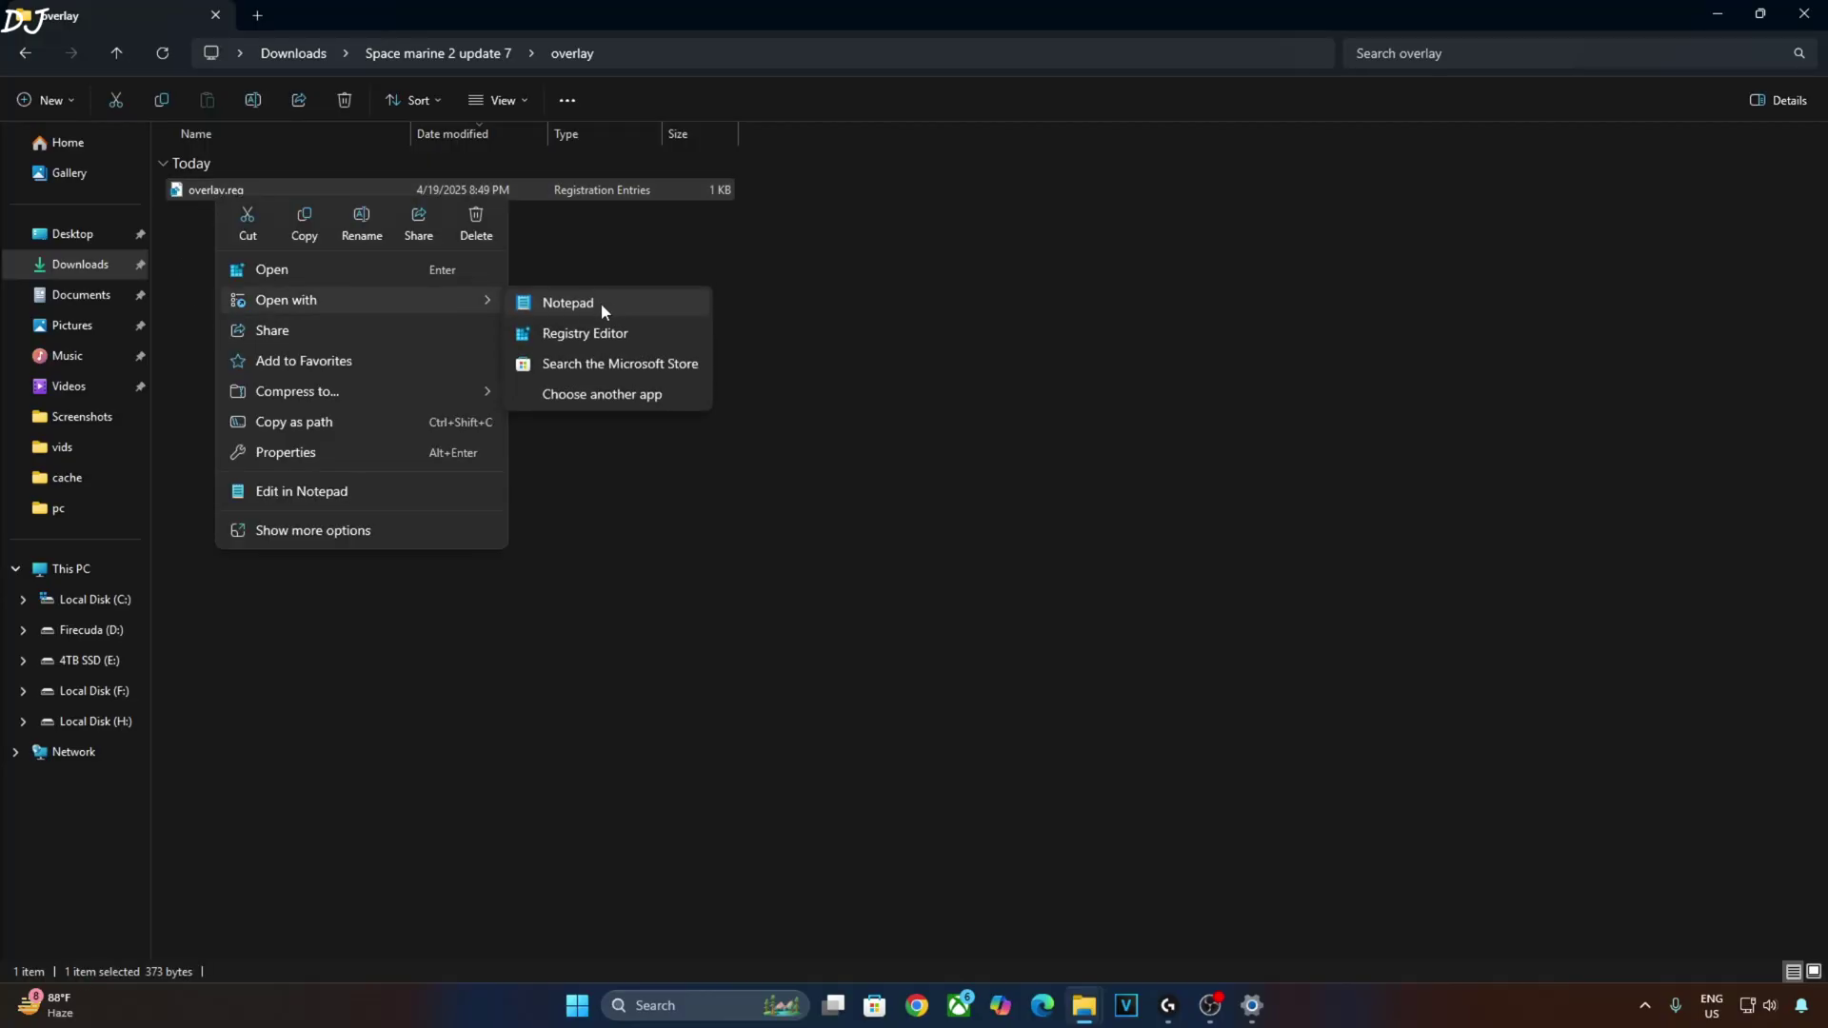
left_click(601, 303)
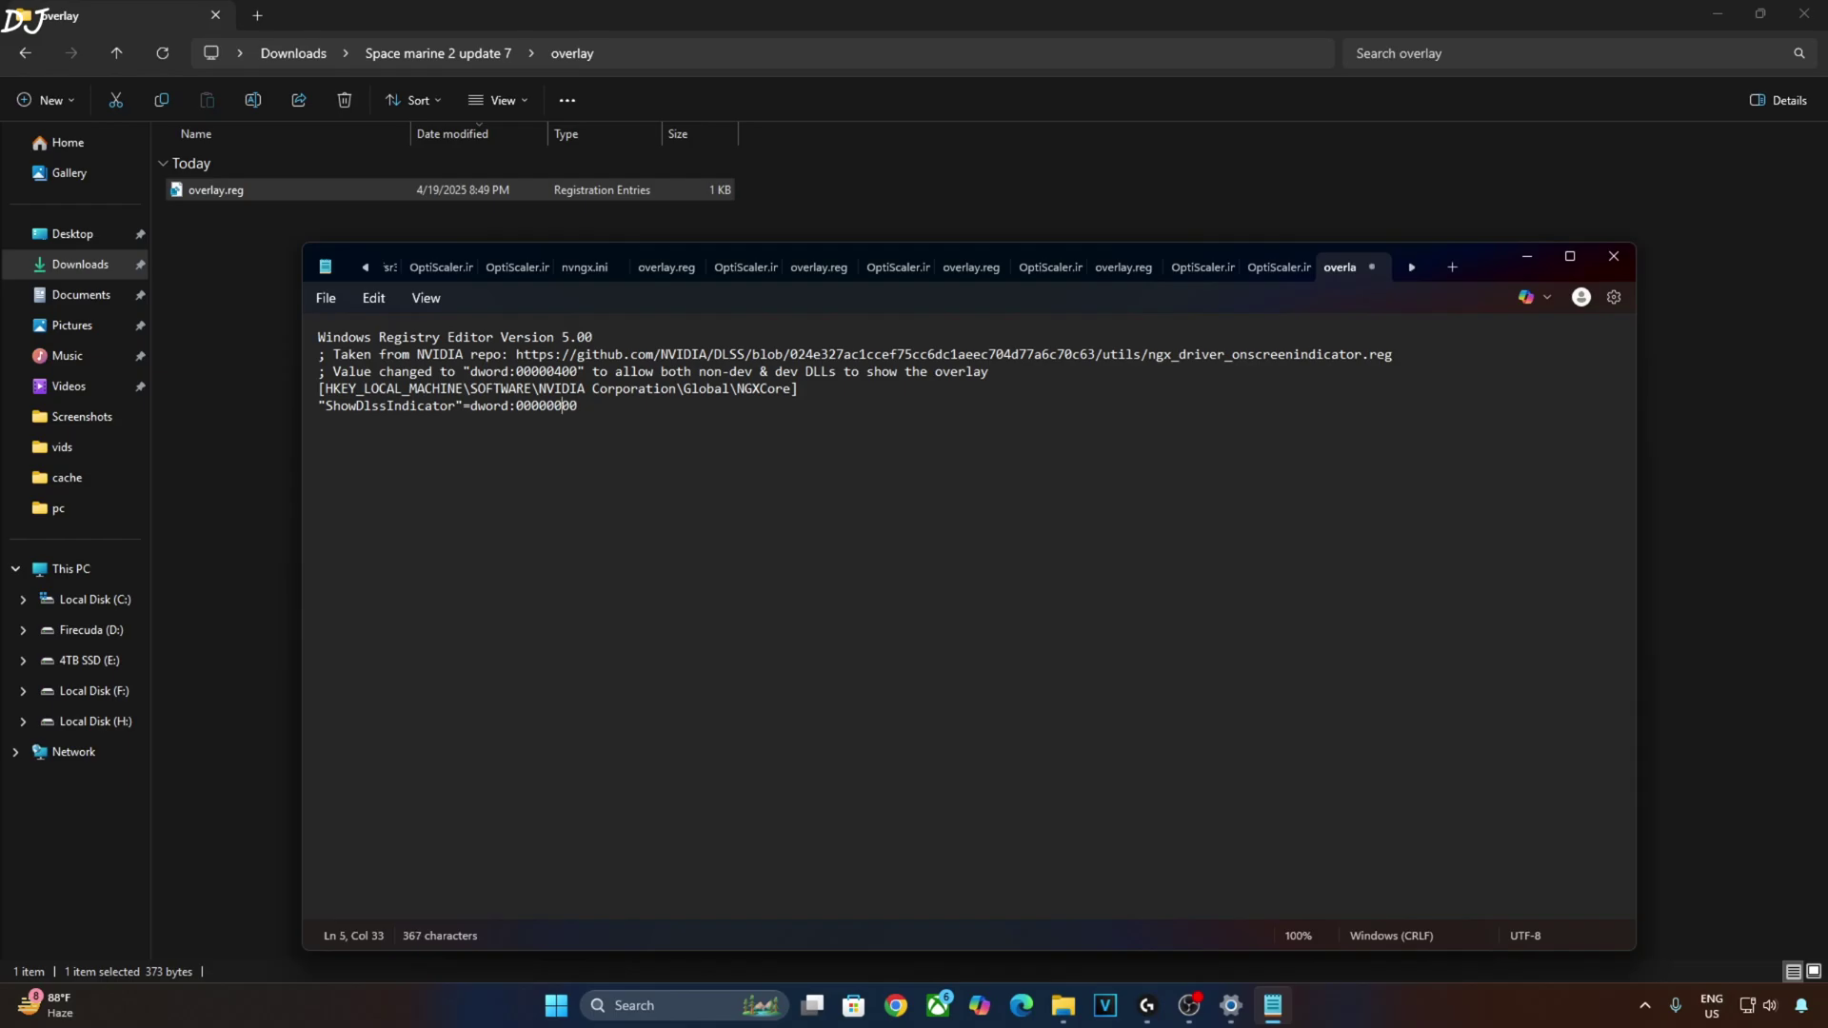
left_click(342, 457)
left_click(1603, 262)
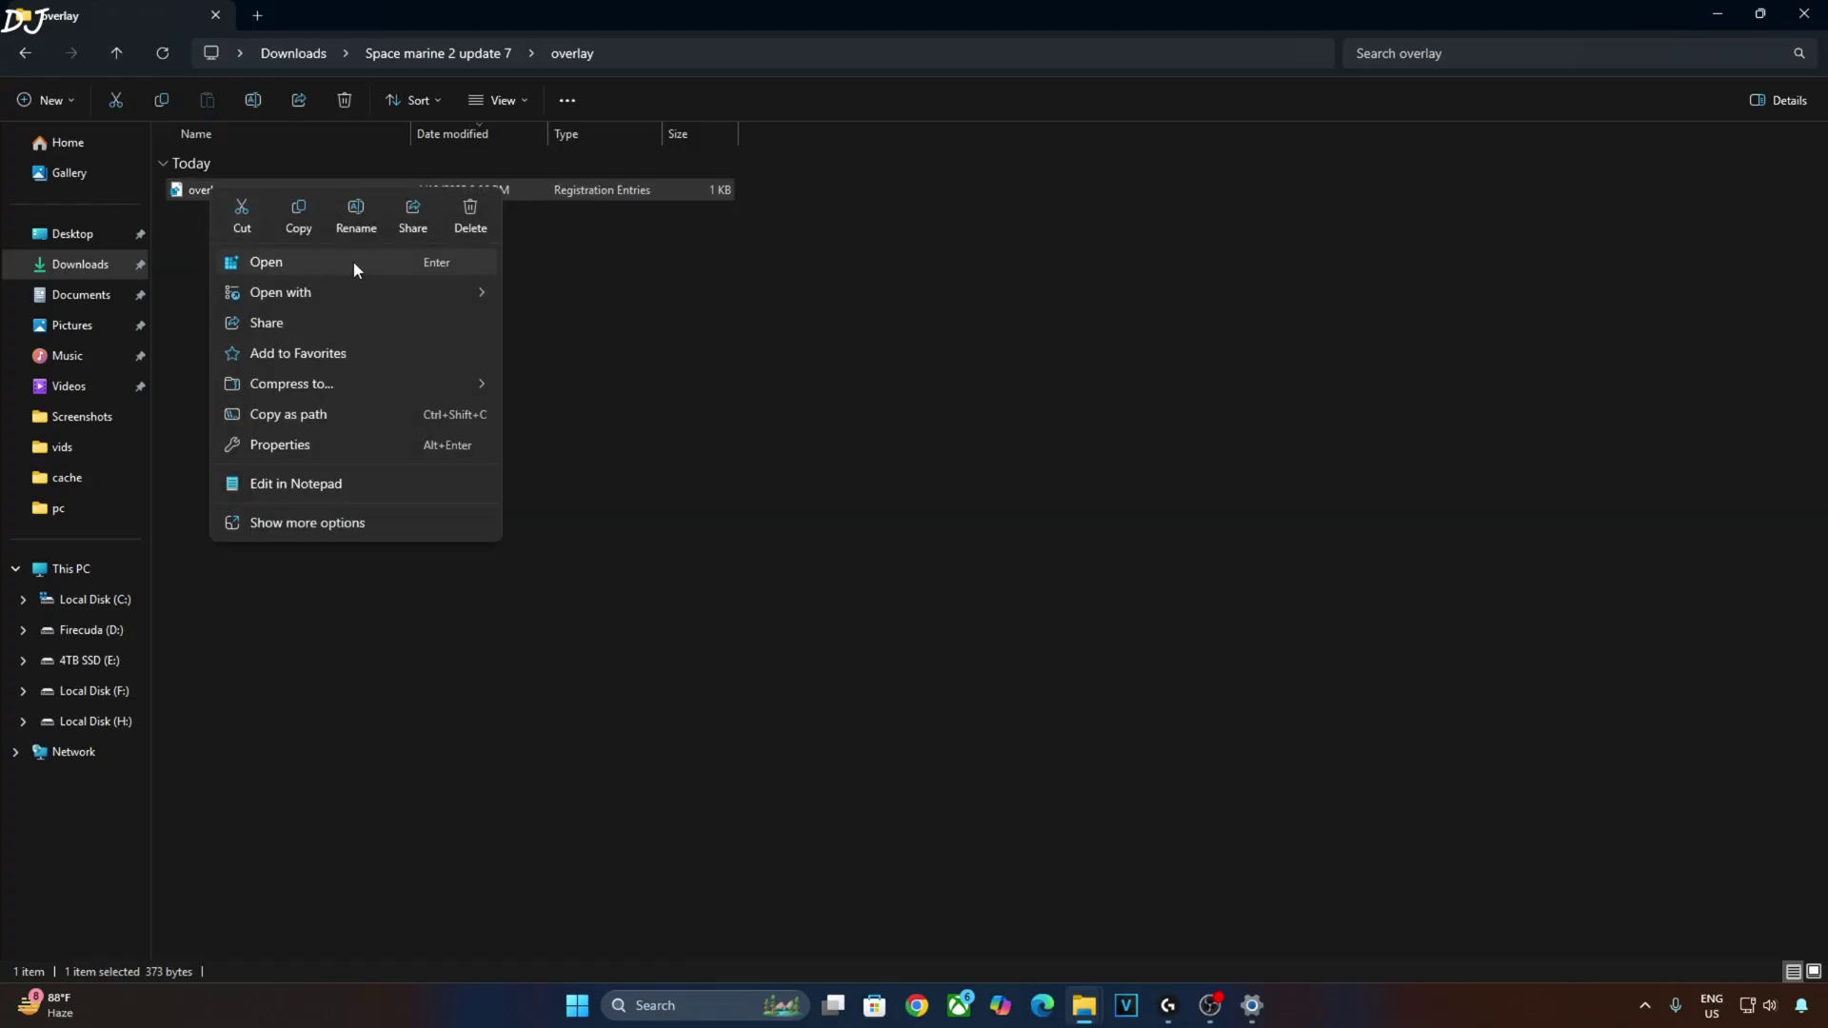
left_click(354, 269)
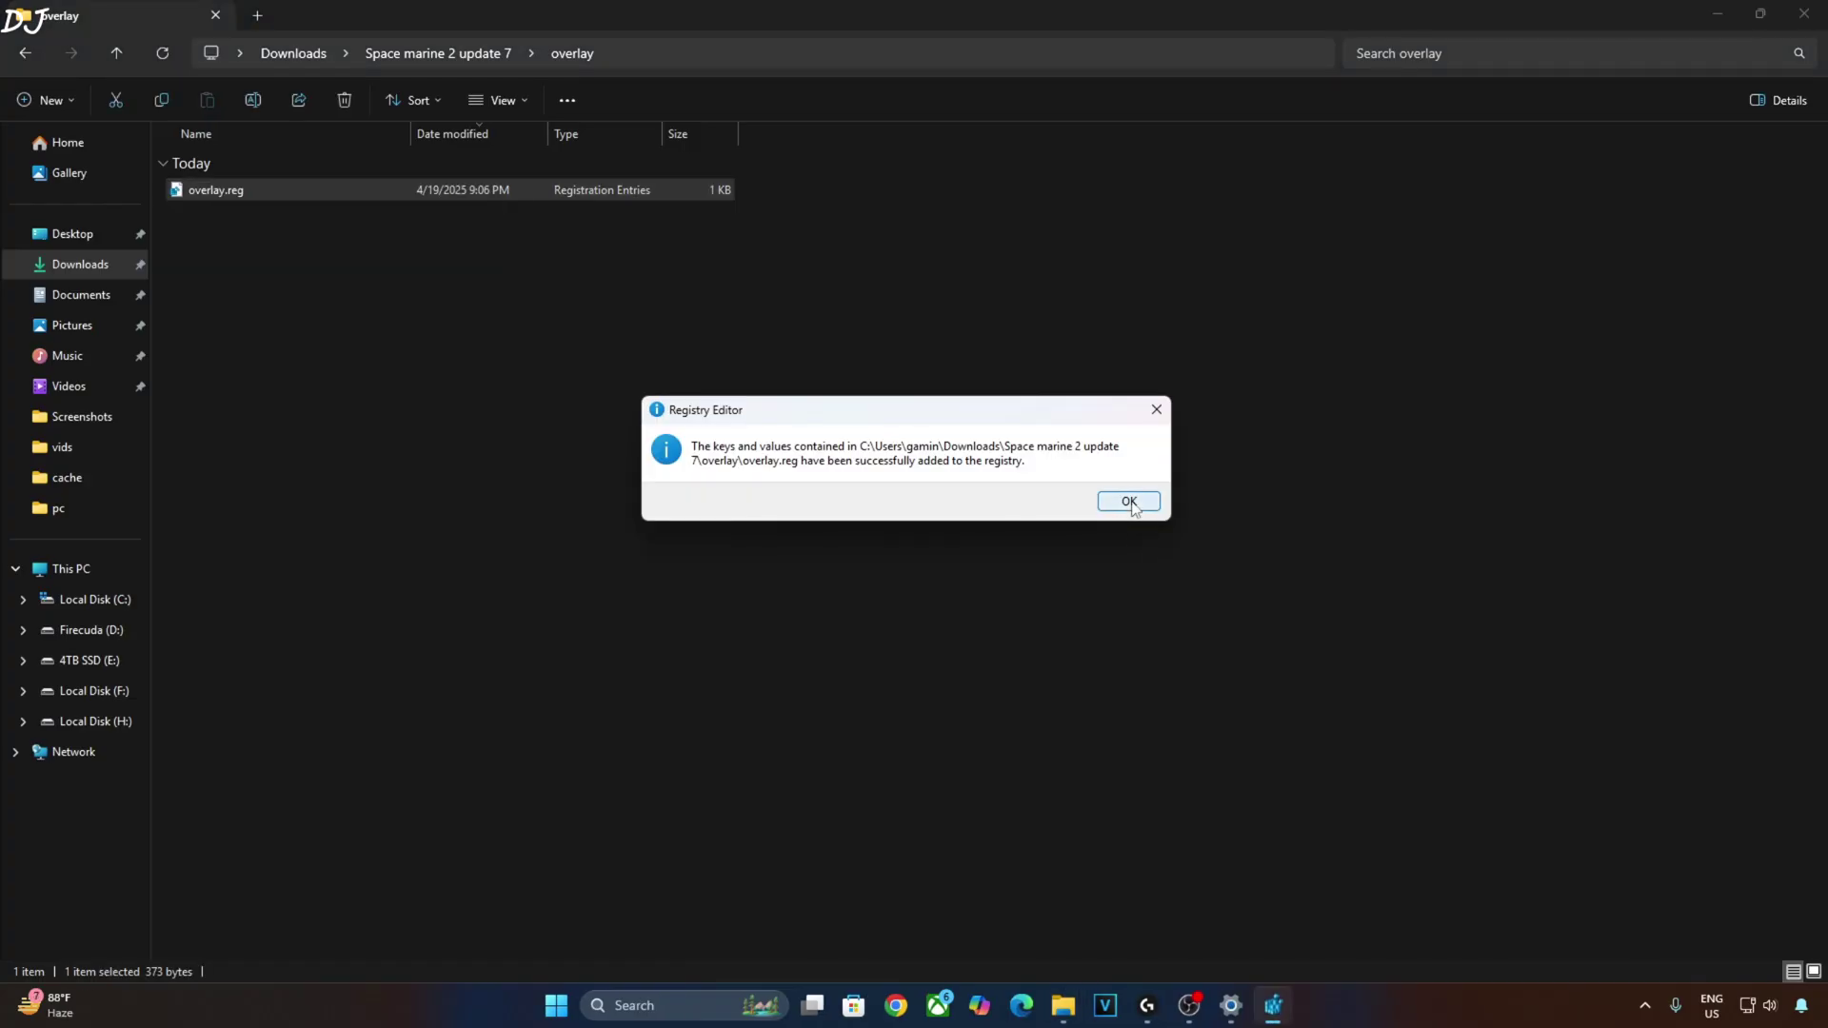
left_click(1128, 501)
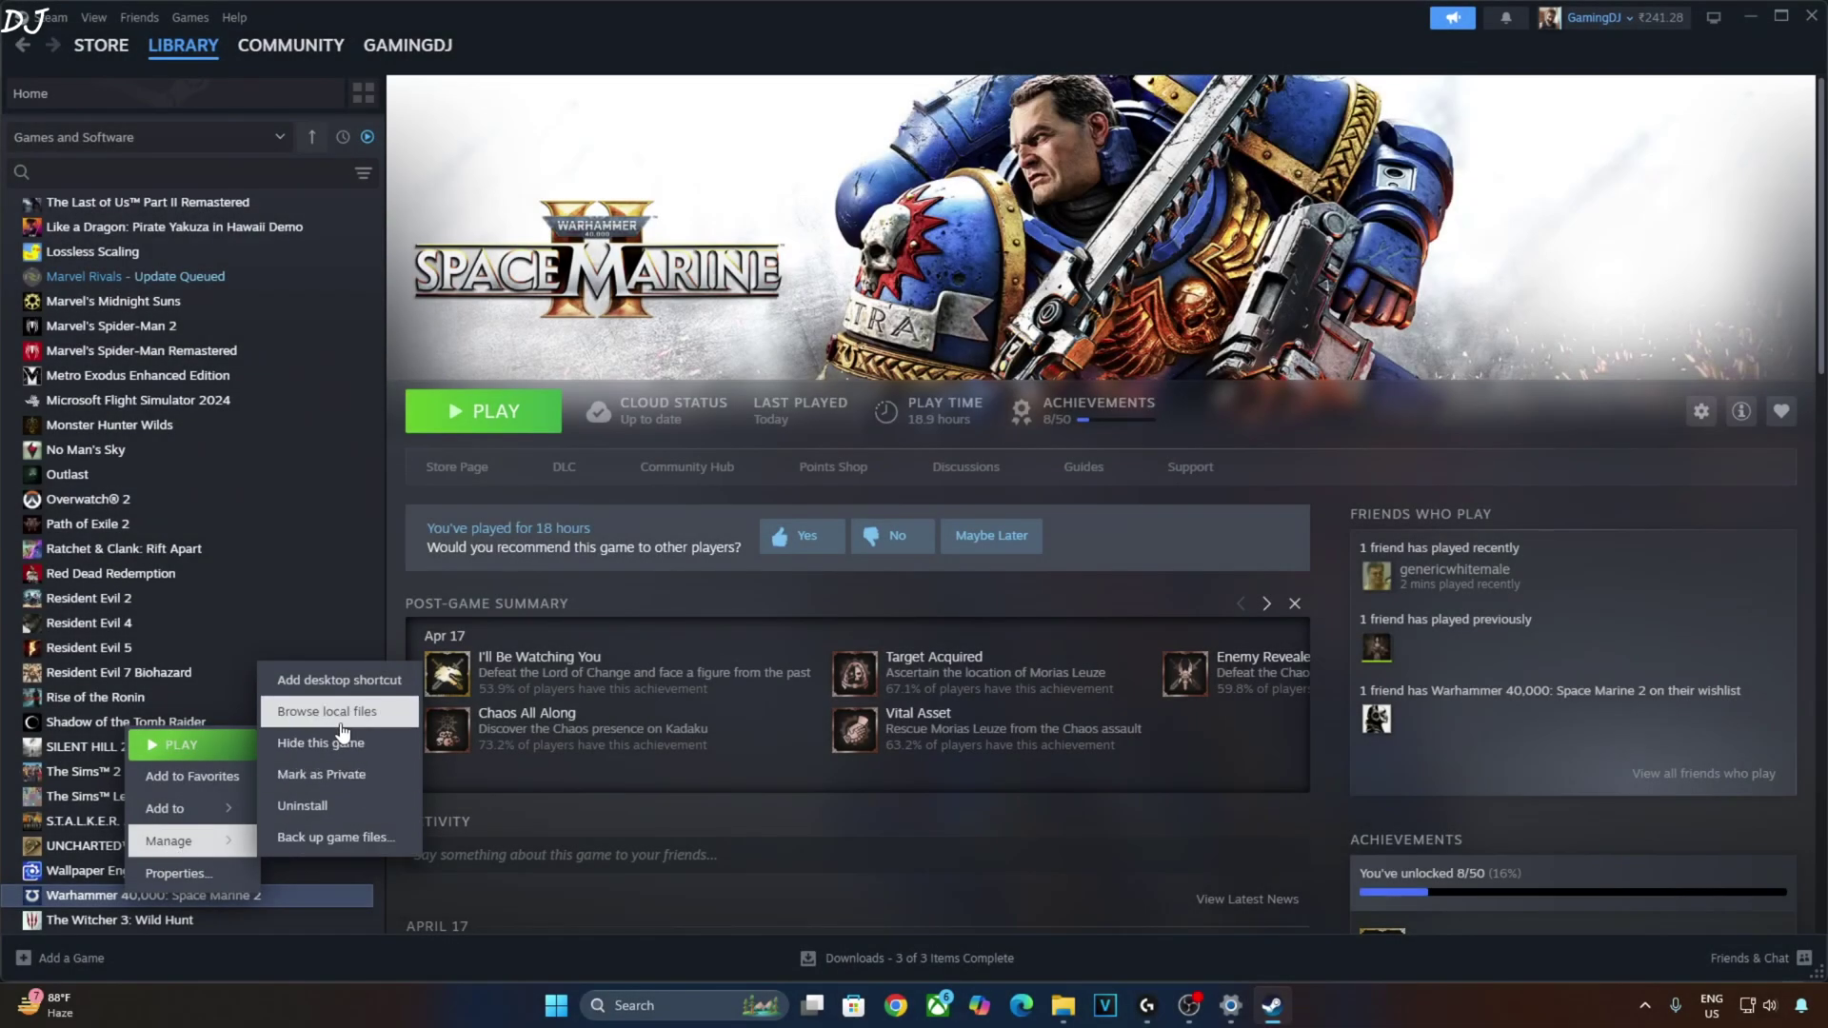
Step: Browse Space Marine 2's local files from the Steam library and open the pc folder inside client_pc, root, bin
left_click(341, 721)
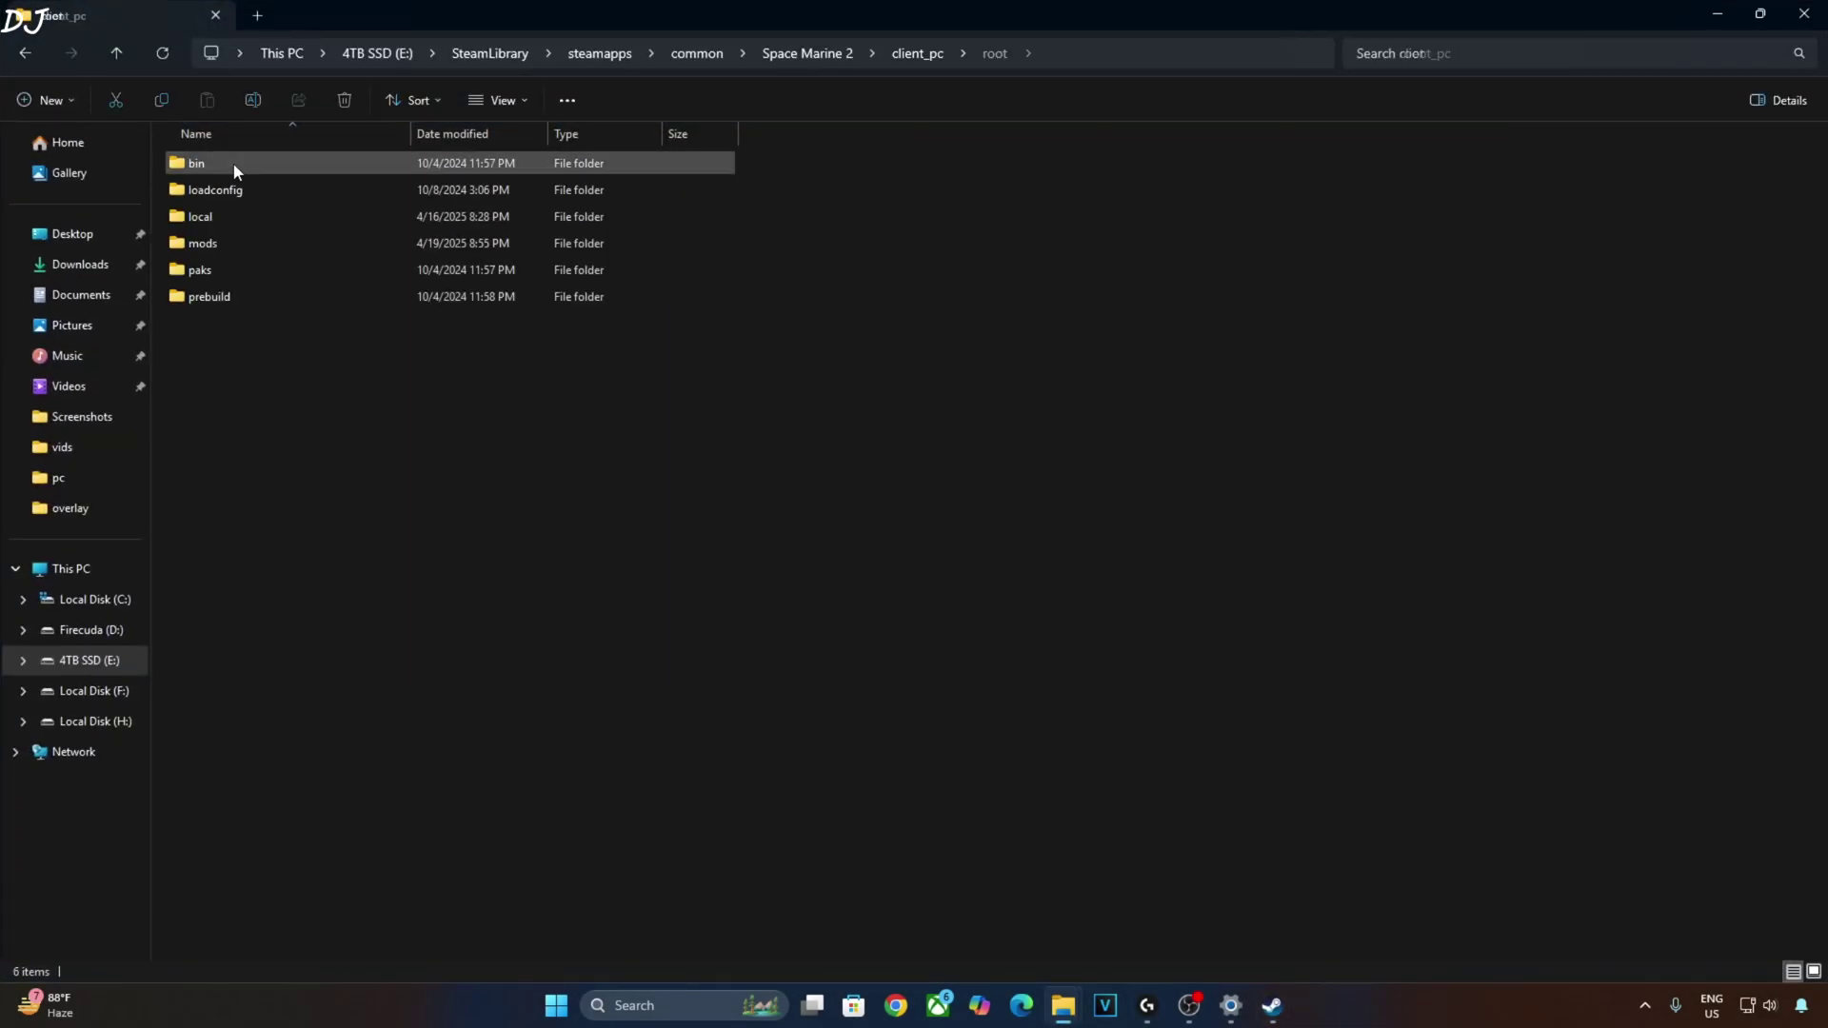
double_click(233, 161)
double_click(232, 166)
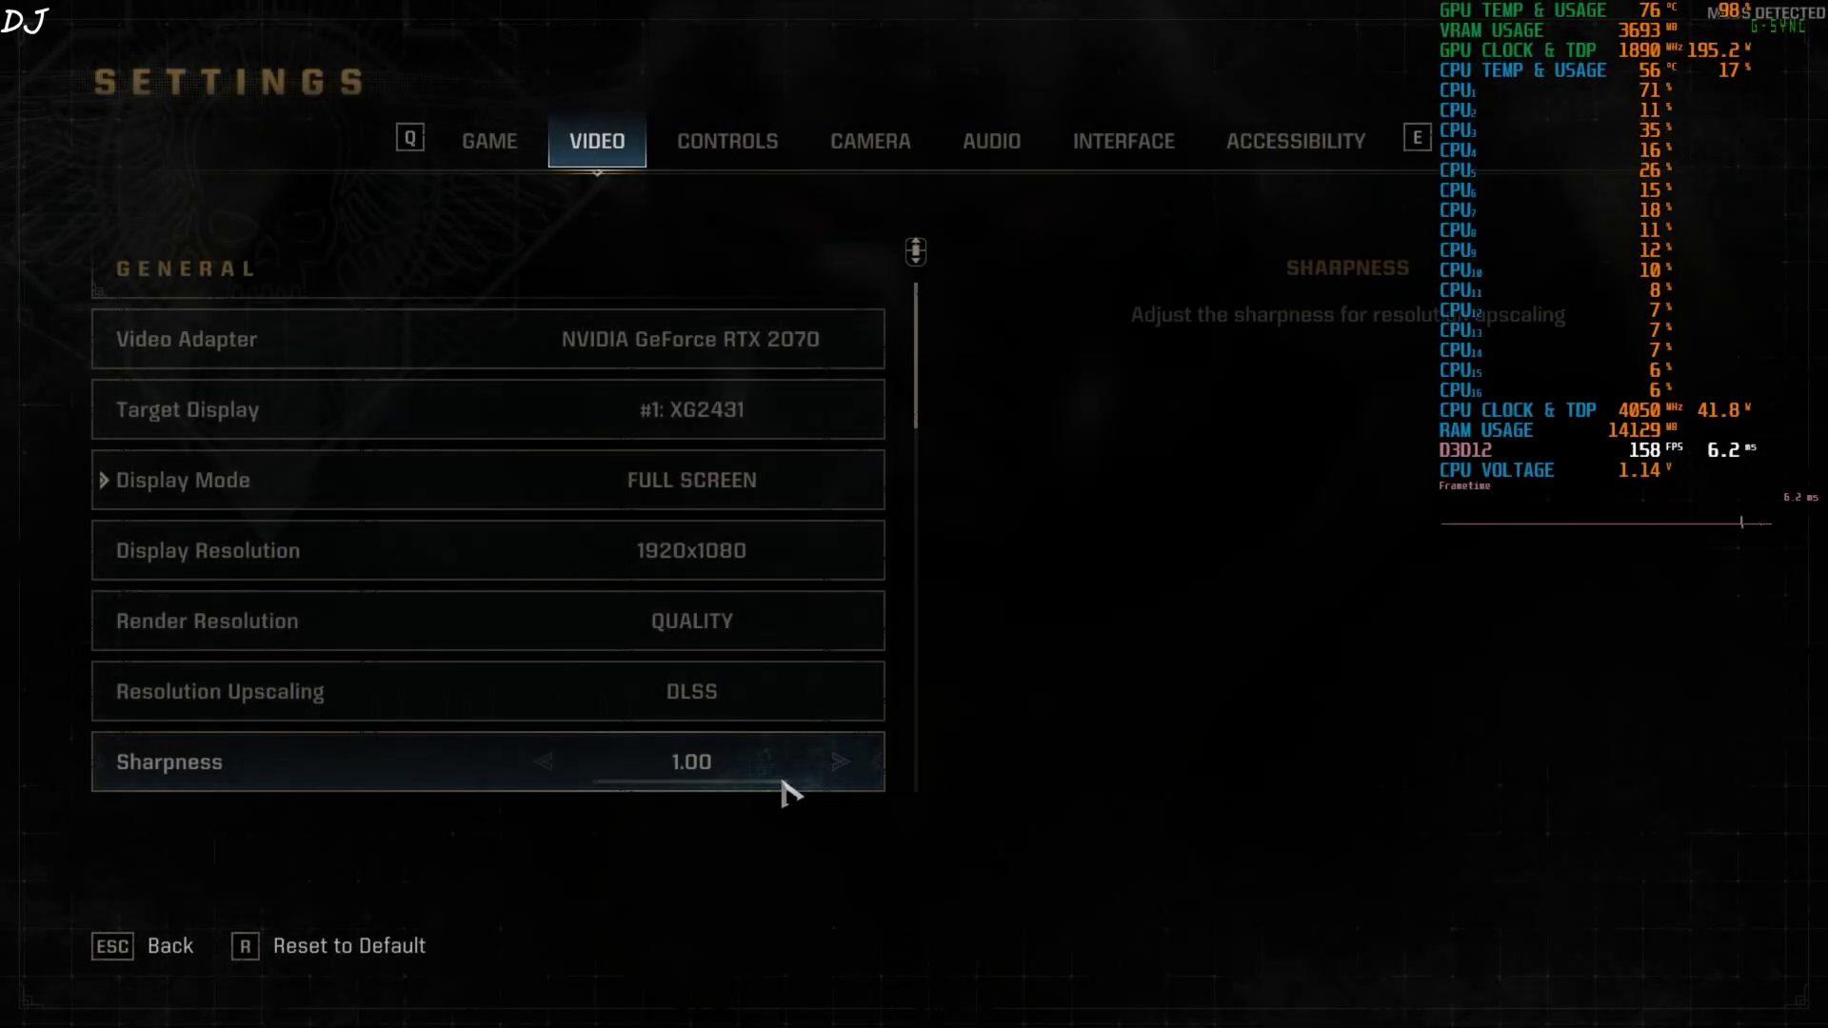
Step: Set Render Resolution to Native in the game's video settings and look over the options that follow
scroll(874, 629, "down", 1)
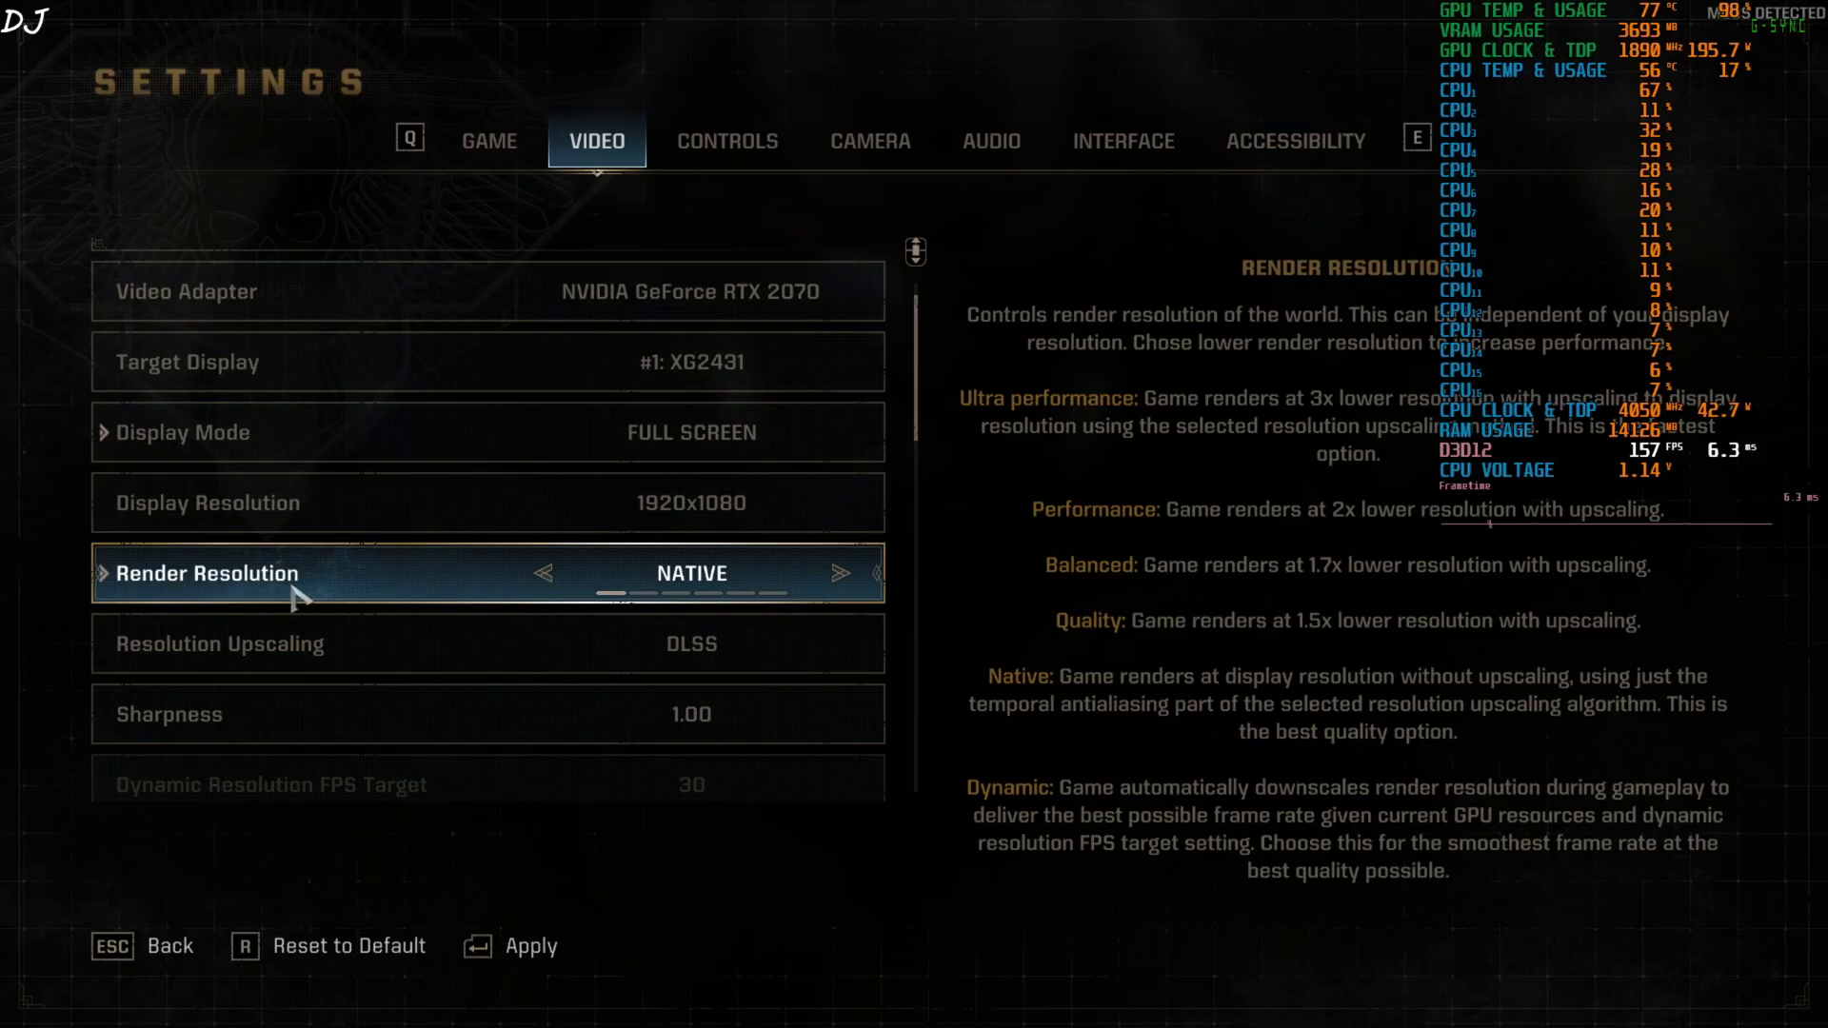
scroll(515, 700, "down", 1)
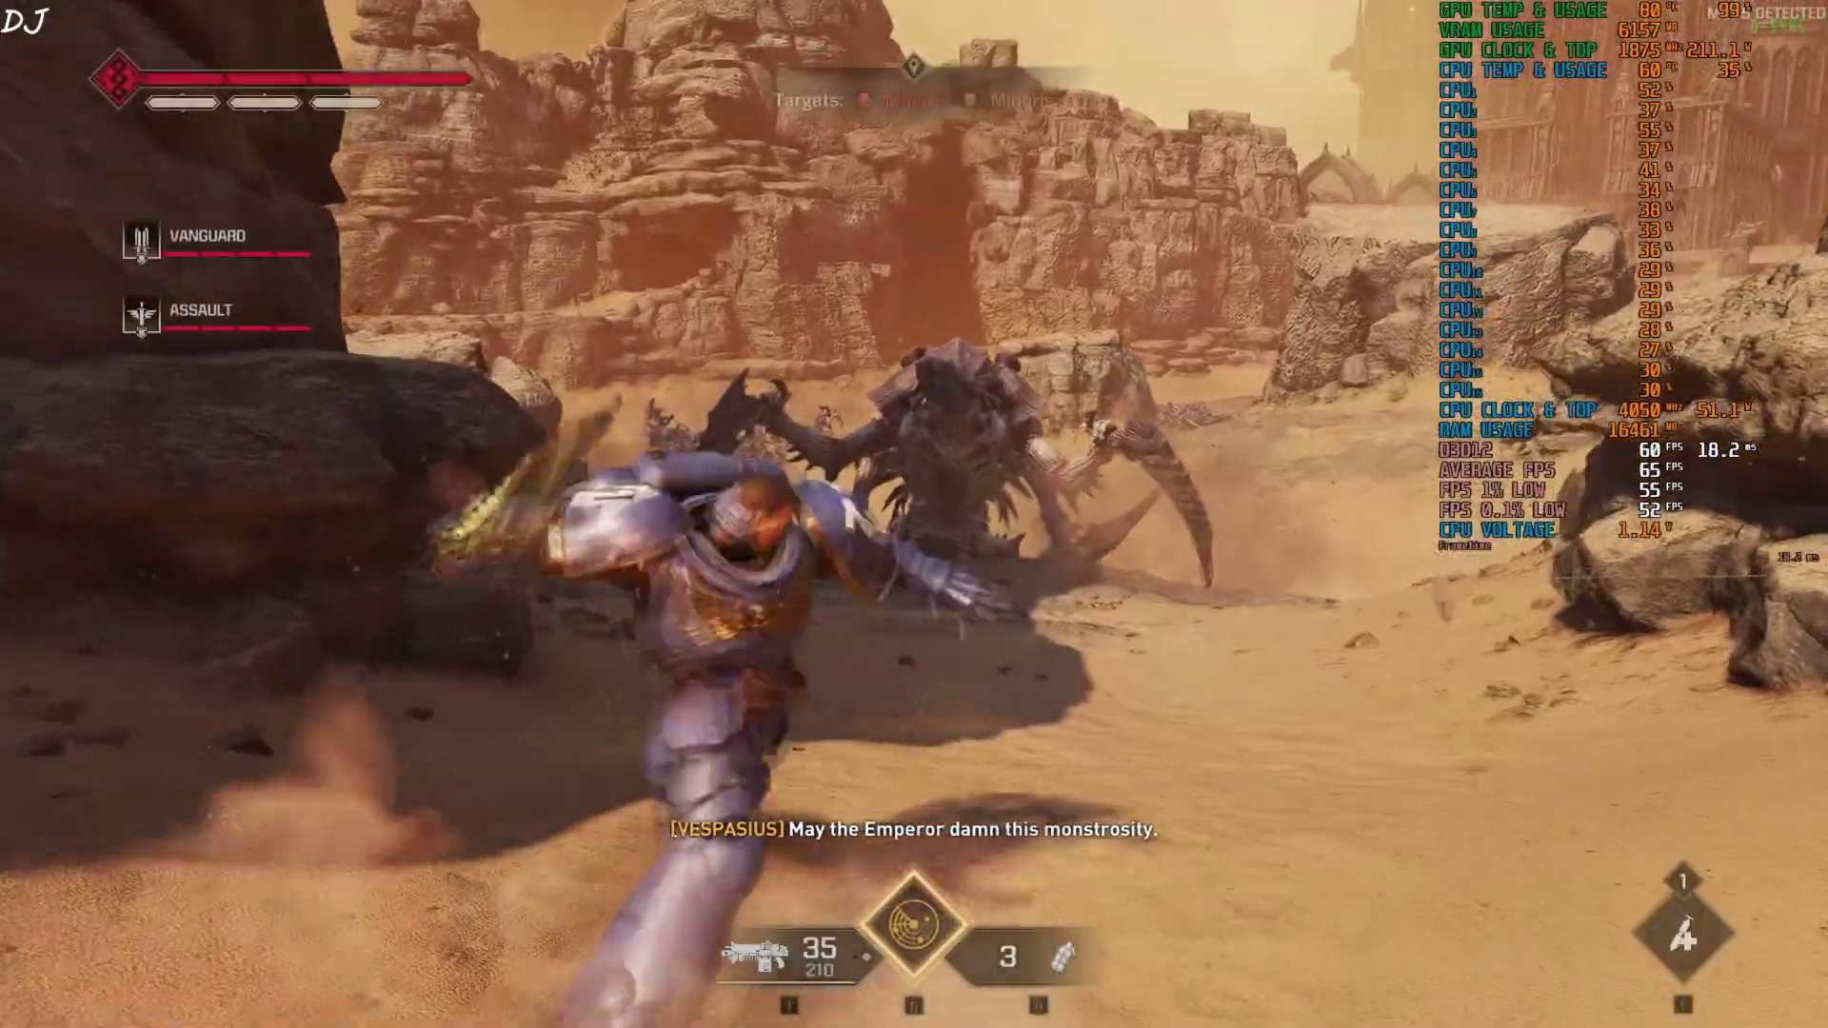
Step: Fight and dodge the Trygon in the desert mission to check performance at native render resolution
left_click(914, 433)
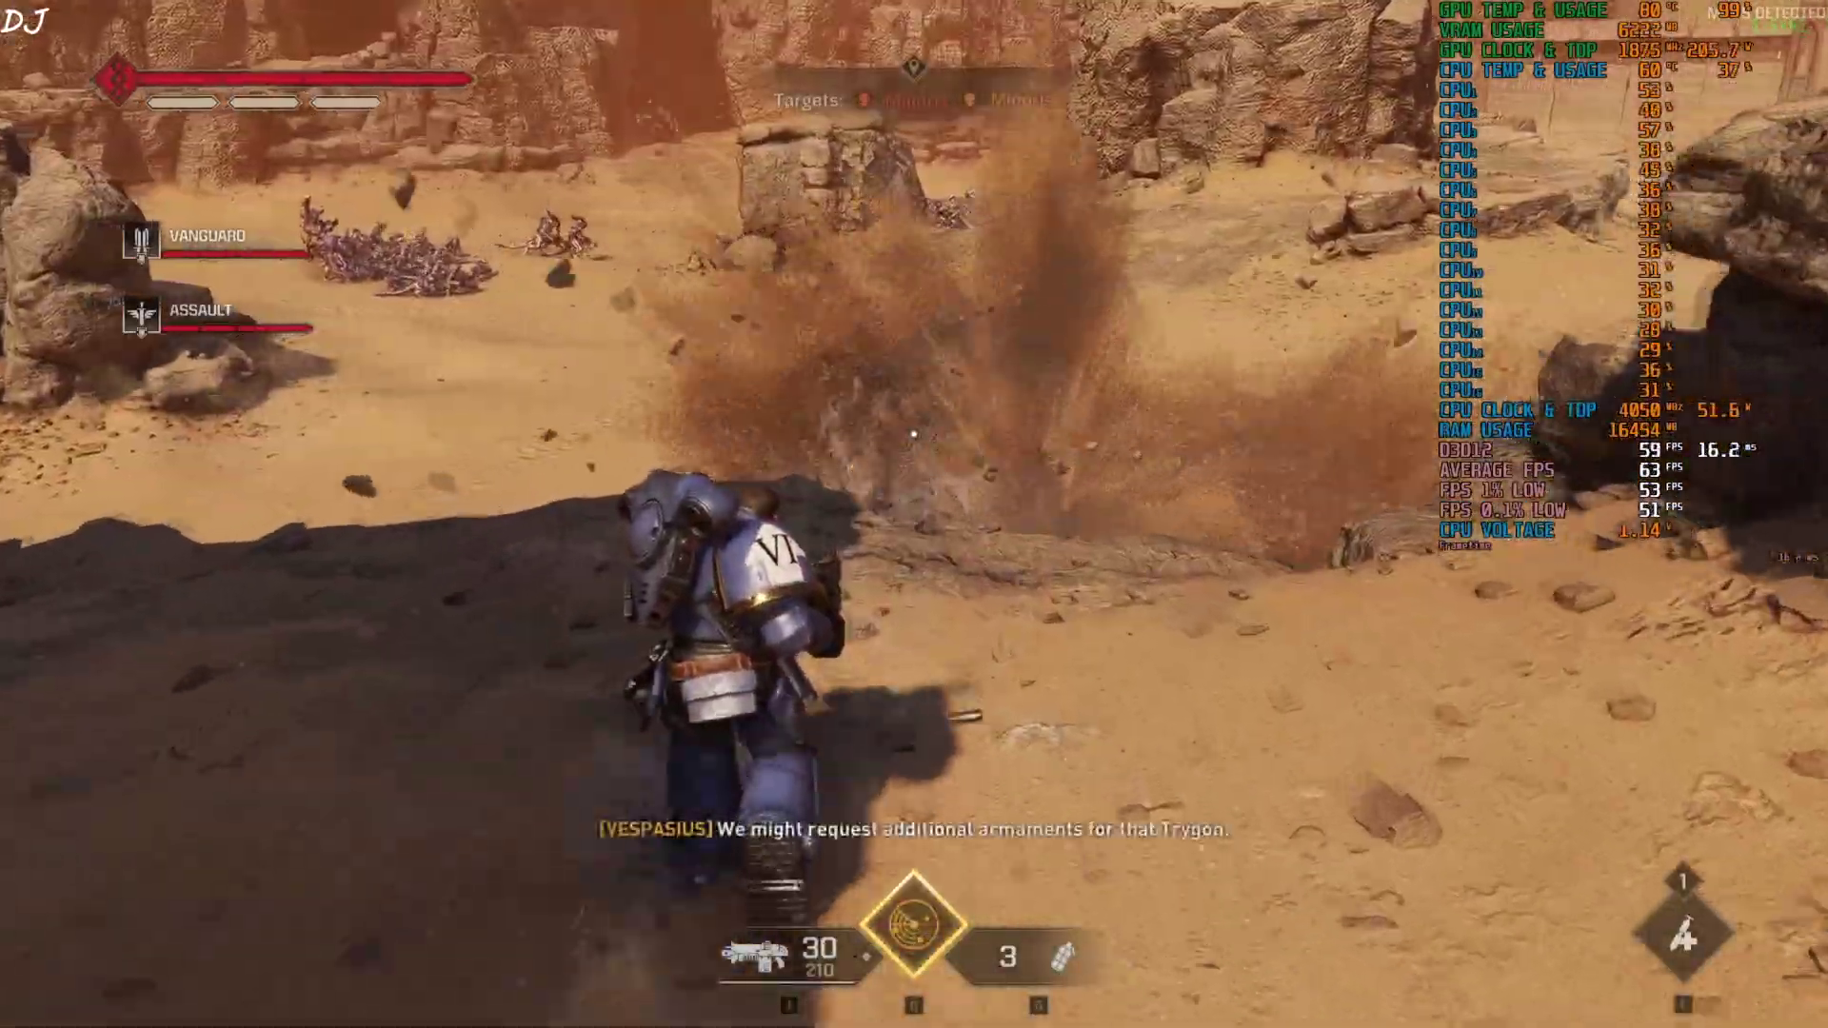
key("w")
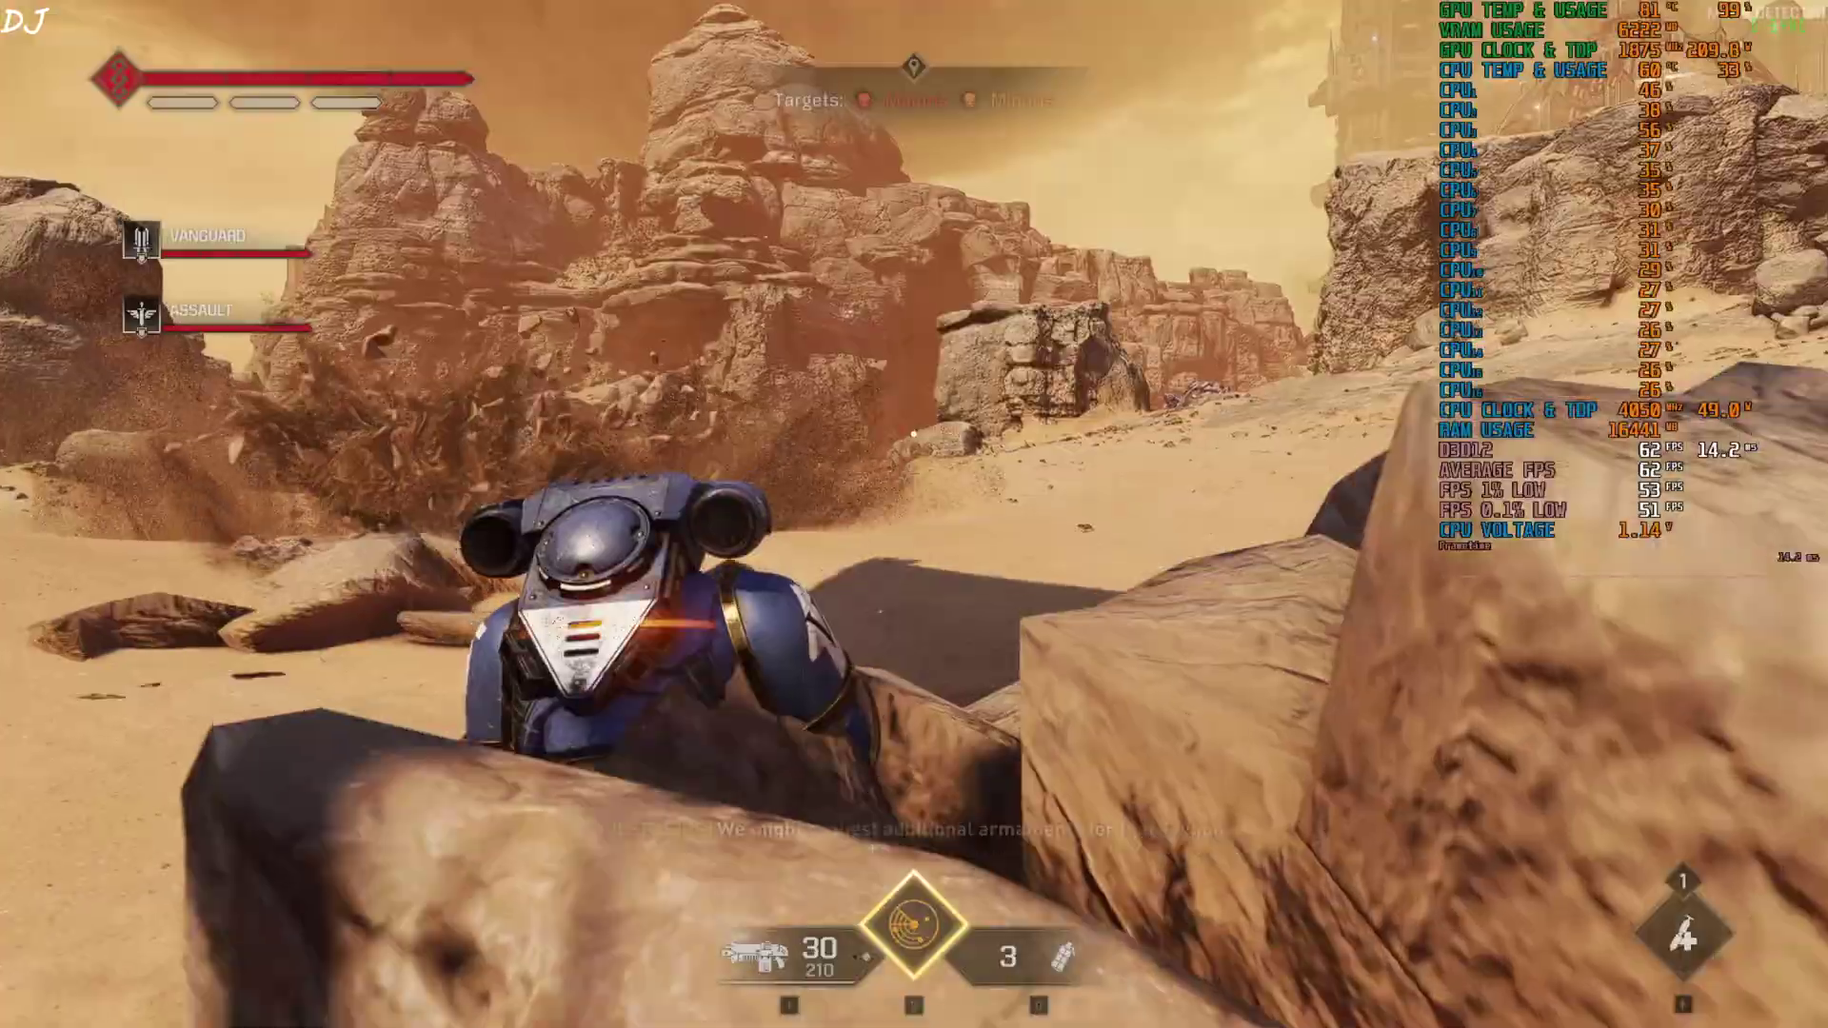
left_click(913, 433)
key("space")
key("space")
key("space")
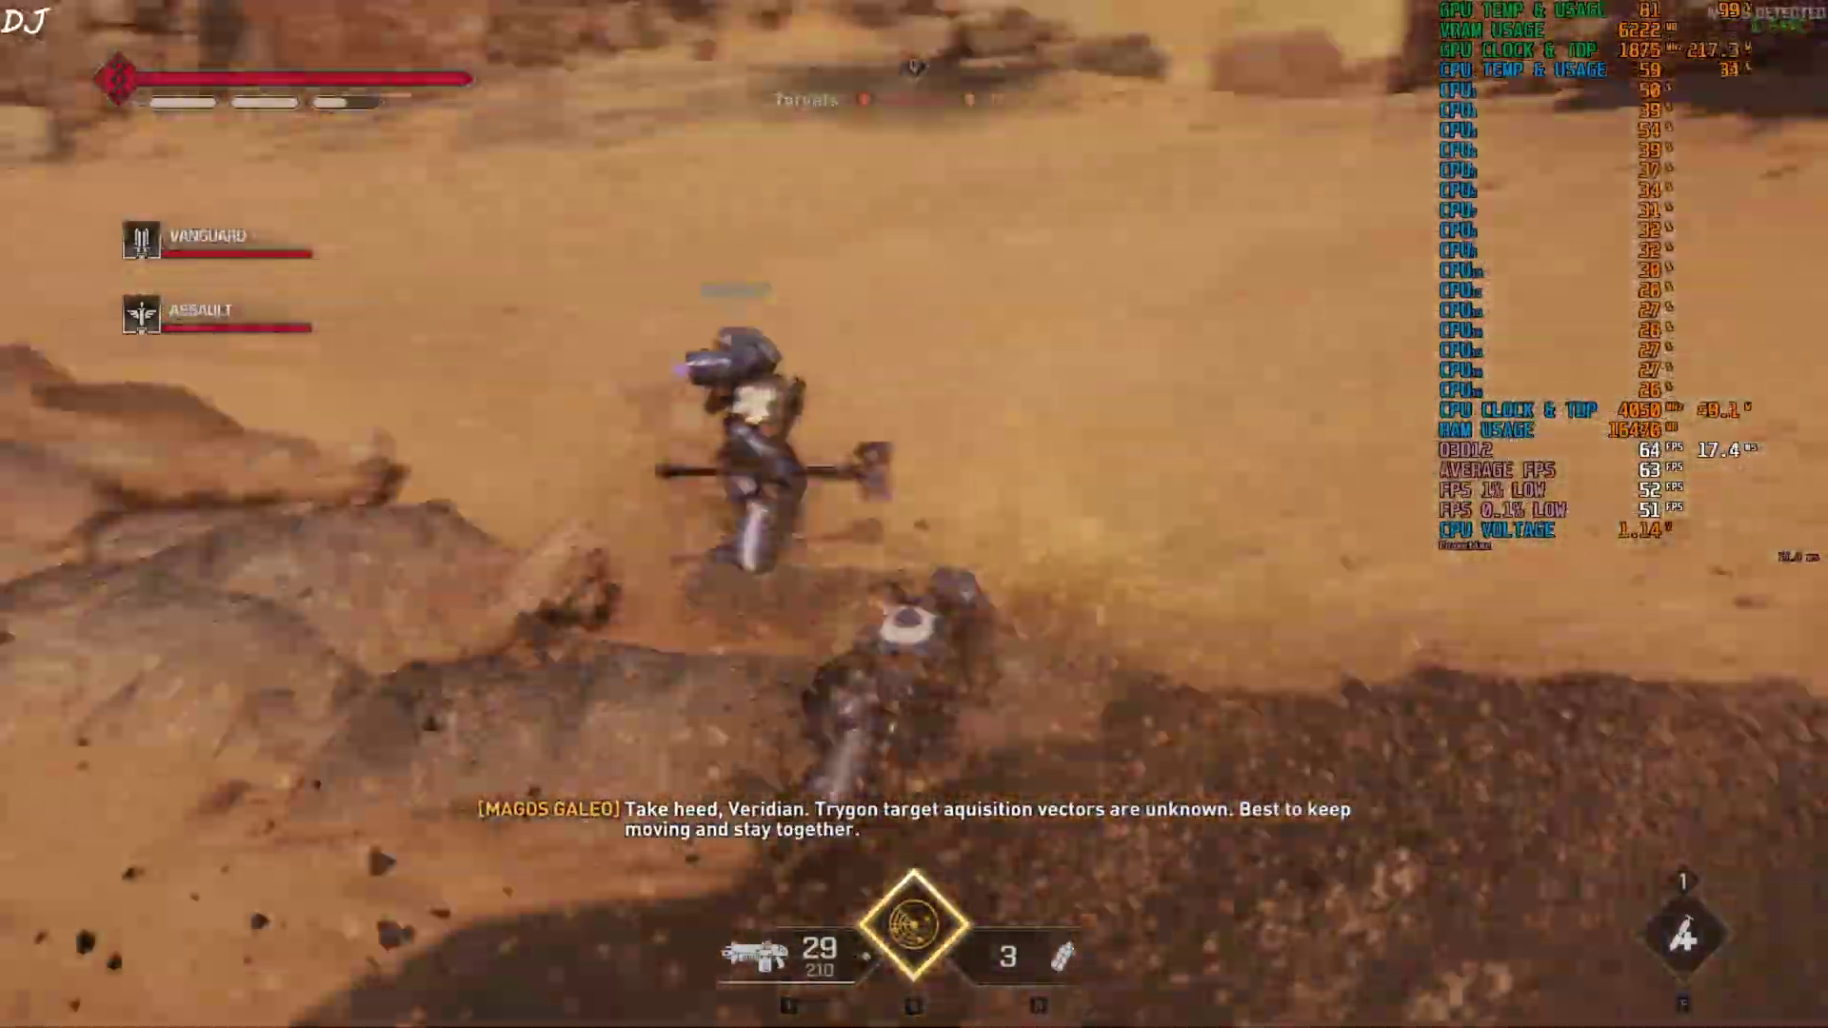
key("space")
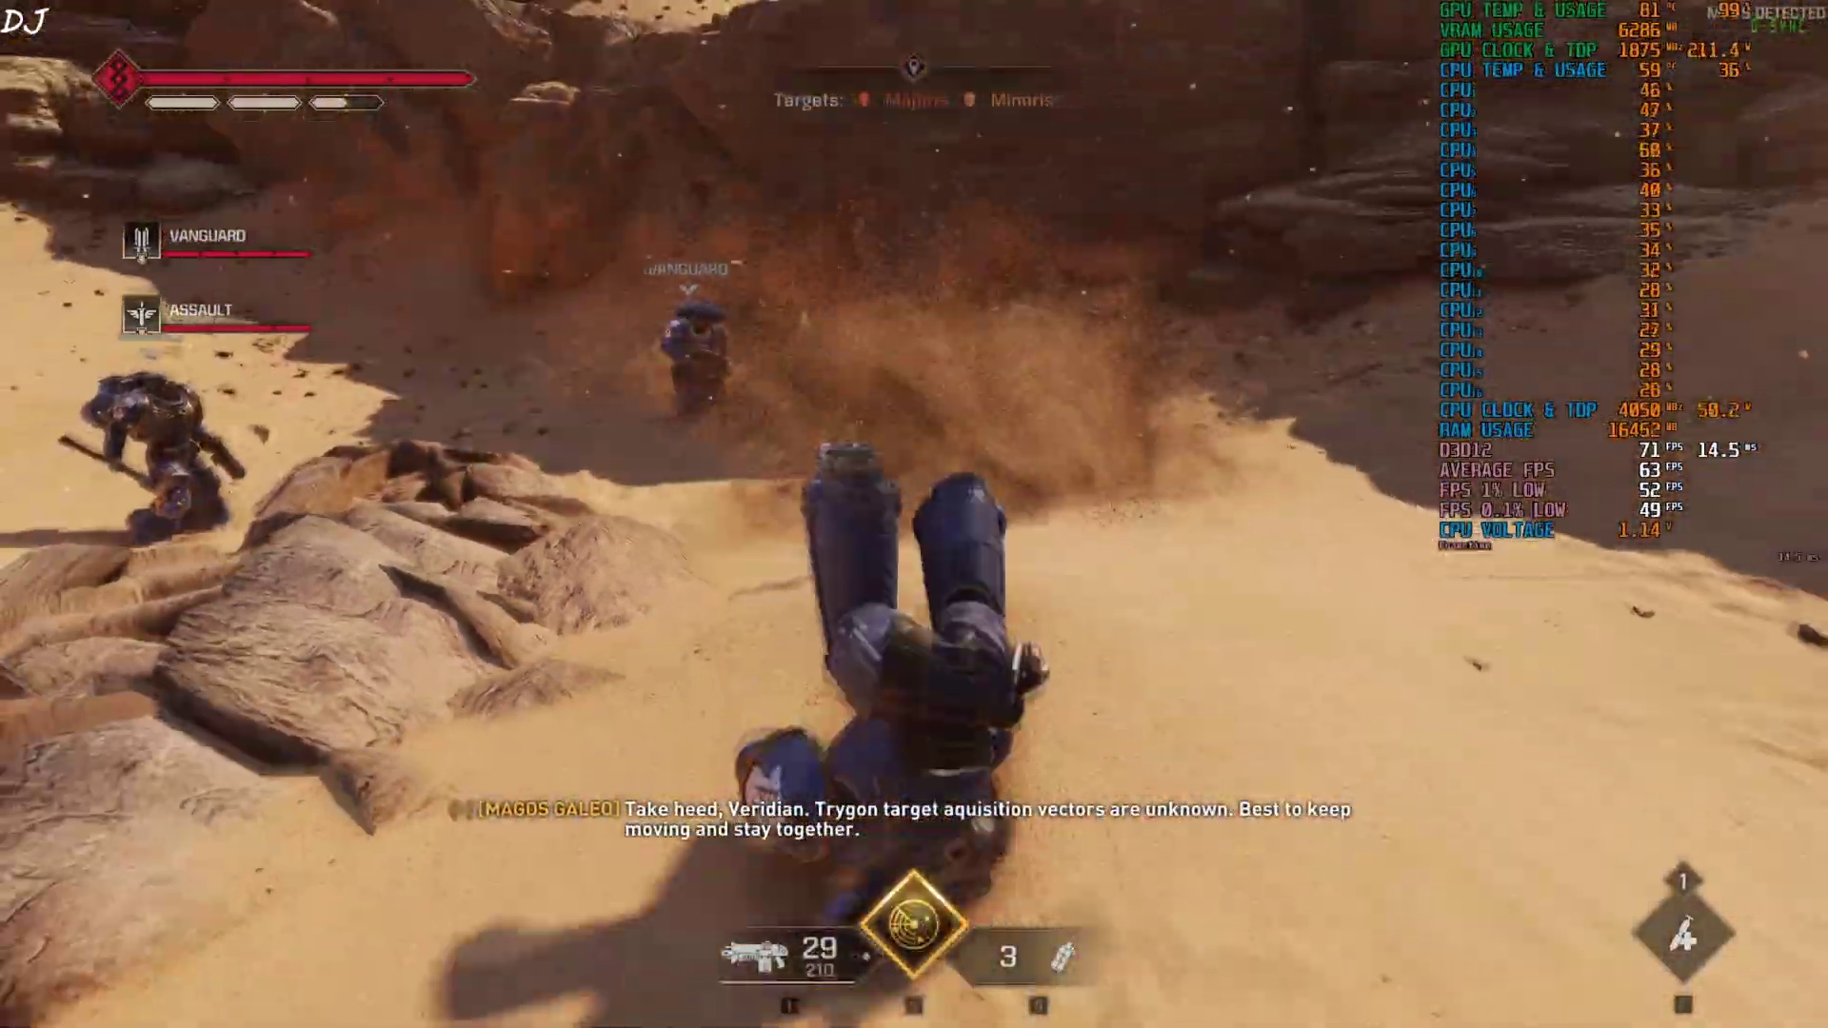
key("space")
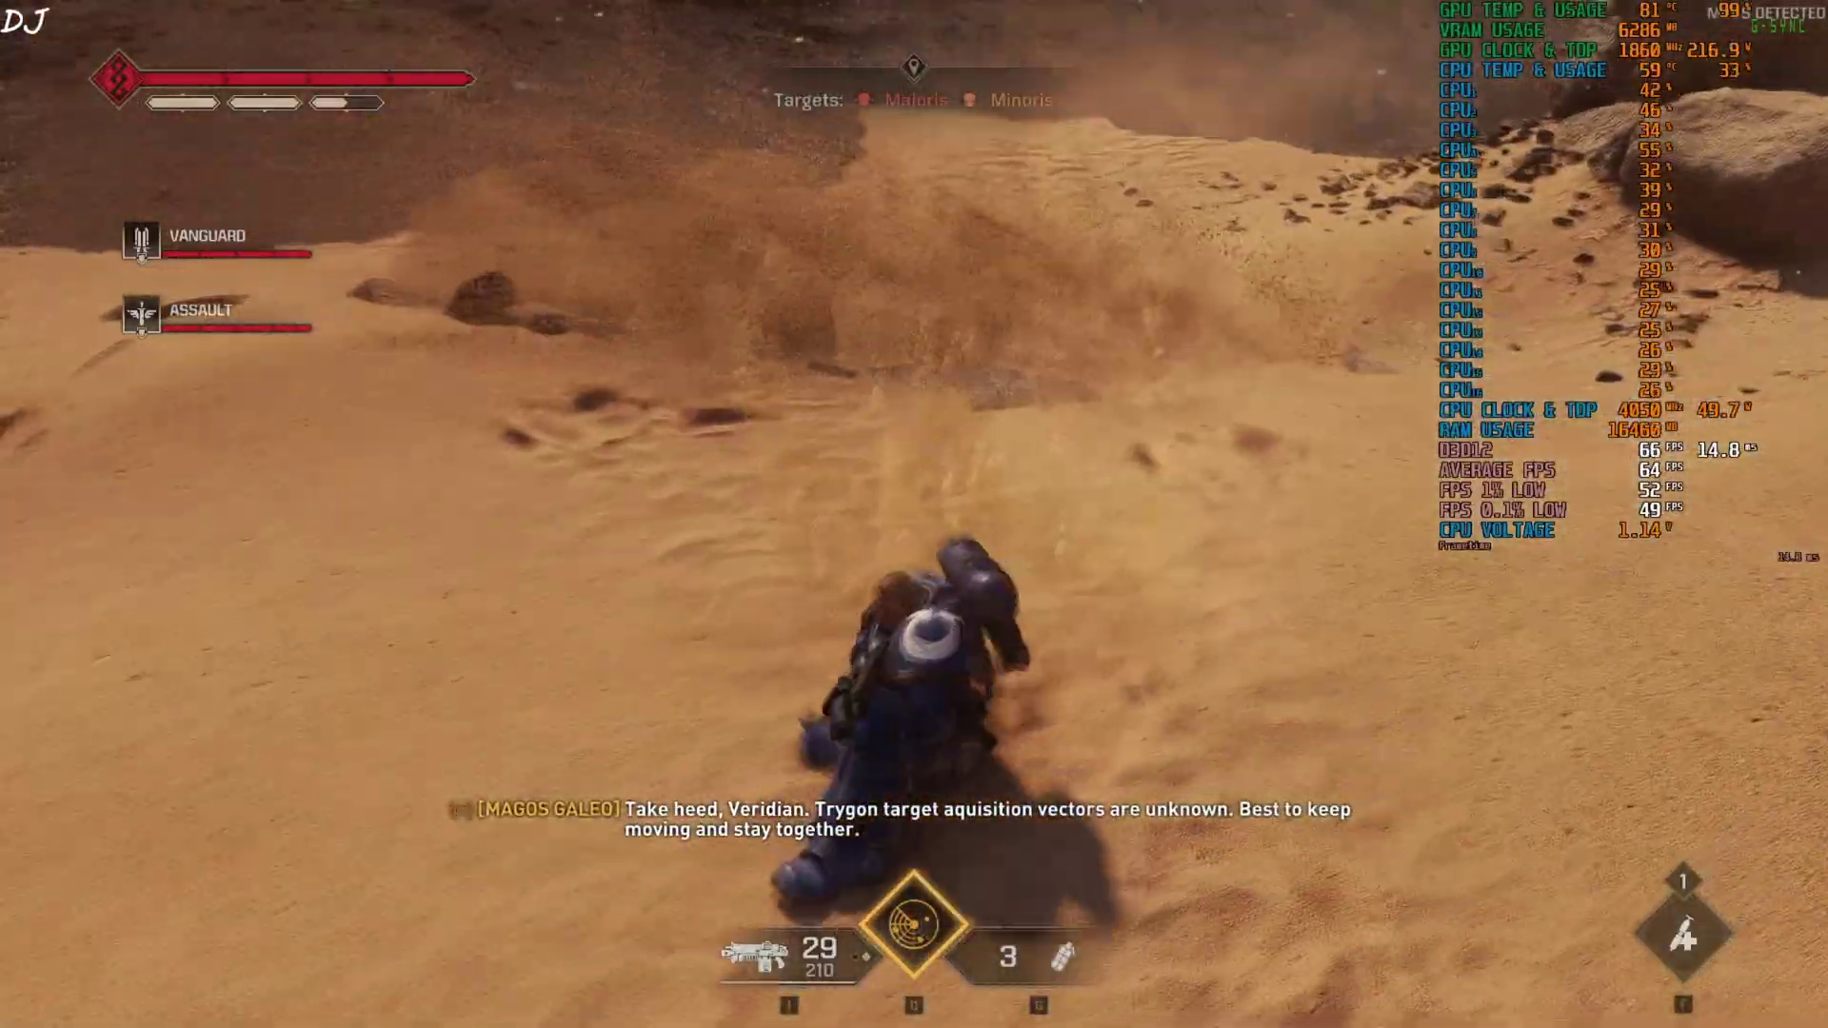
Step: Dodge the burrowing Trygon's attacks and fire at the Tyranids across the desert to check native-resolution performance, pausing the mission at the end
key("w")
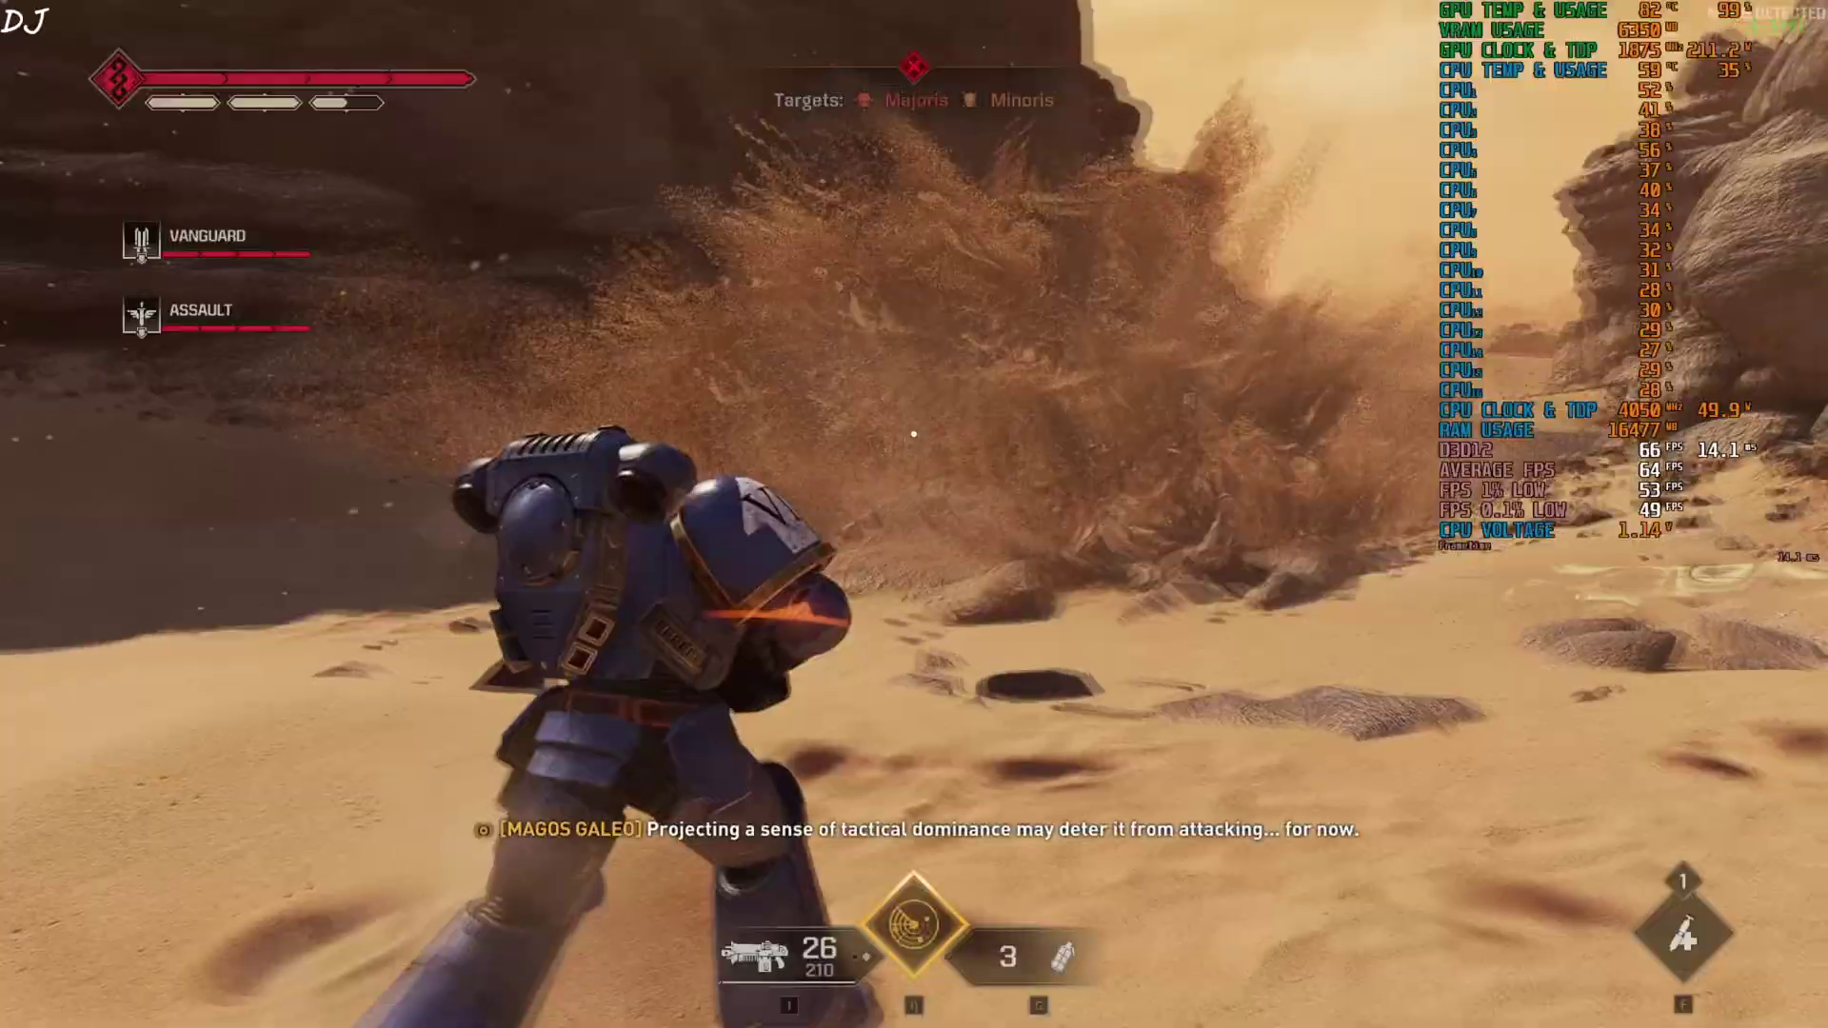
left_click(914, 434)
key("space")
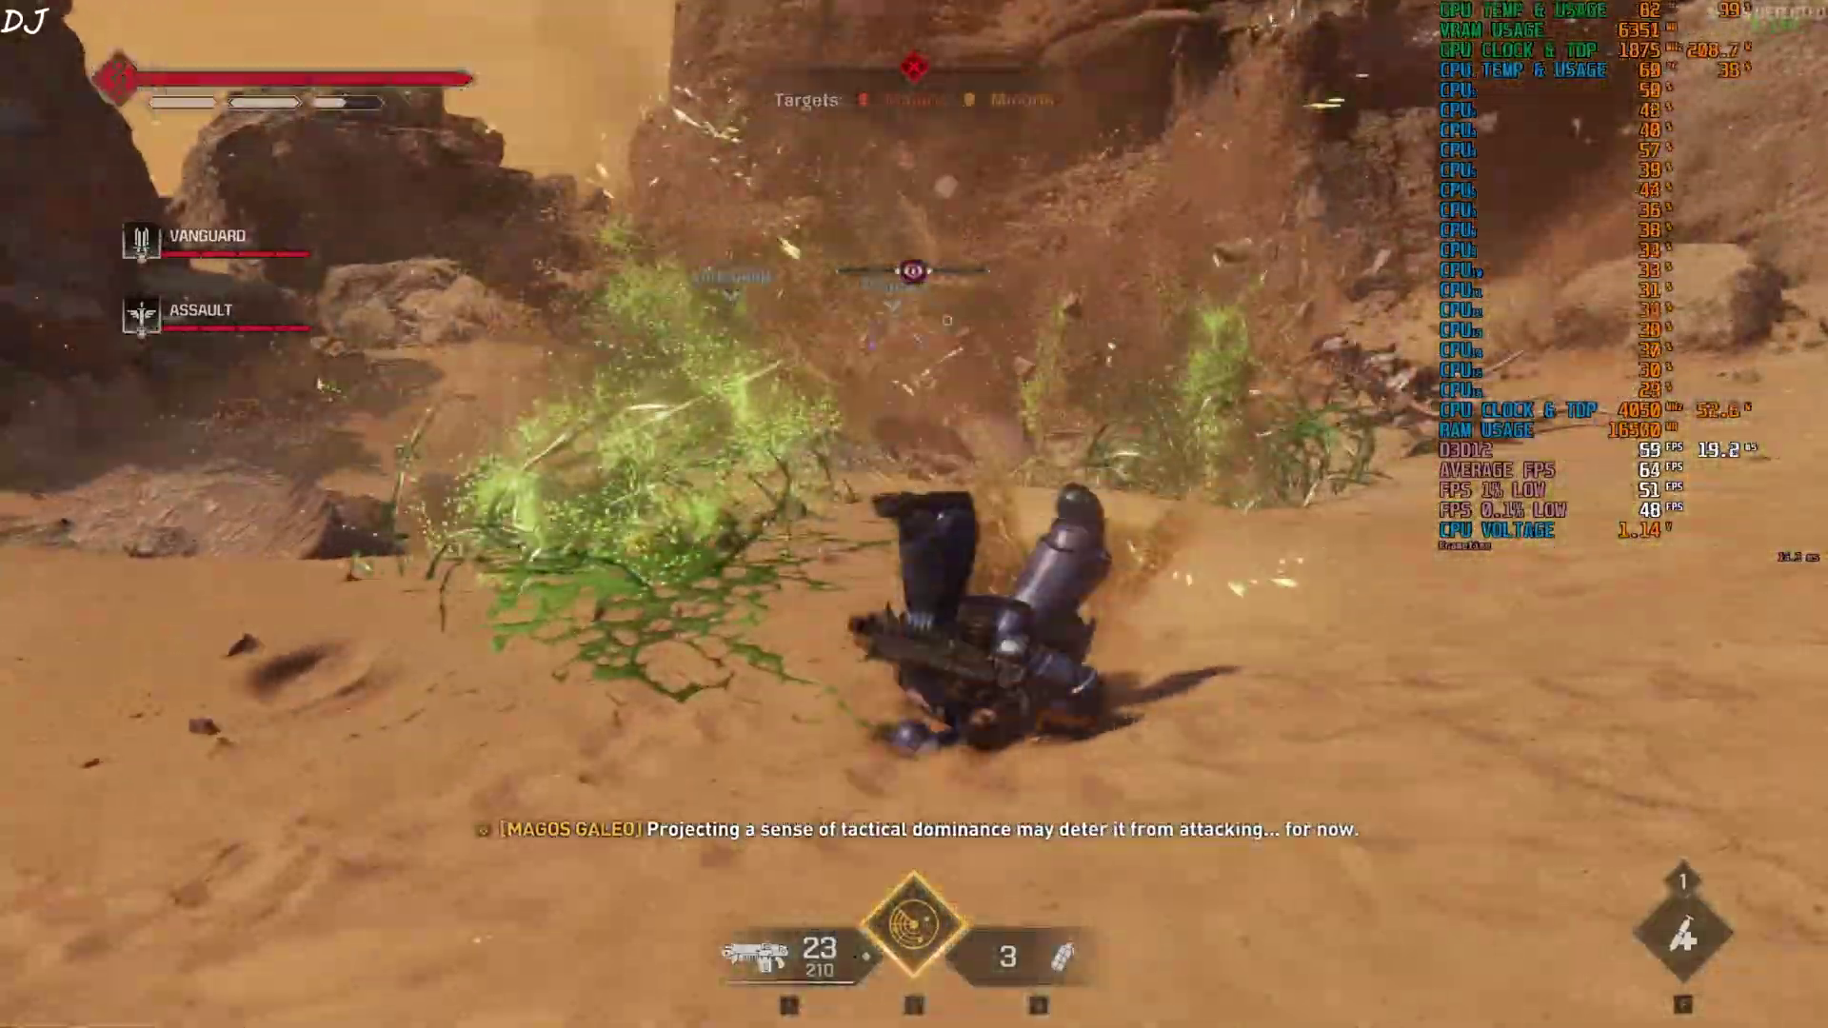
key("space")
key("space")
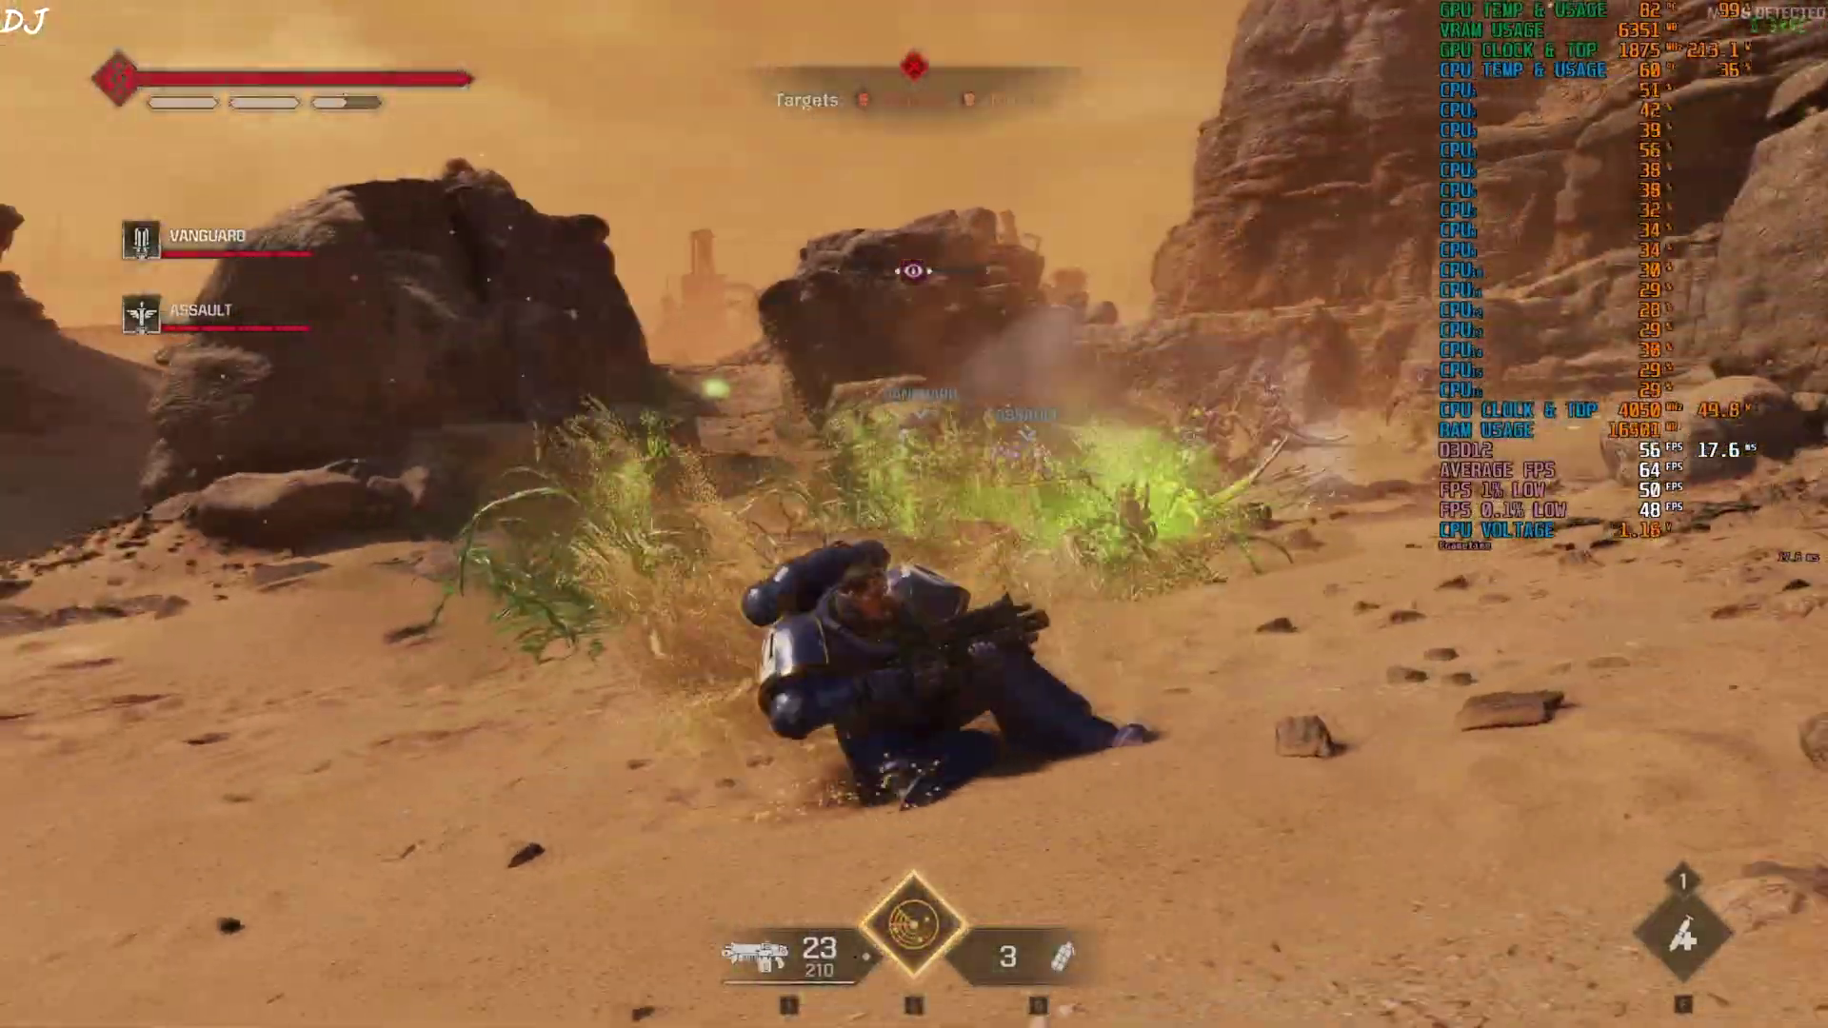
left_click(914, 434)
left_click(914, 434)
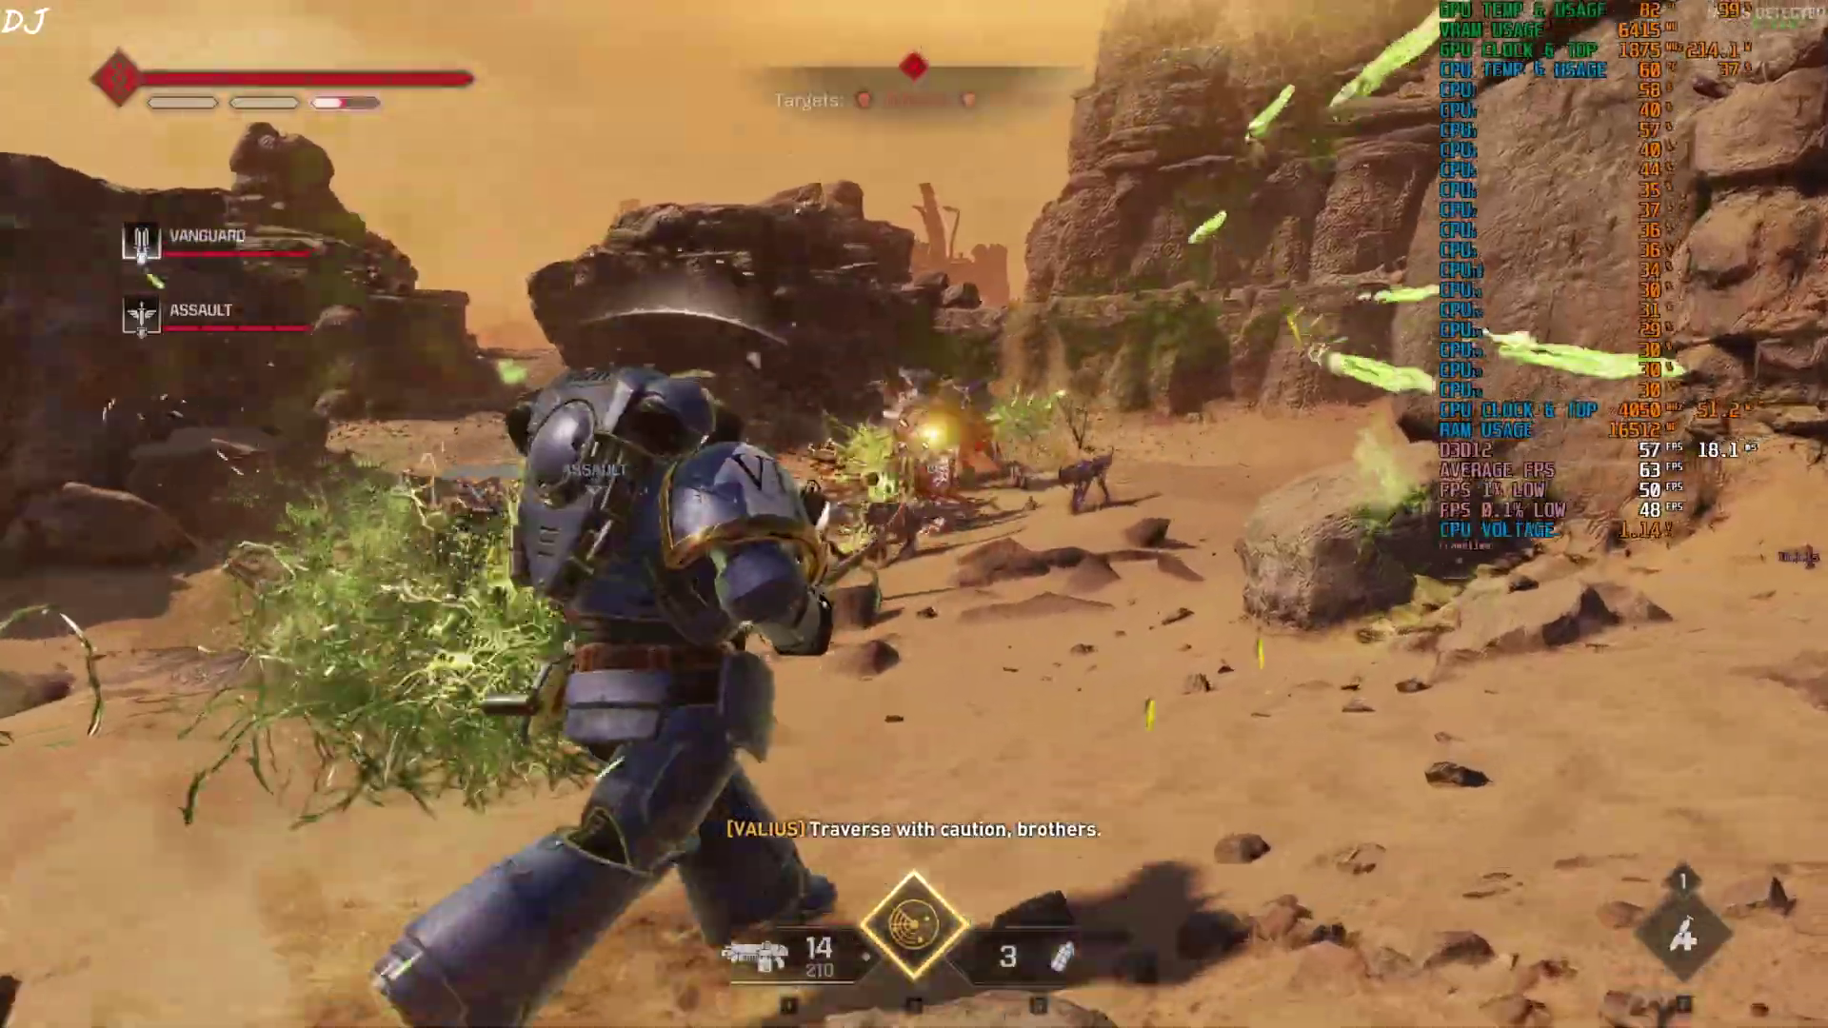
key("space")
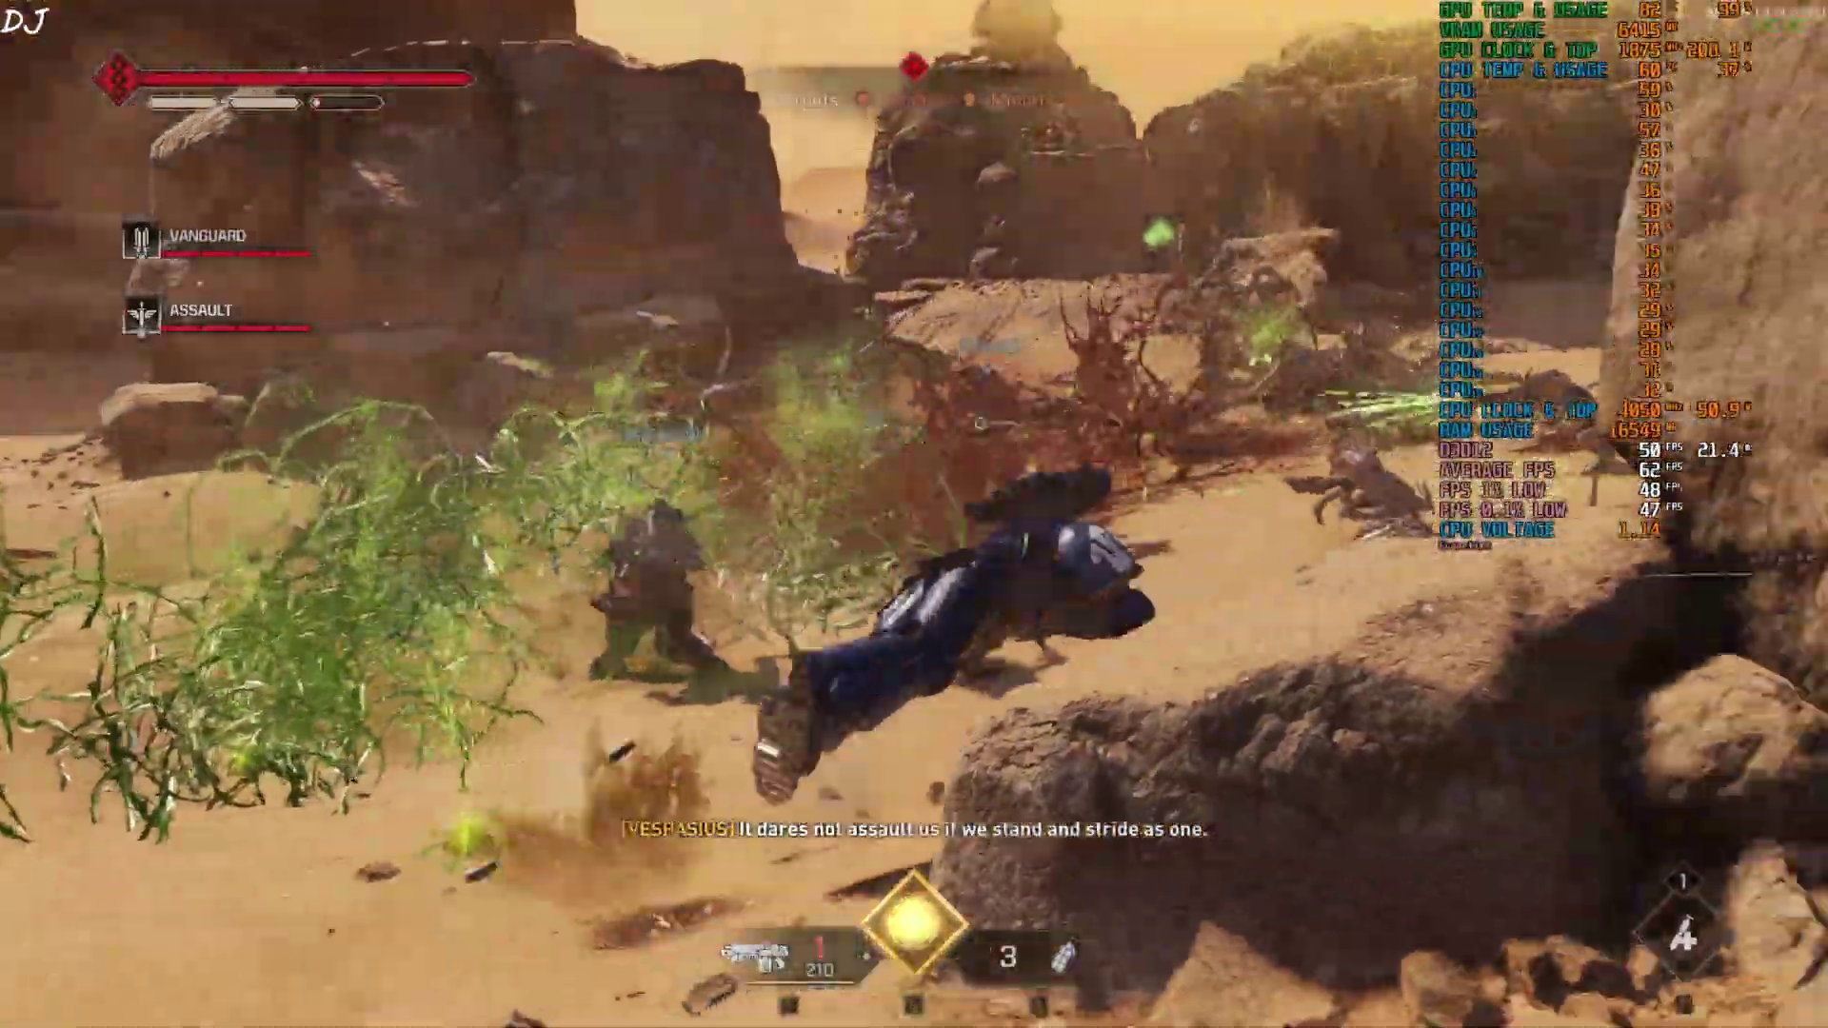
key("space")
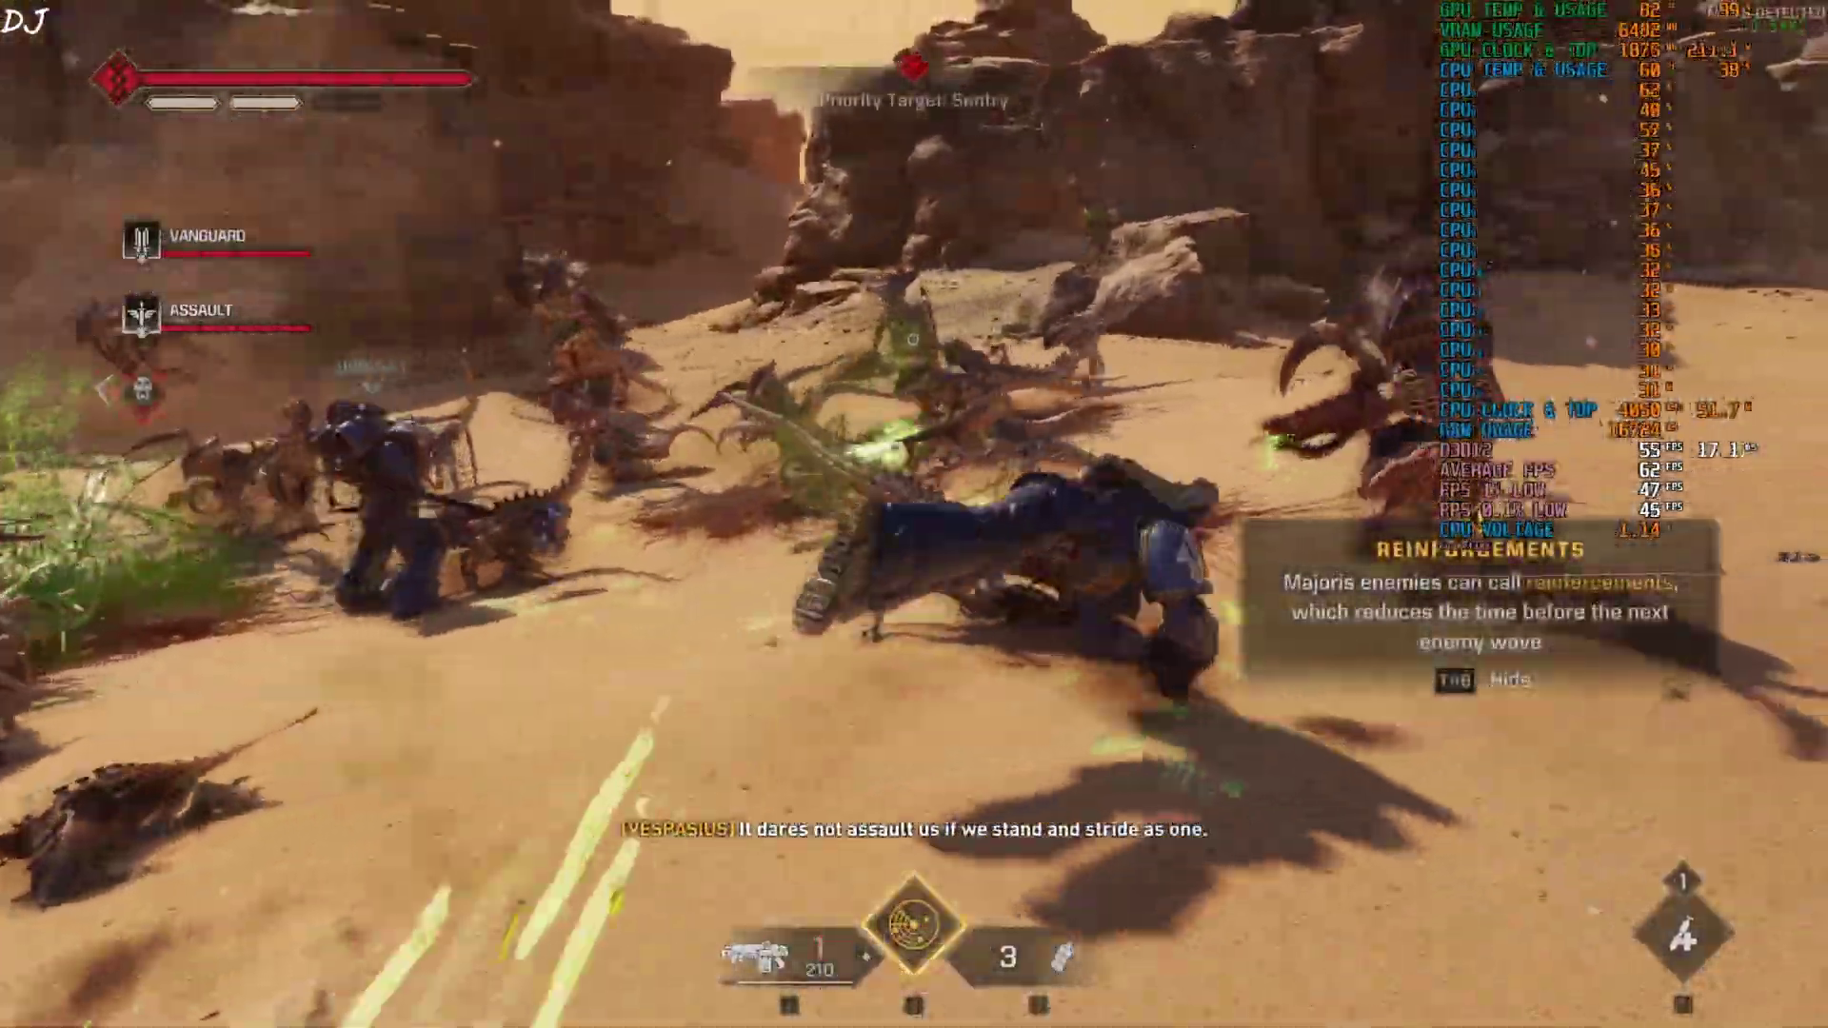
key("Escape")
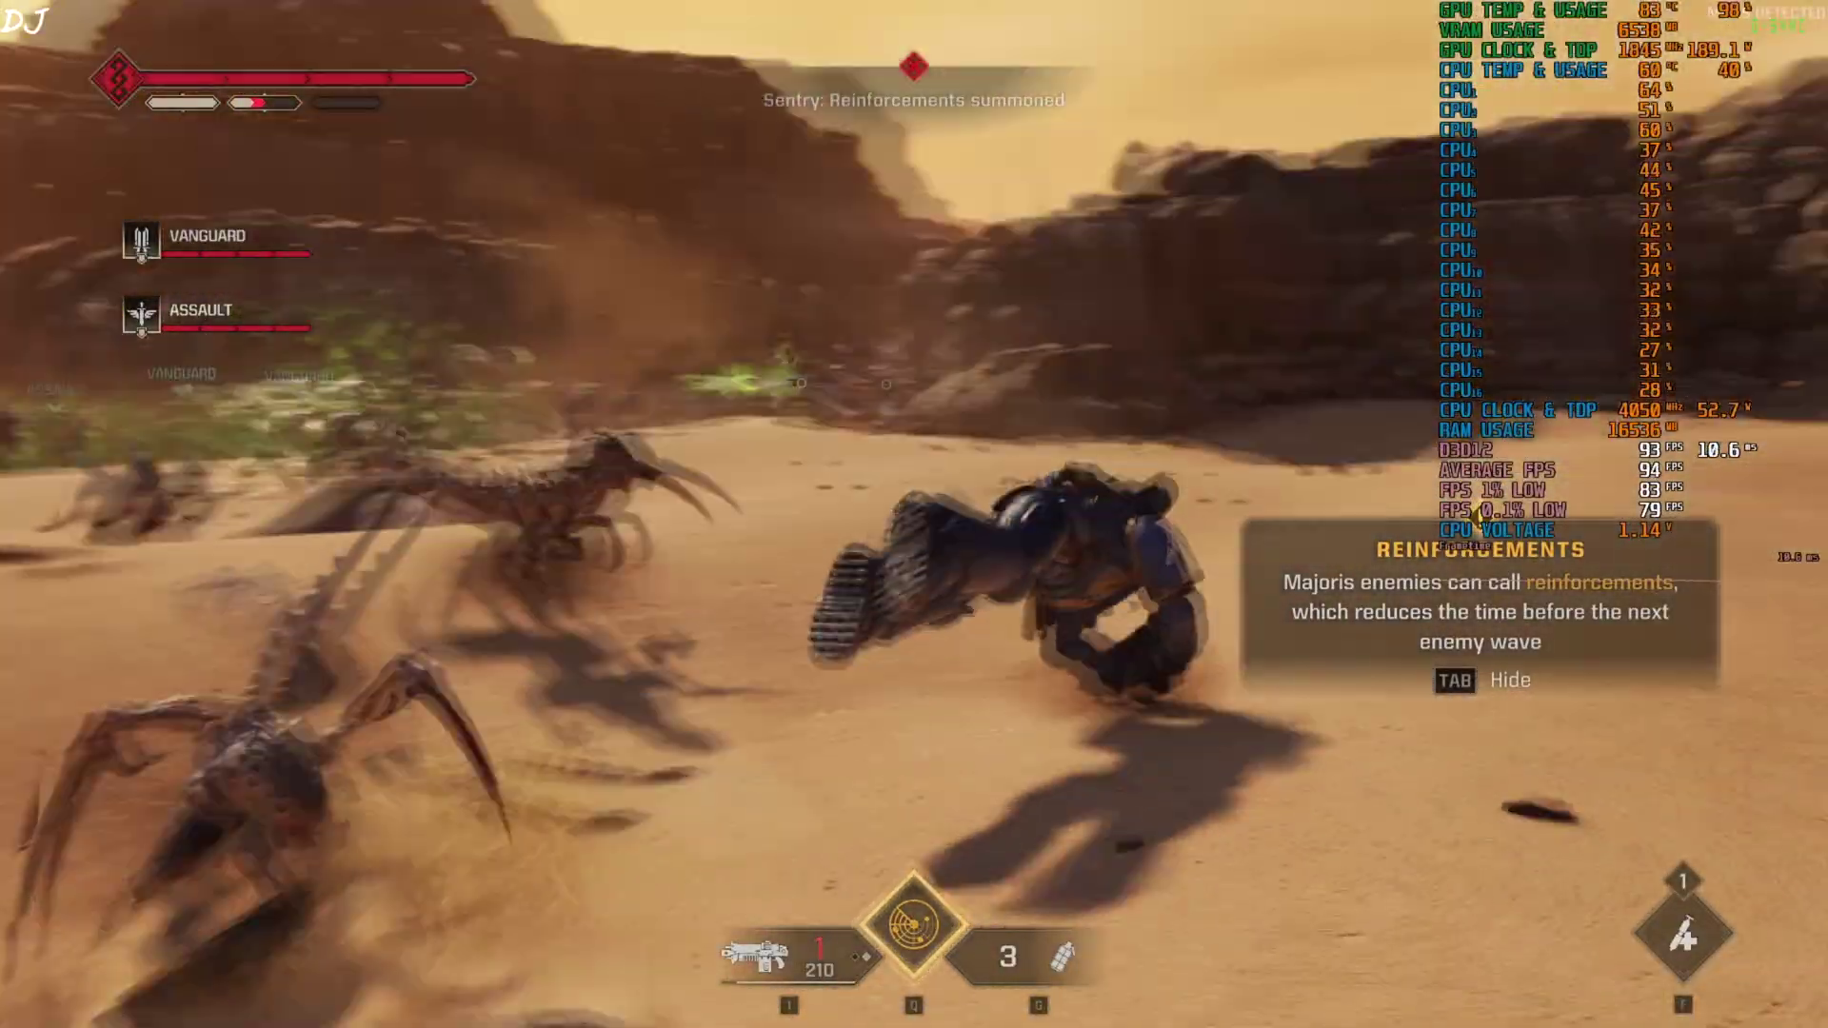
Step: Resume the mission, roll clear of the Tyranid swarm and activate the class ability to check performance in close combat
key("space")
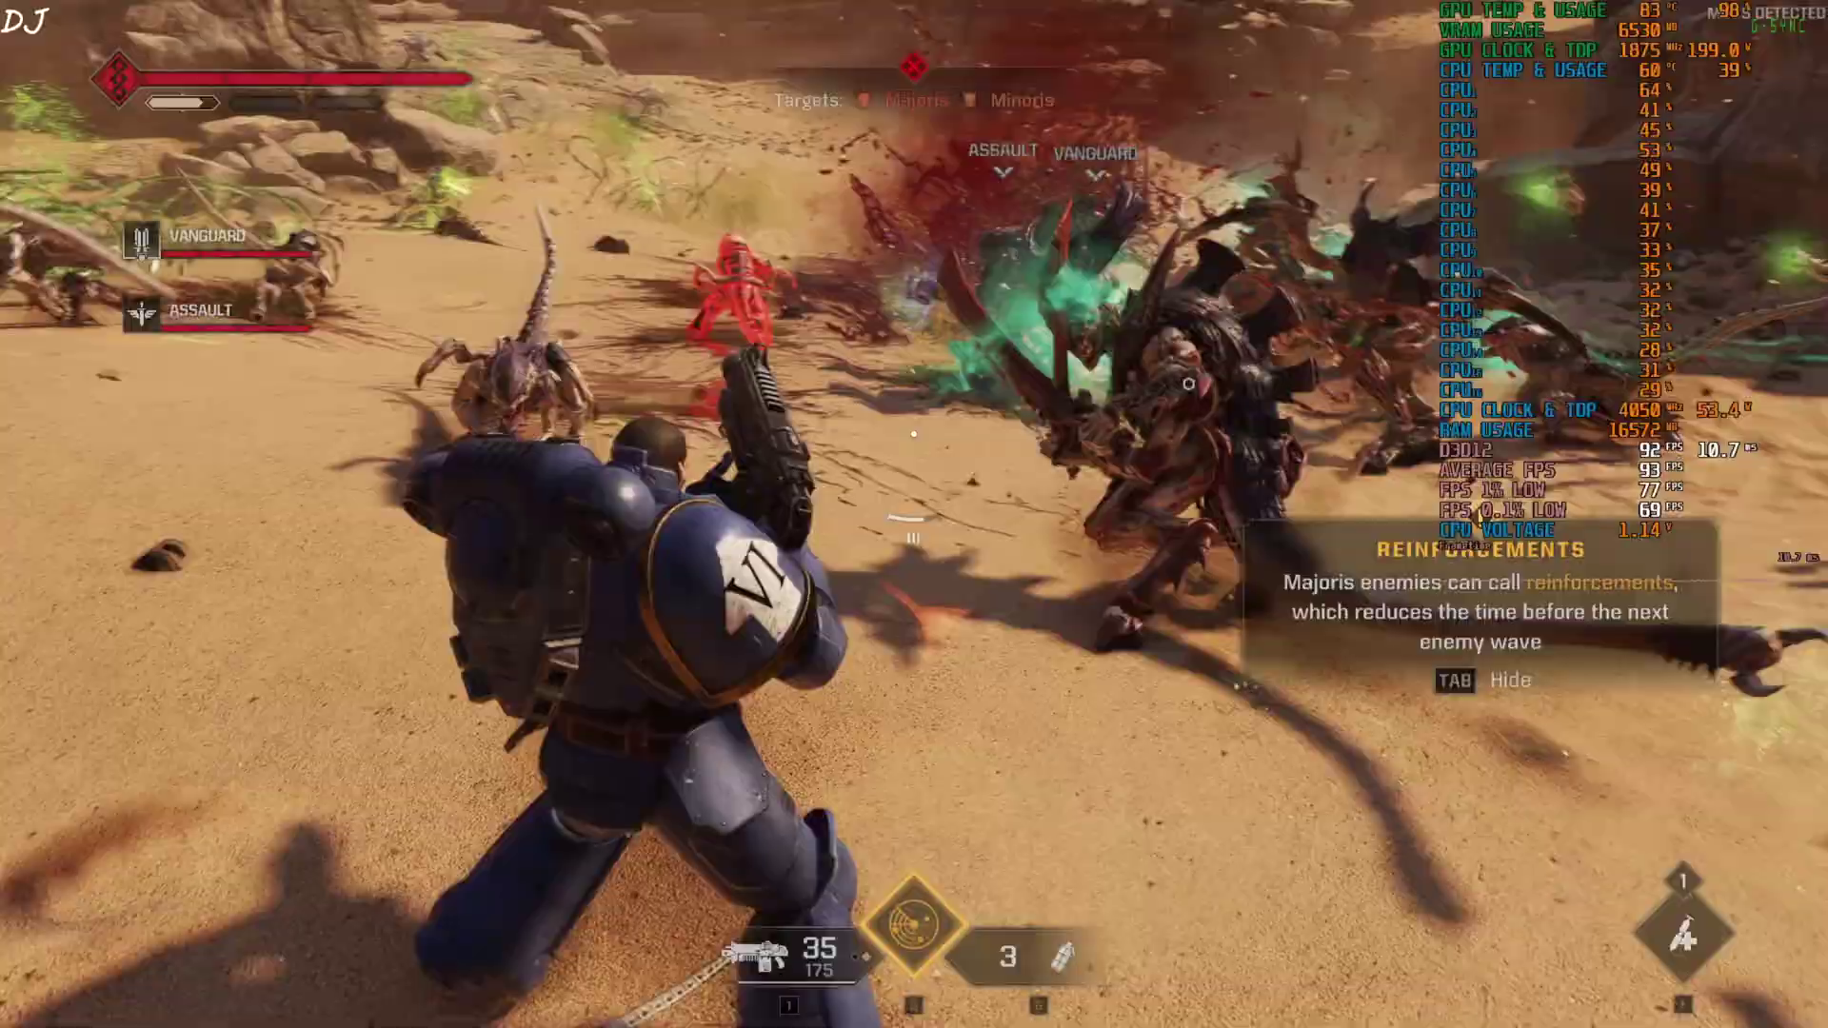
key("space")
key("space")
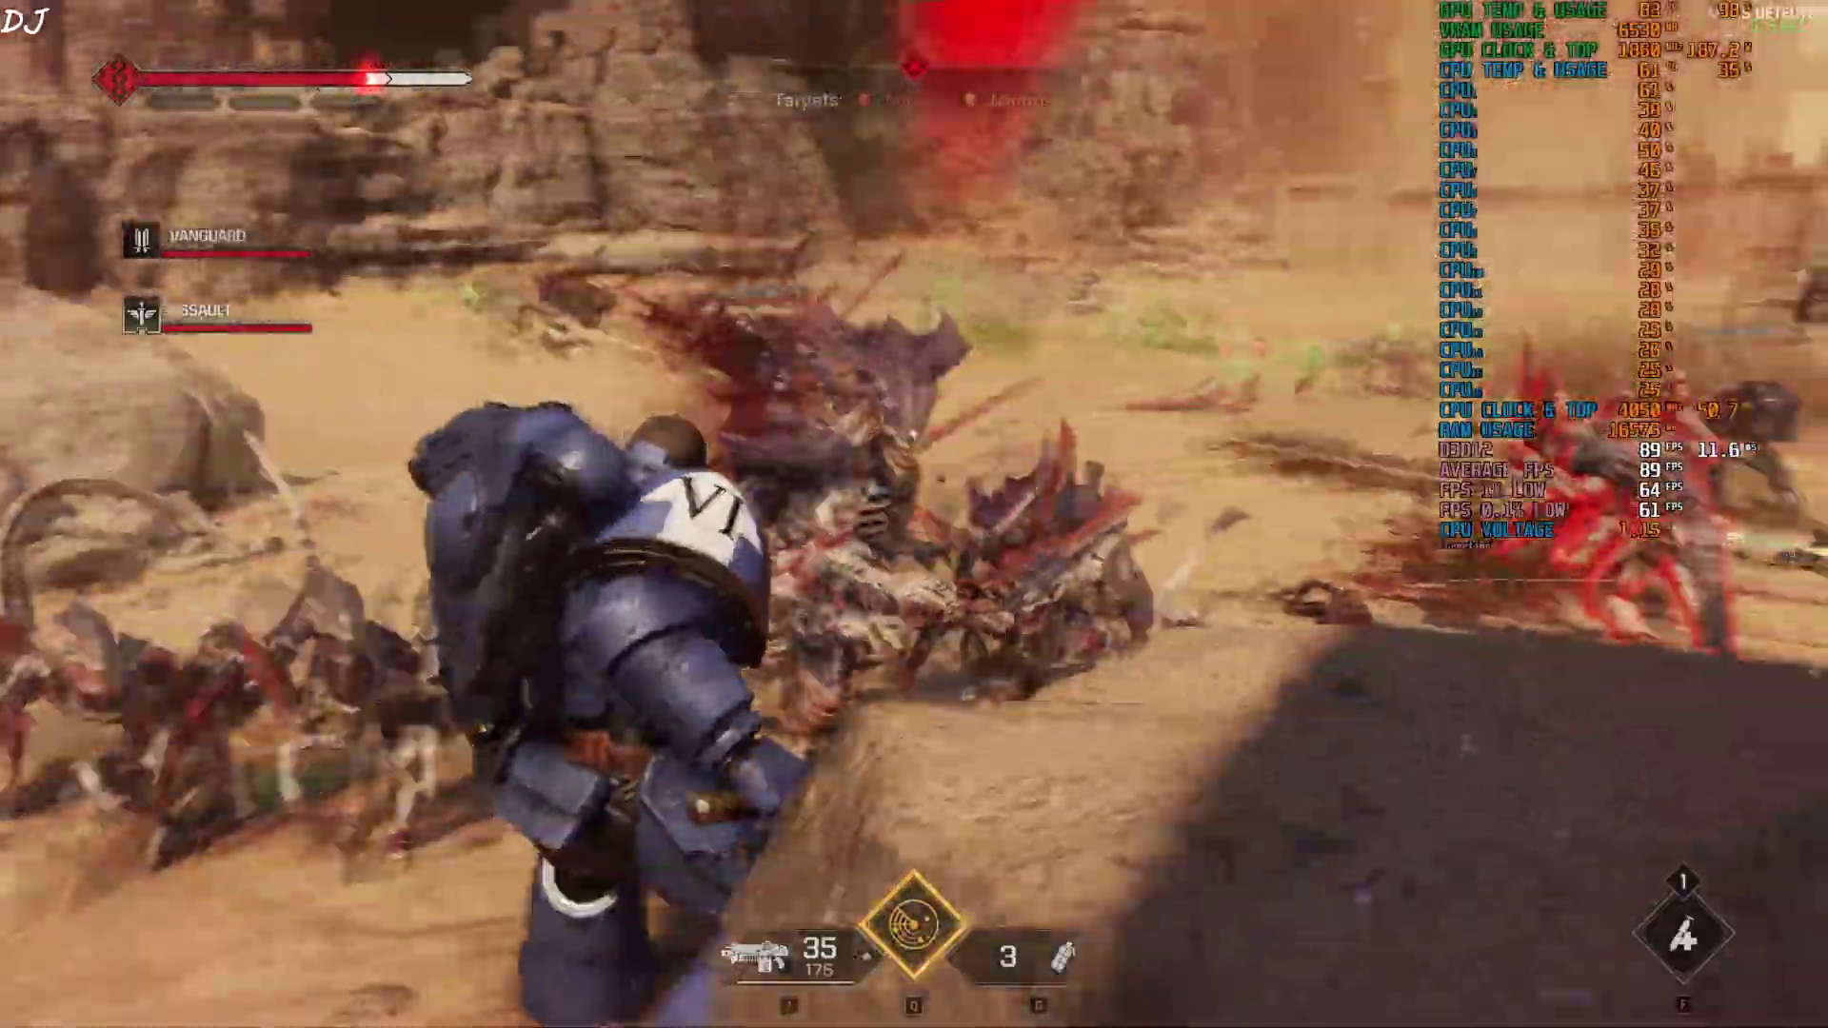
key("q")
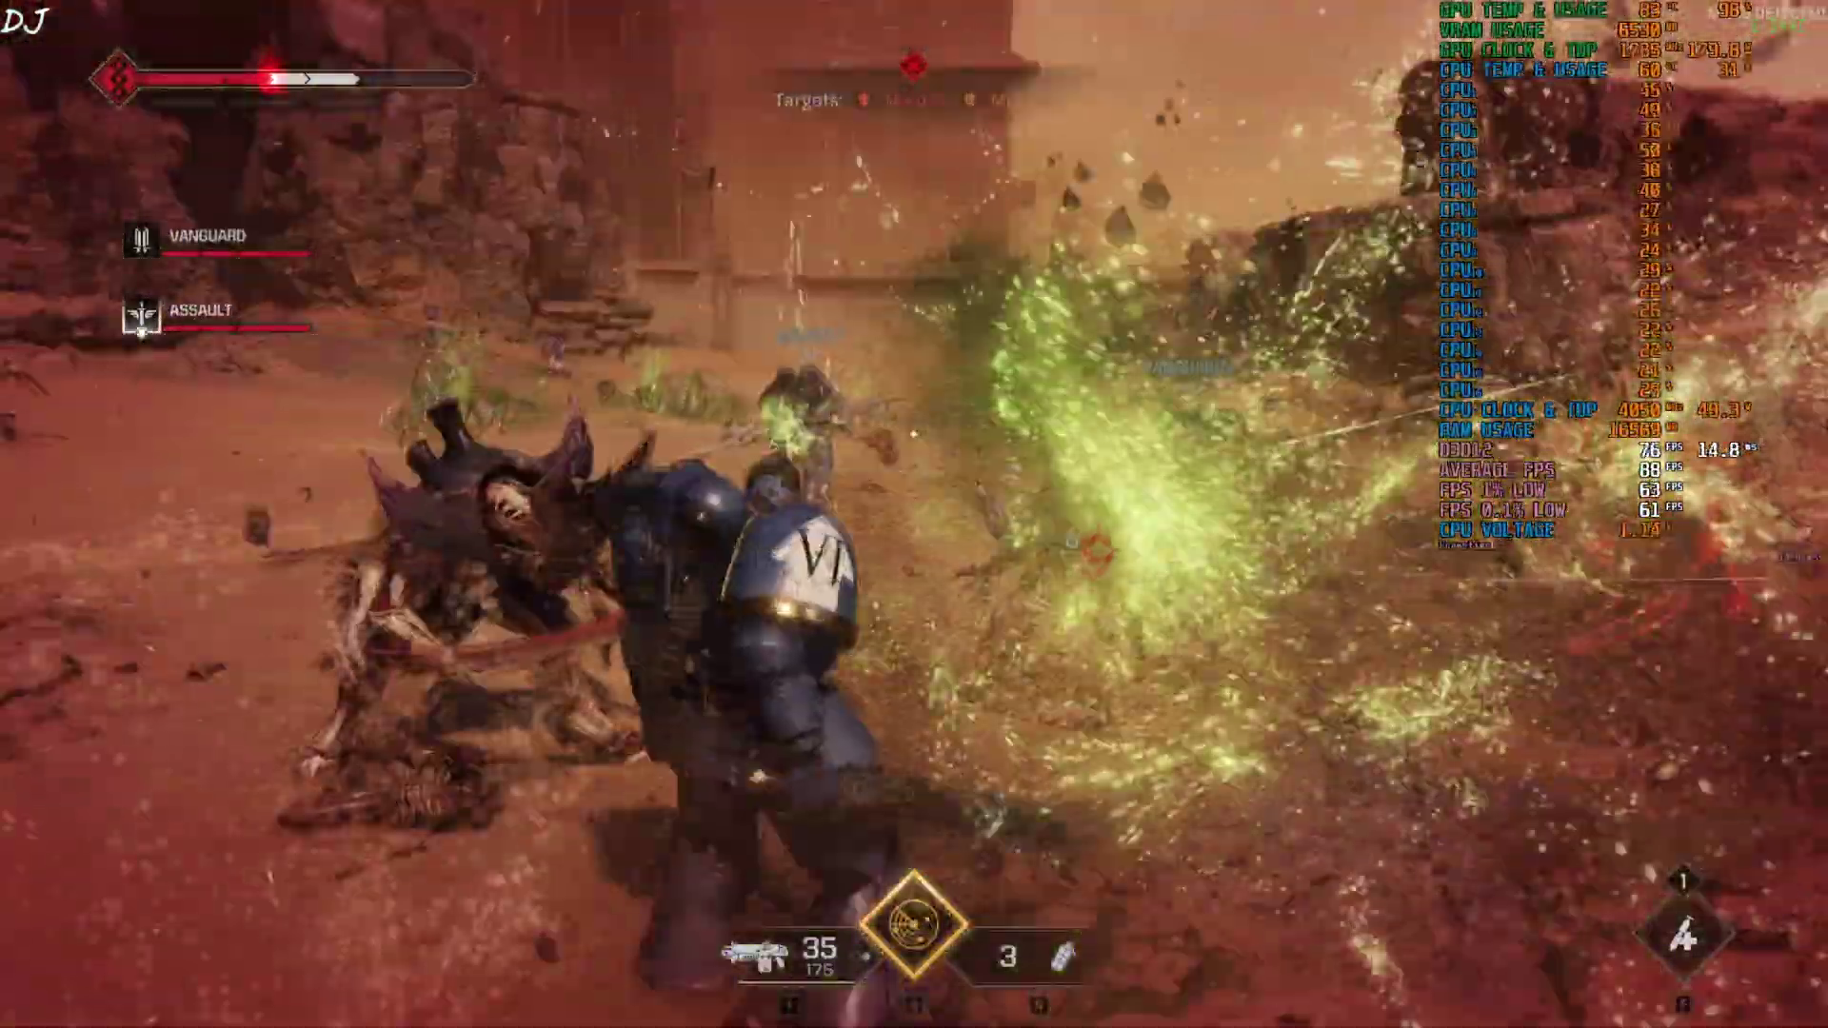
key("e")
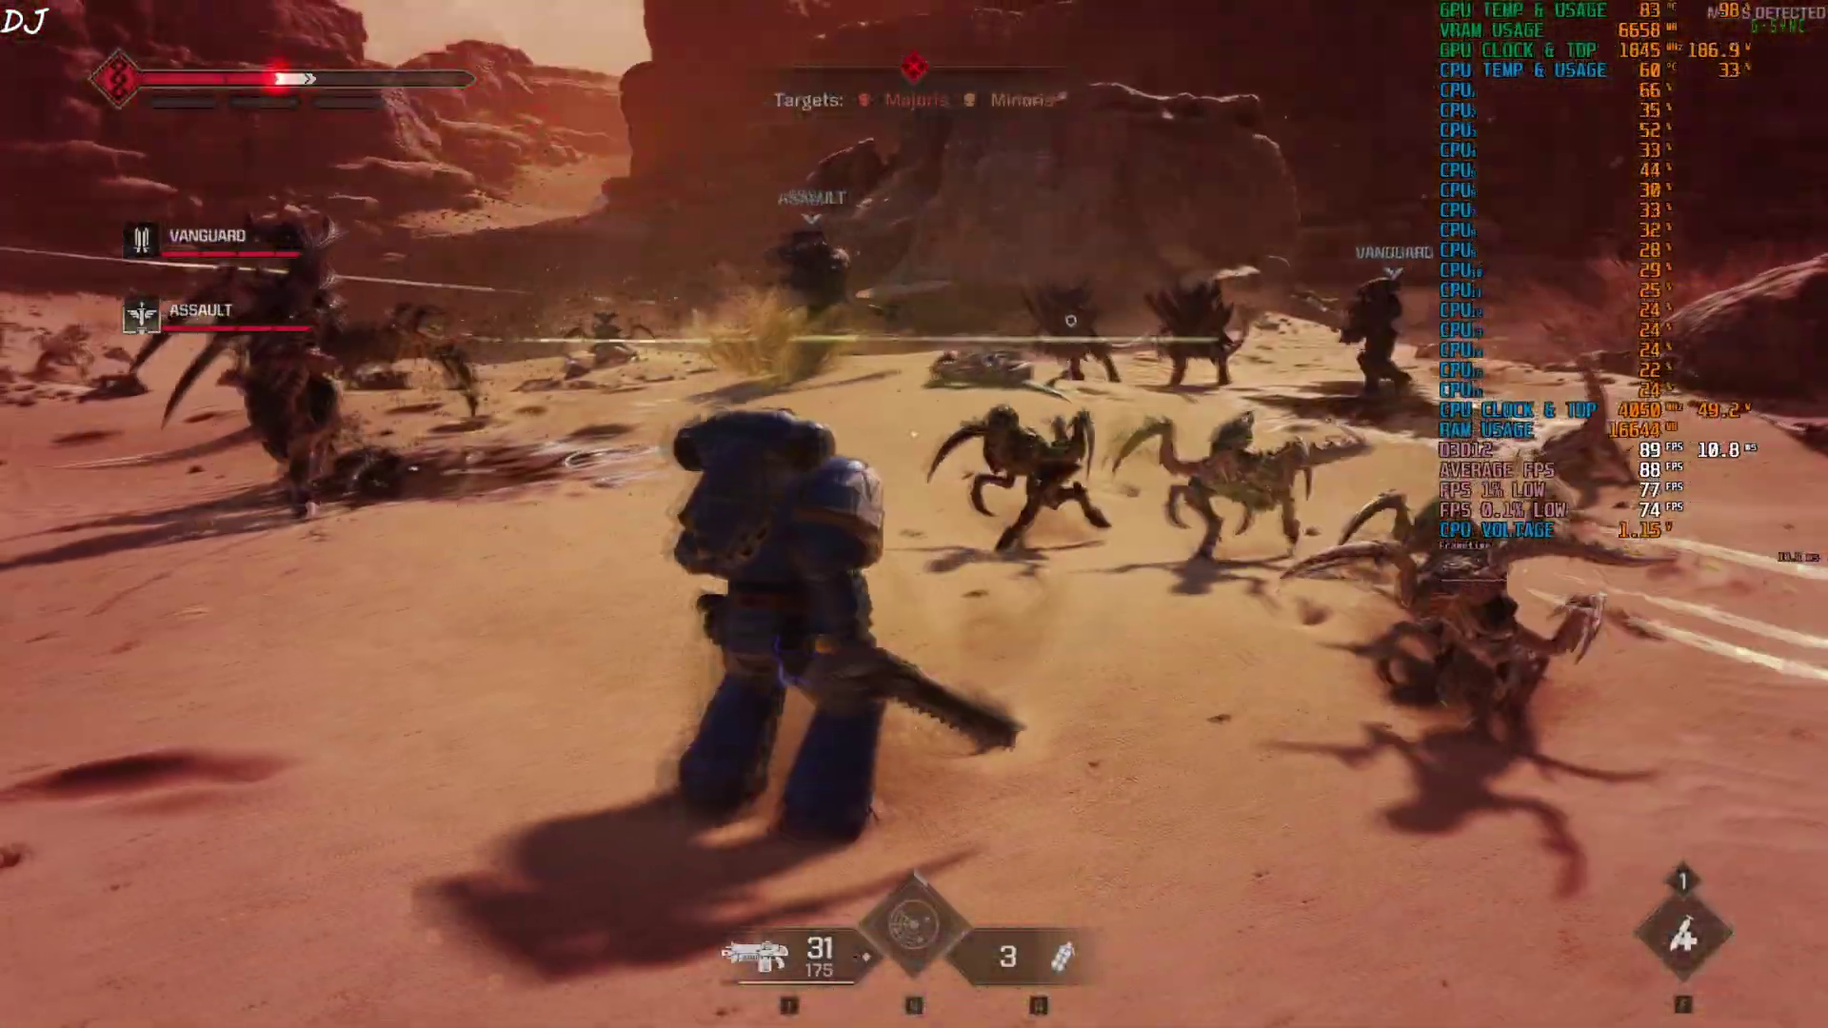
Step: Keep rolling away from the Majoris and Minoris Tyranids on the open sand and shoot them to check performance
key("space")
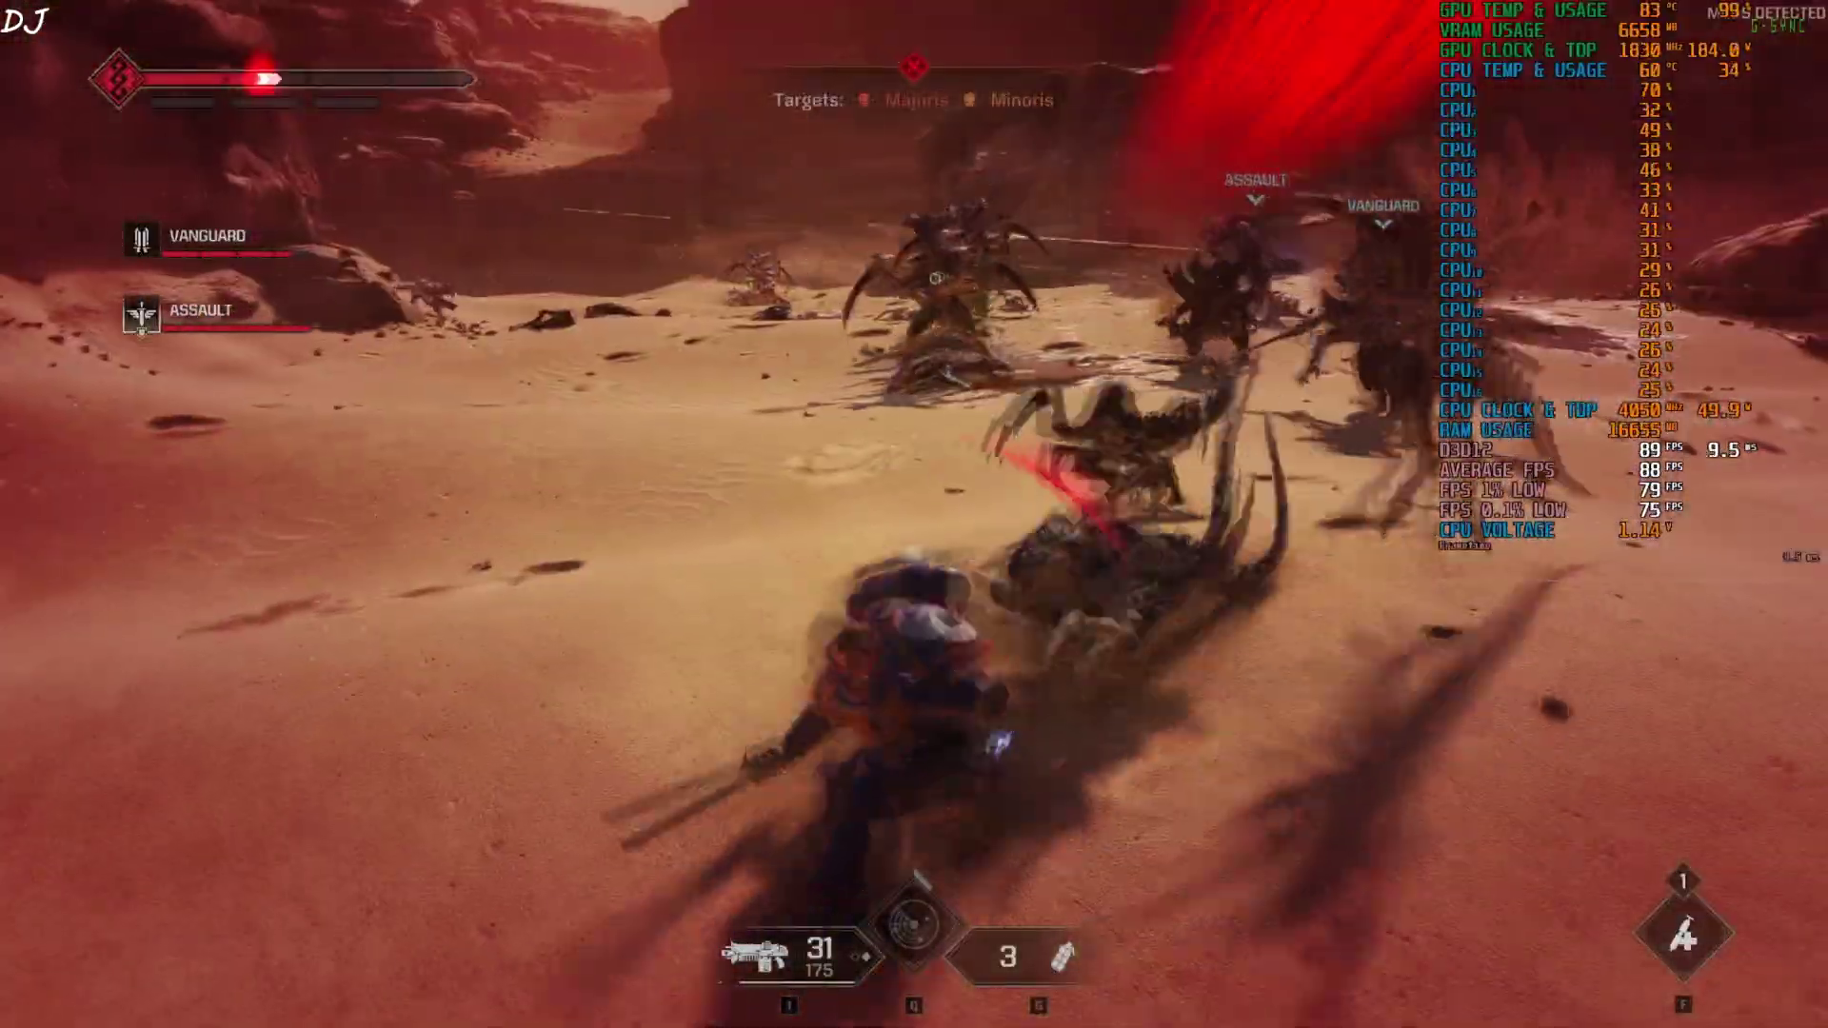
key("space")
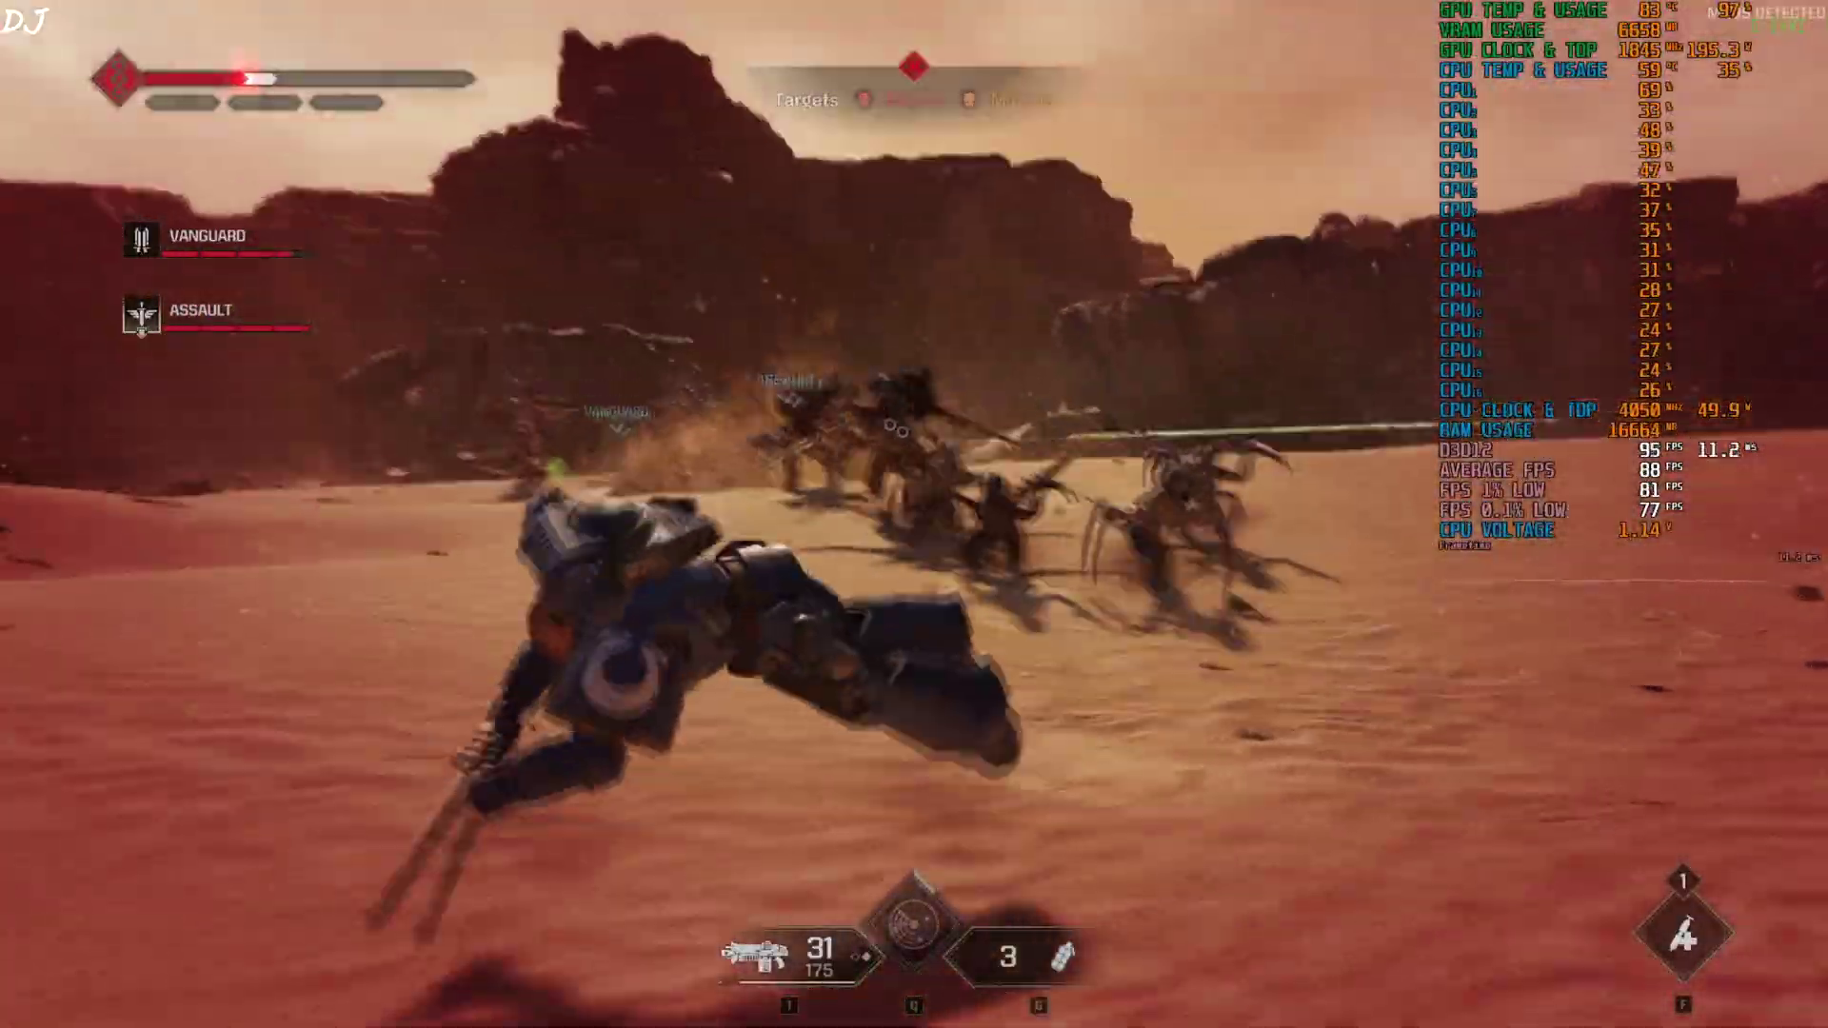
left_click(914, 434)
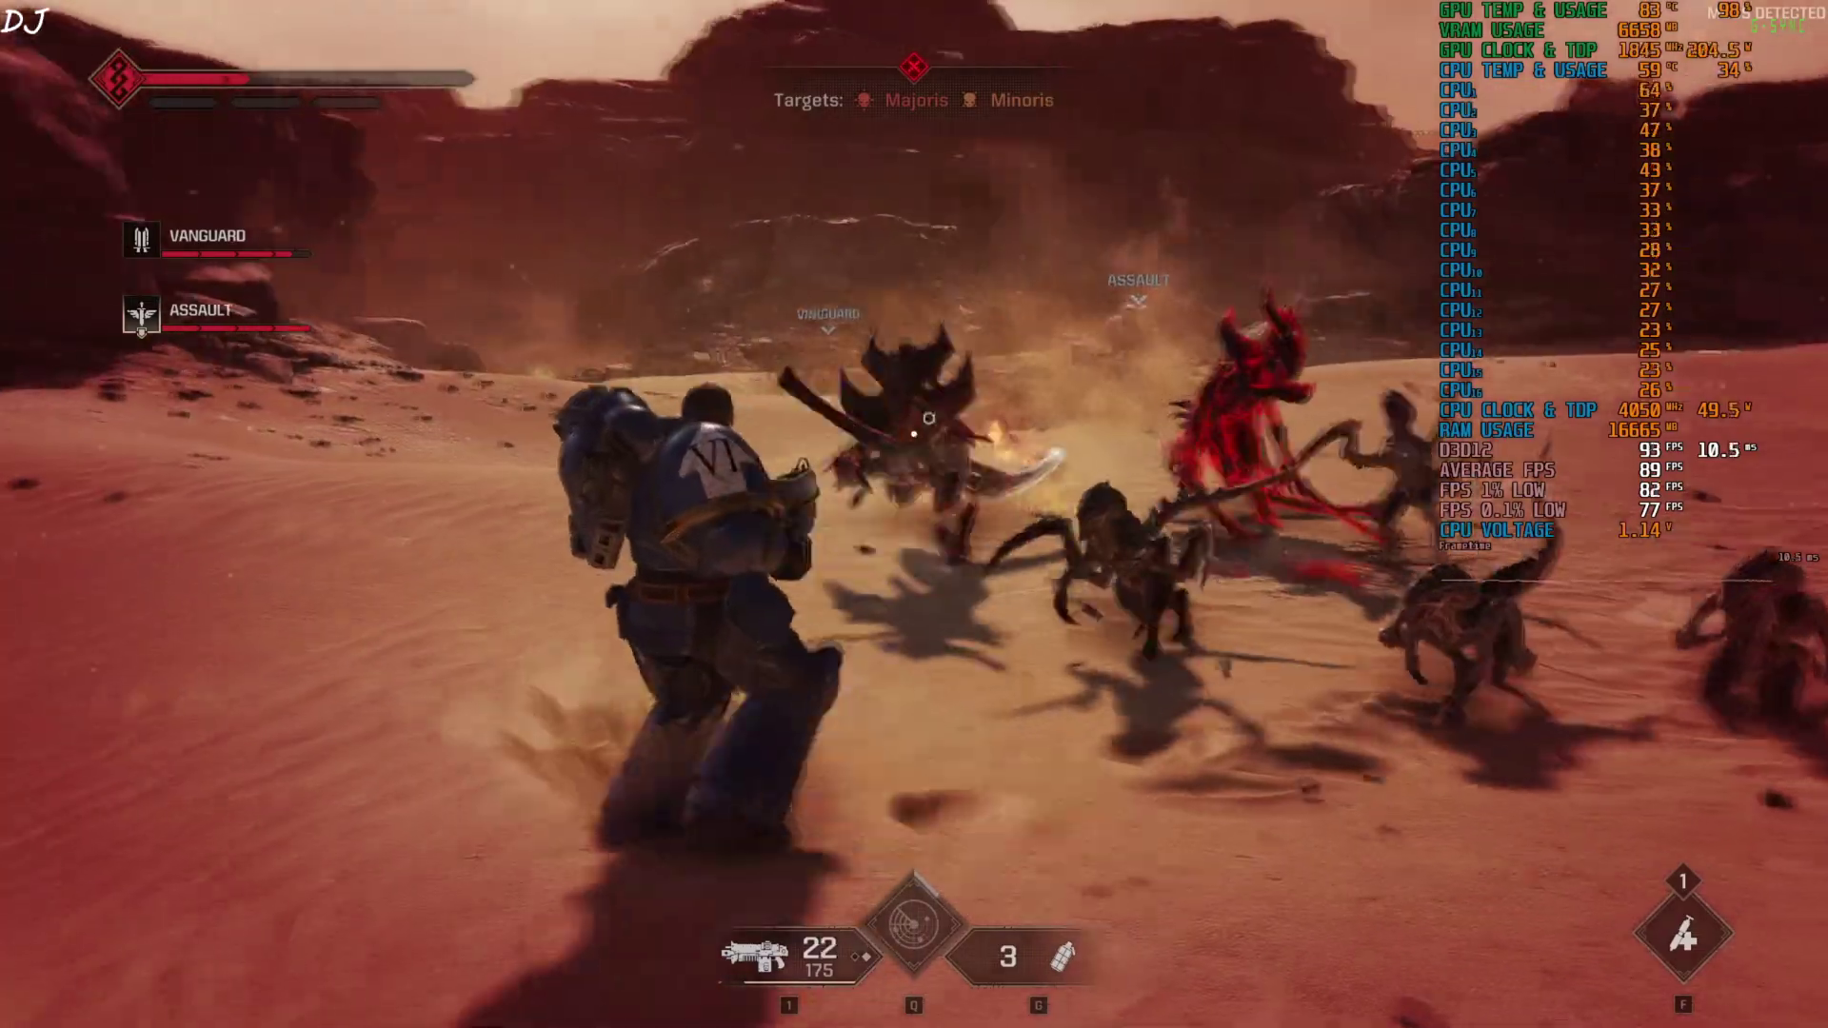
key("space")
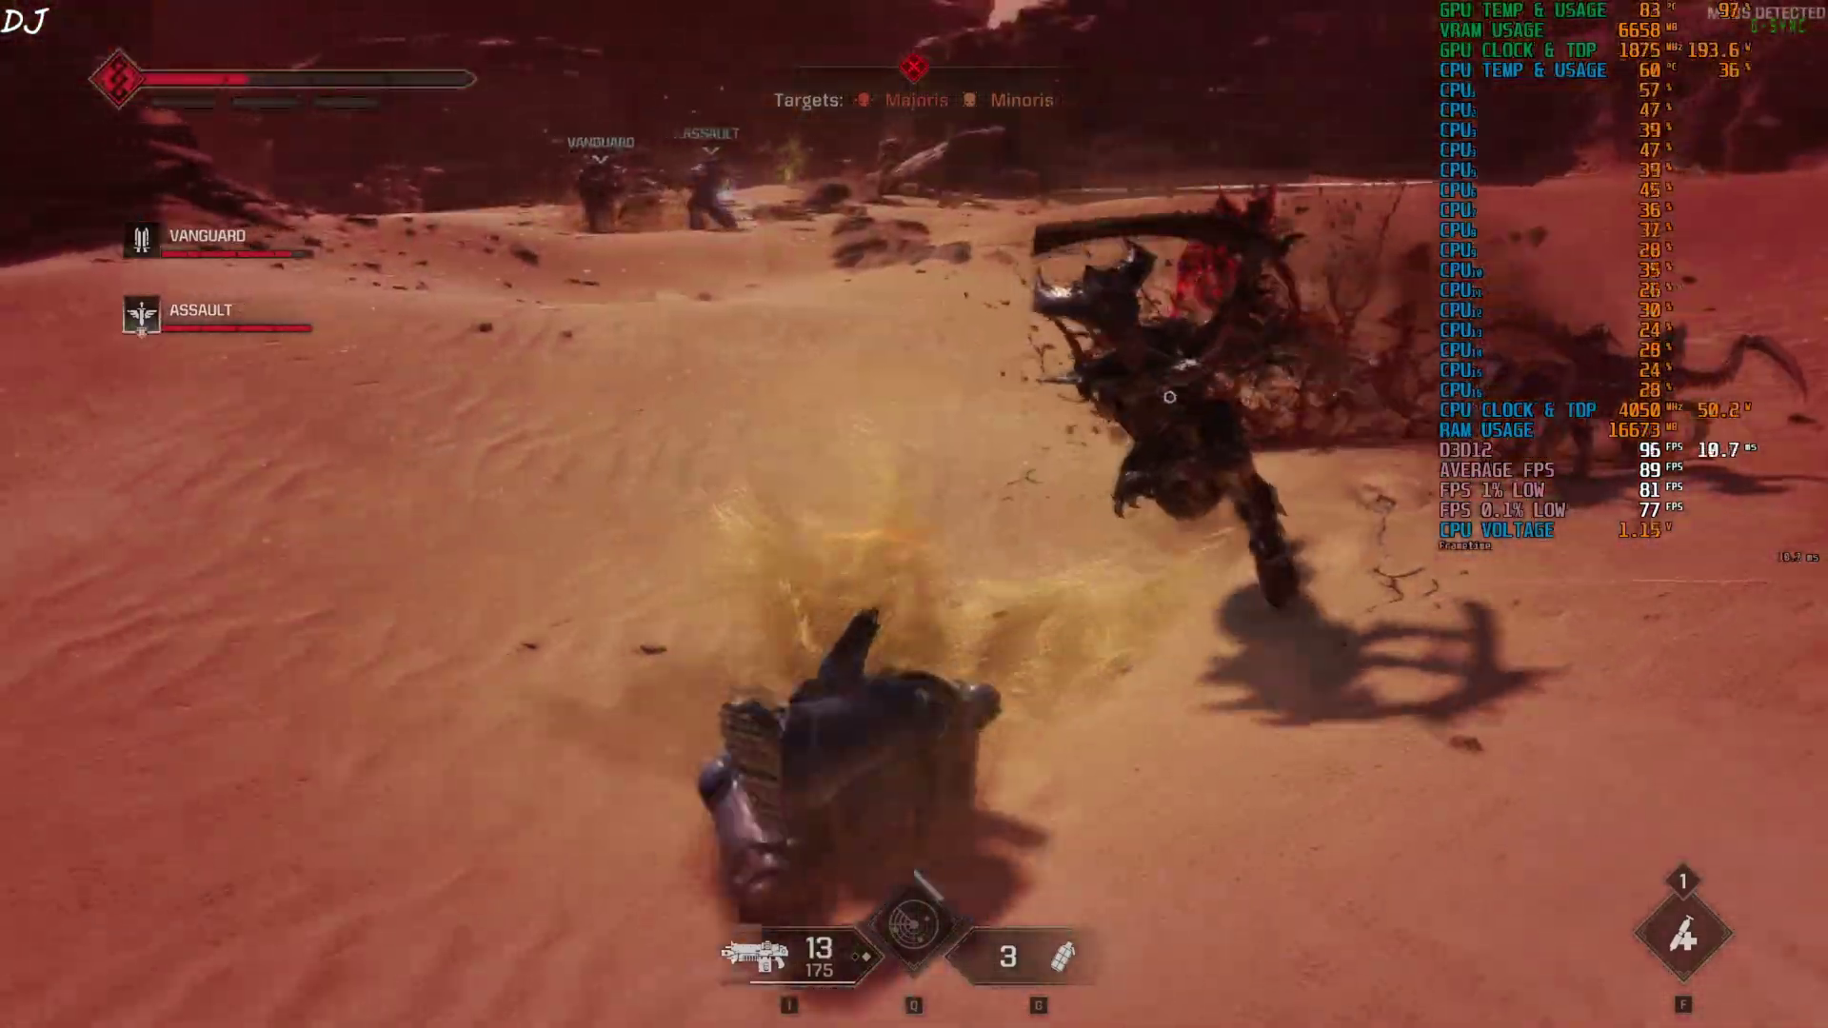
key("space")
key("space")
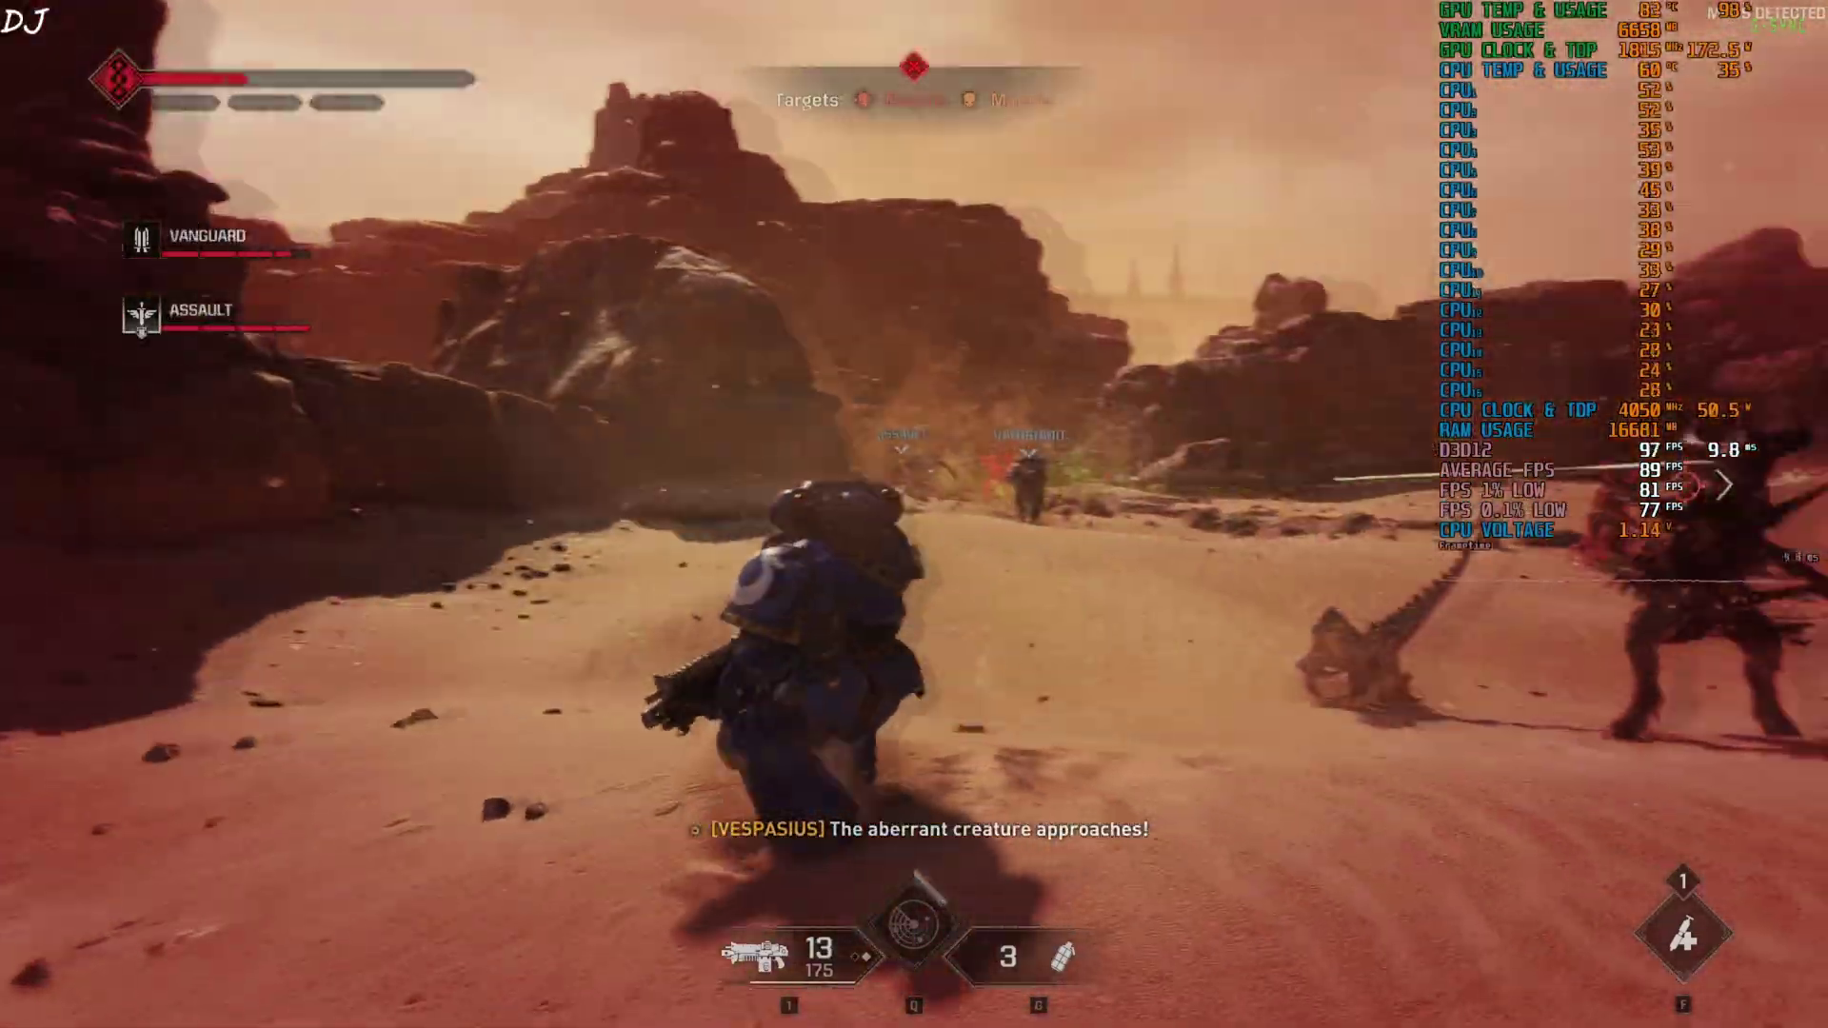